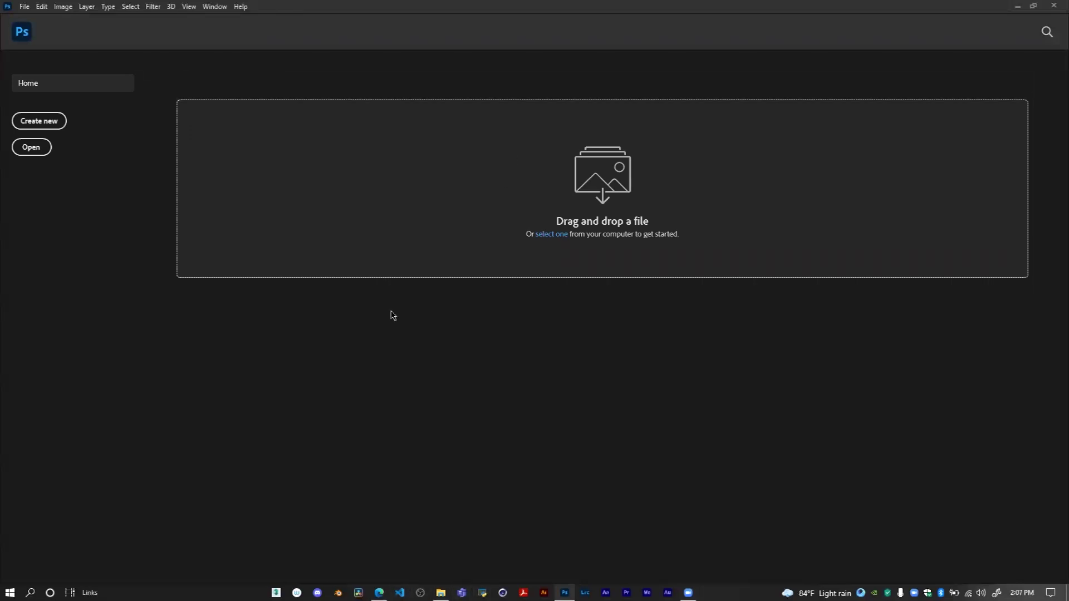
# Start a new document and bring up the Photo presets
pyautogui.click(43, 125)
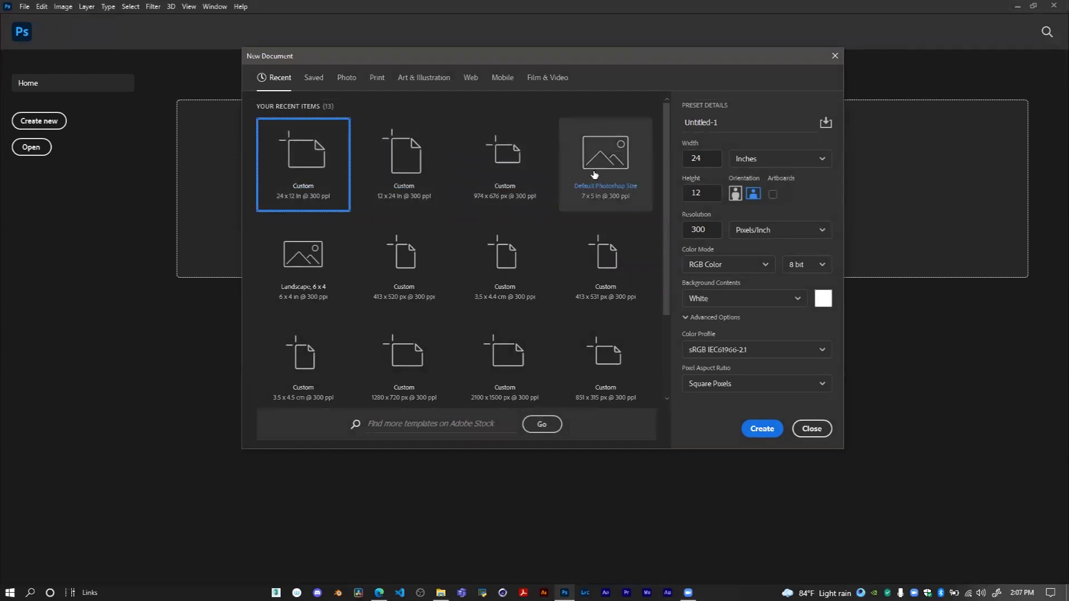
pyautogui.moveTo(580, 57); pyautogui.dragTo(595, 87)
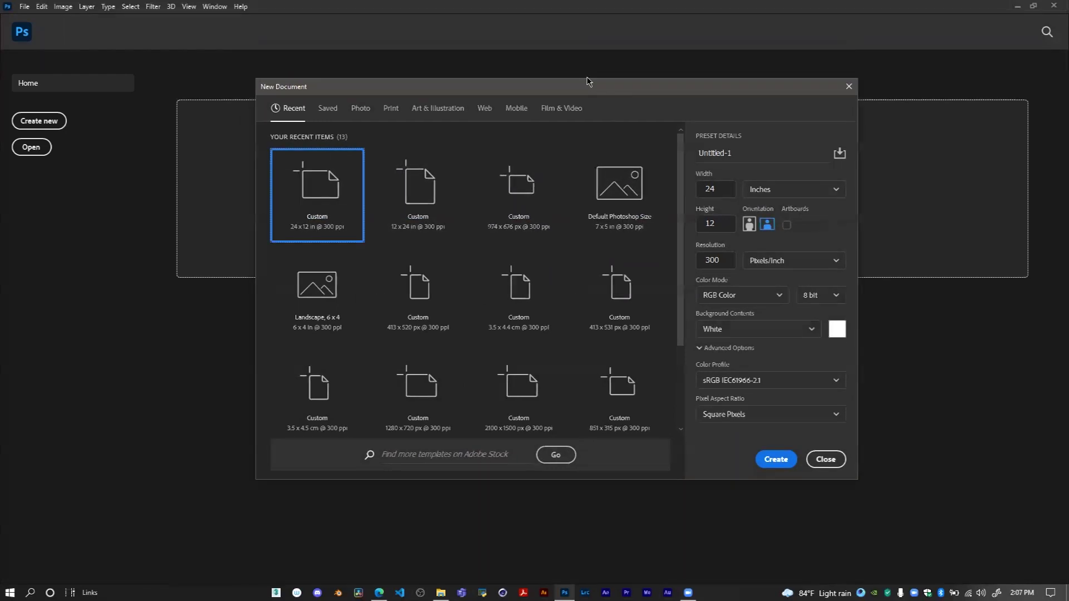
pyautogui.click(329, 110)
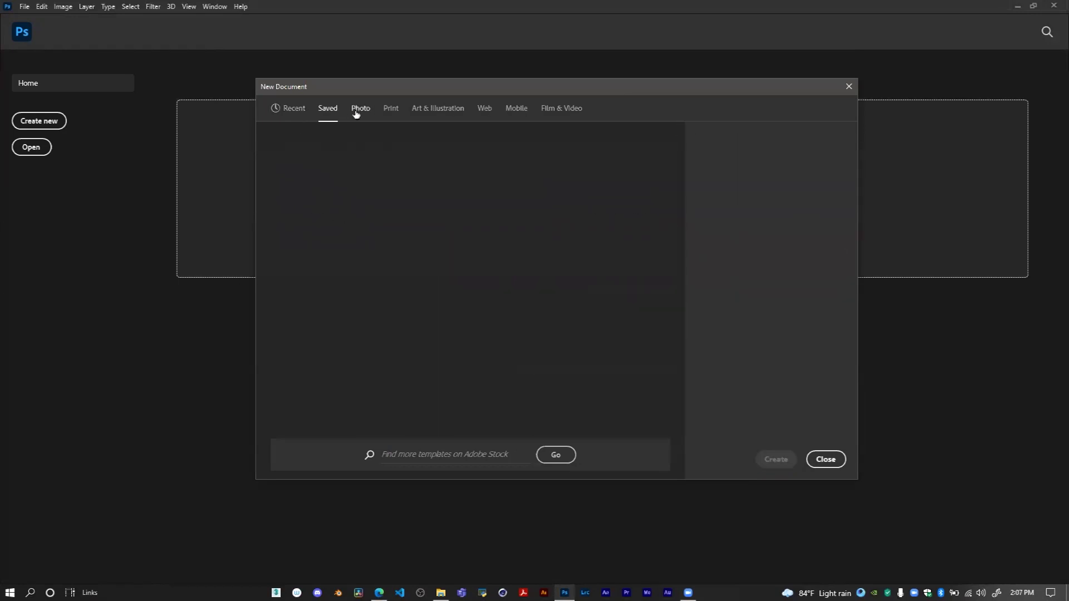
pyautogui.click(374, 112)
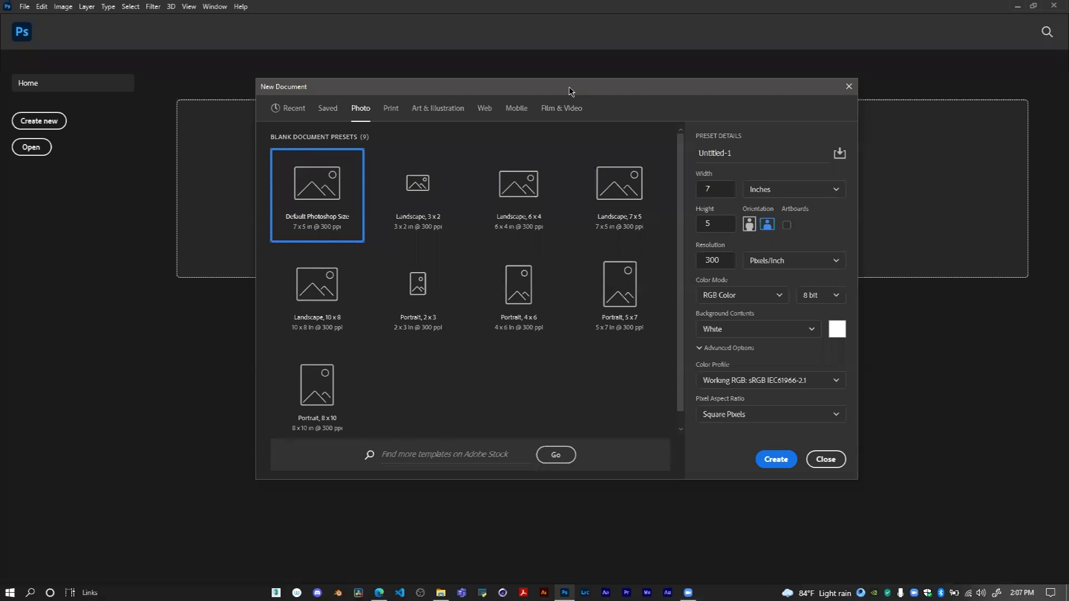
# Look through the blank Print document presets and return to the Photo presets
pyautogui.moveTo(571, 87); pyautogui.dragTo(569, 91)
pyautogui.click(392, 113)
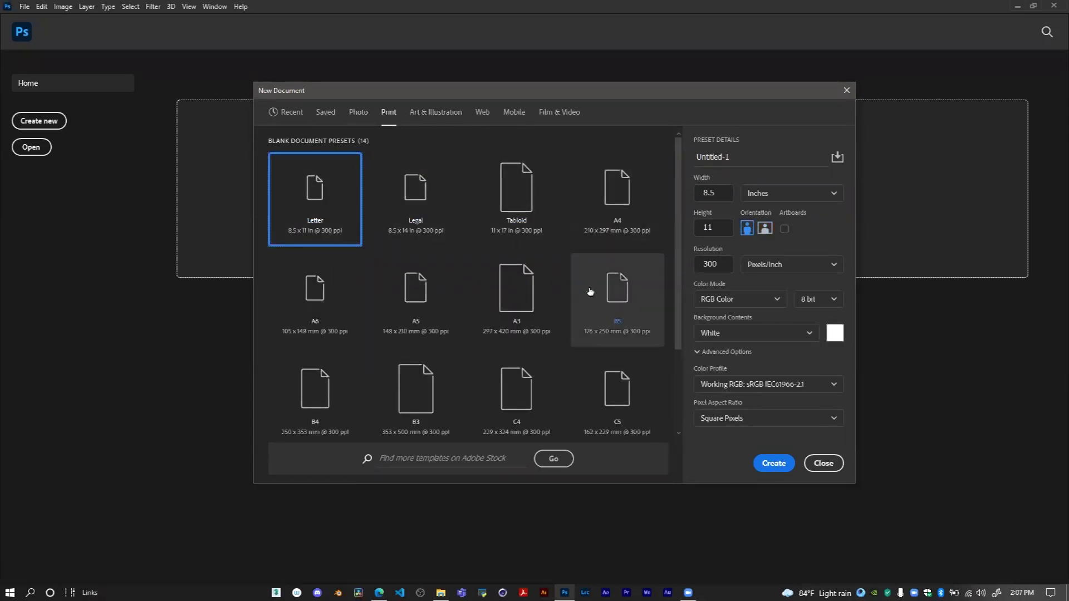
pyautogui.scroll(-2, 590, 295)
pyautogui.scroll(1, 356, 270)
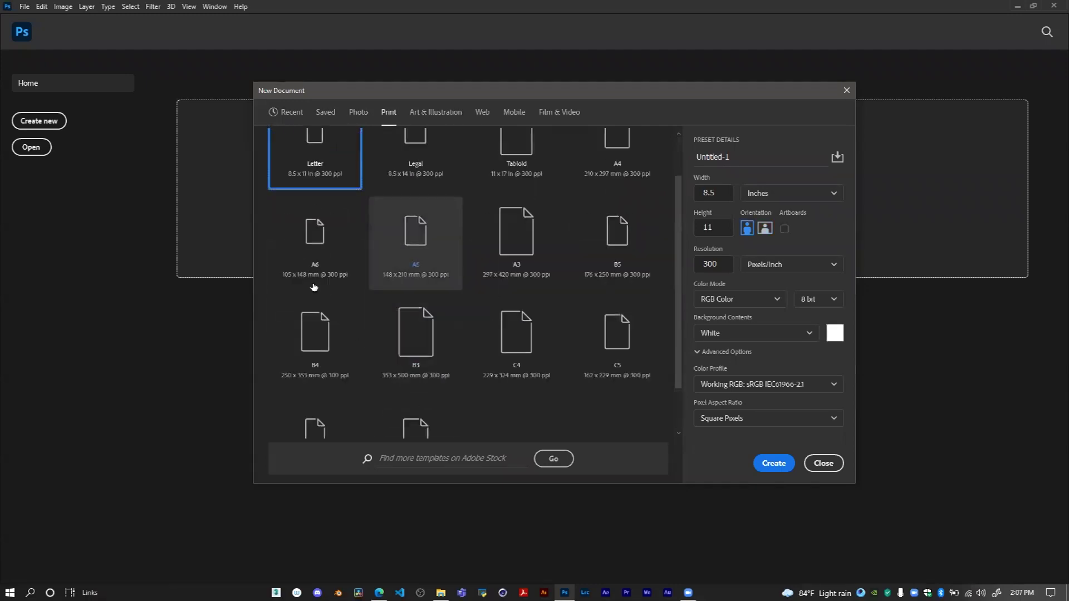
pyautogui.scroll(1, 559, 278)
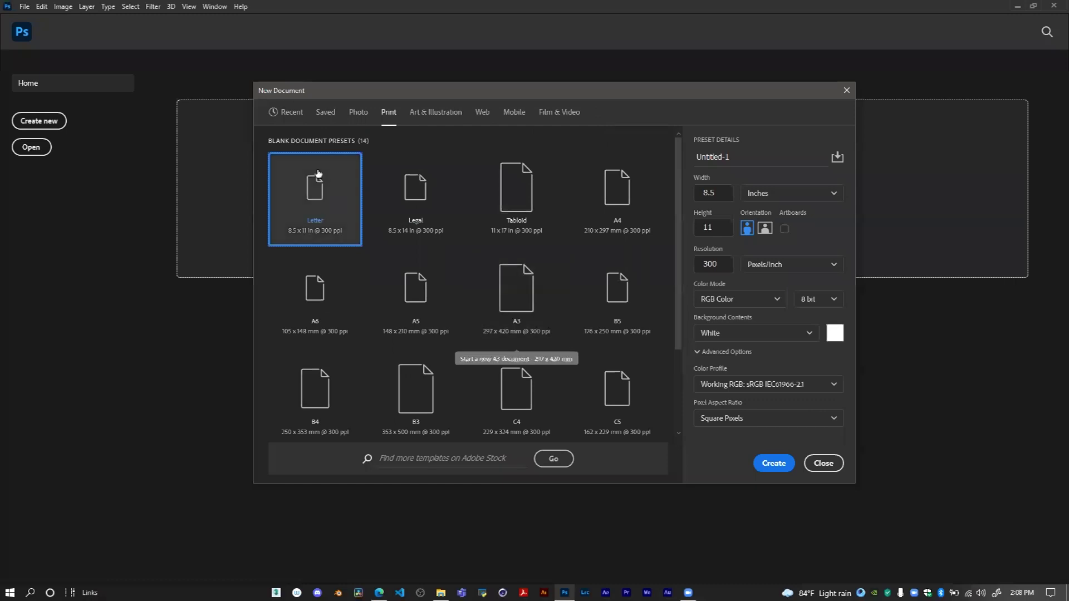
pyautogui.click(354, 114)
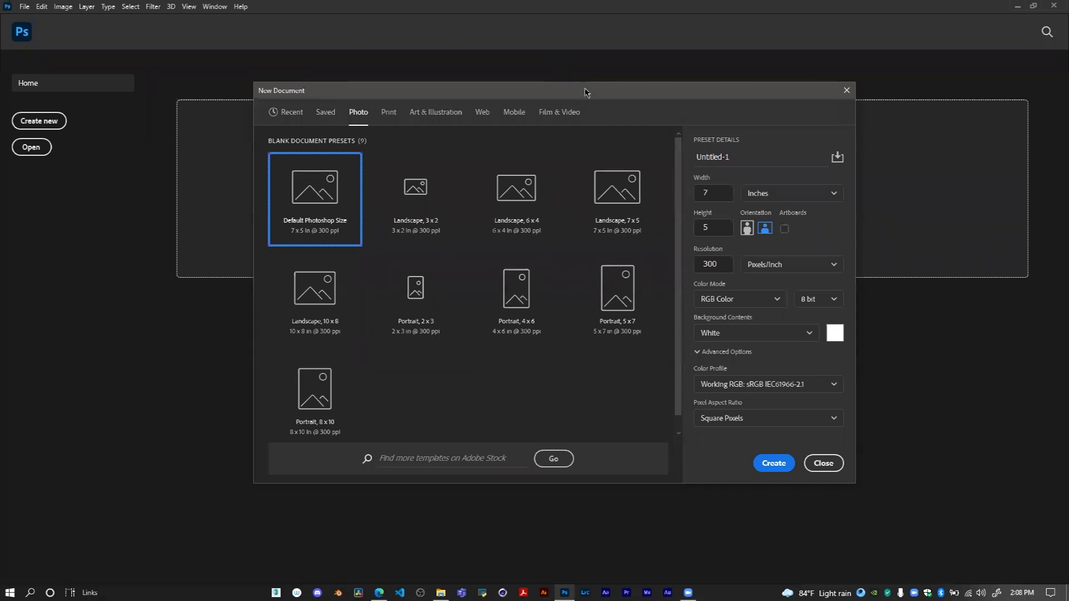
pyautogui.moveTo(592, 88); pyautogui.dragTo(592, 90)
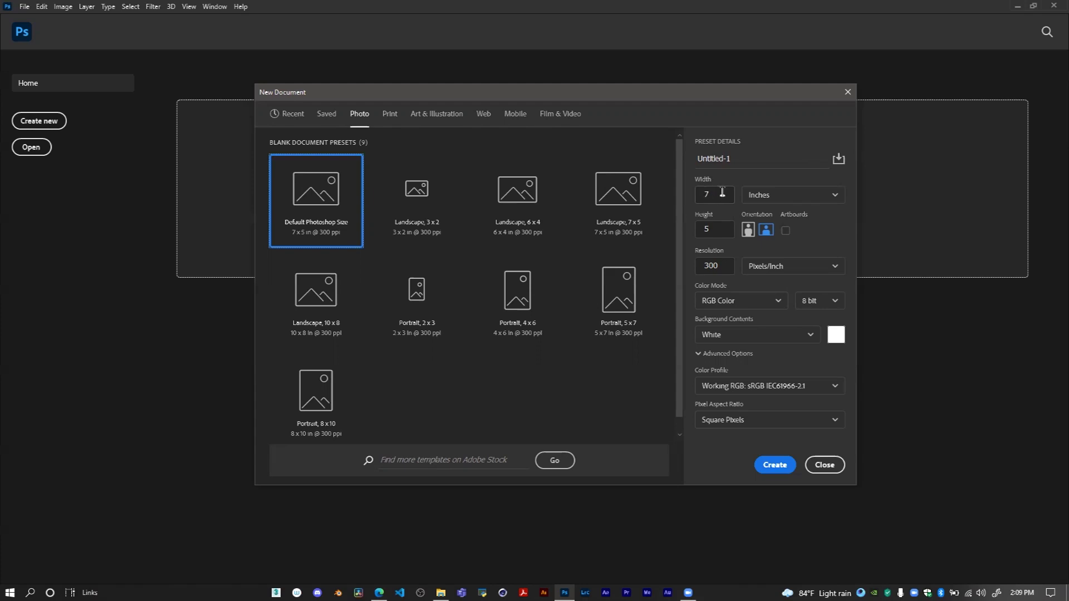
# Set the new document's size to 24 inches wide by 12 inches high
pyautogui.click(722, 192)
pyautogui.click(711, 230)
pyautogui.click(823, 238)
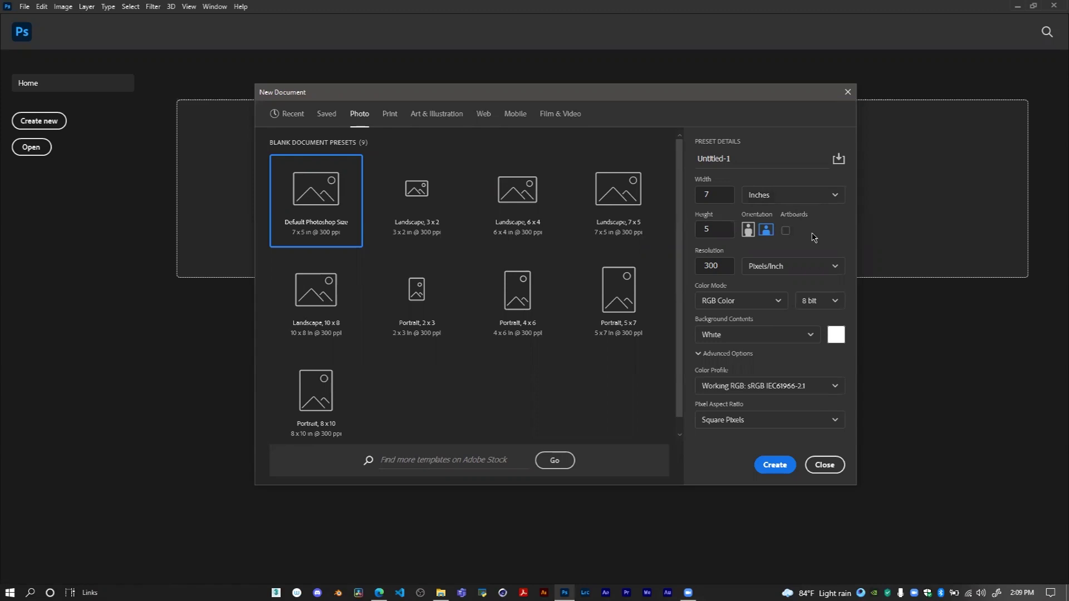
pyautogui.click(800, 200)
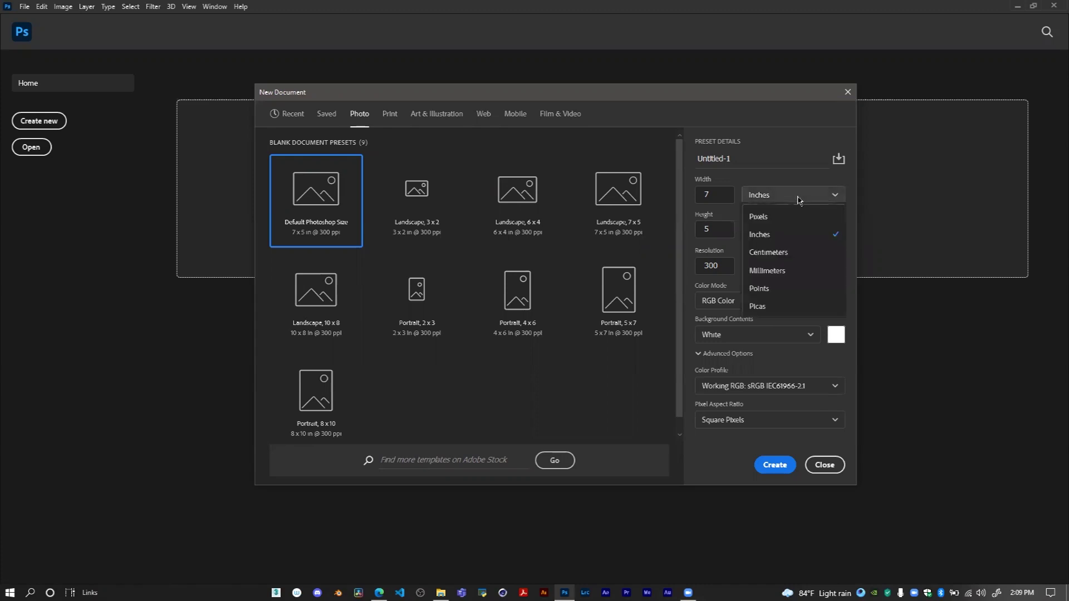
pyautogui.click(763, 238)
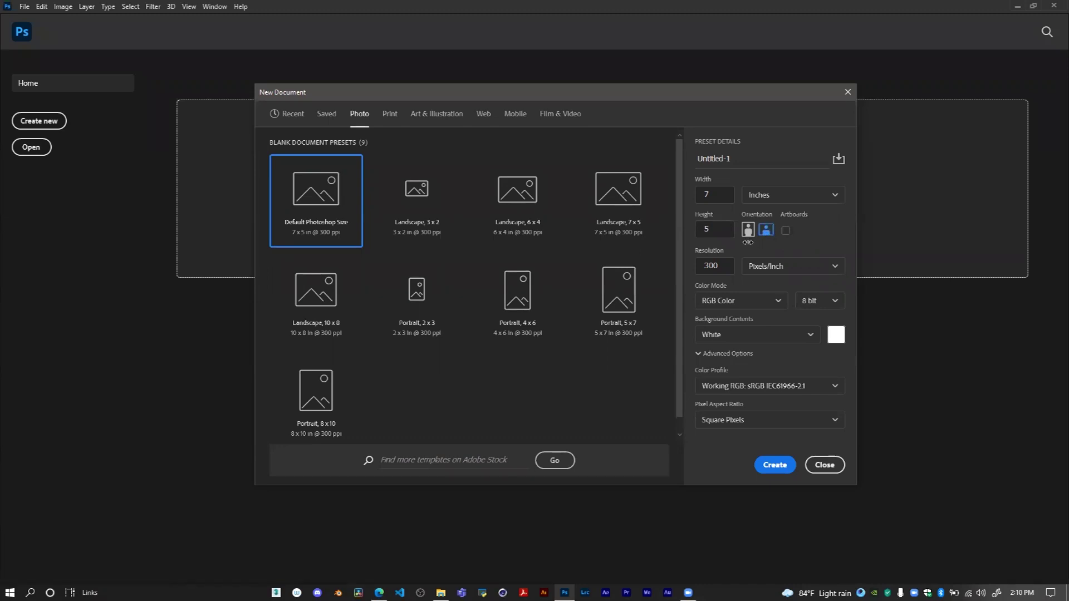
pyautogui.doubleClick(707, 193)
pyautogui.write('24')
pyautogui.press('Tab')
pyautogui.write('12')
pyautogui.click(803, 238)
pyautogui.moveTo(655, 100); pyautogui.dragTo(639, 99)
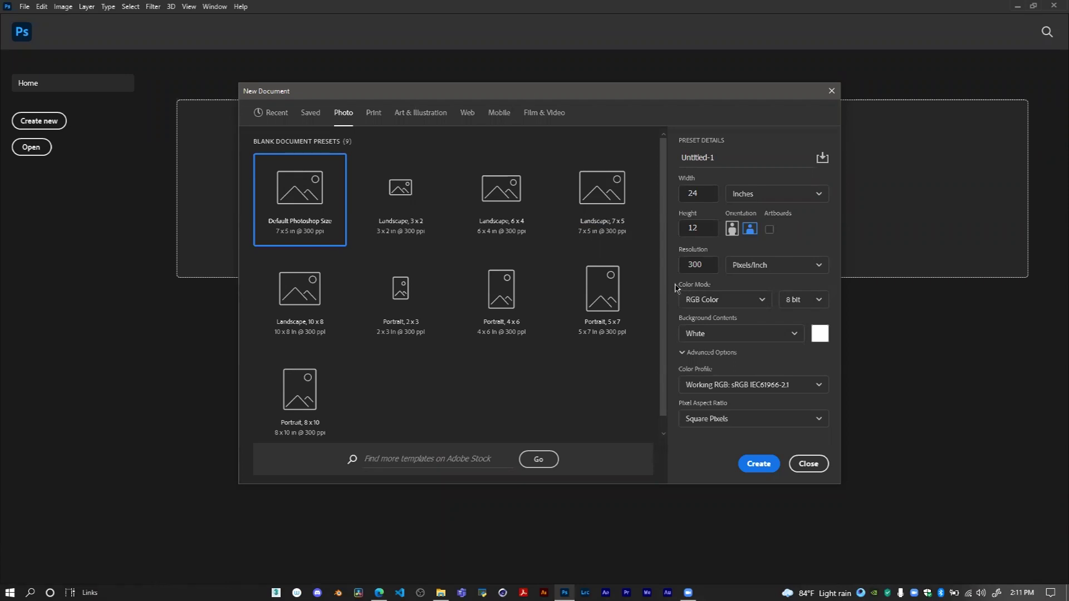
# Switch the new document's color mode to CMYK Color and back to RGB Color
pyautogui.click(719, 301)
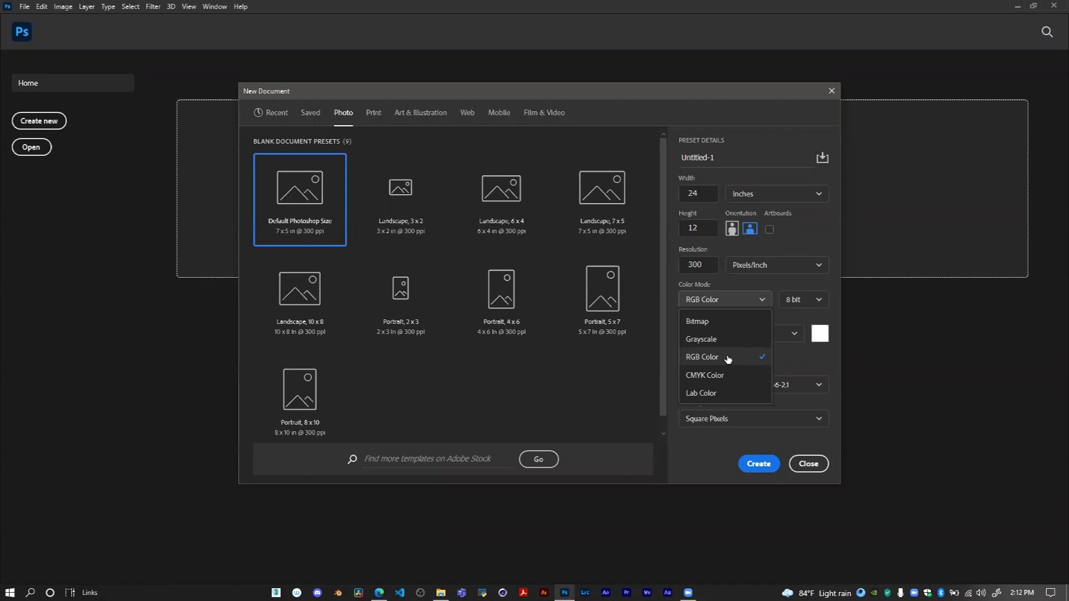
pyautogui.click(697, 377)
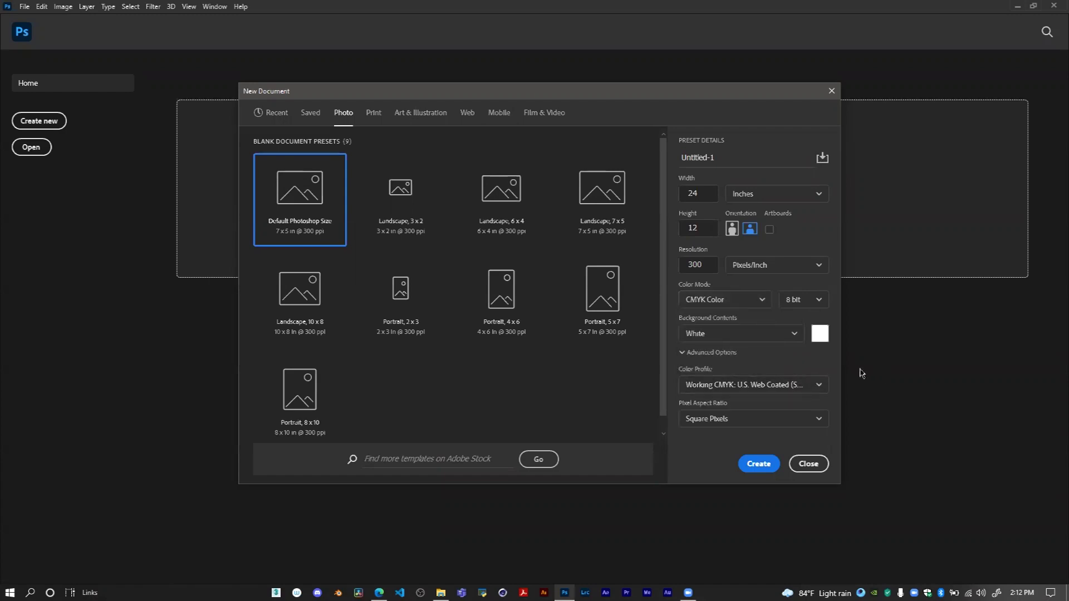
pyautogui.click(723, 302)
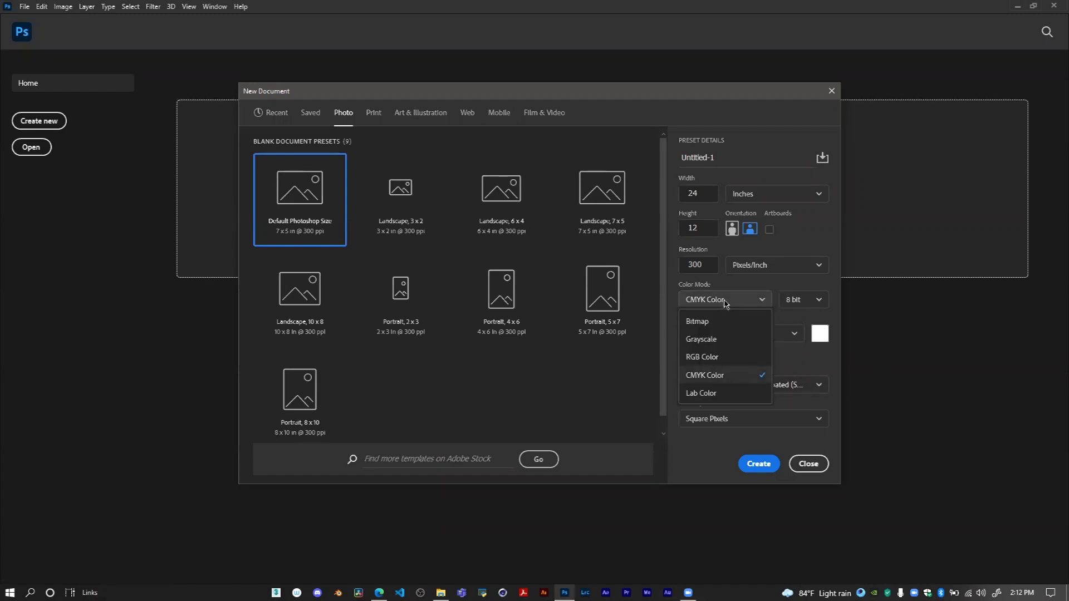
pyautogui.click(730, 359)
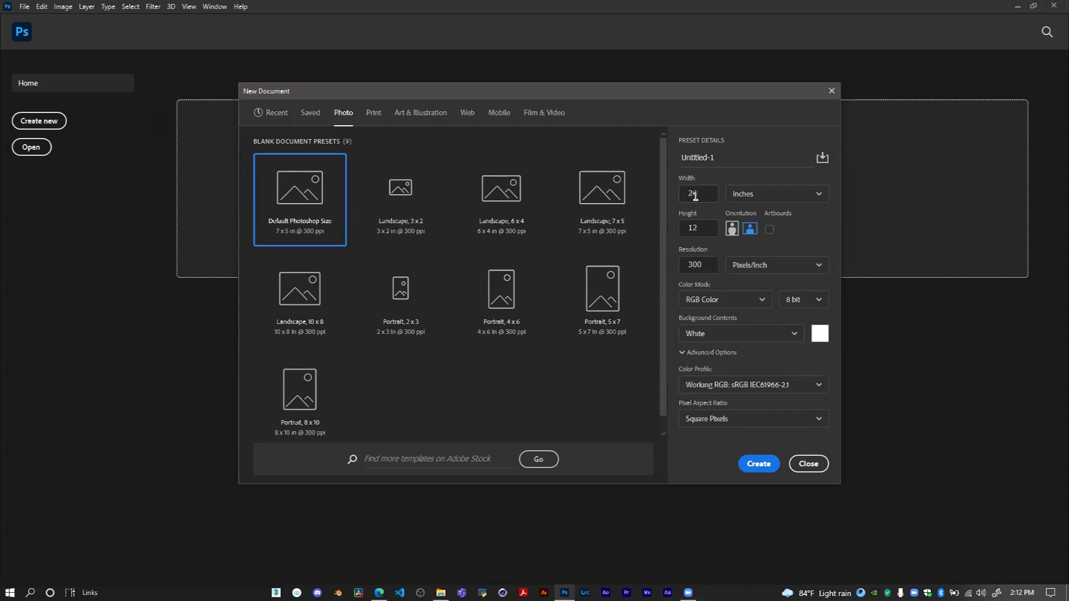
# Name the document "MY Design" and create it
pyautogui.click(727, 158)
pyautogui.click(757, 155)
pyautogui.click(705, 192)
pyautogui.click(706, 266)
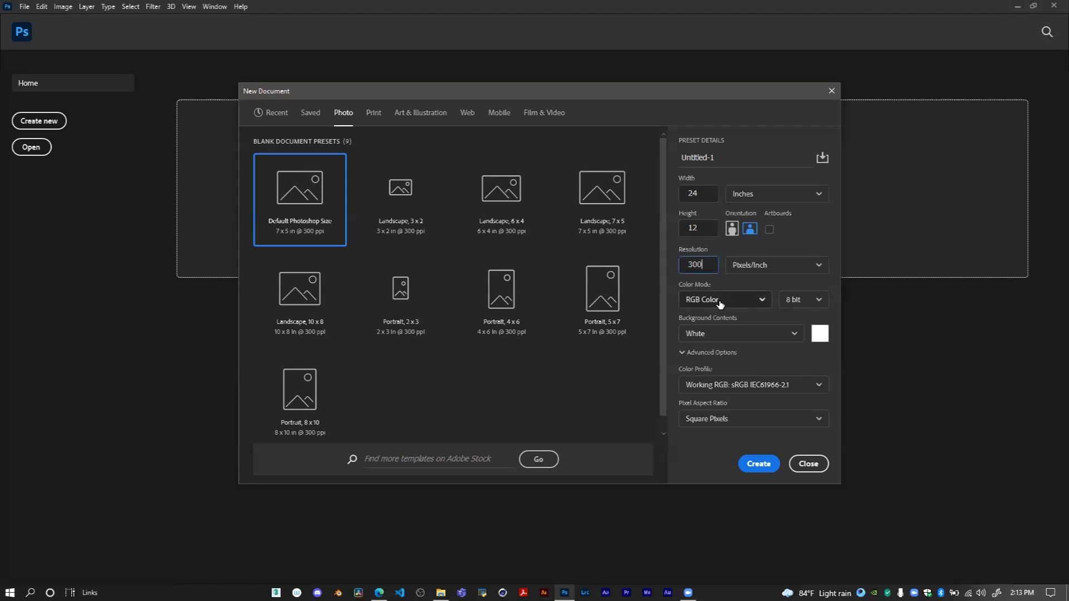
pyautogui.click(730, 157)
pyautogui.write('MY De')
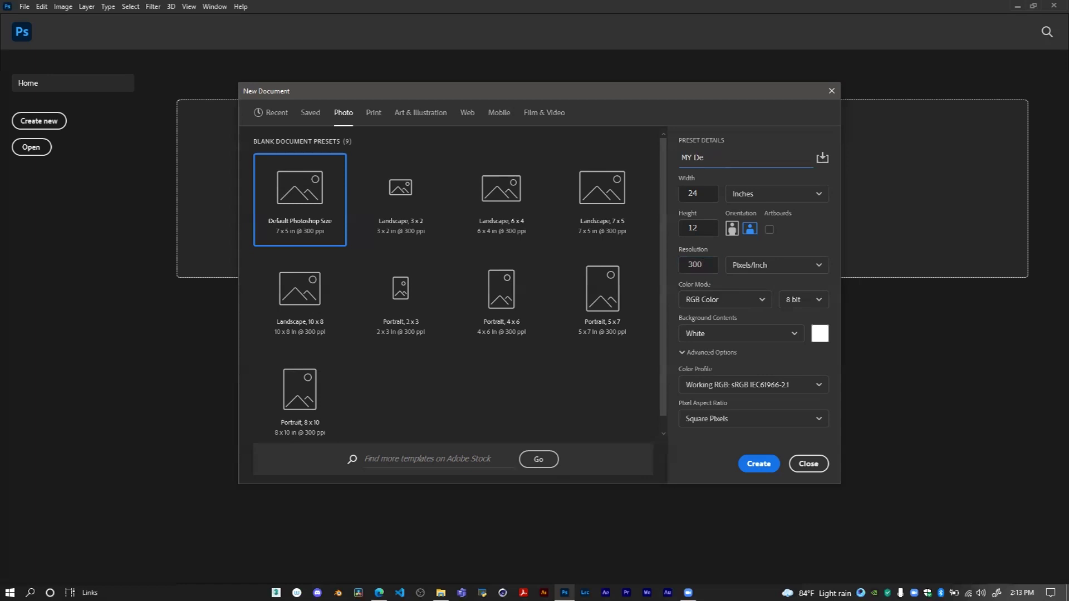
pyautogui.write('sign')
pyautogui.click(762, 464)
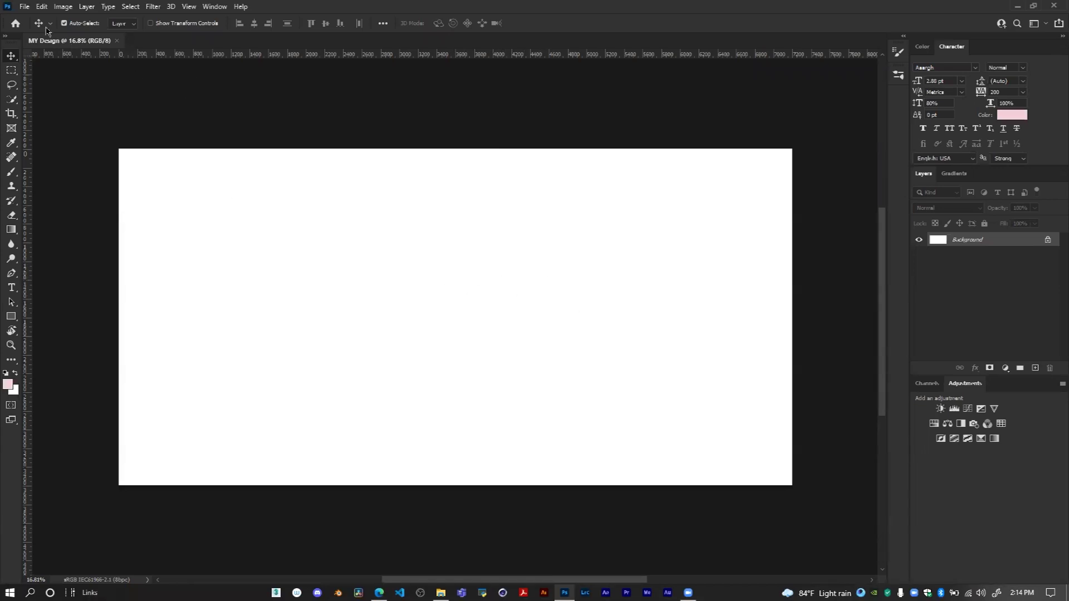
pyautogui.click(63, 7)
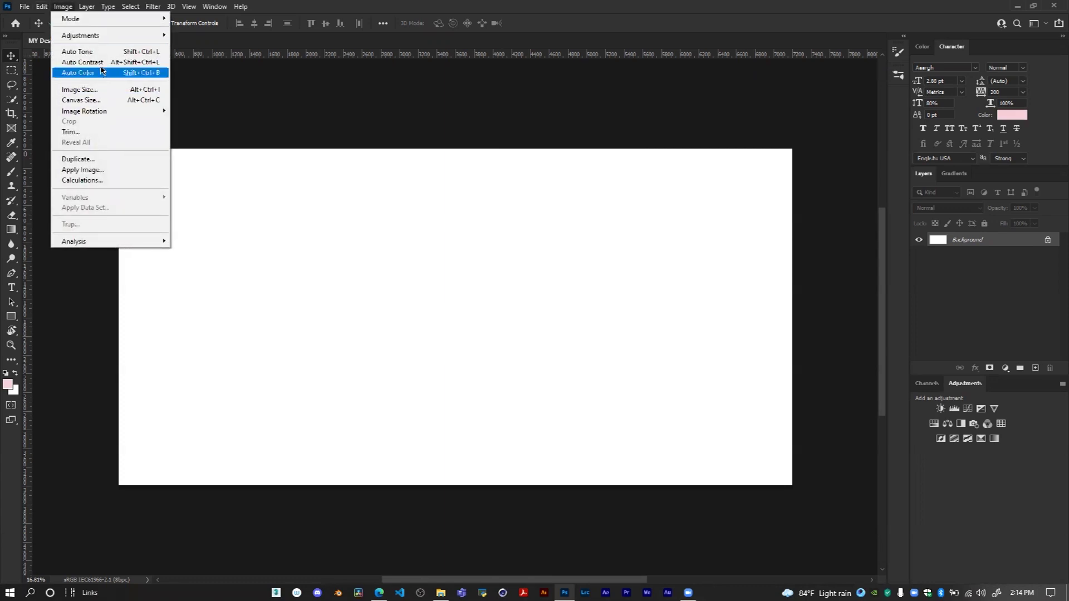
pyautogui.moveTo(85, 19)
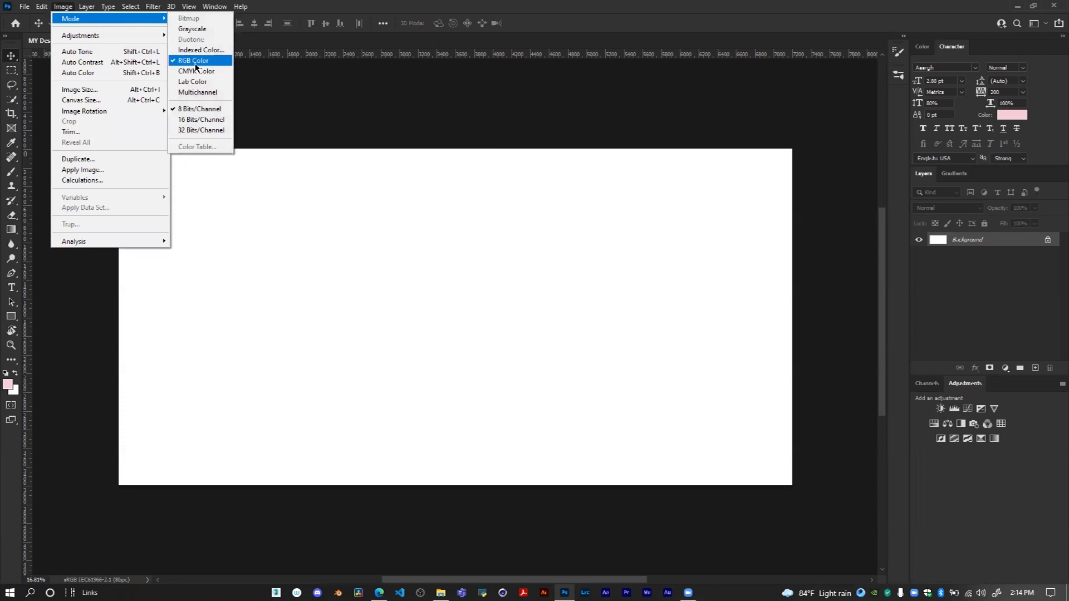
pyautogui.click(368, 116)
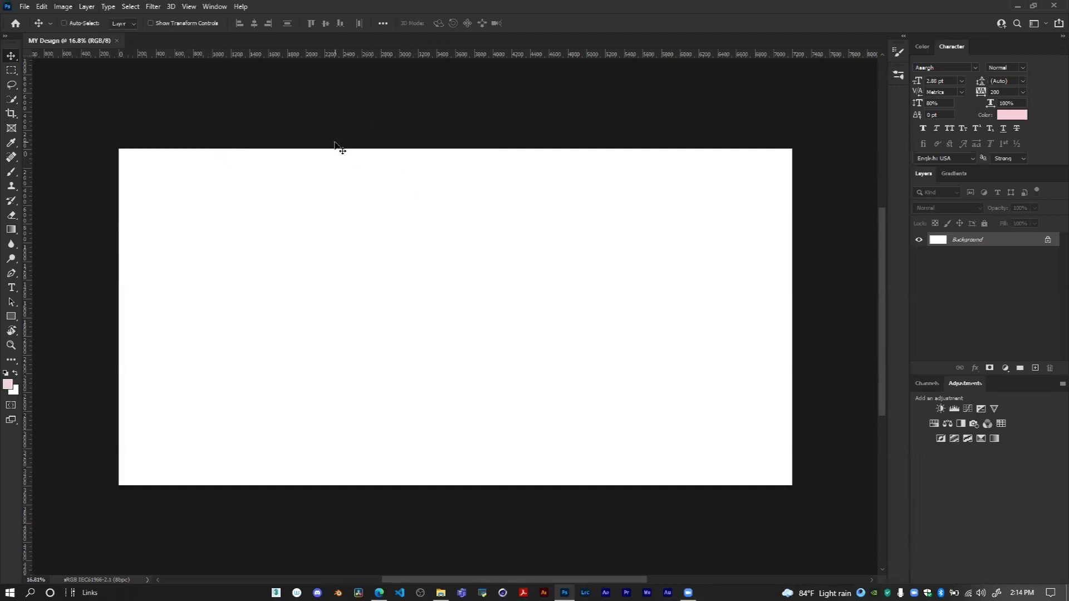
# Hide the rulers around the canvas and show them again
pyautogui.hotkey('ctrl', 'r')
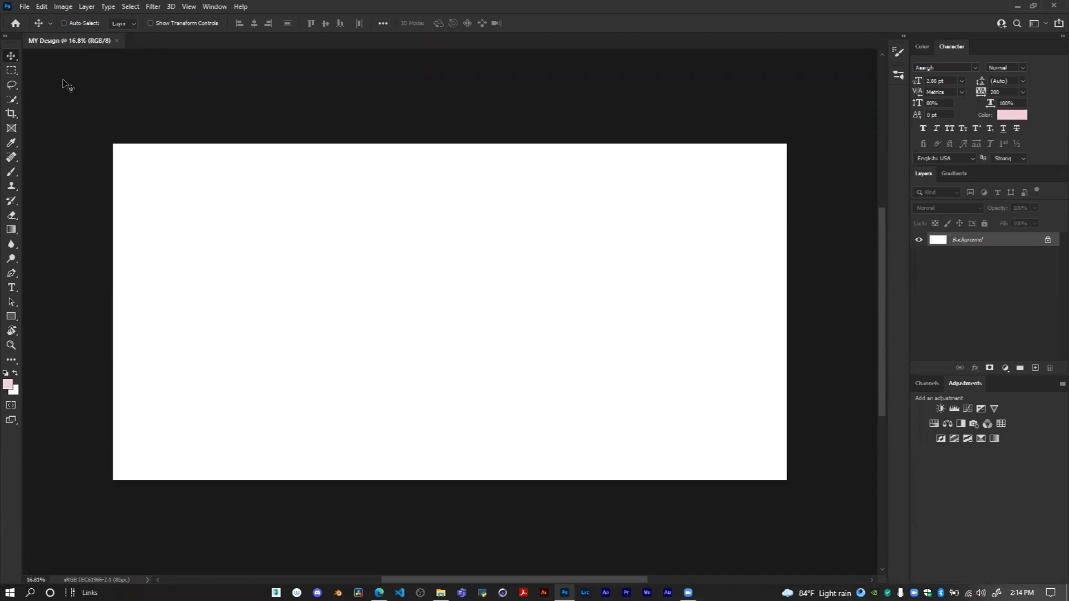
pyautogui.hotkey('ctrl', 'r')
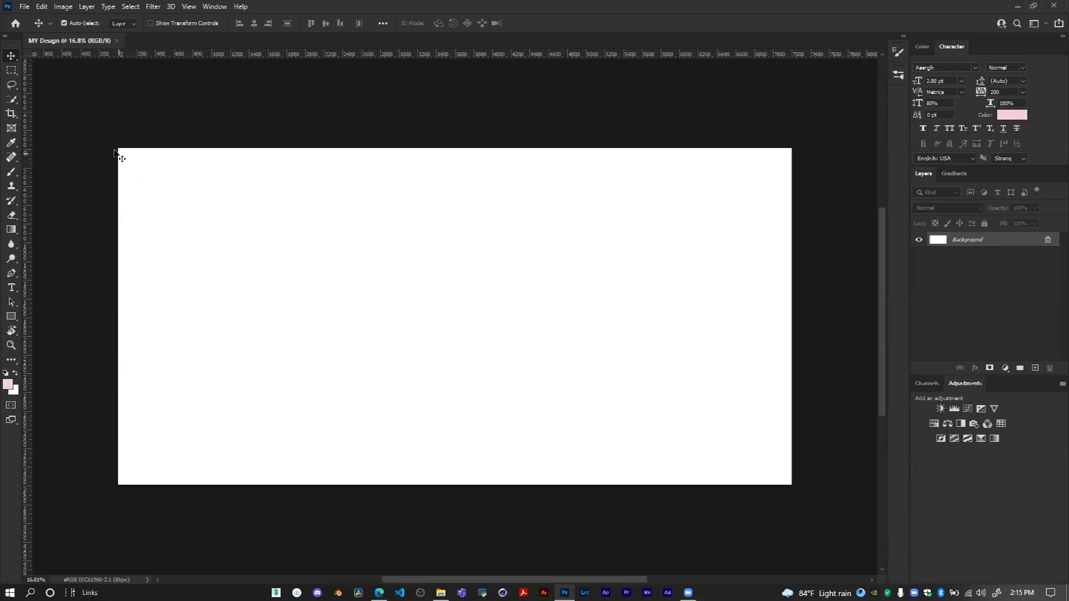
pyautogui.scroll(3, 114, 153)
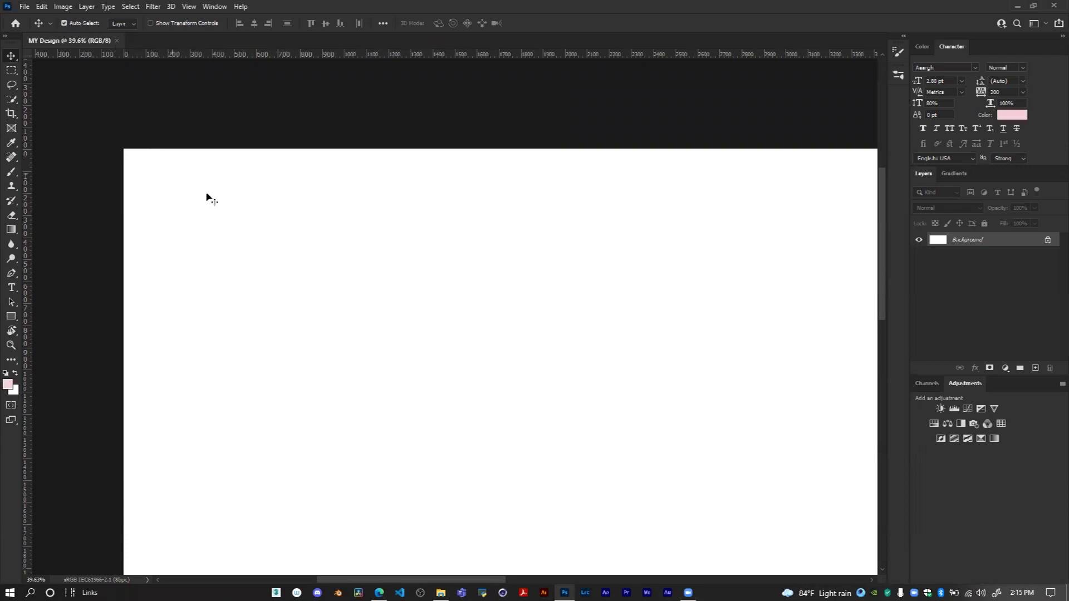
pyautogui.scroll(-2, 274, 213)
pyautogui.scroll(-1, 375, 219)
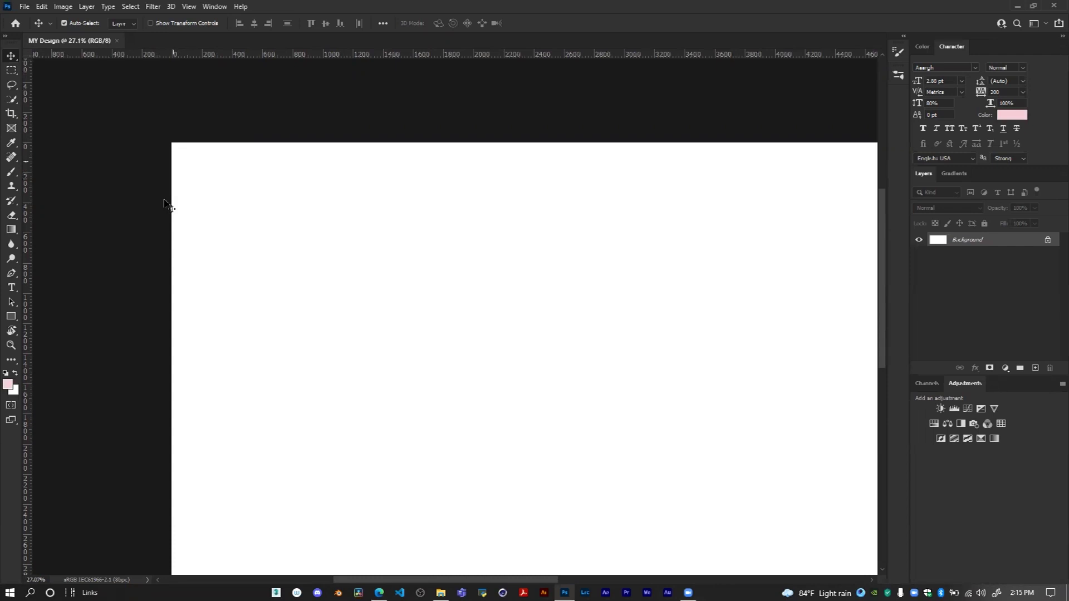
pyautogui.scroll(-2, 346, 215)
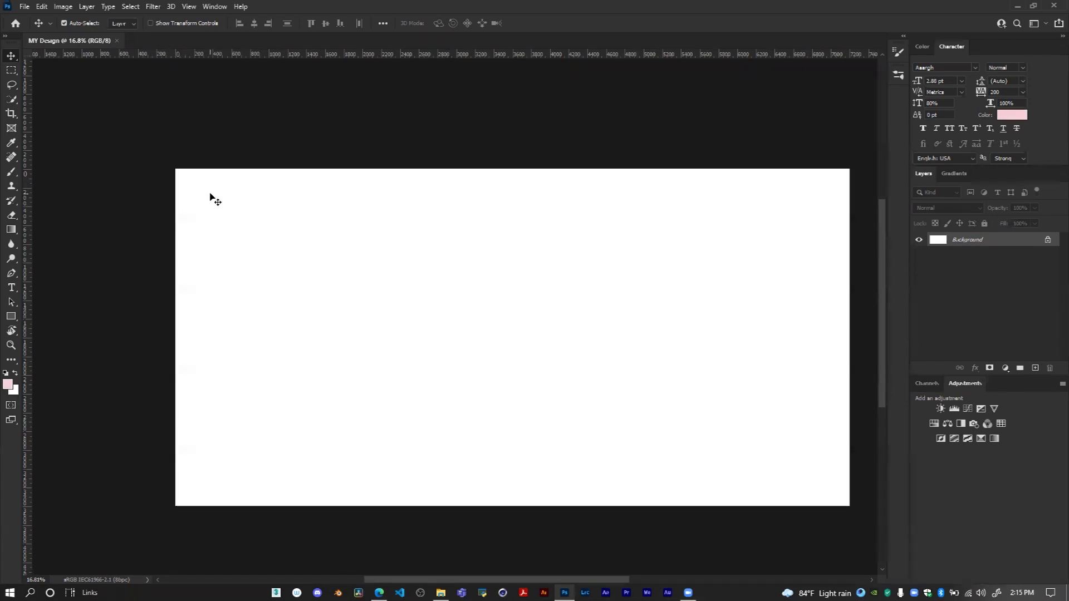
pyautogui.hscroll(3, 504, 229)
pyautogui.press('ctrl')
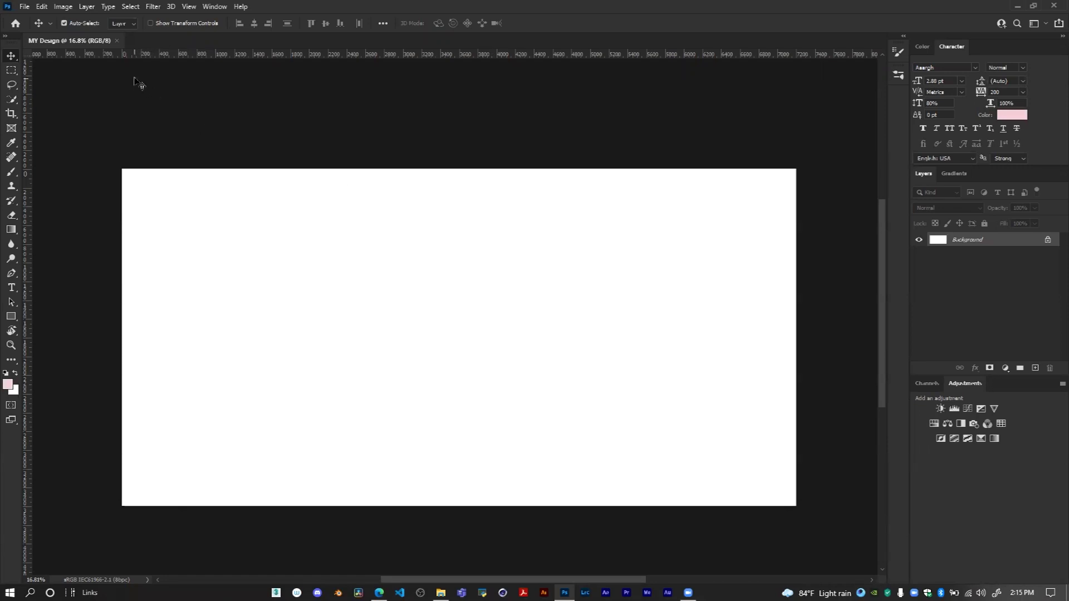
# Open the New Guide Layout settings for the canvas
pyautogui.click(189, 7)
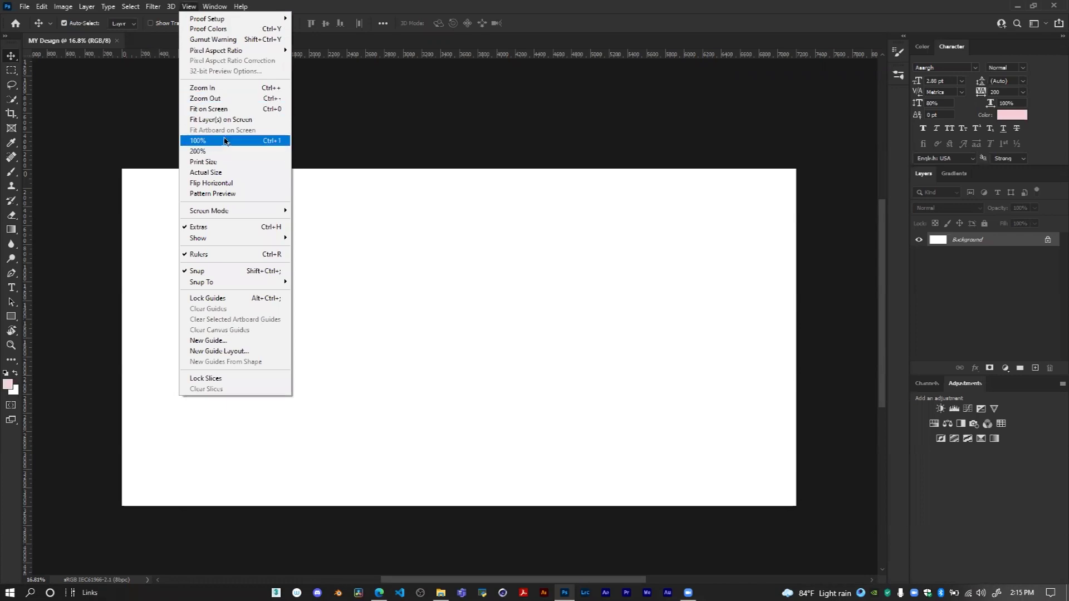
pyautogui.click(191, 7)
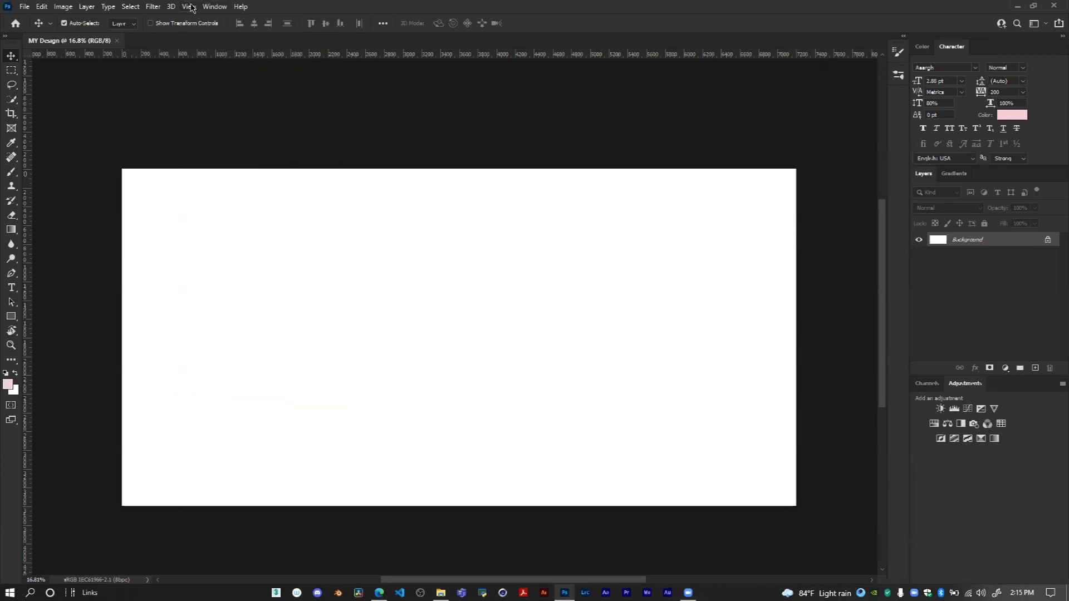
pyautogui.click(191, 7)
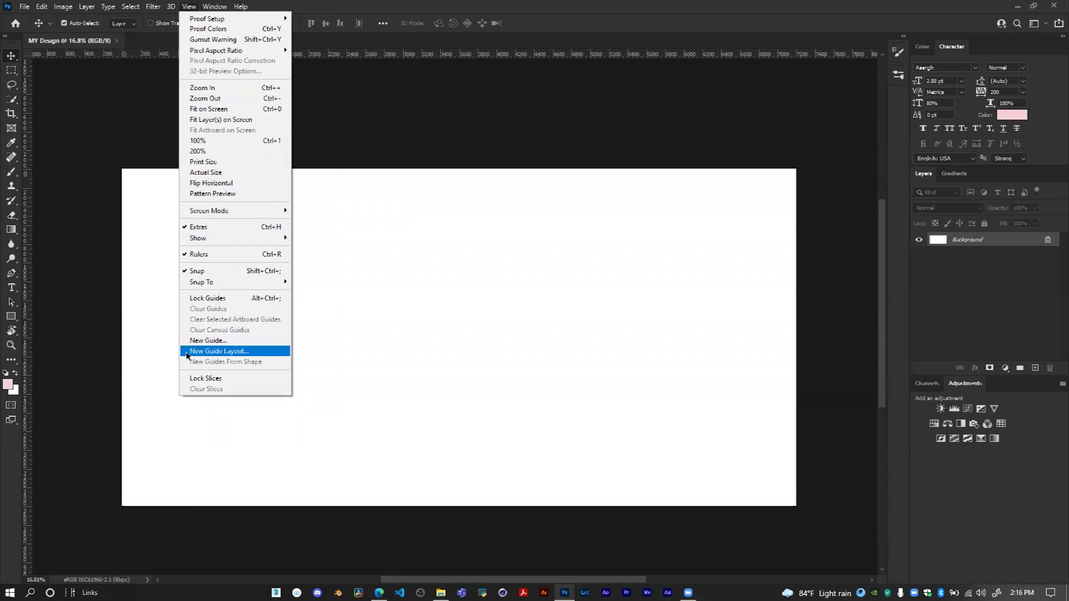
pyautogui.click(237, 354)
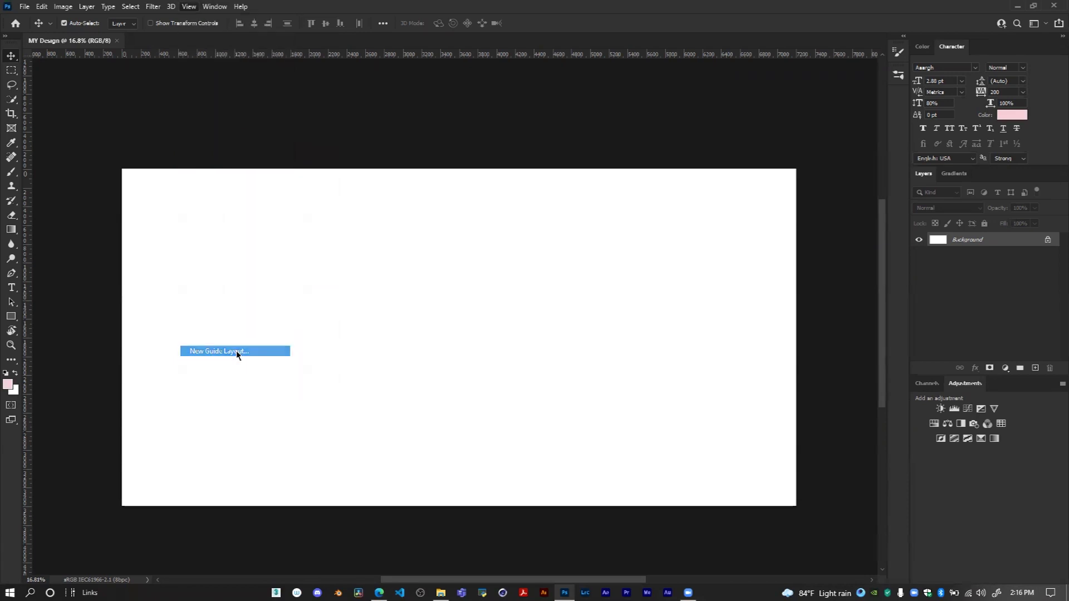
pyautogui.moveTo(538, 122); pyautogui.dragTo(483, 125)
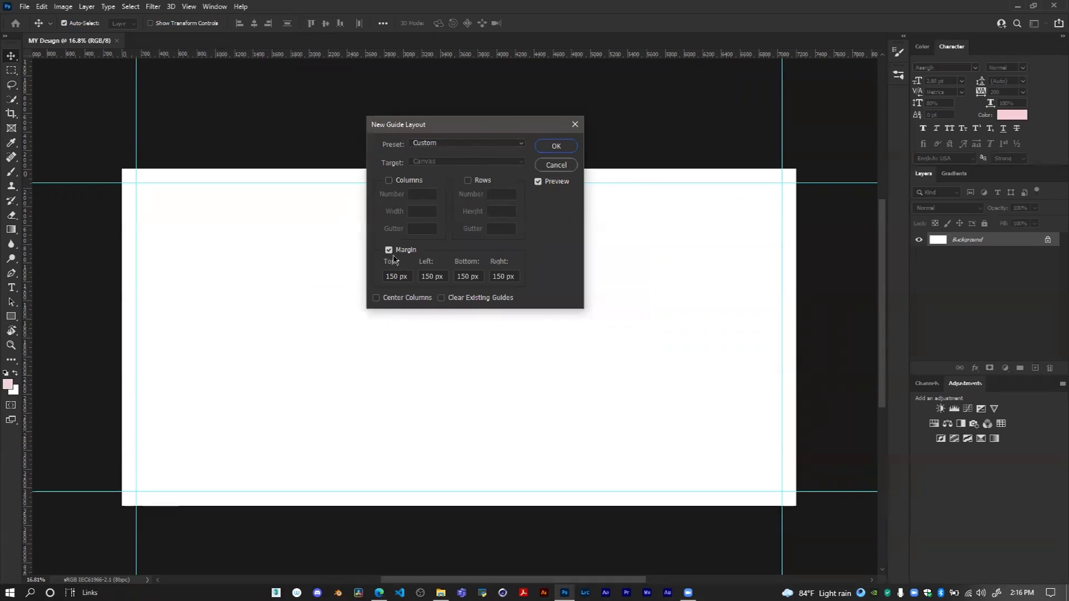
# Turn off the margin guides and preview a layout of two columns and two rows with 20 px gutters
pyautogui.click(389, 250)
pyautogui.click(394, 181)
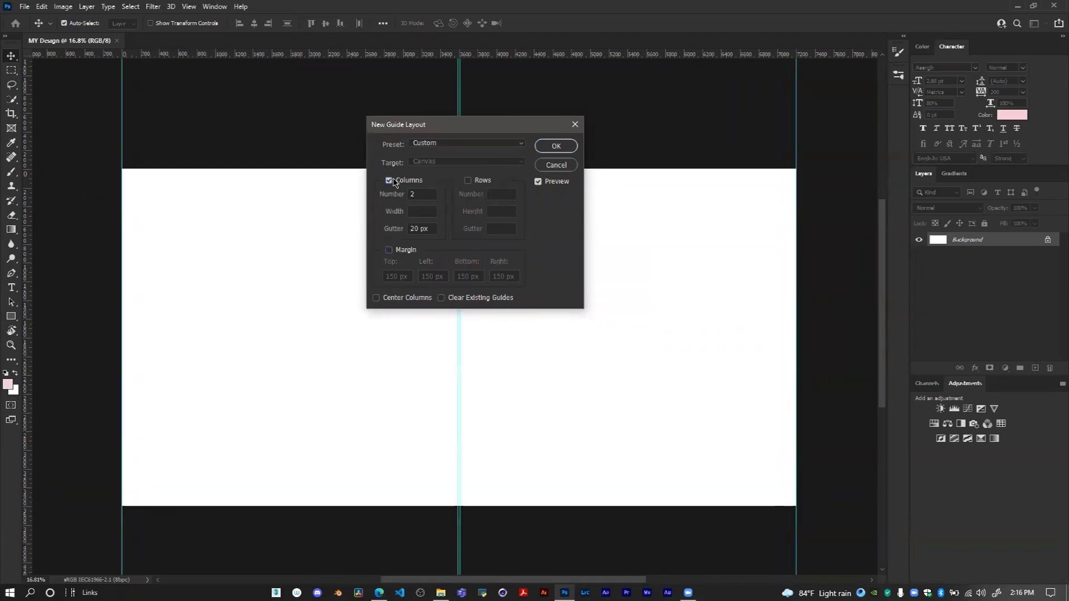
pyautogui.click(468, 180)
pyautogui.click(389, 181)
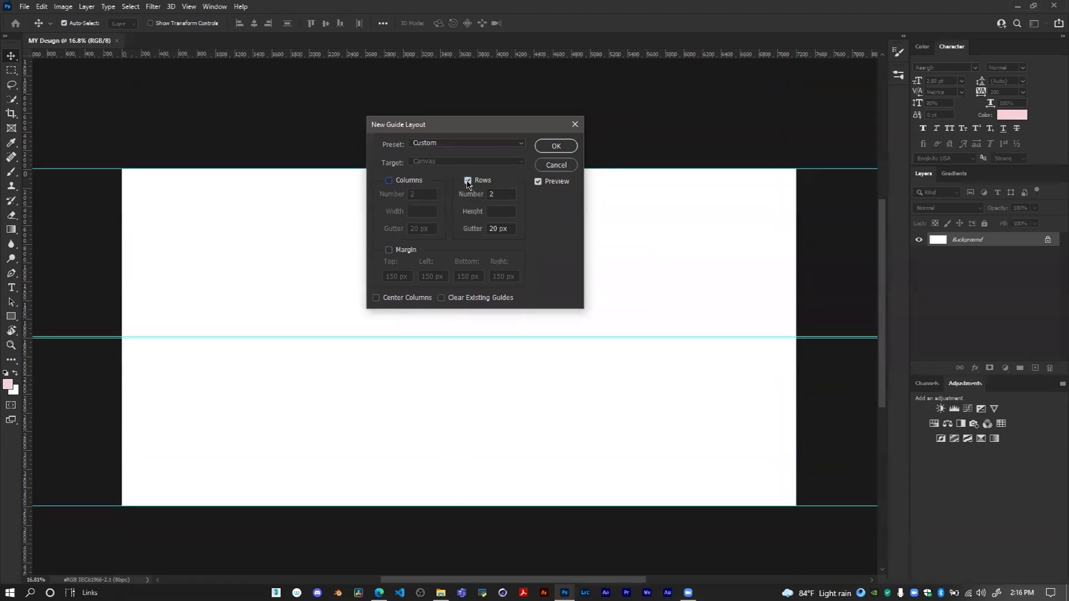
pyautogui.click(468, 181)
pyautogui.click(413, 181)
pyautogui.click(468, 181)
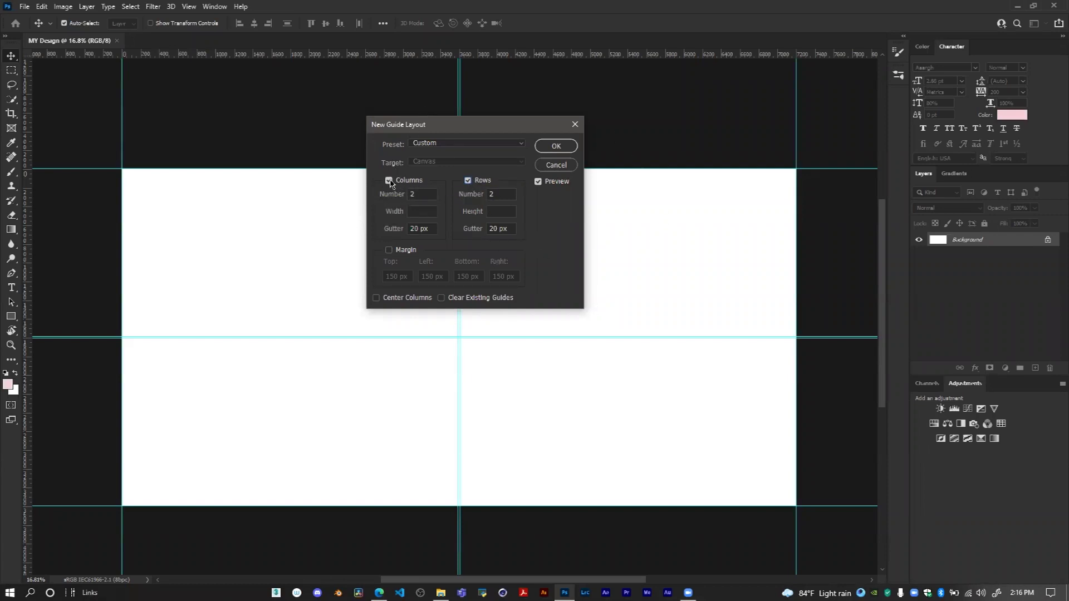
# Preview the 8 Column, 12 Column and Default guide presets, and turn the column guides off
pyautogui.click(428, 146)
pyautogui.click(430, 178)
pyautogui.click(433, 144)
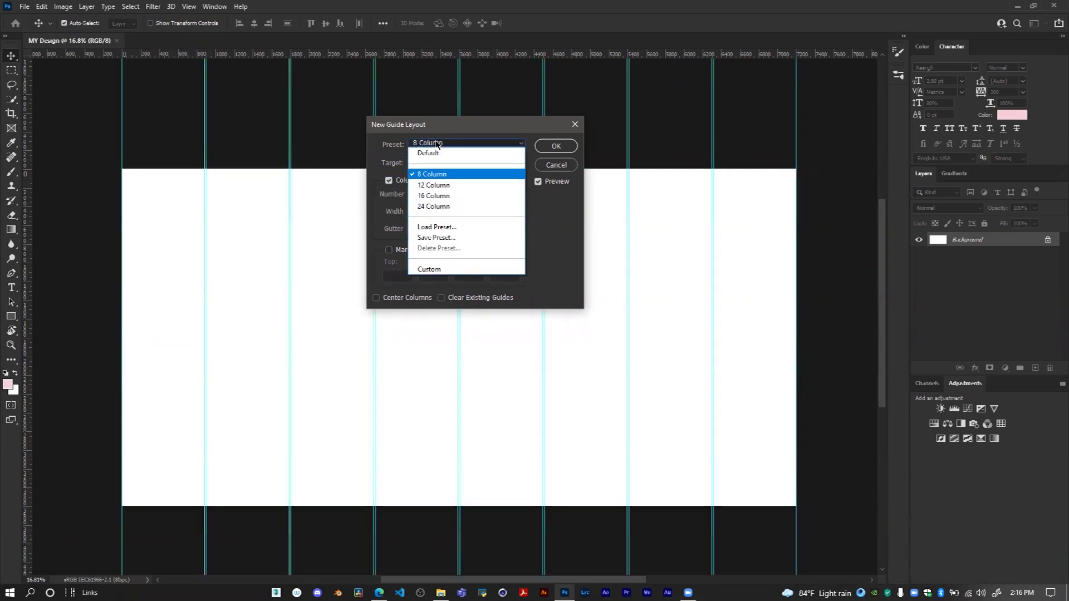
pyautogui.click(436, 186)
pyautogui.click(437, 145)
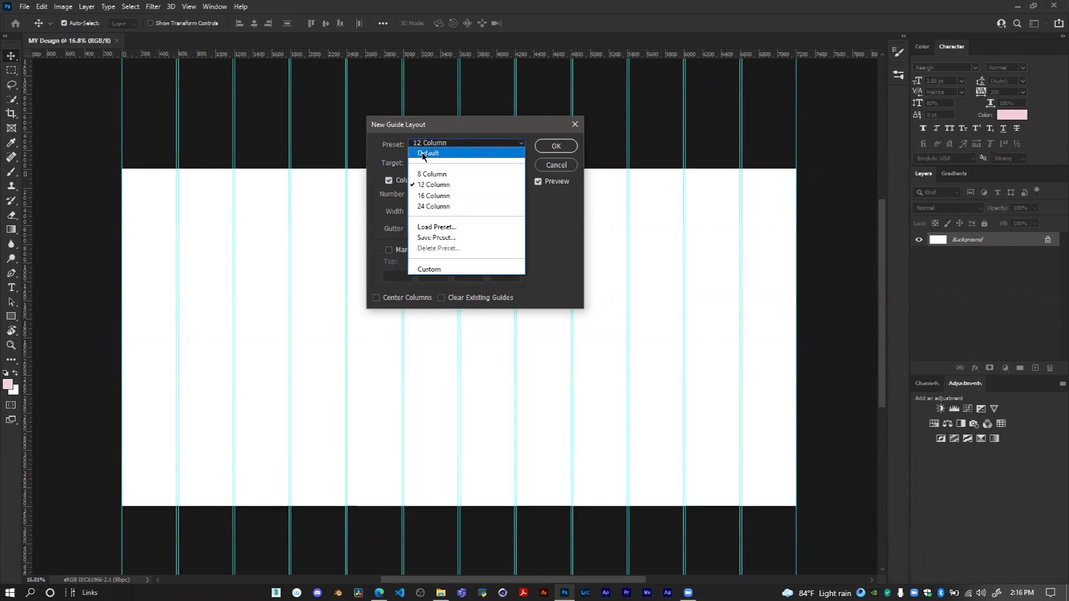
pyautogui.click(423, 155)
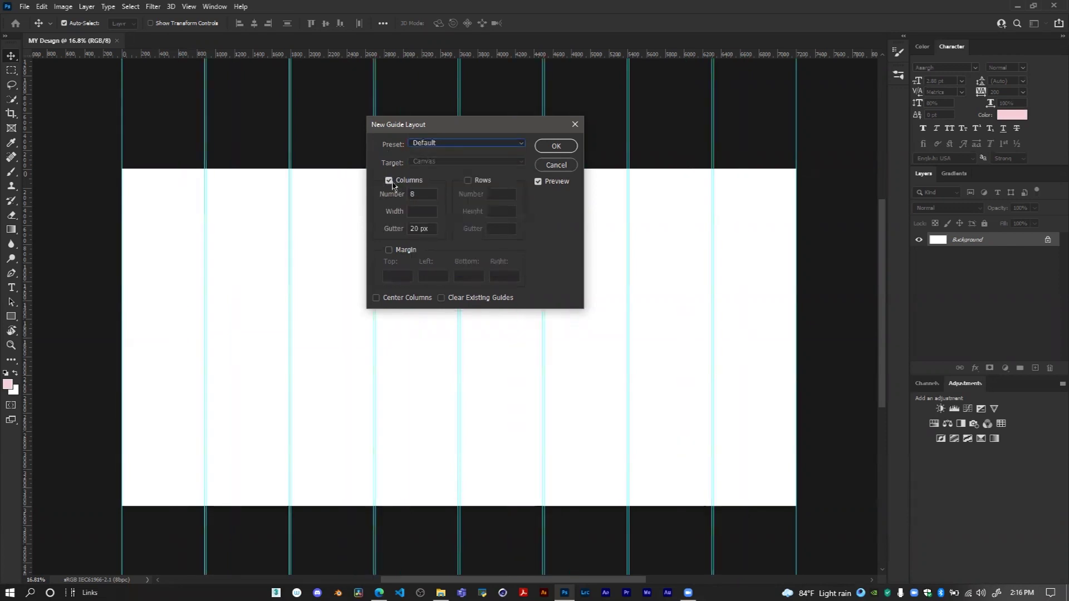
pyautogui.click(390, 181)
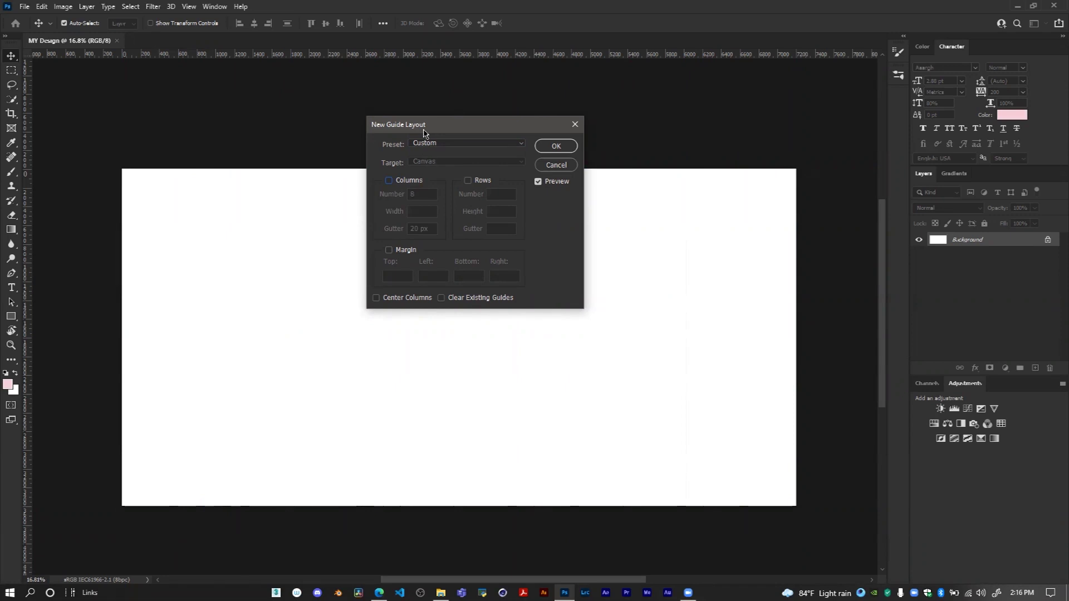
# Enable margin guides in the layout and set the top margin to 150 px
pyautogui.moveTo(427, 131); pyautogui.dragTo(550, 137)
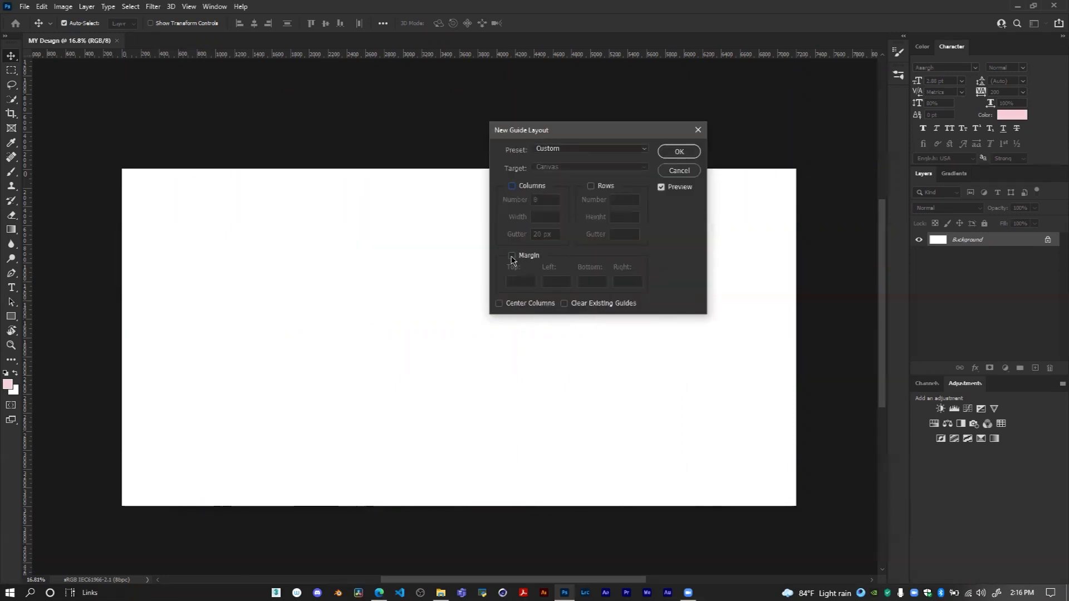
pyautogui.click(512, 257)
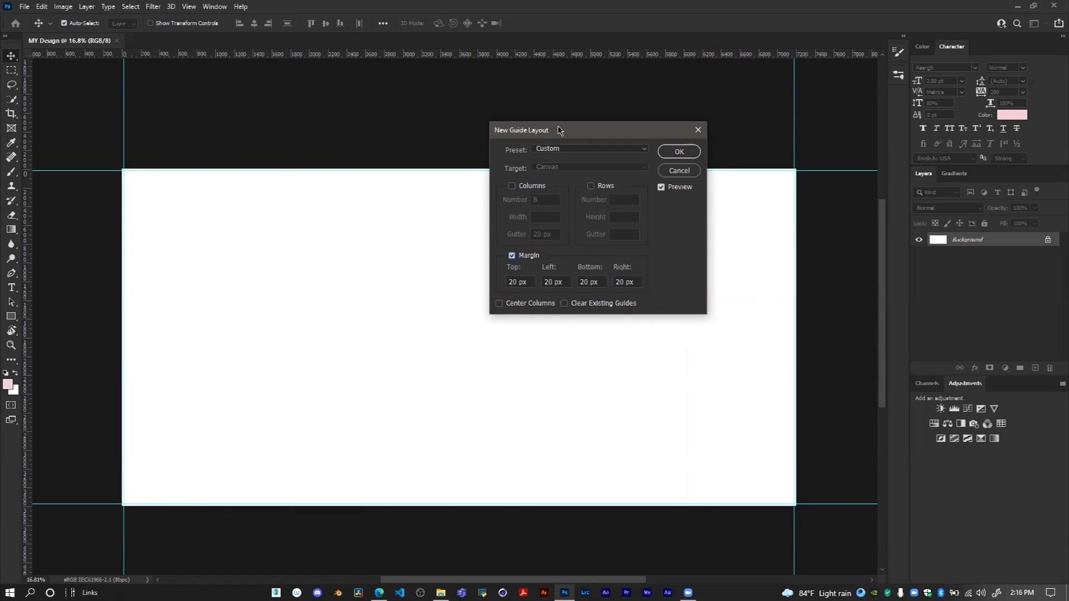
pyautogui.moveTo(561, 129); pyautogui.dragTo(517, 137)
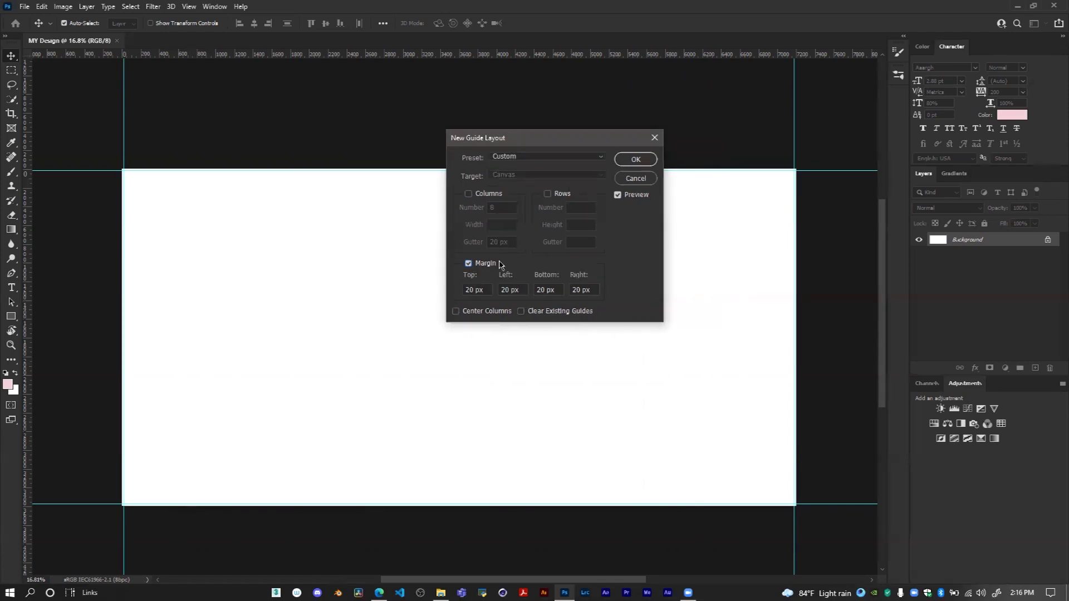
pyautogui.click(486, 290)
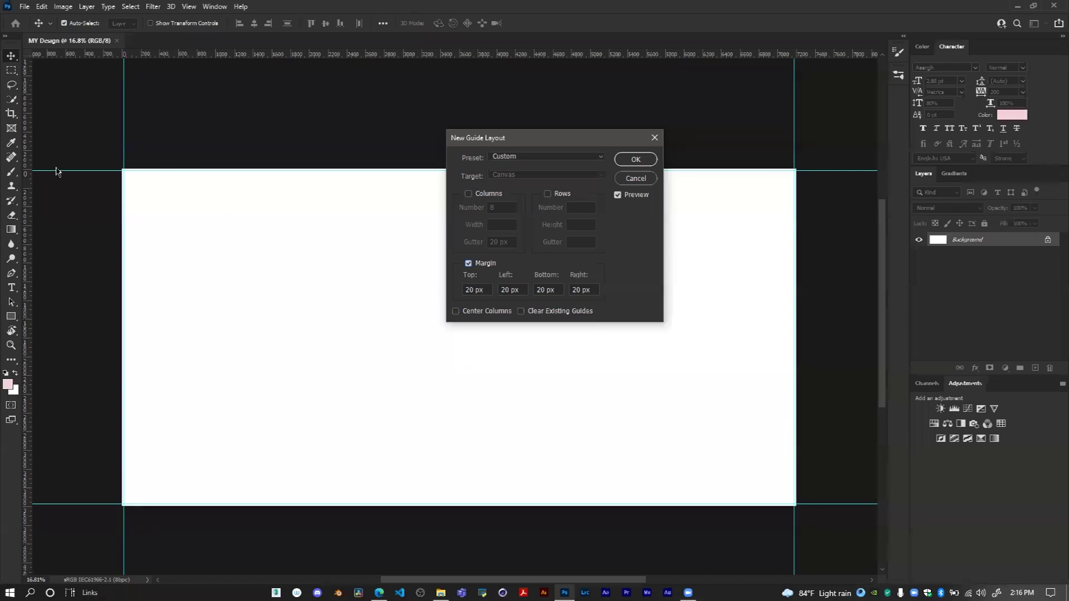
pyautogui.doubleClick(486, 290)
pyautogui.write('150')
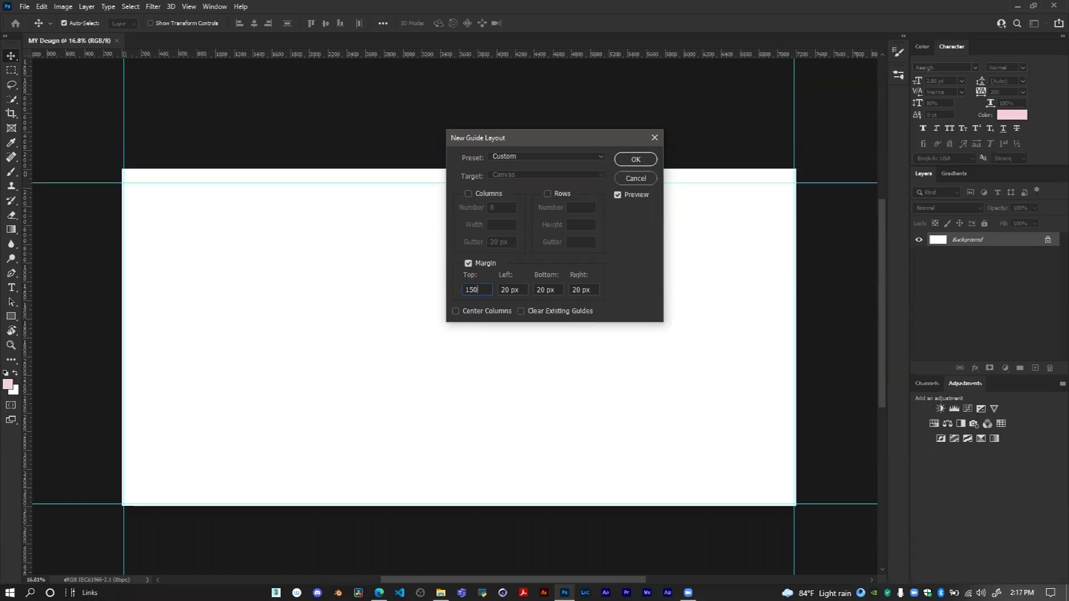
# Set the left, bottom and right margins to 150 px and create the guide layout
pyautogui.press('Tab')
pyautogui.hotkey('shift', 'Tab')
pyautogui.press('Tab')
pyautogui.write('150')
pyautogui.press('Tab')
pyautogui.write('150')
pyautogui.press('Tab')
pyautogui.write('150')
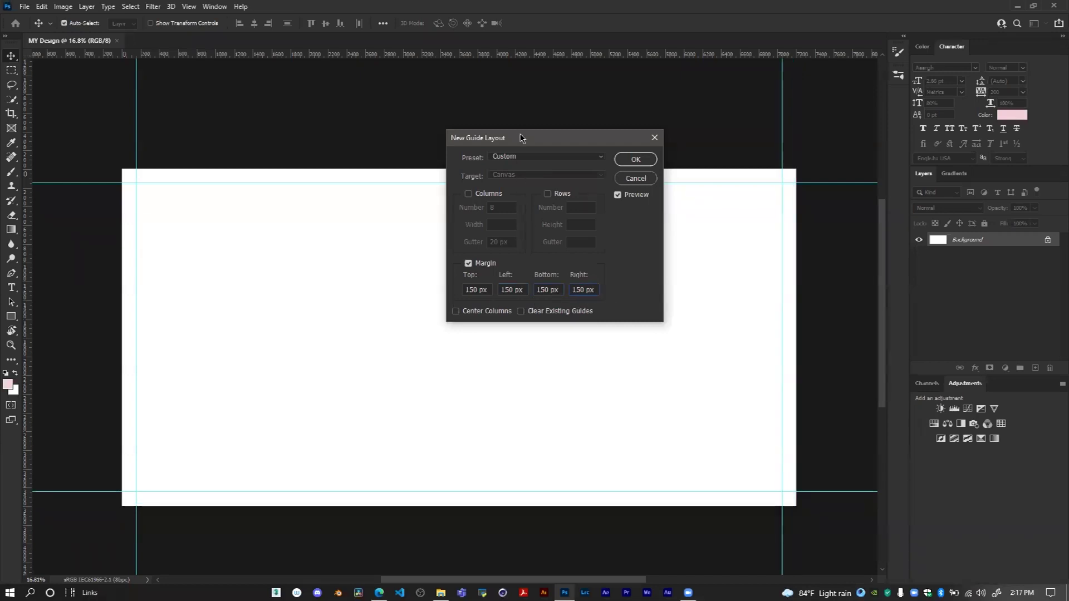
pyautogui.moveTo(522, 138); pyautogui.dragTo(520, 168)
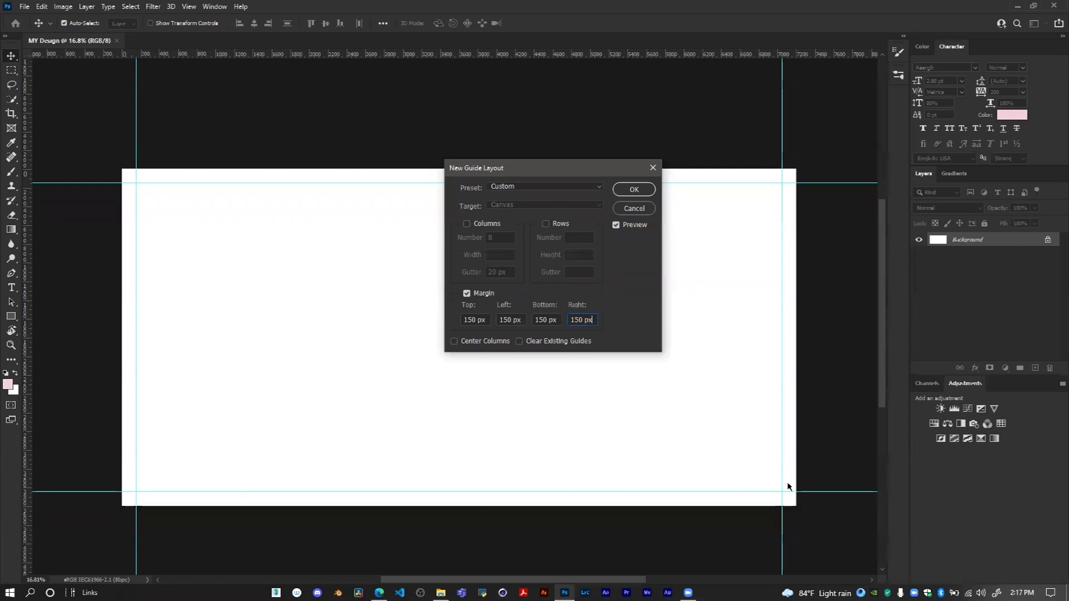
pyautogui.click(633, 190)
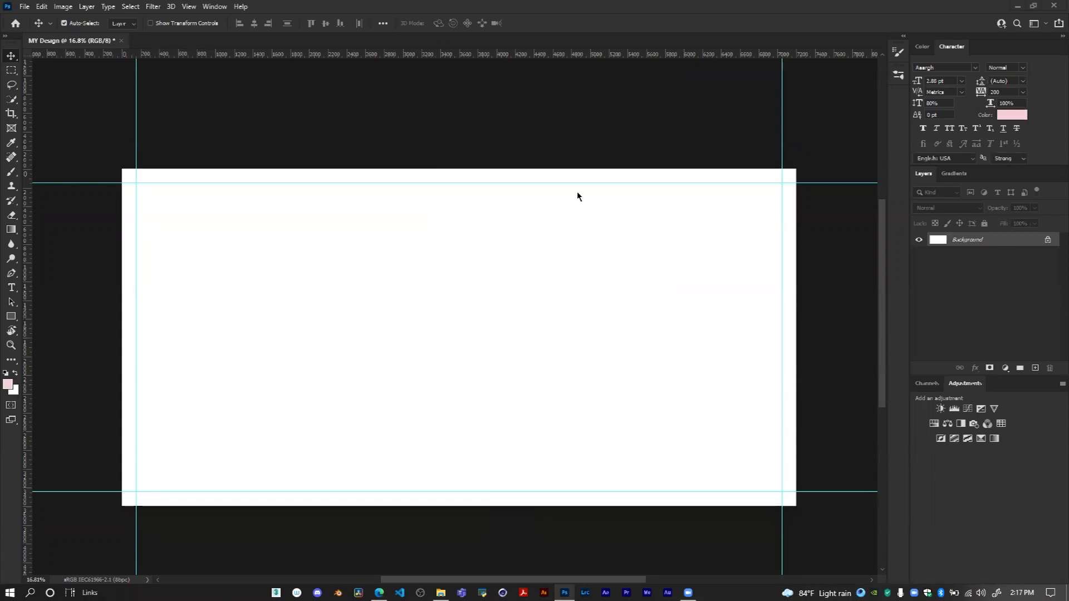
pyautogui.scroll(-1, 380, 263)
pyautogui.scroll(2, 379, 263)
pyautogui.scroll(-1, 407, 245)
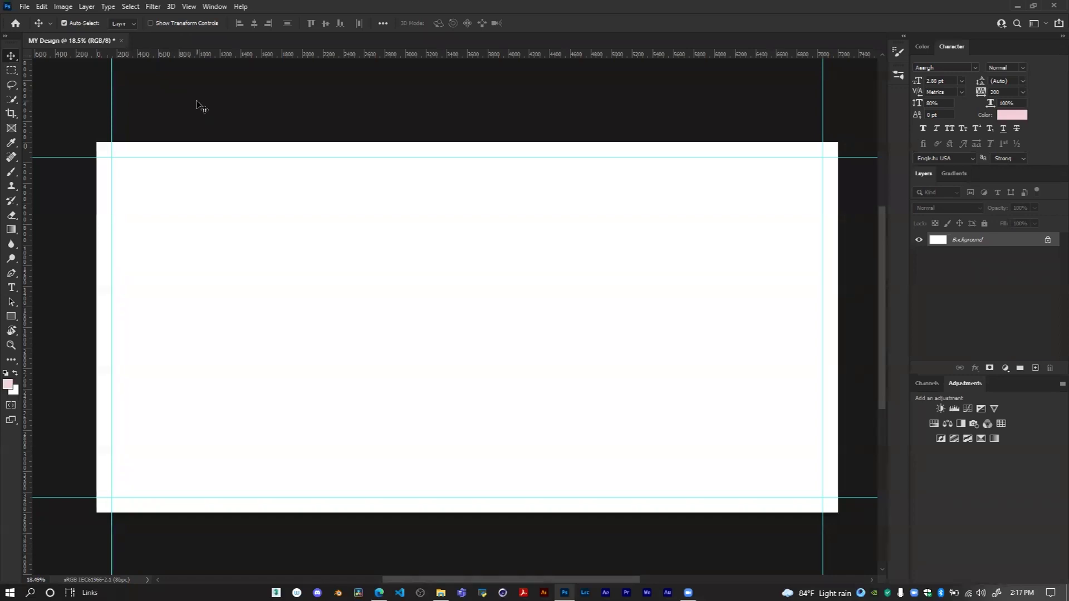
pyautogui.click(189, 6)
pyautogui.moveTo(214, 6)
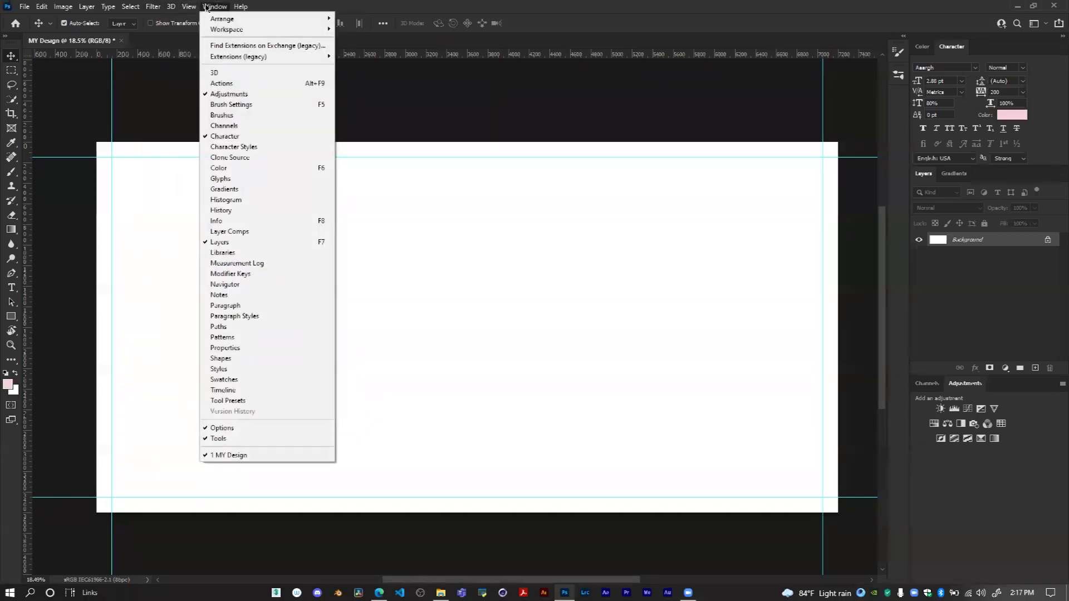
pyautogui.click(194, 8)
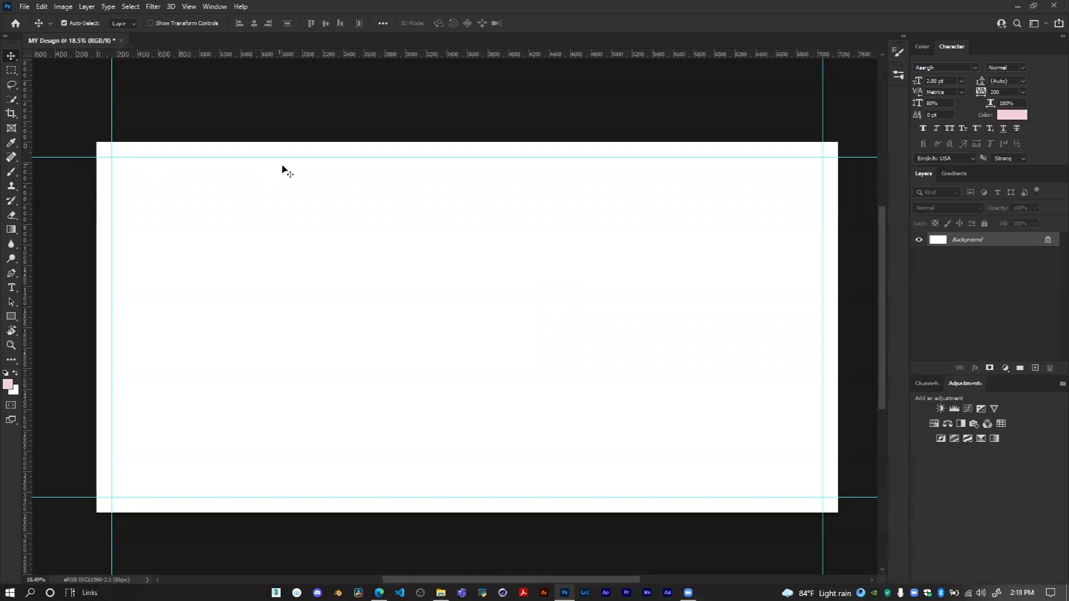
# Turn snapping off for the document and switch it back on
pyautogui.click(189, 7)
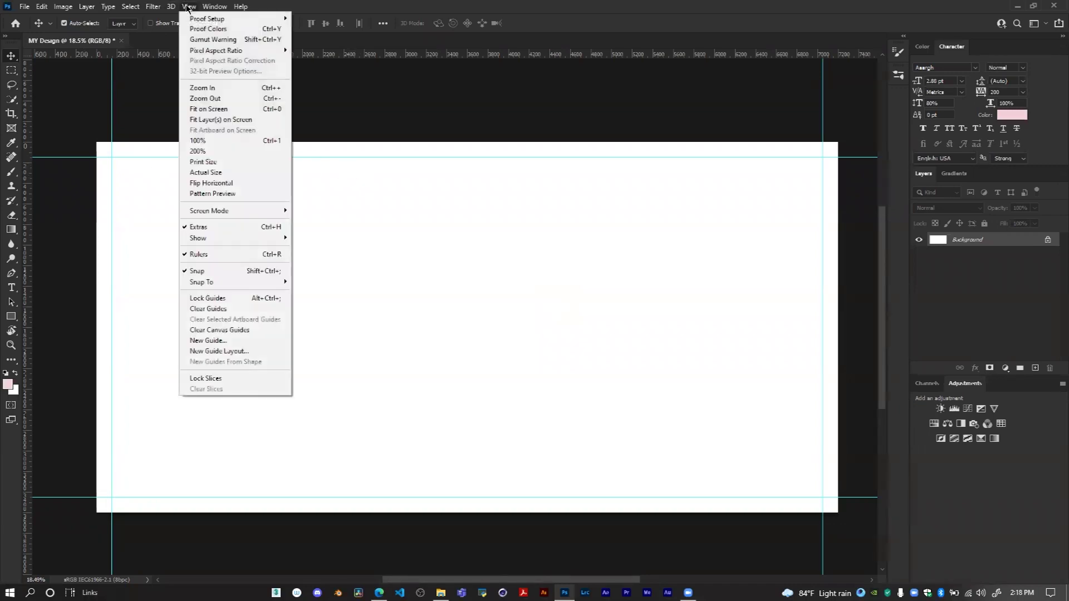
pyautogui.click(184, 275)
pyautogui.click(189, 7)
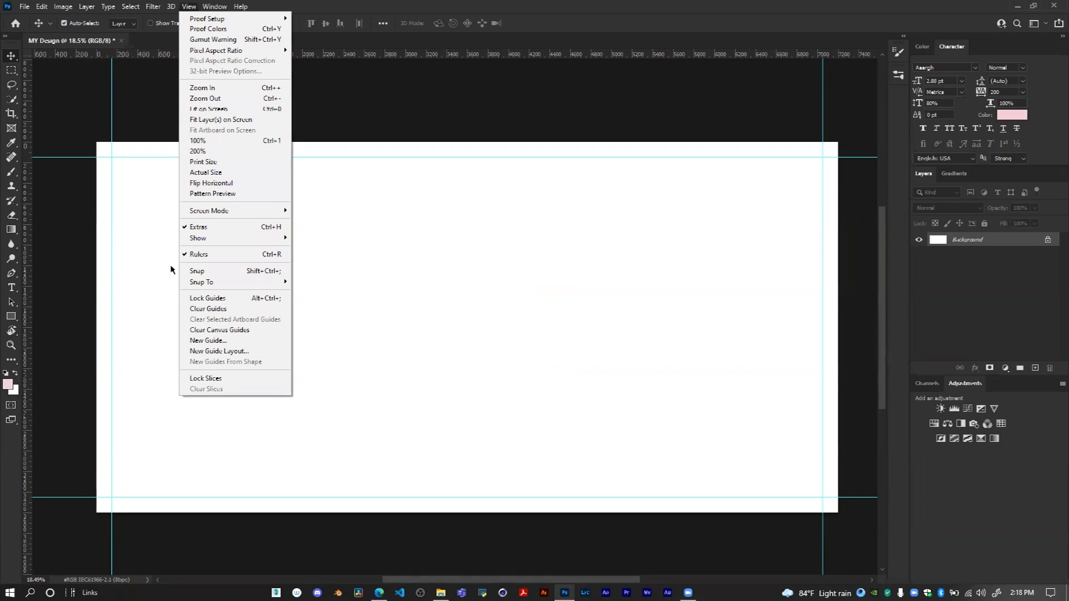
pyautogui.click(421, 152)
pyautogui.click(188, 7)
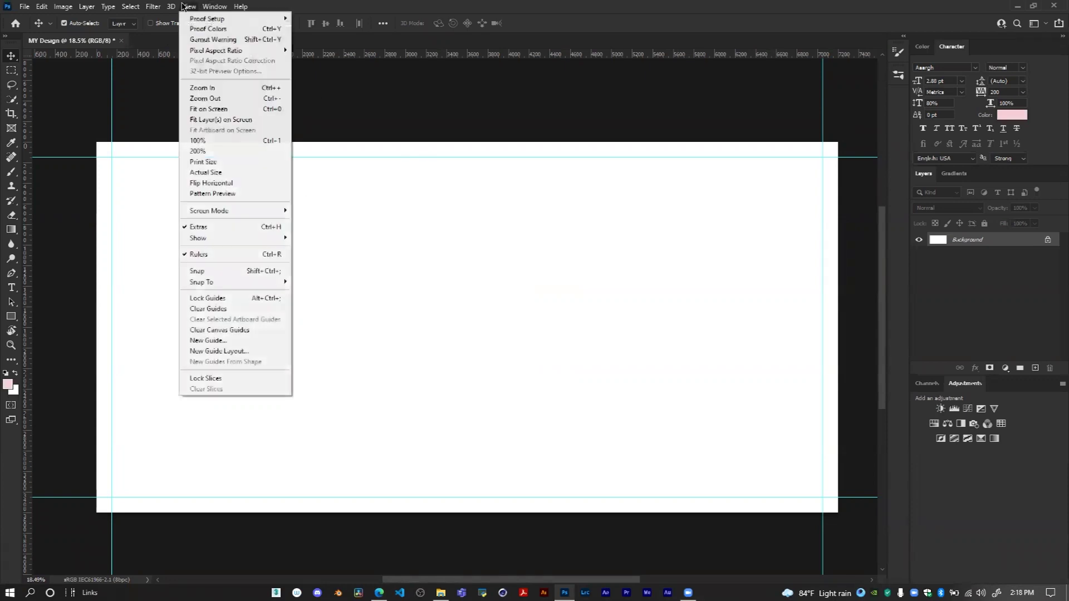
pyautogui.click(193, 275)
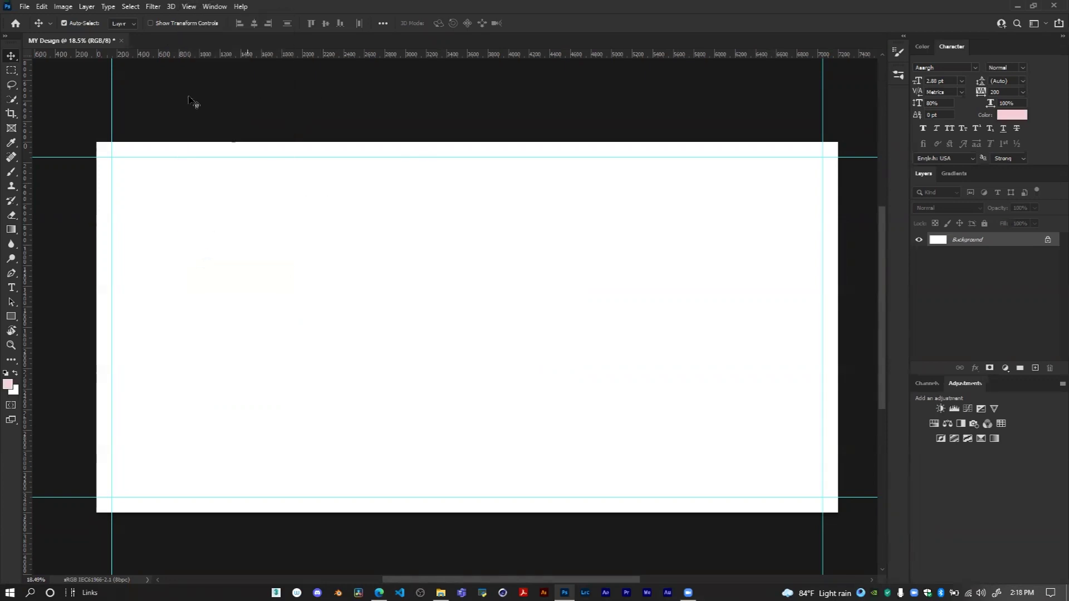
pyautogui.click(189, 7)
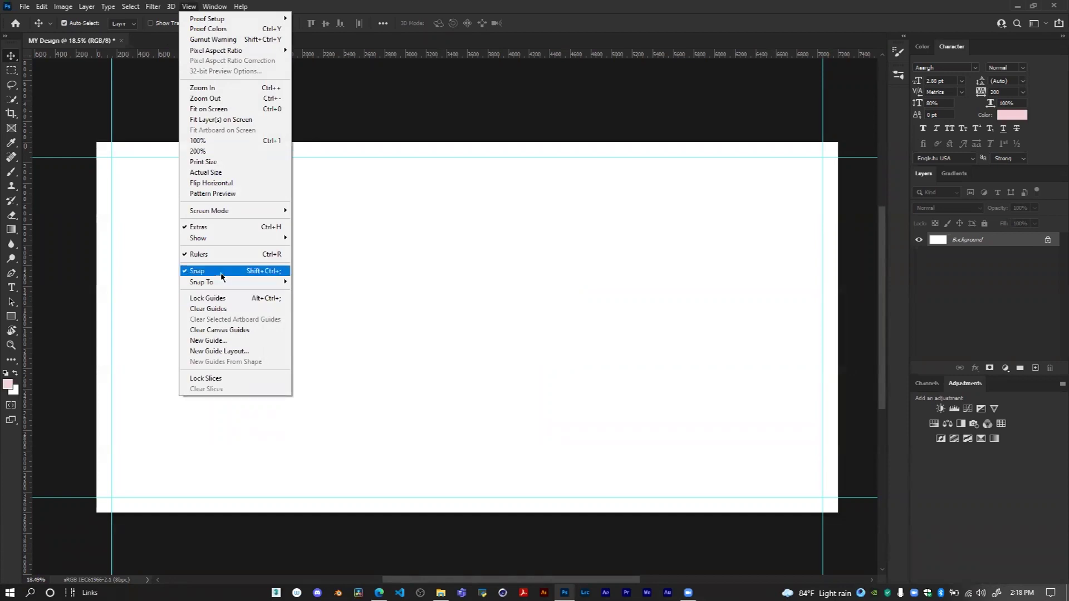
pyautogui.click(444, 82)
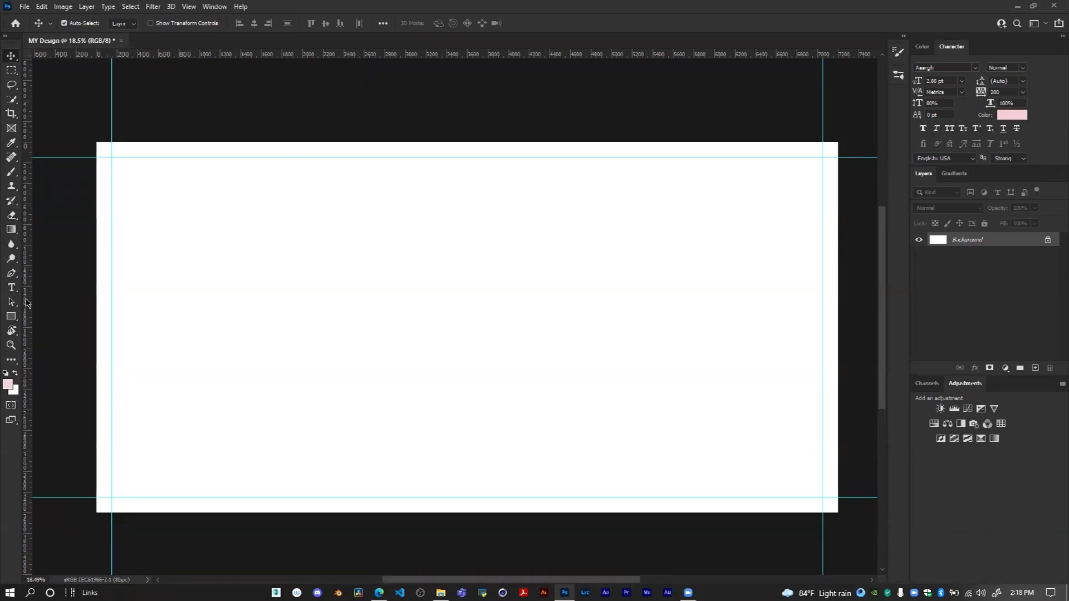
# Place a vertical guide through the center of the canvas, at about 3600 px
pyautogui.moveTo(26, 294); pyautogui.dragTo(54, 301)
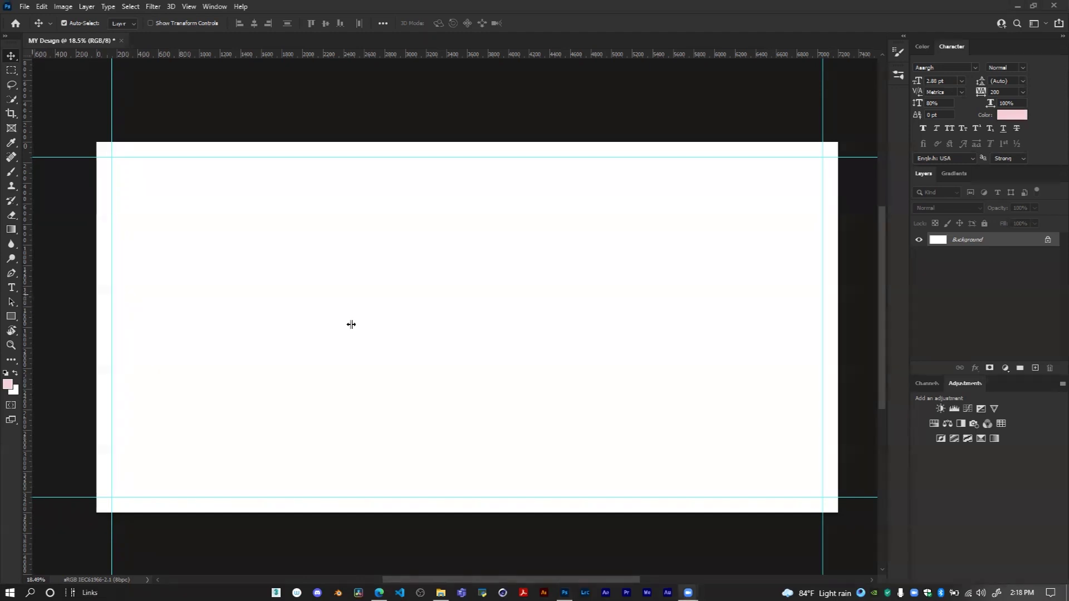
pyautogui.moveTo(26, 315); pyautogui.dragTo(466, 437)
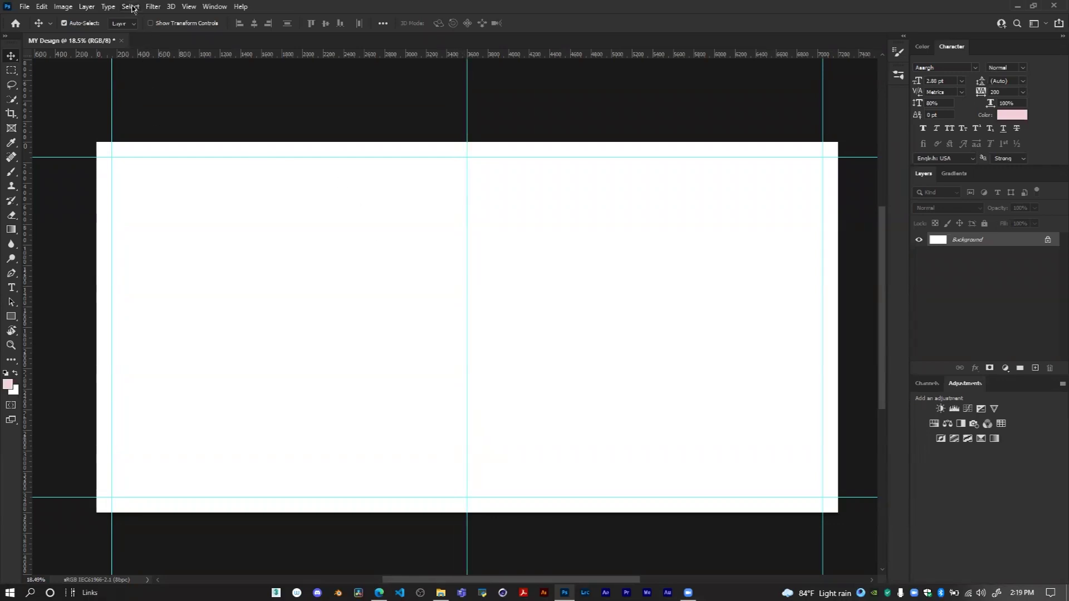
pyautogui.click(188, 7)
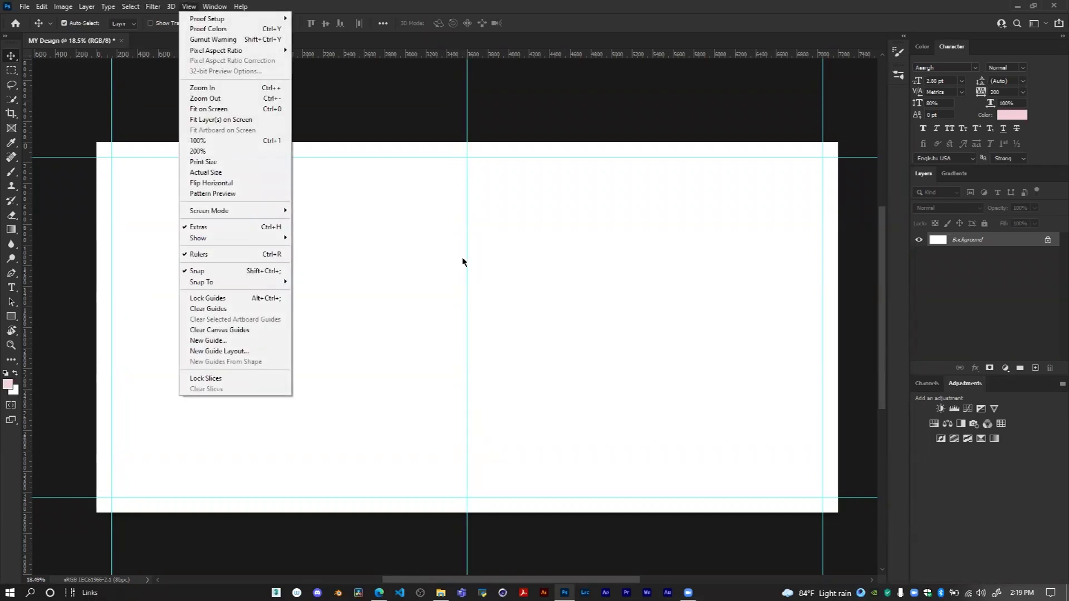
pyautogui.click(543, 116)
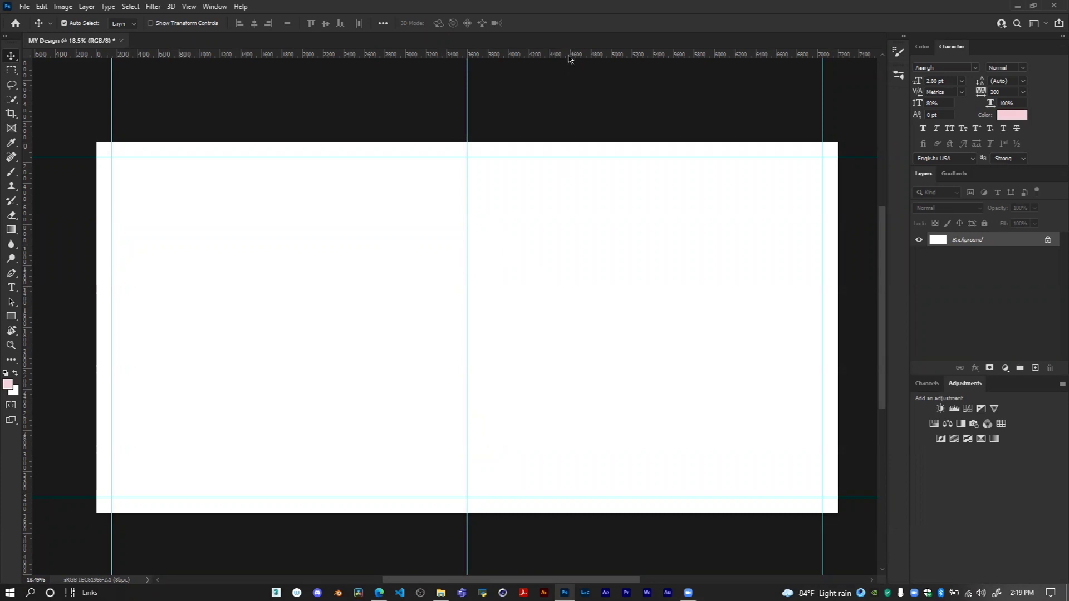
# Place a horizontal guide through the center of the canvas, crossing the vertical center guide
pyautogui.moveTo(570, 56); pyautogui.dragTo(477, 326)
pyautogui.scroll(-1, 511, 328)
pyautogui.scroll(-1, 511, 329)
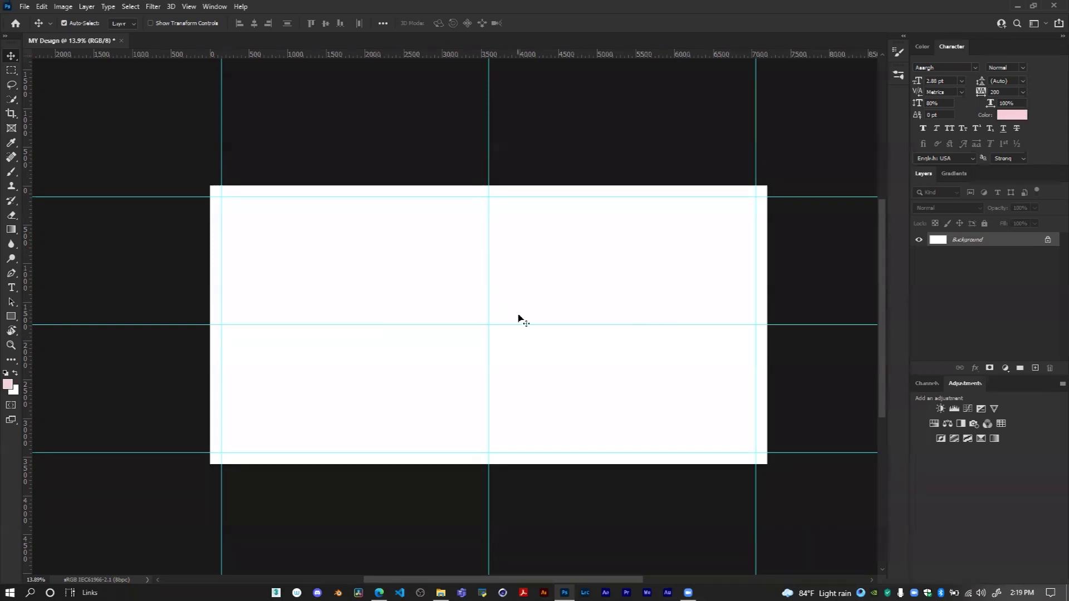
pyautogui.scroll(-1, 518, 319)
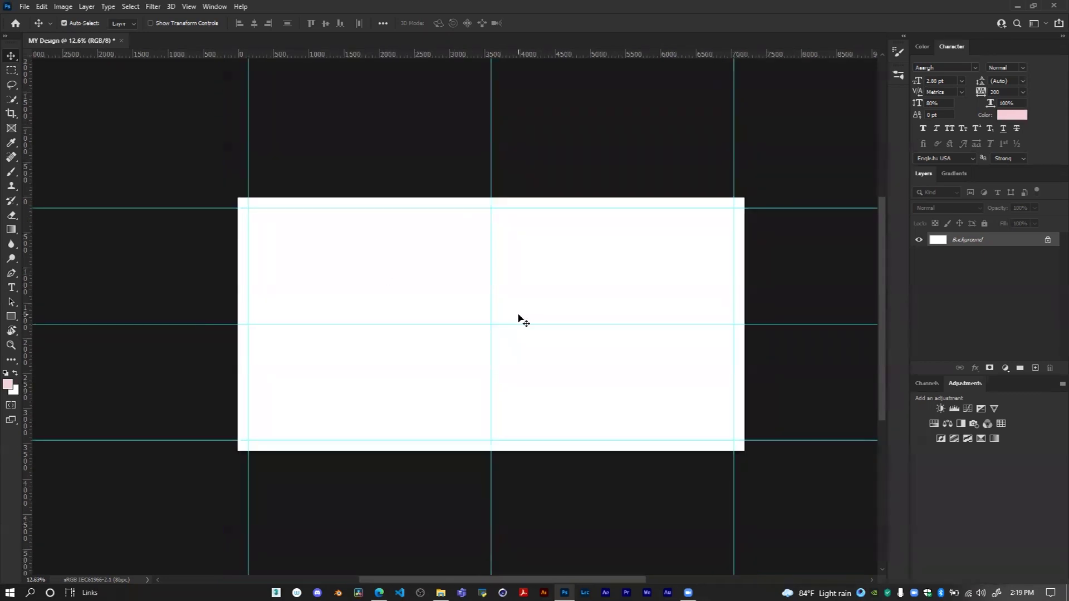
# Switch to File Explorer, open D:\Photoshop Class 2021\Album Design, and select (1).jpg and 1.jpg
pyautogui.scroll(2, 518, 318)
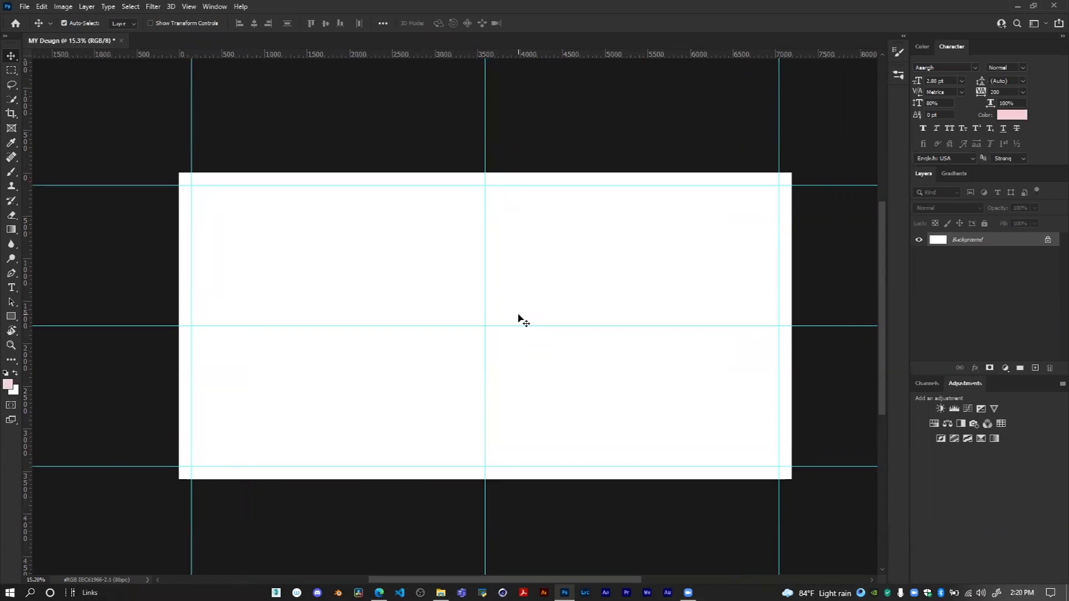
pyautogui.scroll(1, 549, 258)
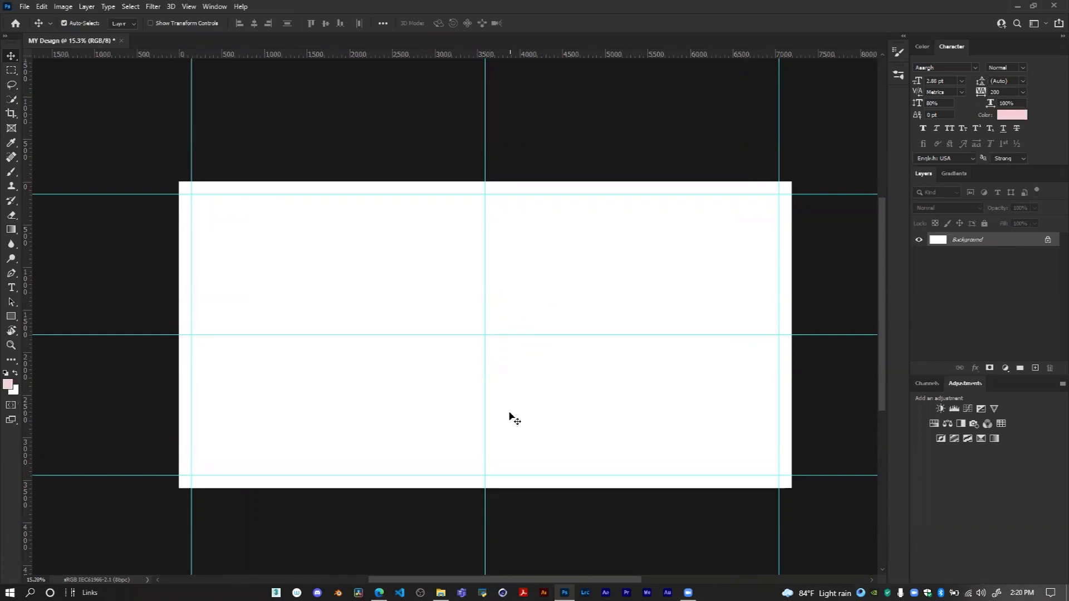
pyautogui.moveTo(440, 593)
pyautogui.click(440, 593)
pyautogui.doubleClick(370, 222)
pyautogui.doubleClick(340, 215)
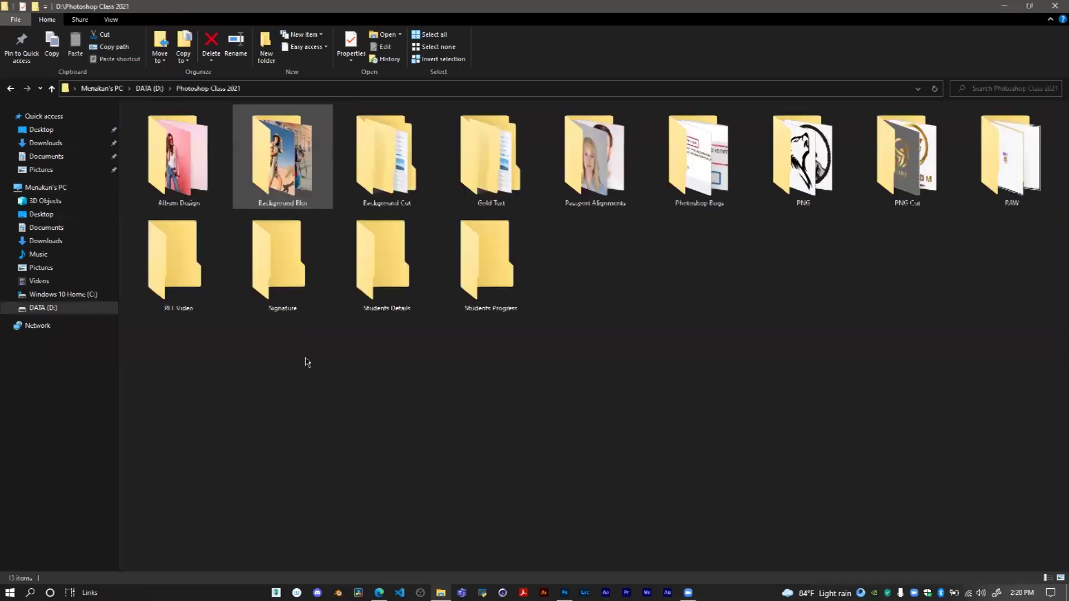
pyautogui.doubleClick(177, 158)
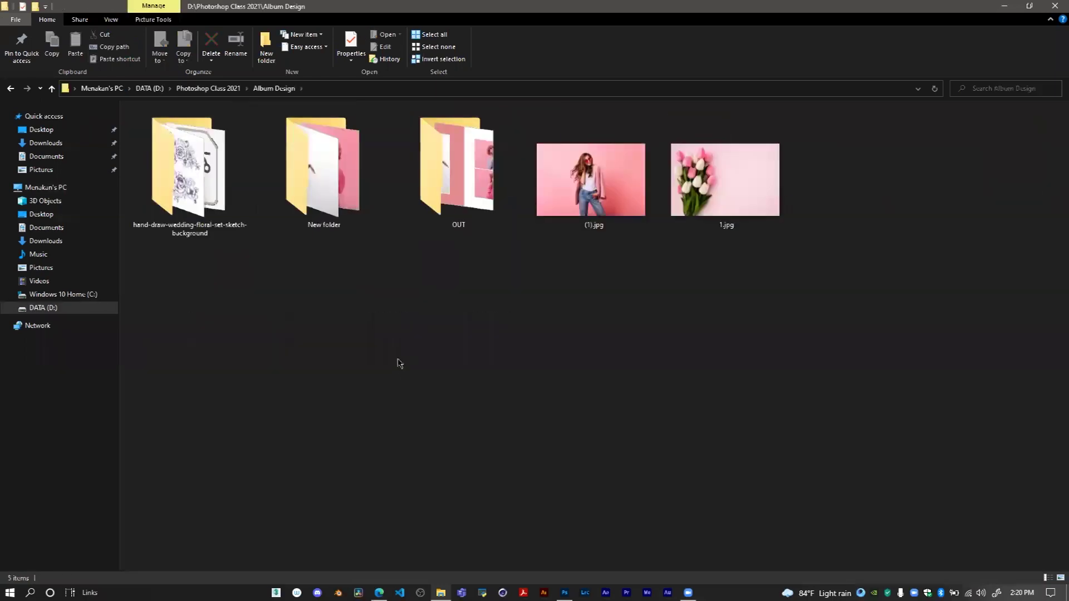
pyautogui.moveTo(576, 261); pyautogui.dragTo(717, 231)
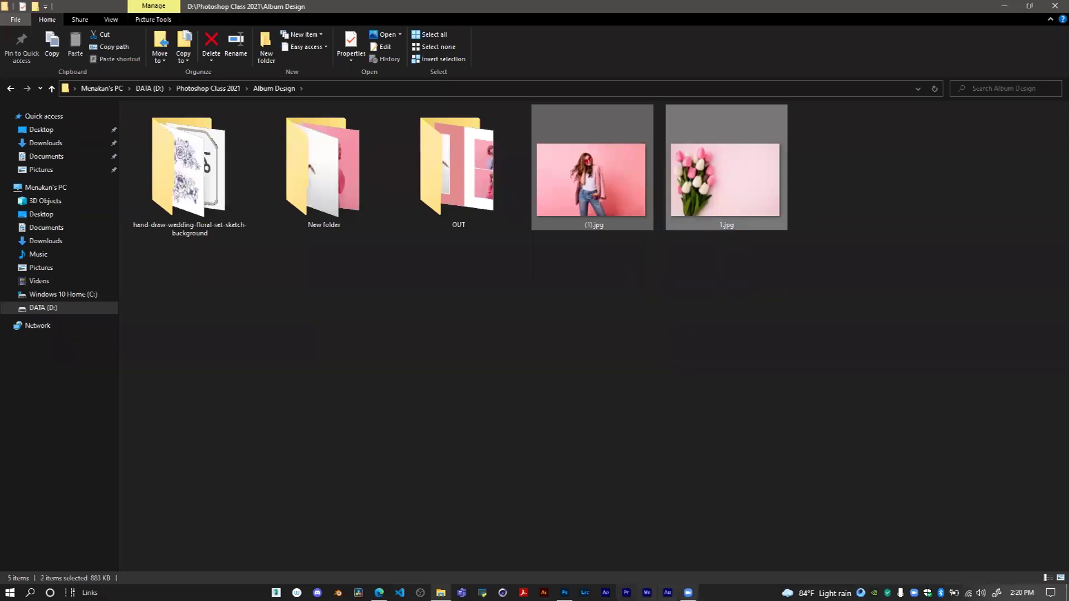
# Switch to Zoom and share (1).jpg from the Album Design folder on drive D with the meeting
pyautogui.click(688, 593)
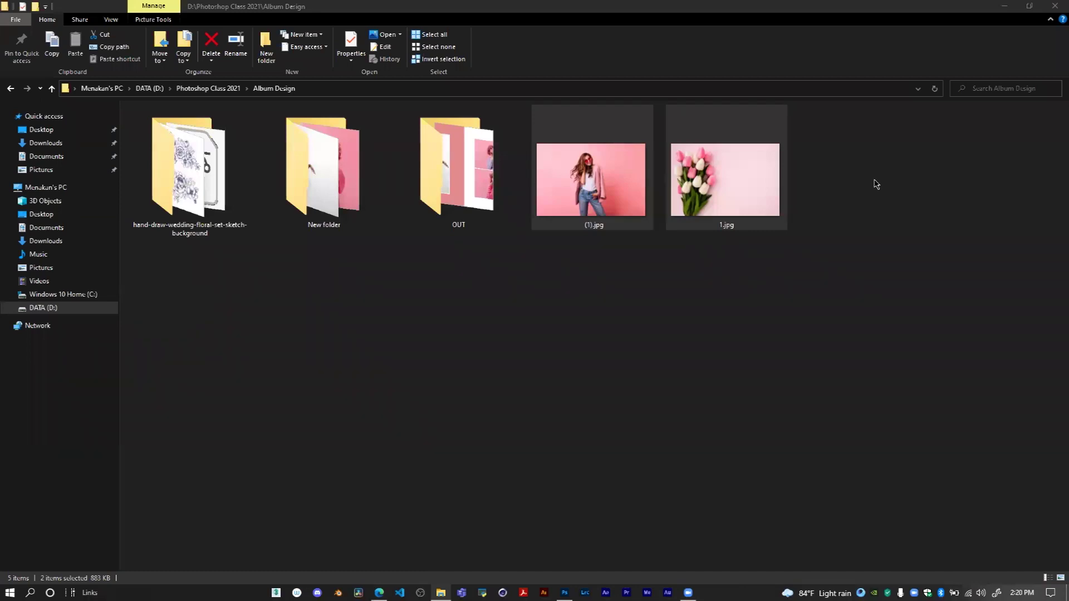
pyautogui.click(784, 229)
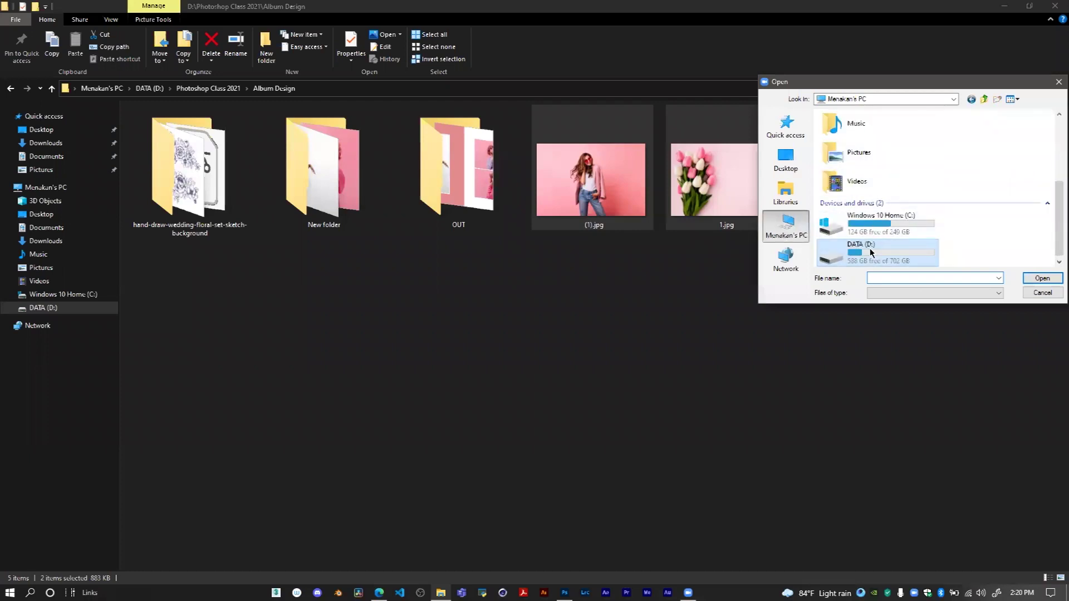
pyautogui.doubleClick(867, 242)
pyautogui.doubleClick(857, 138)
pyautogui.doubleClick(845, 129)
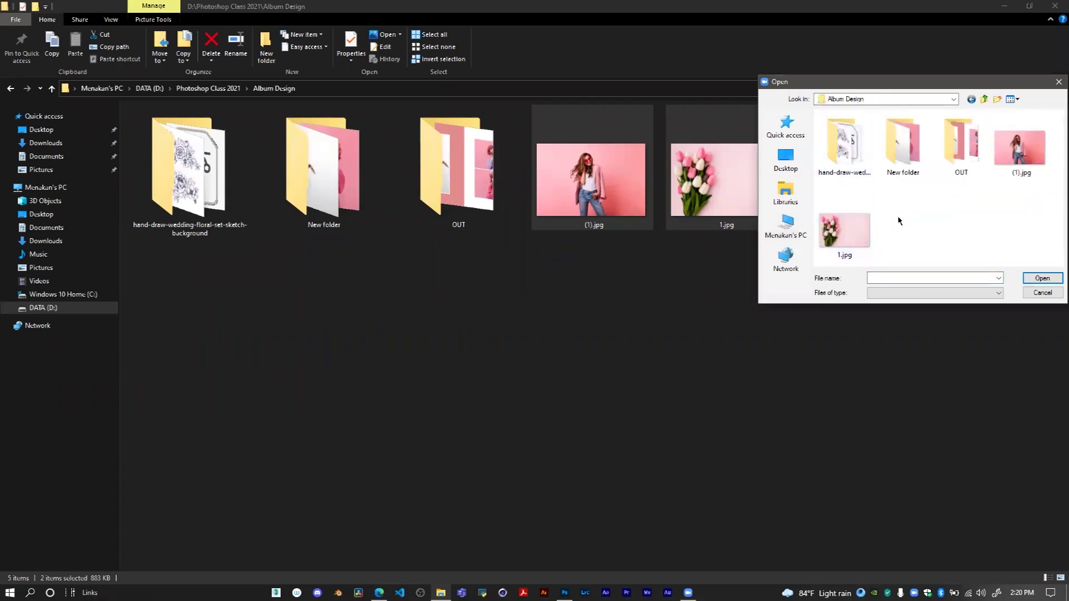
pyautogui.click(844, 229)
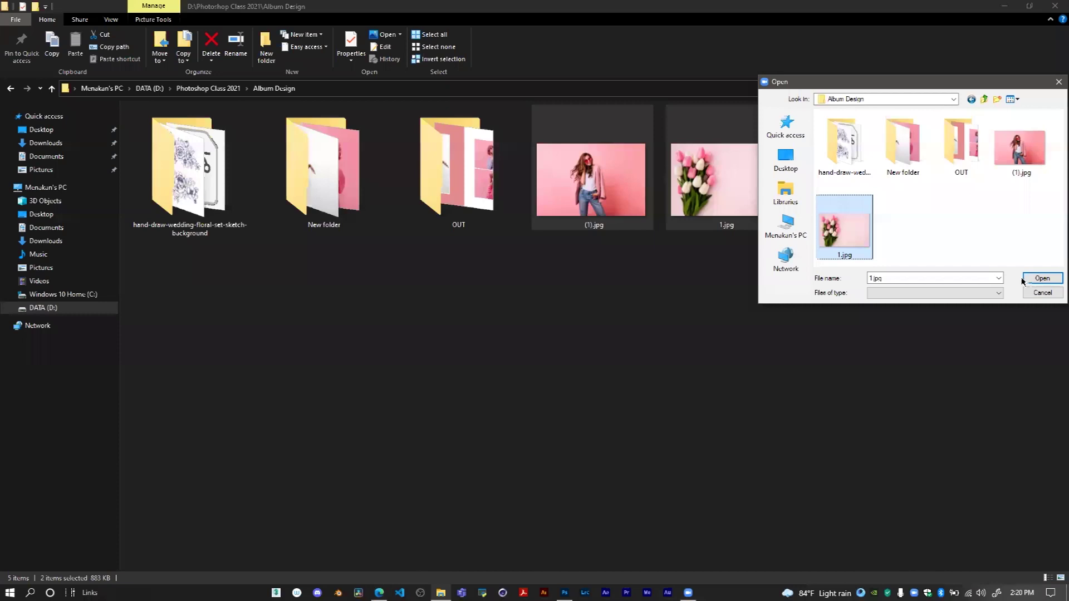
pyautogui.click(1019, 148)
pyautogui.click(848, 243)
pyautogui.click(1019, 147)
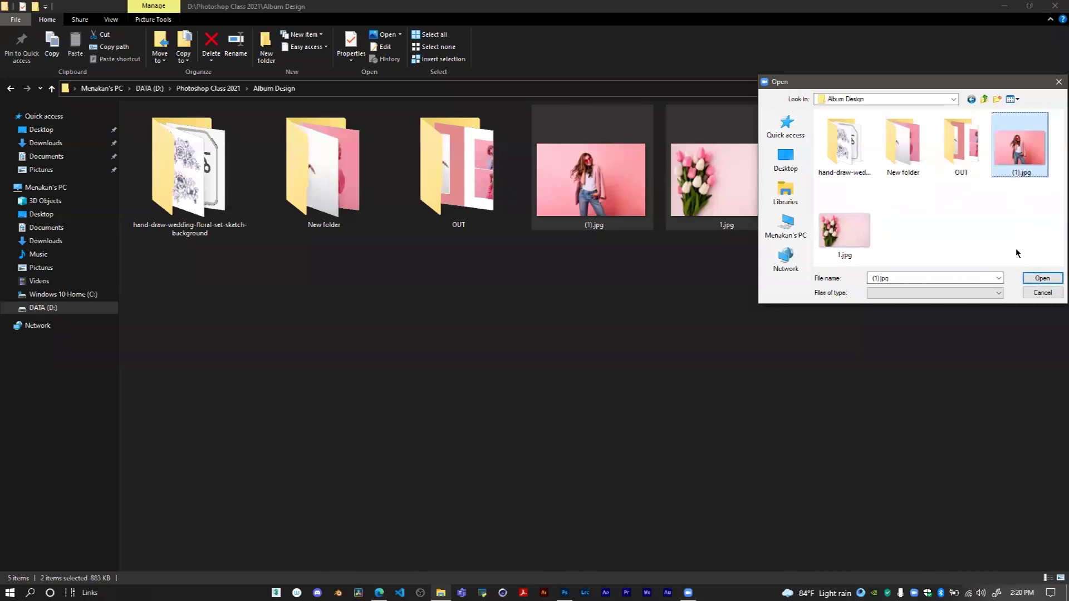
pyautogui.click(1041, 278)
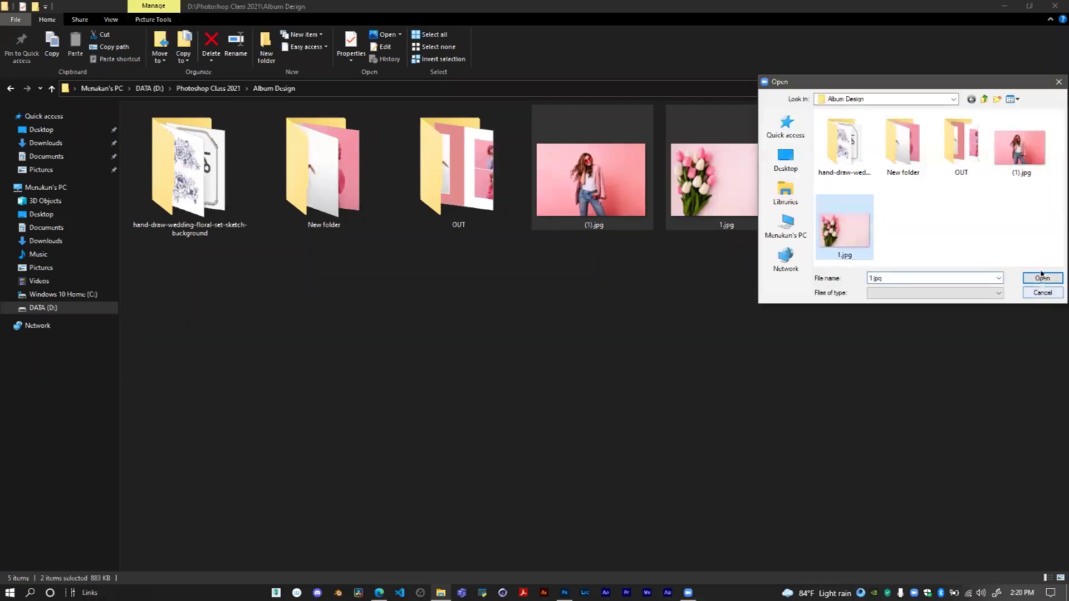
# Share 1.jpg and a photo from the Album Design "New folder" through Zoom
pyautogui.click(1041, 278)
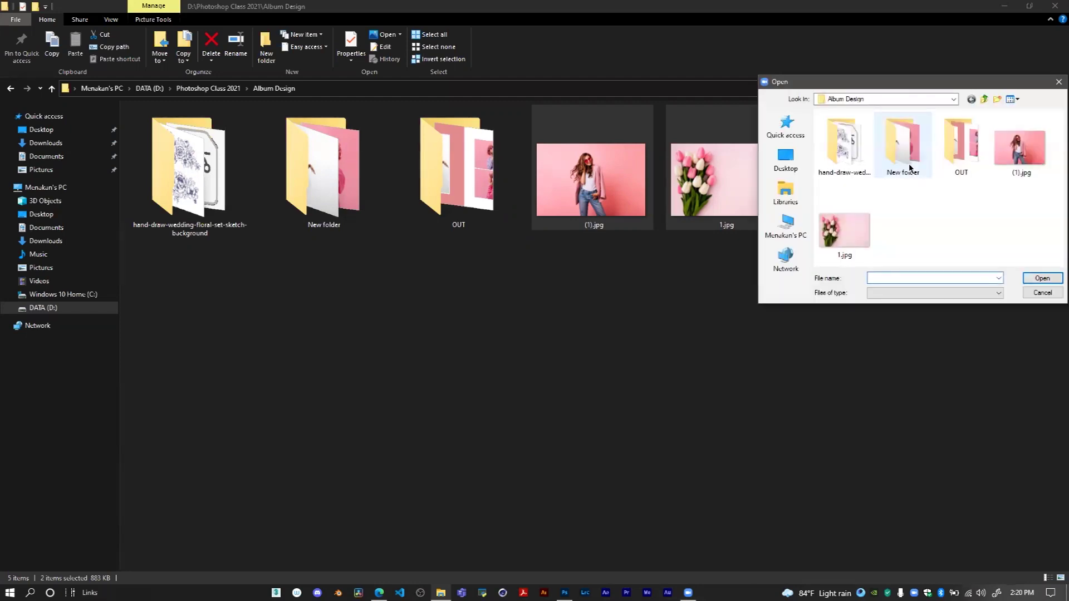
pyautogui.doubleClick(910, 167)
pyautogui.click(1051, 278)
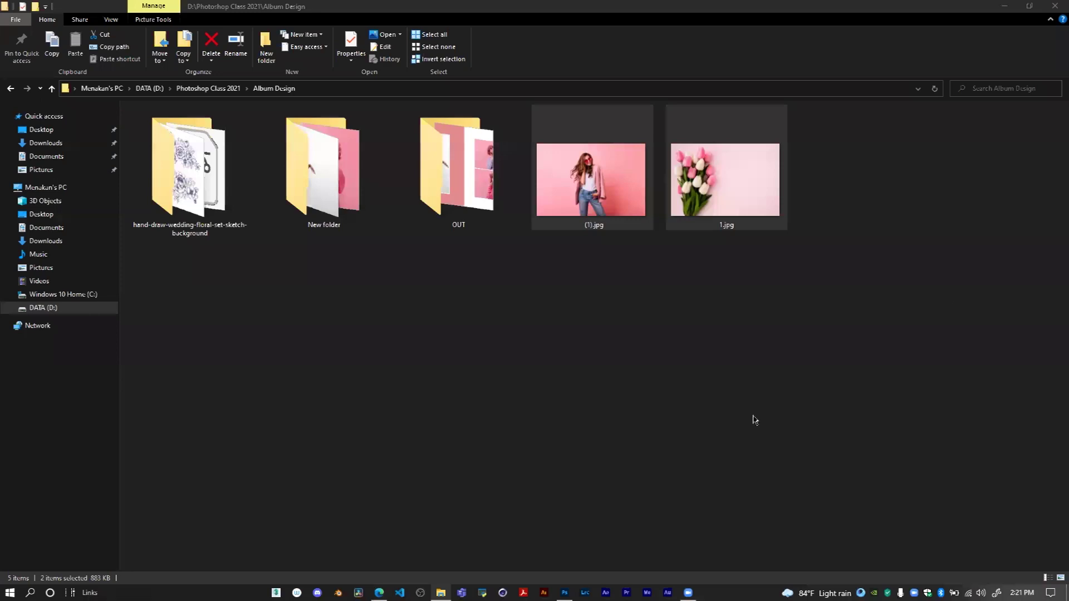
# Switch to WhatsApp Web and attach (1).jpg and 1.jpg from Album Design as documents in the Photoshop Basic Class chat
pyautogui.click(379, 592)
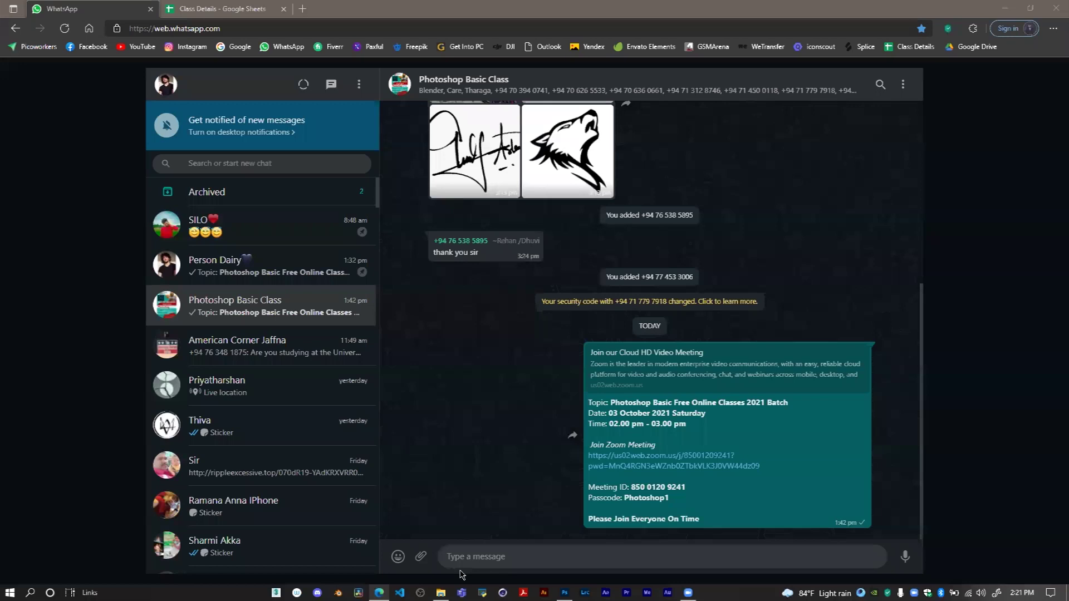
pyautogui.click(421, 556)
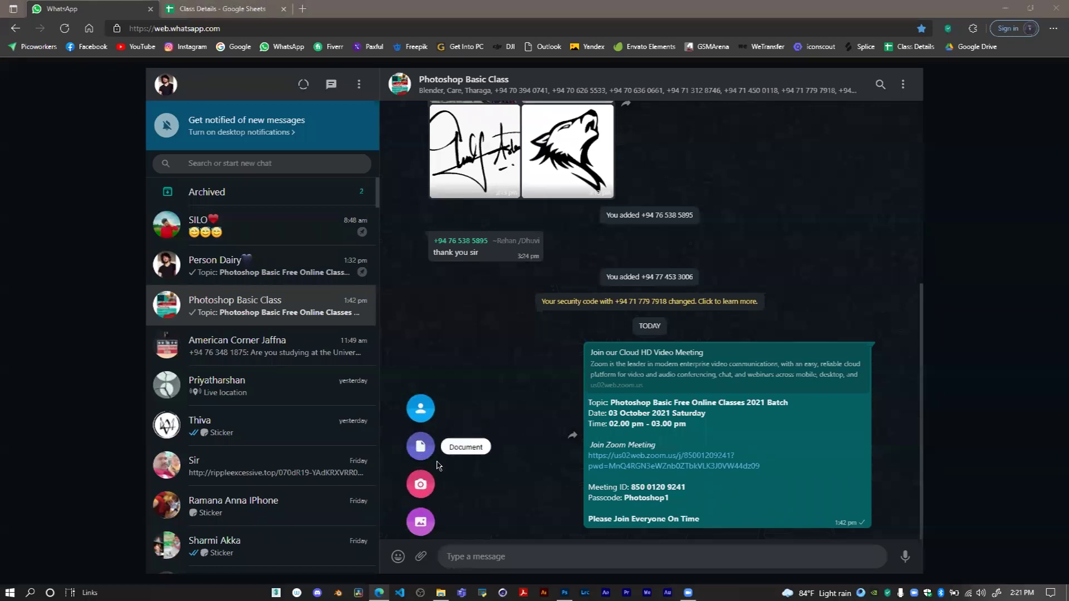
pyautogui.click(421, 446)
pyautogui.click(111, 423)
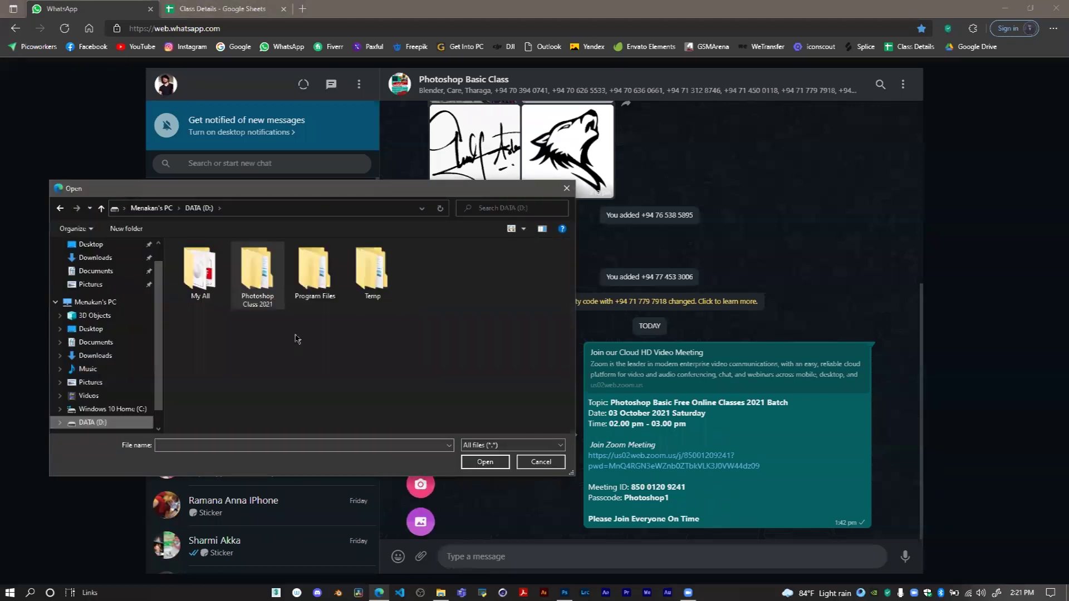
pyautogui.doubleClick(238, 284)
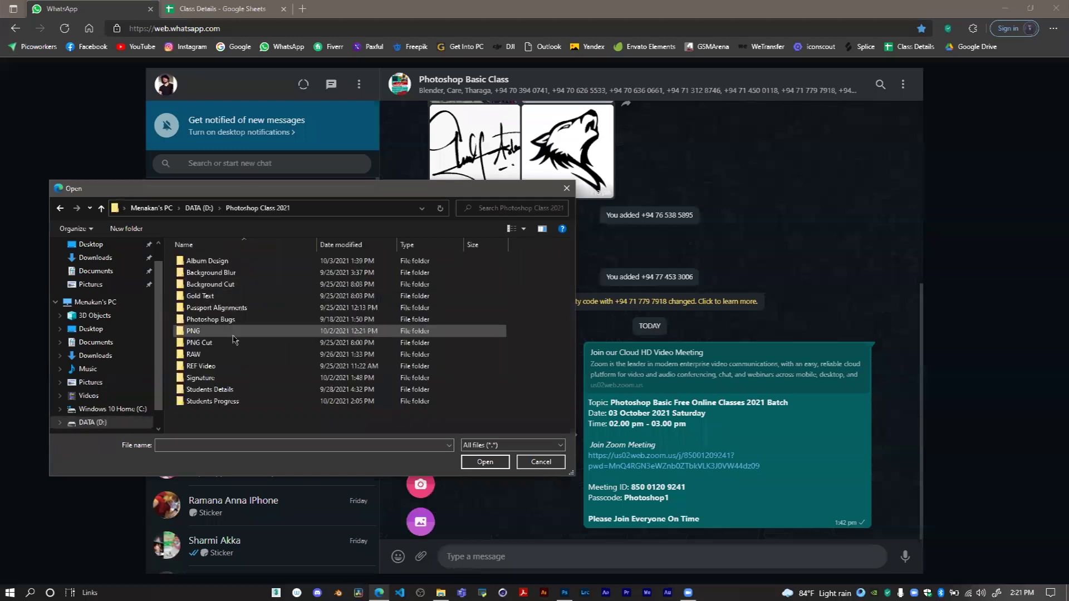
pyautogui.doubleClick(225, 263)
pyautogui.moveTo(368, 334); pyautogui.dragTo(507, 251)
pyautogui.click(474, 464)
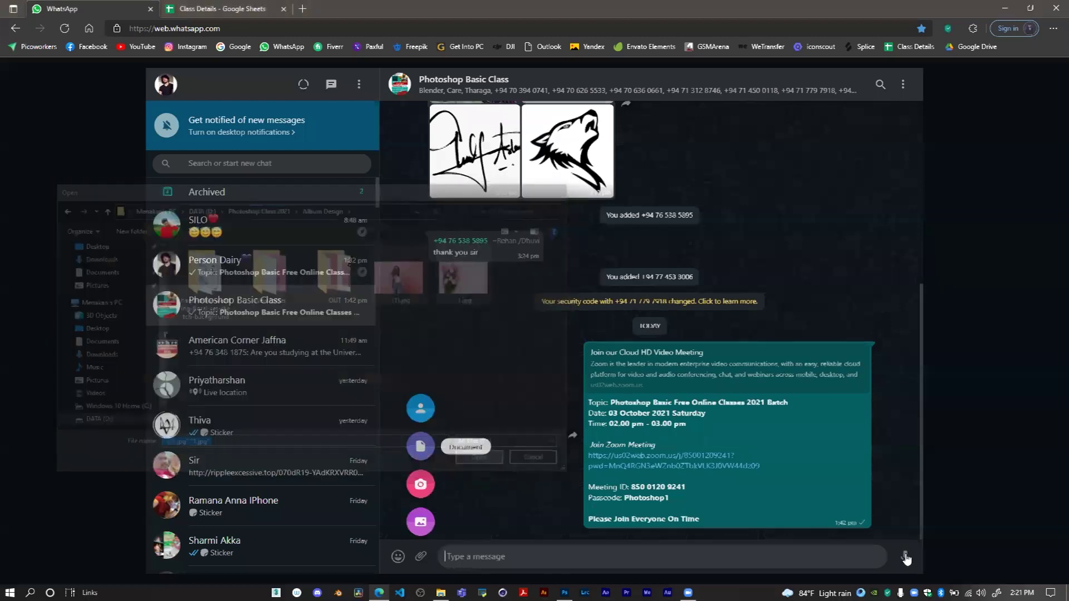
# Send (2).jpg, (3).jpg and (4).jpg from the Album Design "New folder" as documents in the same group chat
pyautogui.click(421, 557)
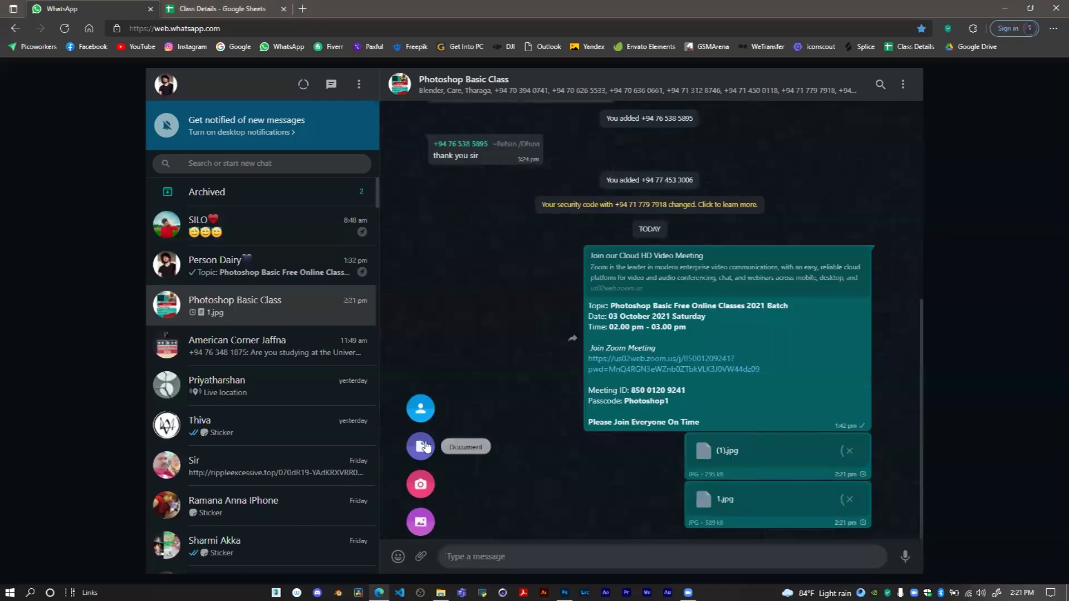
pyautogui.click(421, 446)
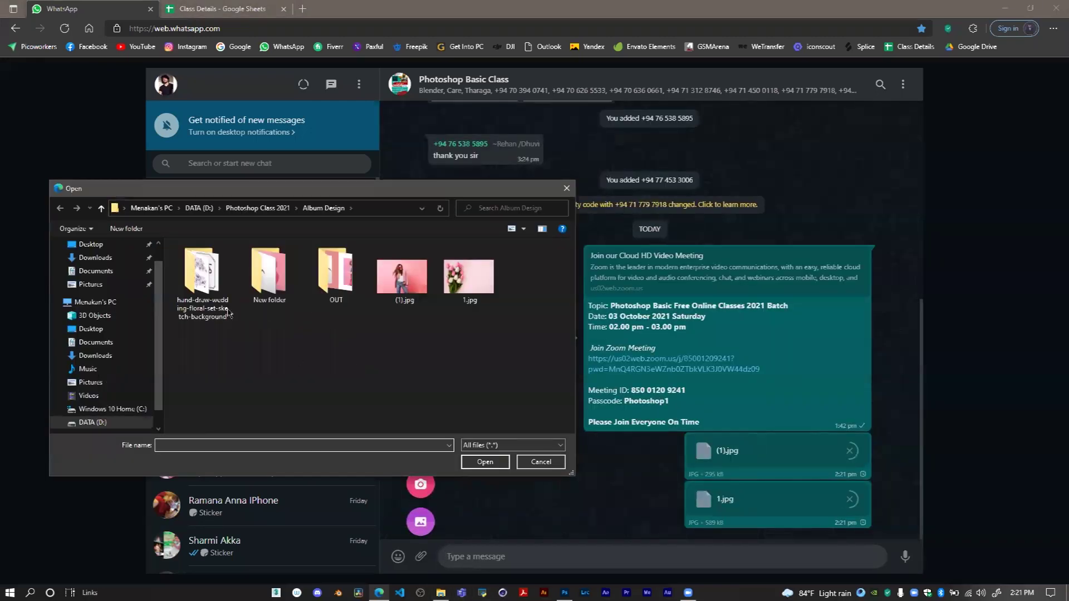
pyautogui.doubleClick(275, 288)
pyautogui.moveTo(207, 337); pyautogui.dragTo(338, 279)
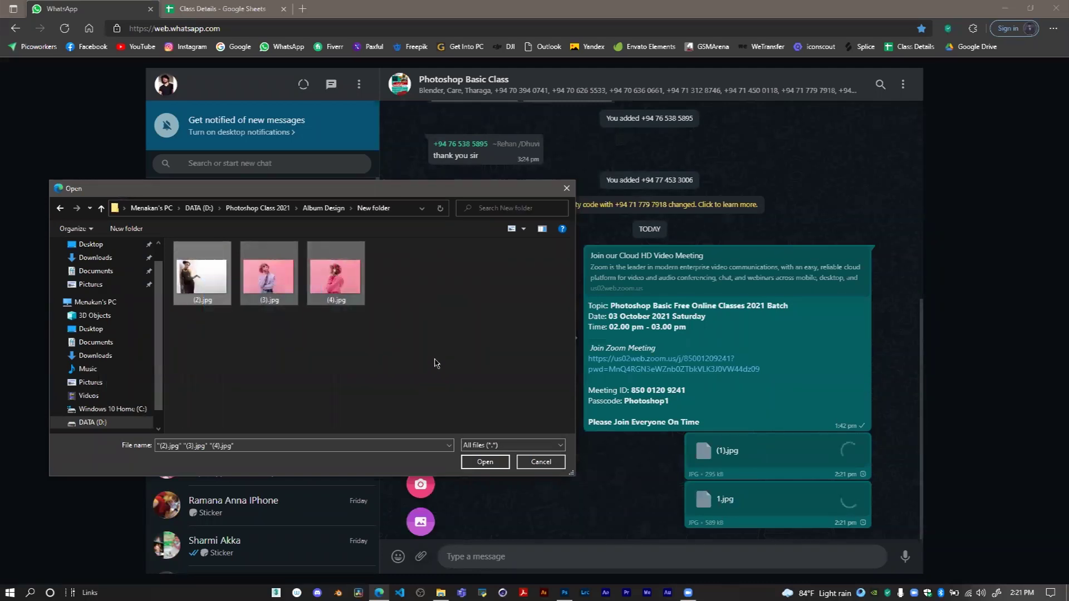
pyautogui.click(492, 467)
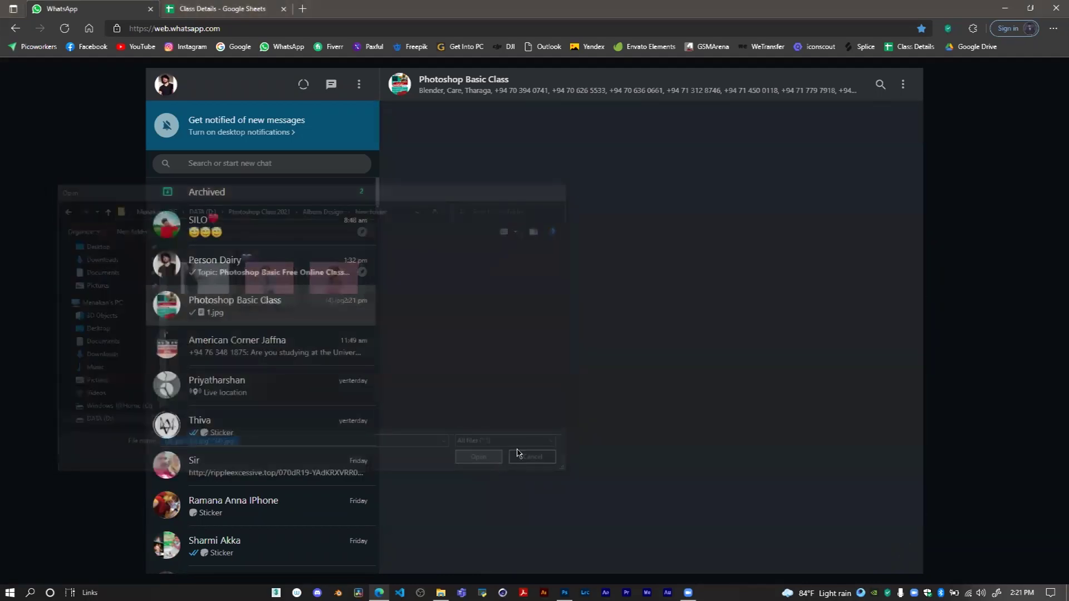
pyautogui.click(898, 548)
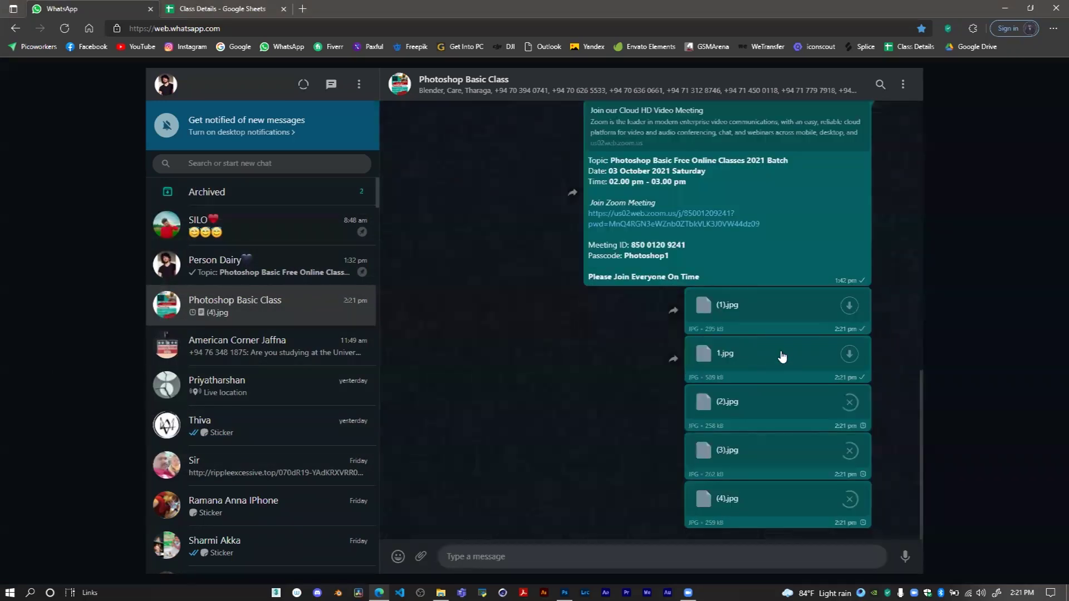
# Minimize the browser, clear the file selection in Album Design, and return to the MY Design document in Photoshop
pyautogui.click(997, 6)
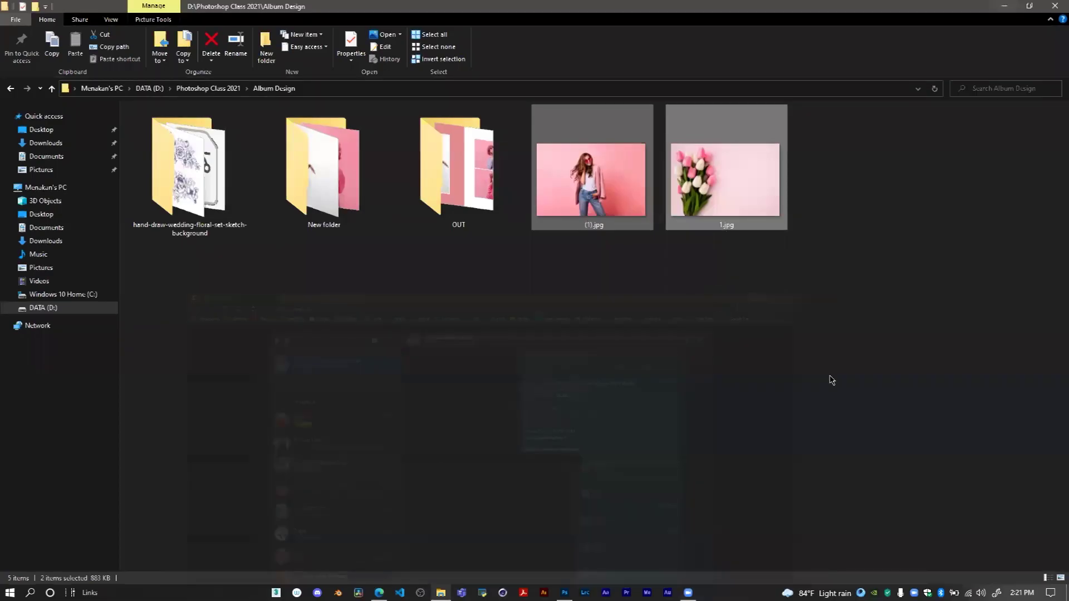
pyautogui.click(831, 380)
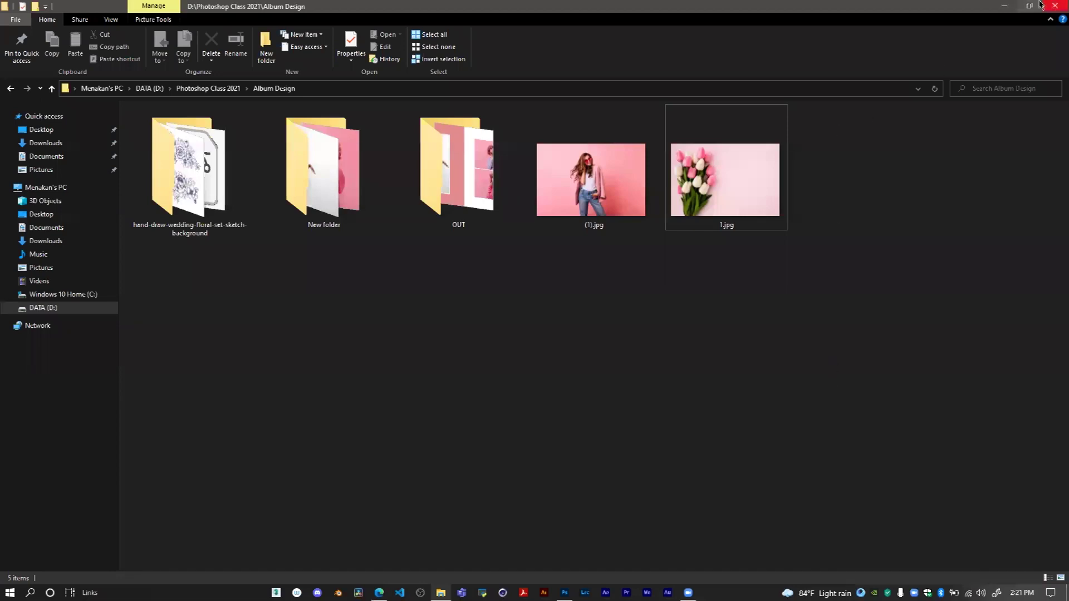
pyautogui.click(1004, 6)
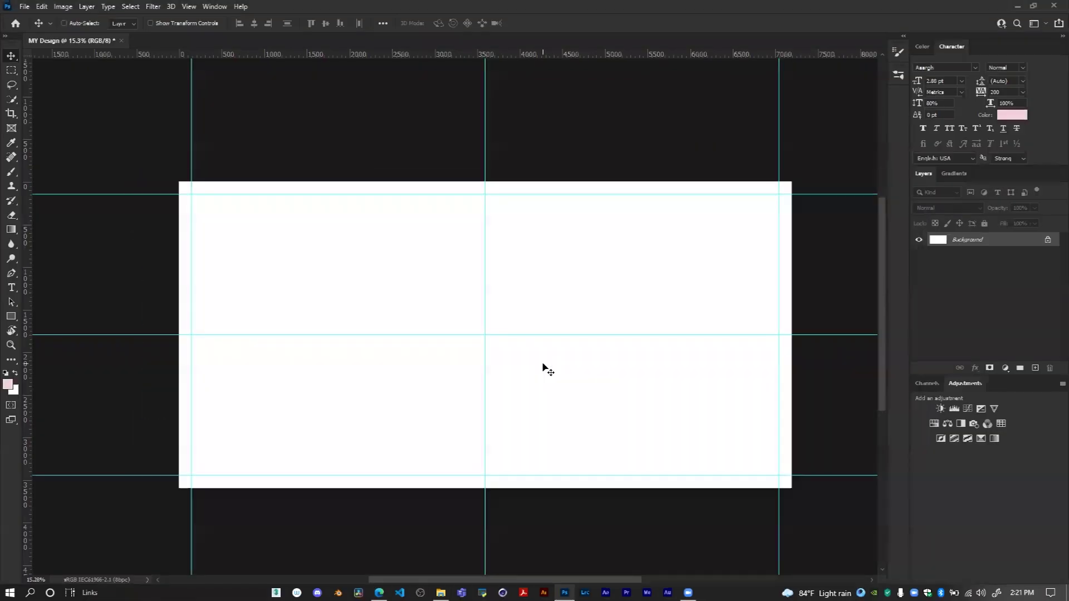
pyautogui.hscroll(2, 542, 368)
pyautogui.scroll(-2, 526, 365)
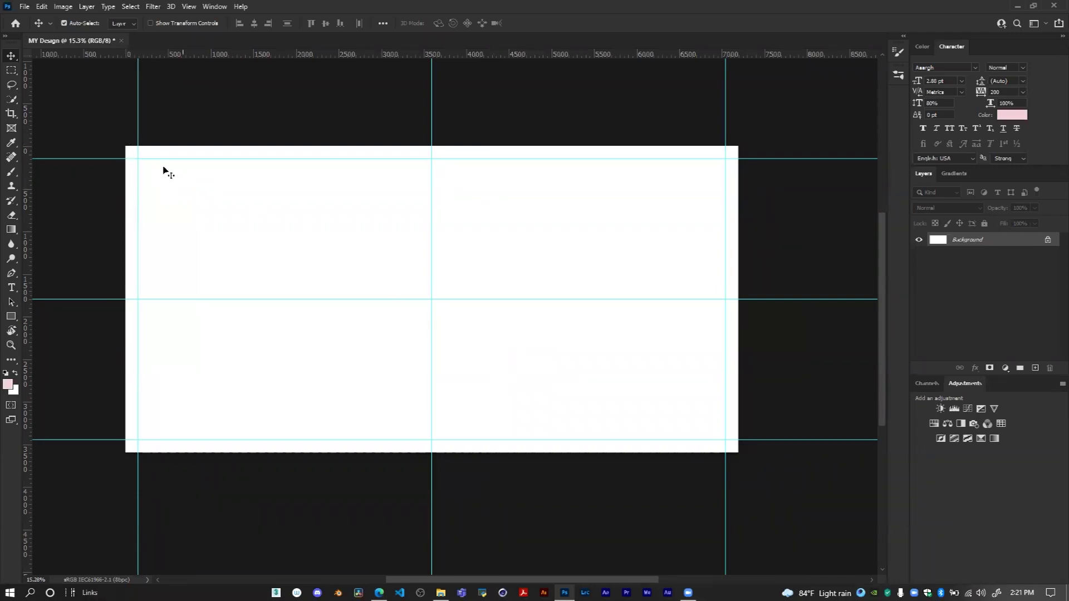
pyautogui.click(188, 7)
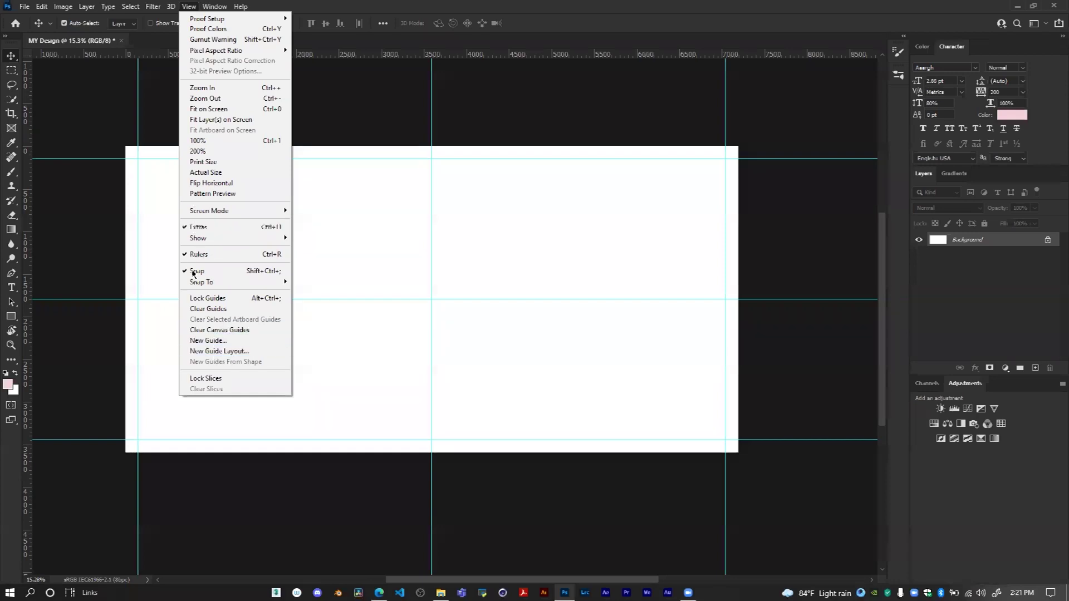
pyautogui.click(539, 117)
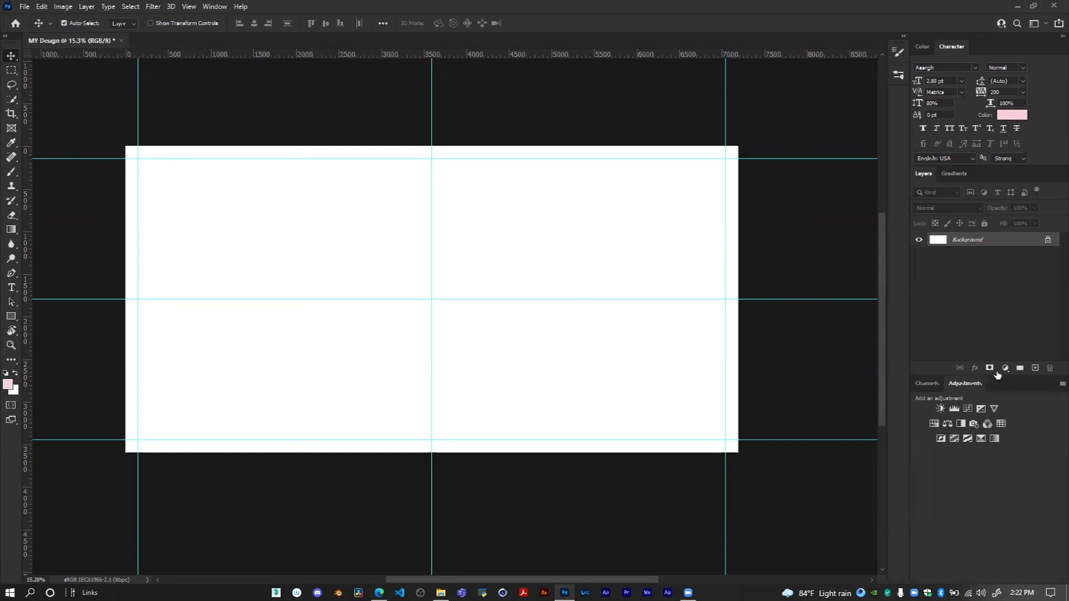
# Move the Layers panel into the Channels and Adjustments group and dock it back beside Gradients
pyautogui.moveTo(923, 173); pyautogui.dragTo(927, 404)
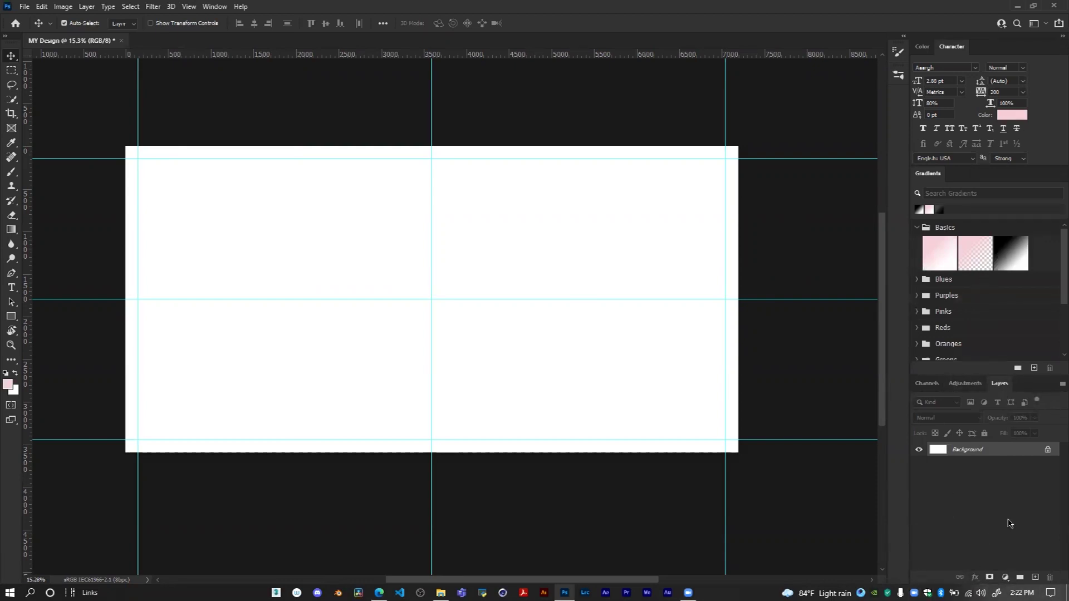
pyautogui.moveTo(998, 384); pyautogui.dragTo(965, 180)
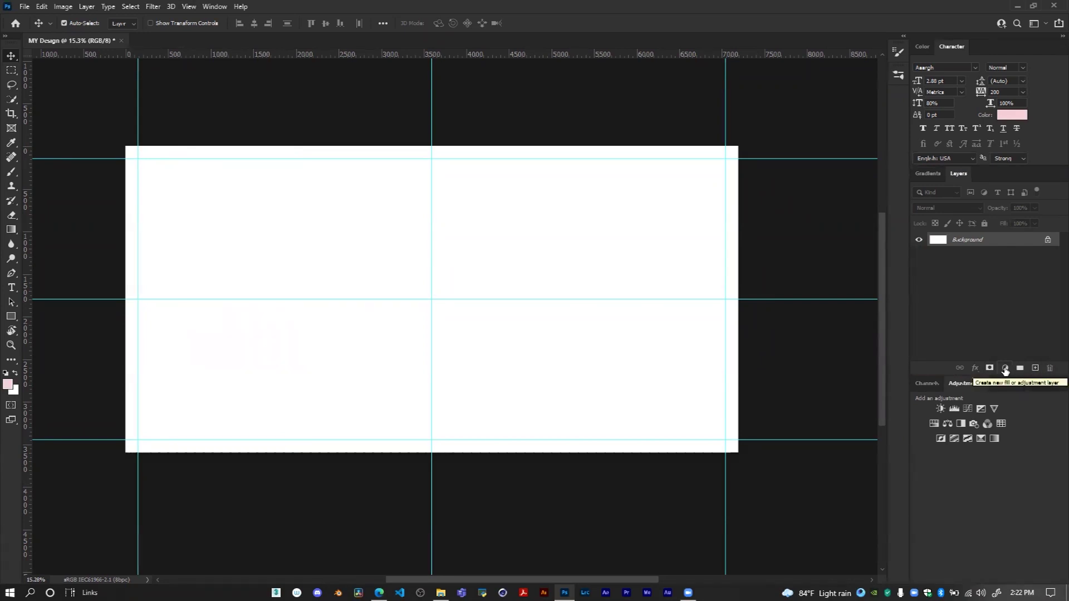
# Add a Solid Color fill layer above the Background in light pink, about #fcb4c3
pyautogui.click(1004, 370)
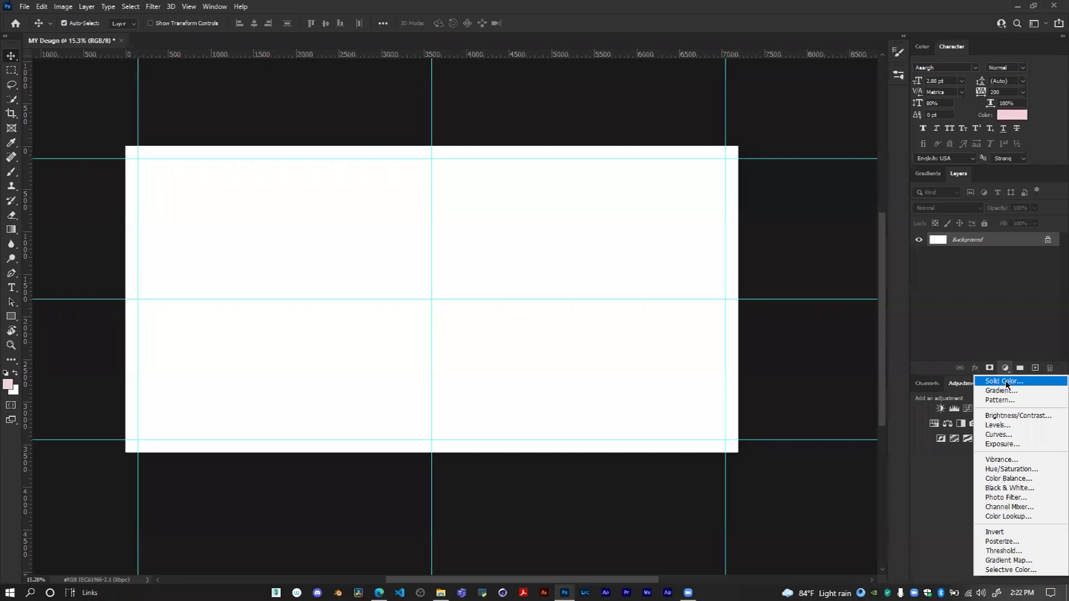
pyautogui.click(1005, 382)
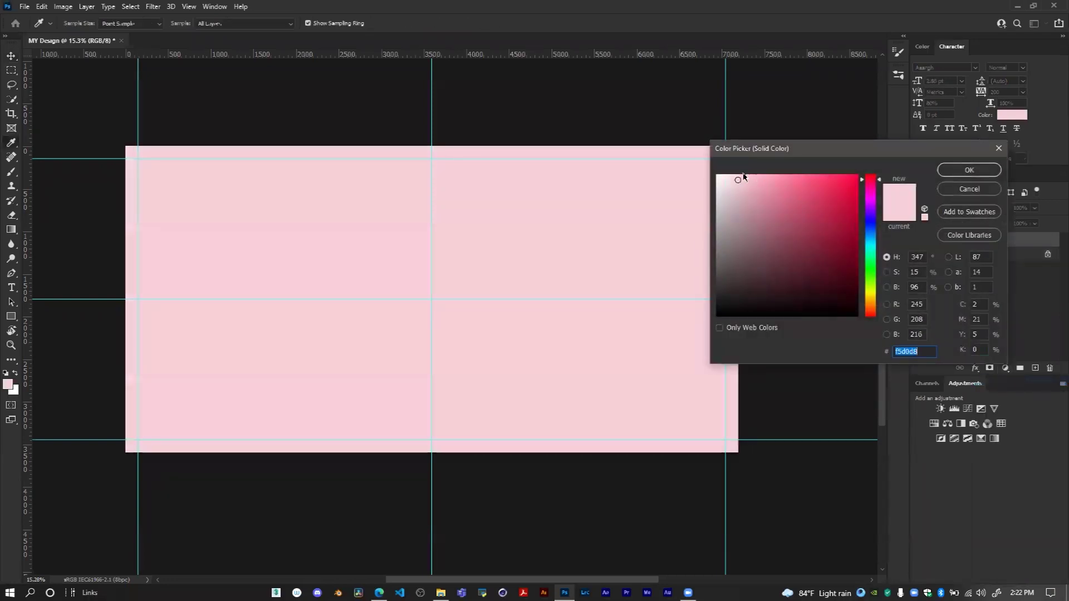
pyautogui.click(747, 179)
pyautogui.moveTo(745, 182); pyautogui.dragTo(756, 176)
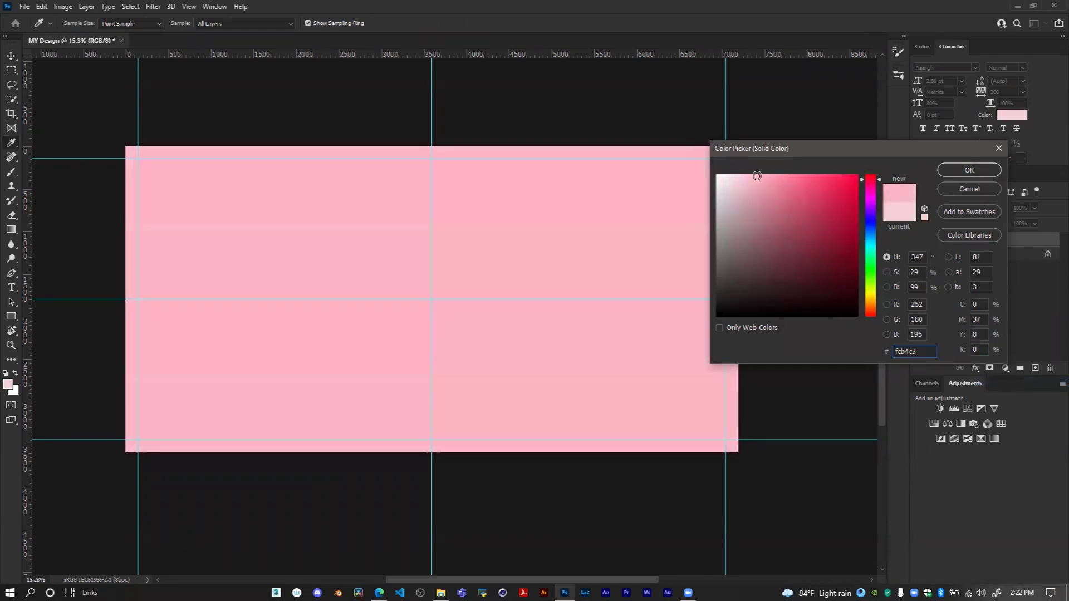
pyautogui.click(969, 170)
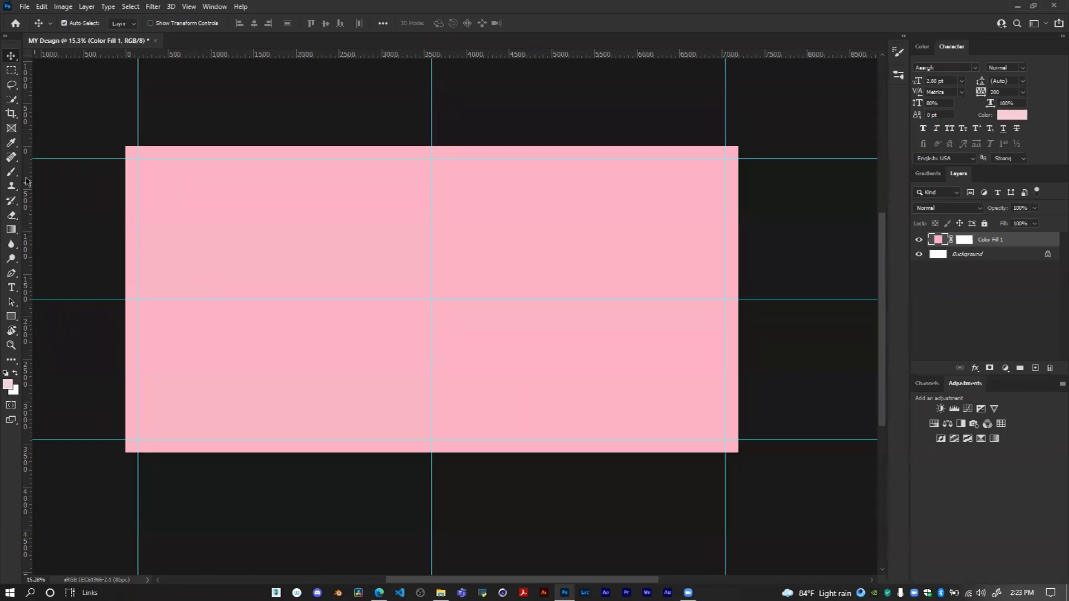
# Select the right half of the page, from the centre guide to the outer edge, with the Rectangular Marquee tool
pyautogui.click(12, 73)
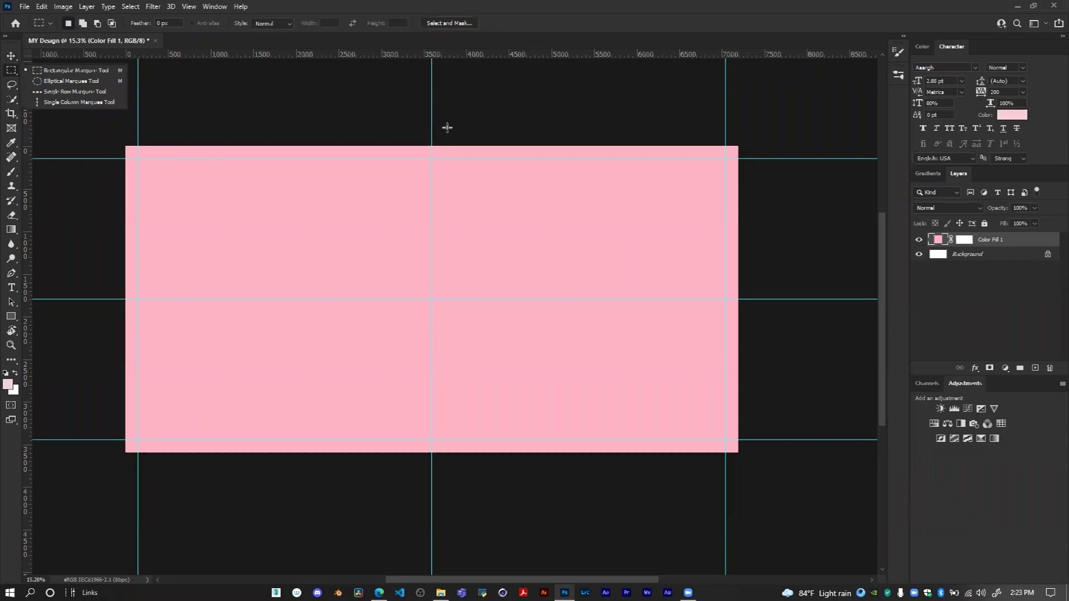
pyautogui.scroll(3, 432, 135)
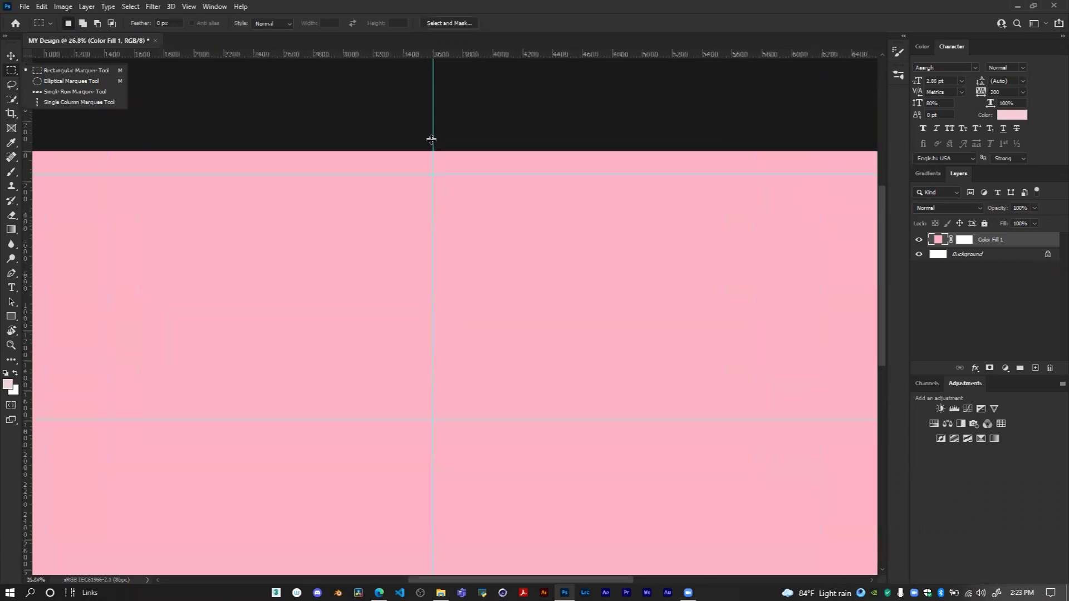
pyautogui.moveTo(433, 152); pyautogui.dragTo(459, 173)
pyautogui.moveTo(440, 122)
pyautogui.mouseDown()
pyautogui.moveTo(434, 131)
pyautogui.moveTo(451, 138)
pyautogui.mouseUp()
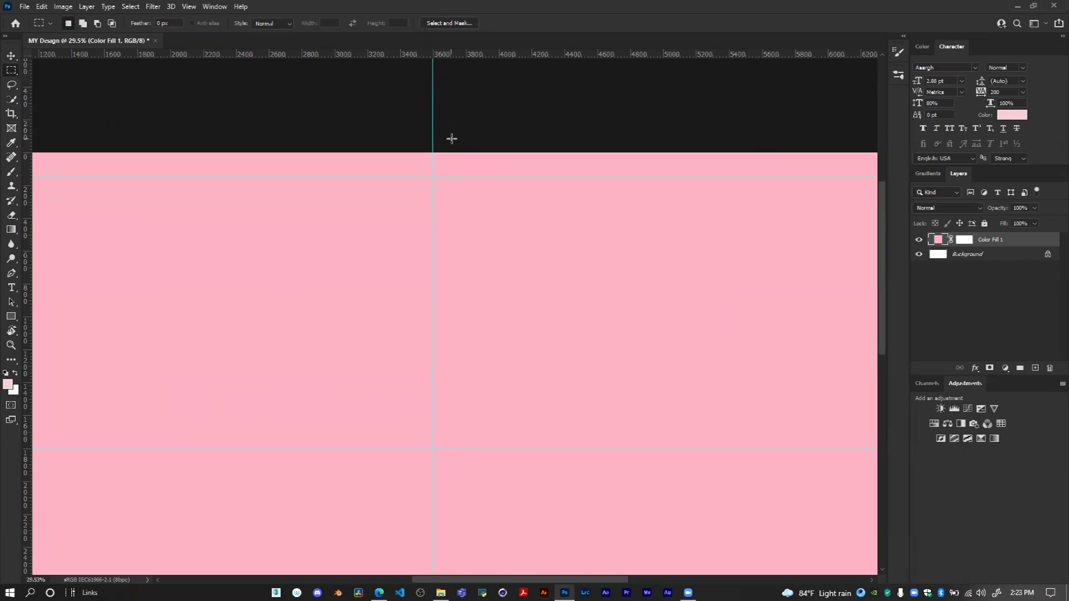
pyautogui.scroll(-3, 451, 138)
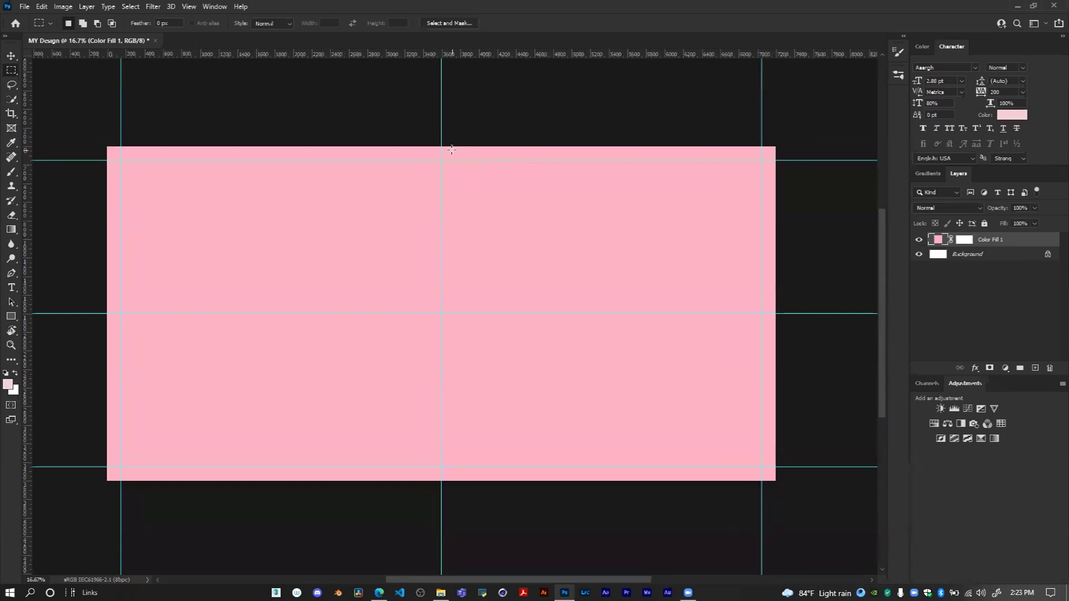
pyautogui.moveTo(441, 147); pyautogui.dragTo(776, 481)
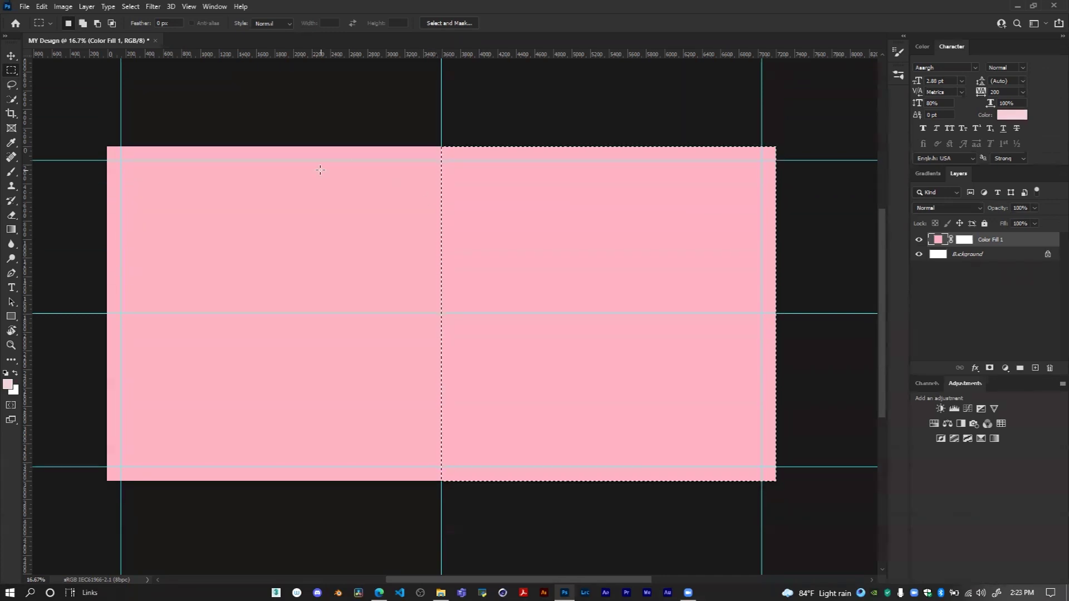
# Fill the selected right half of the Color Fill 1 layer mask with black and clear the selection
pyautogui.click(966, 242)
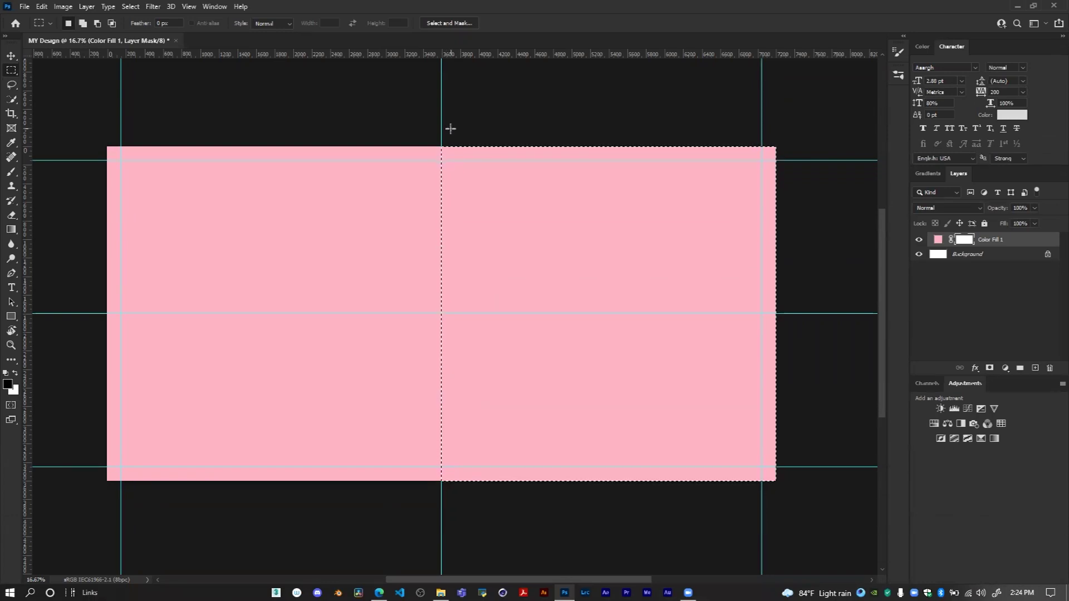
pyautogui.hotkey('alt', 'BackSpace')
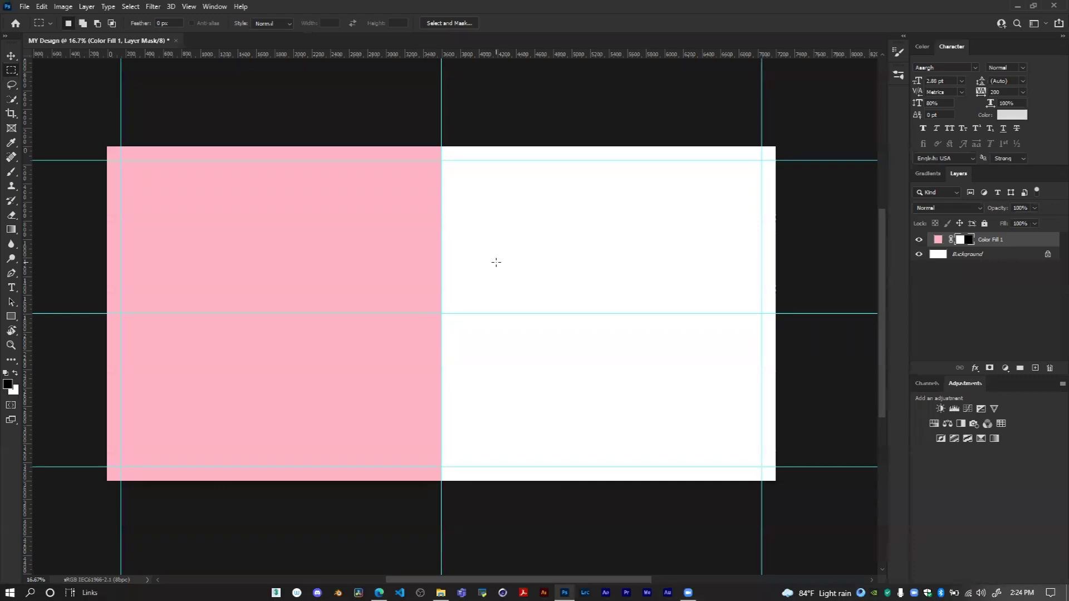
pyautogui.press('v')
pyautogui.scroll(-1, 553, 246)
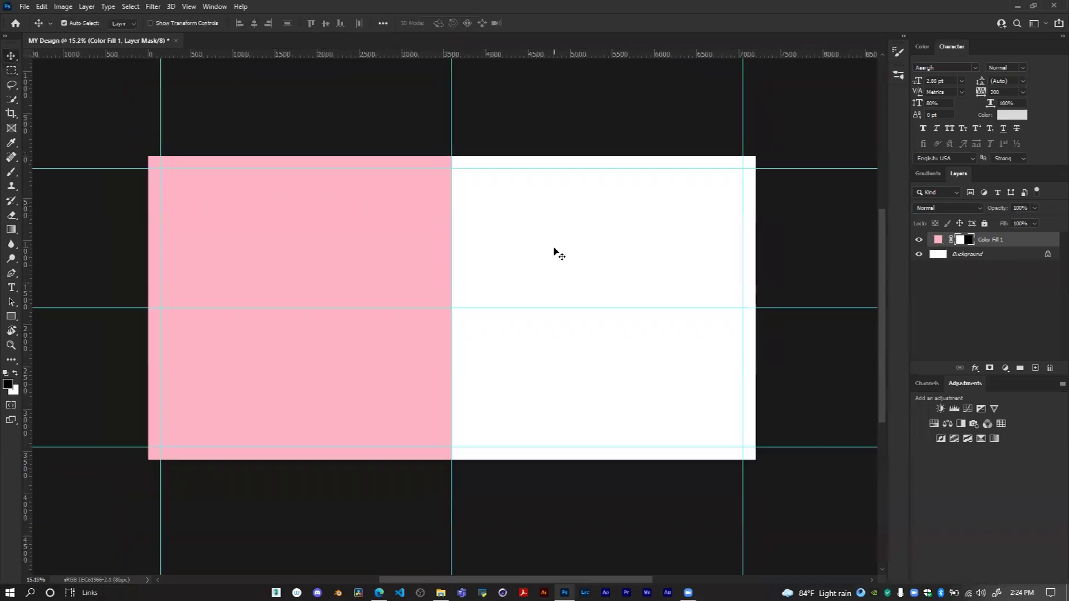
# Preview the two-tone page with the guides hidden and show the guides again
pyautogui.scroll(1, 554, 247)
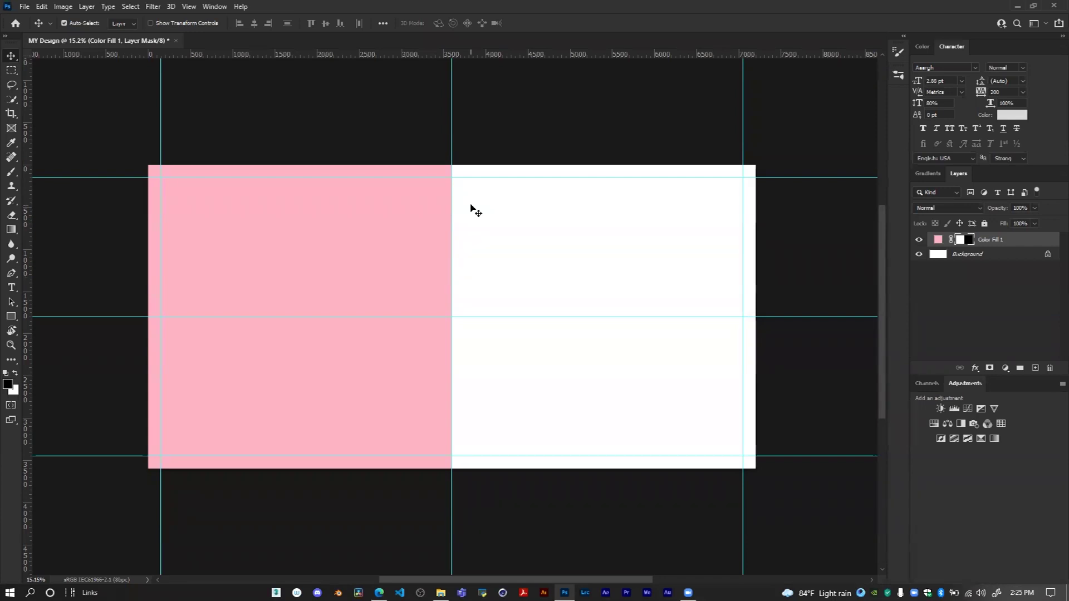
pyautogui.press('ctrl')
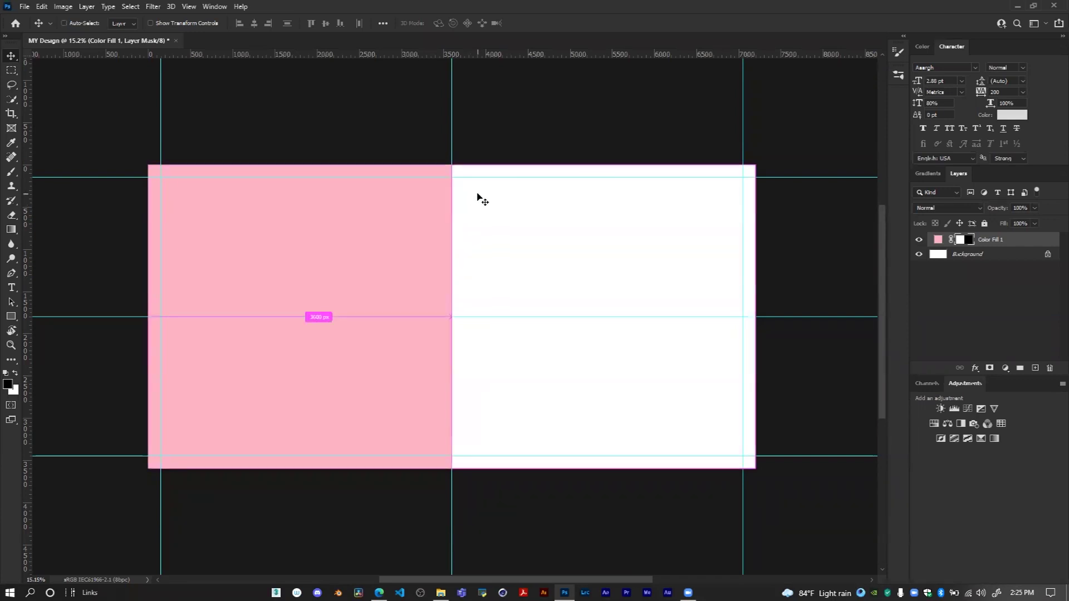
pyautogui.hotkey('ctrl', 'h')
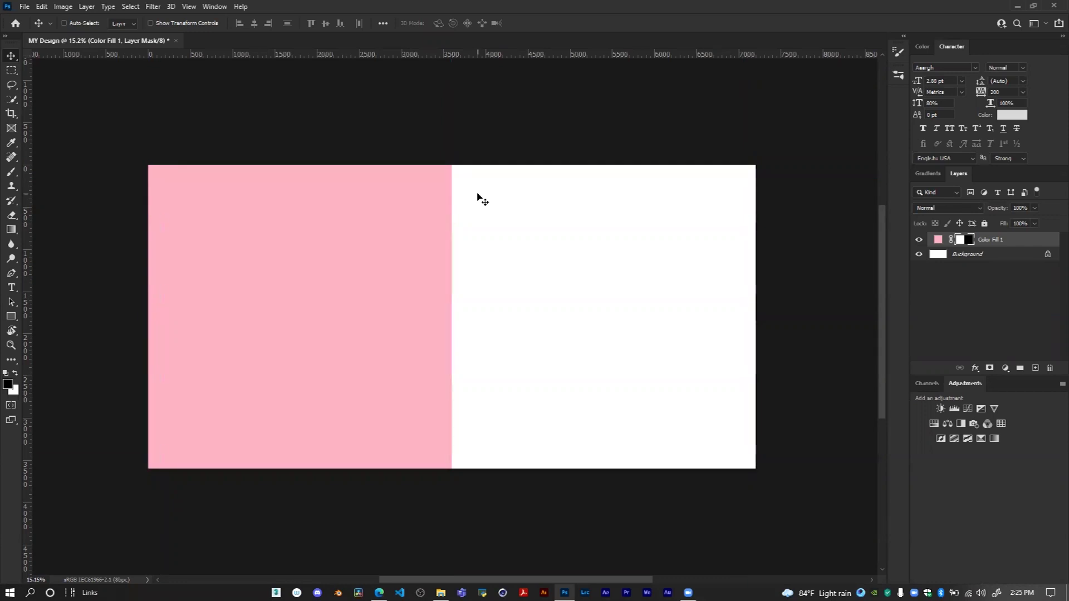
pyautogui.press('ctrl')
pyautogui.hotkey('ctrl', 'h')
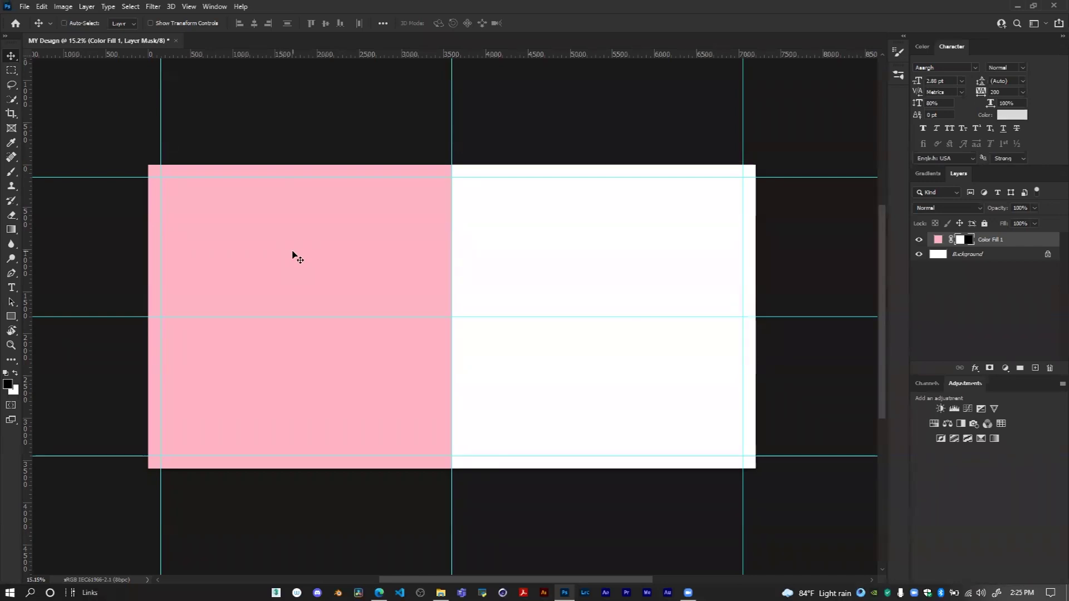
# Display the grid over the whole page for reference and turn it off again
pyautogui.hotkey('ctrl', "'")
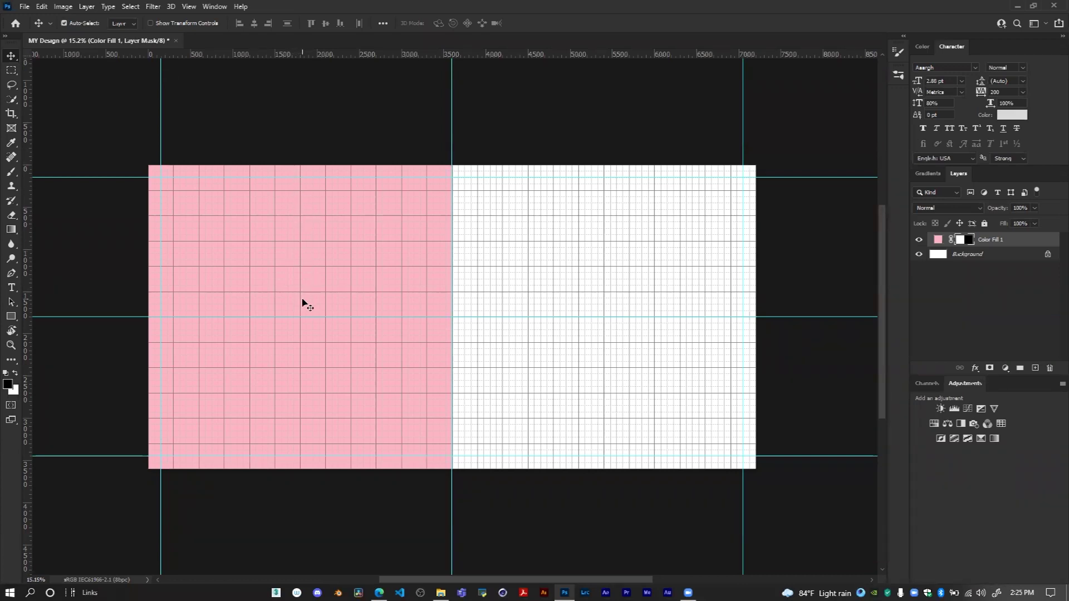
pyautogui.moveTo(27, 233); pyautogui.dragTo(28, 340)
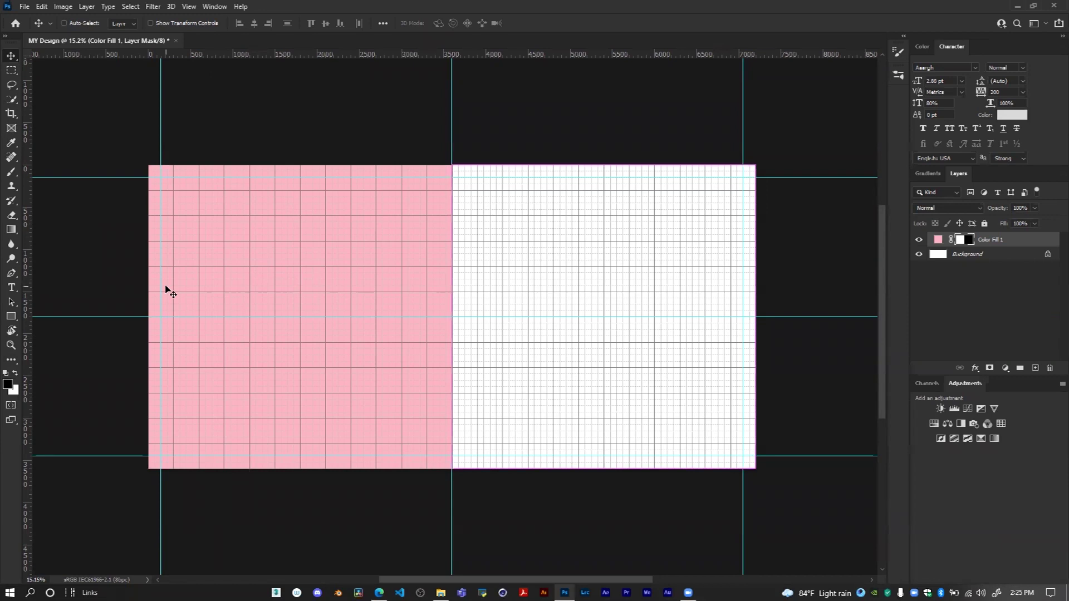
pyautogui.hotkey('ctrl', "'")
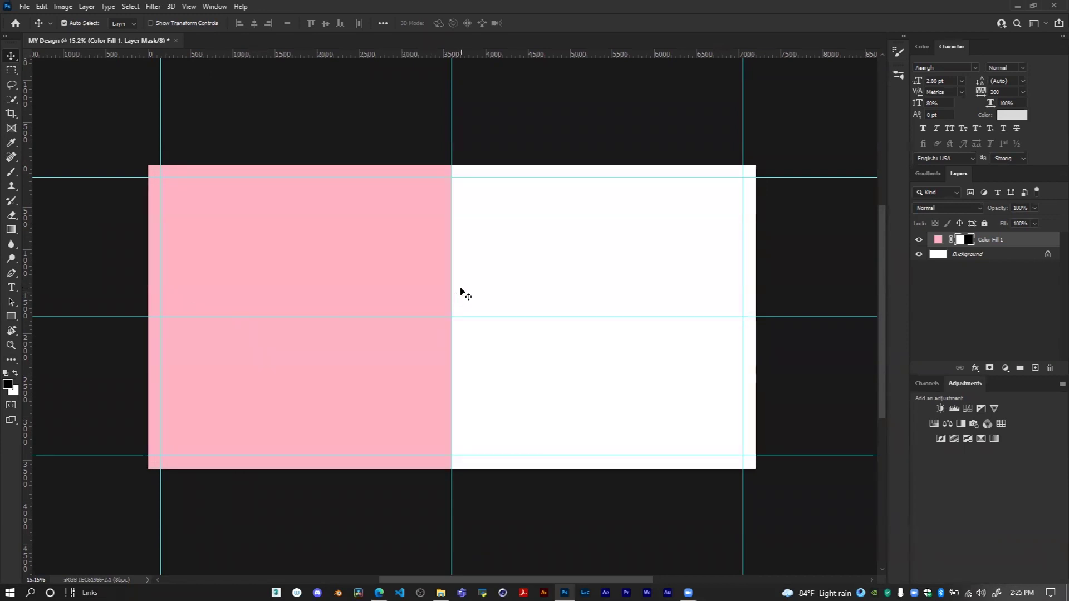
pyautogui.scroll(-1, 559, 251)
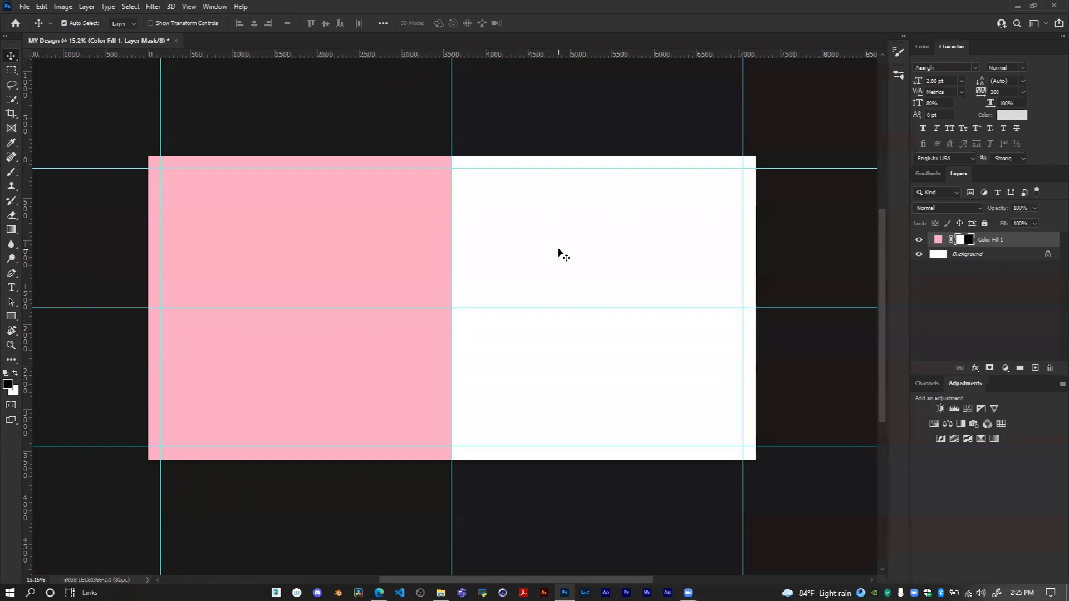
pyautogui.scroll(-1, 559, 249)
pyautogui.scroll(1, 559, 249)
# Choose a hard round brush with 99% hardness and reduce its size
pyautogui.press('b')
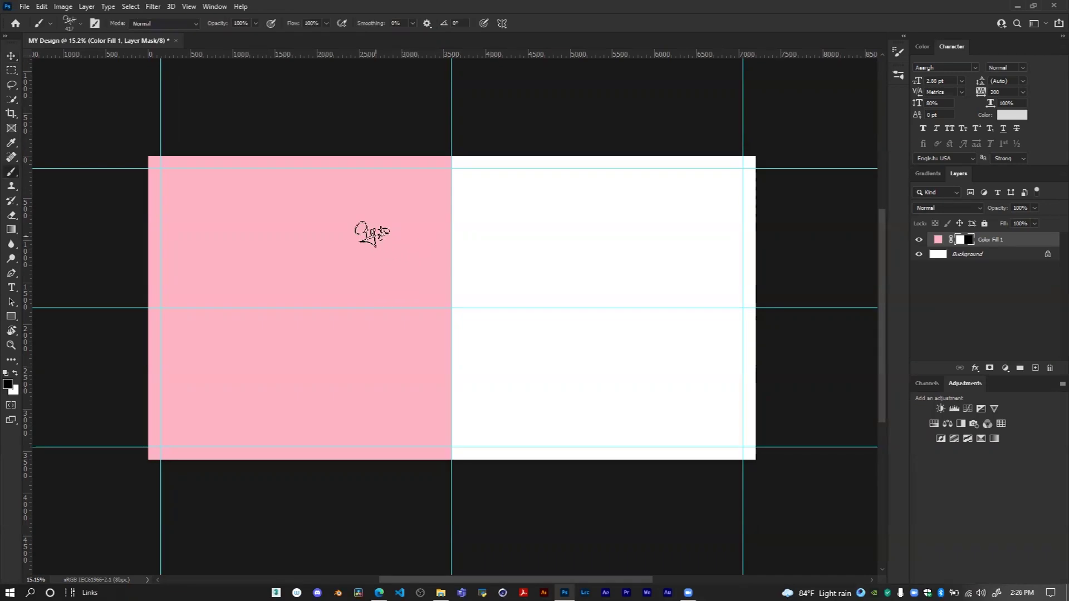
pyautogui.rightClick(370, 232)
pyautogui.click(423, 329)
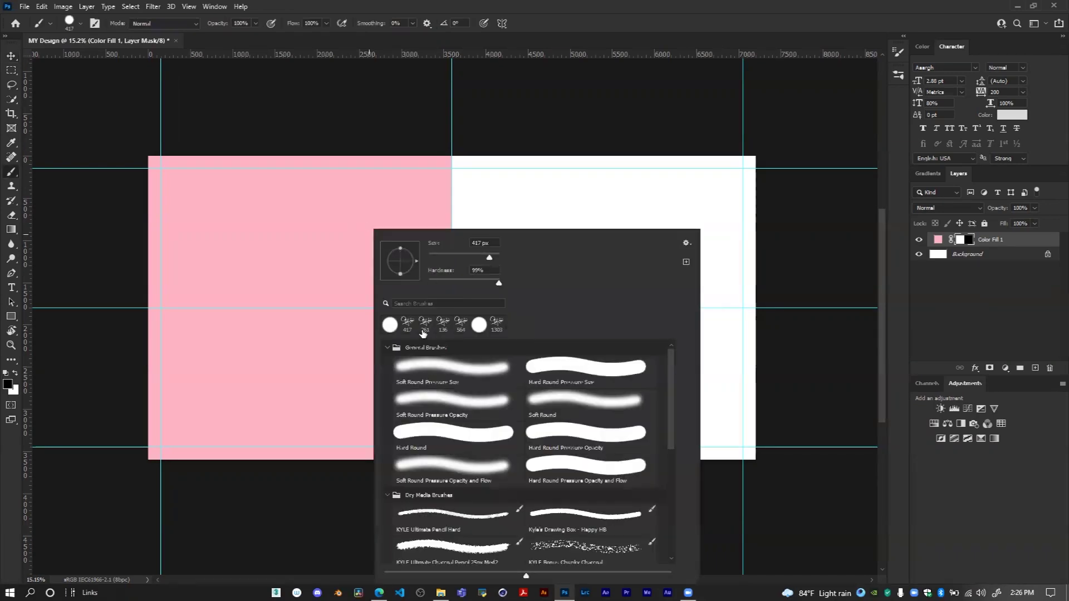
pyautogui.press('Return')
pyautogui.keyDown('alt'); pyautogui.rightClick(277, 250); pyautogui.keyUp('alt')
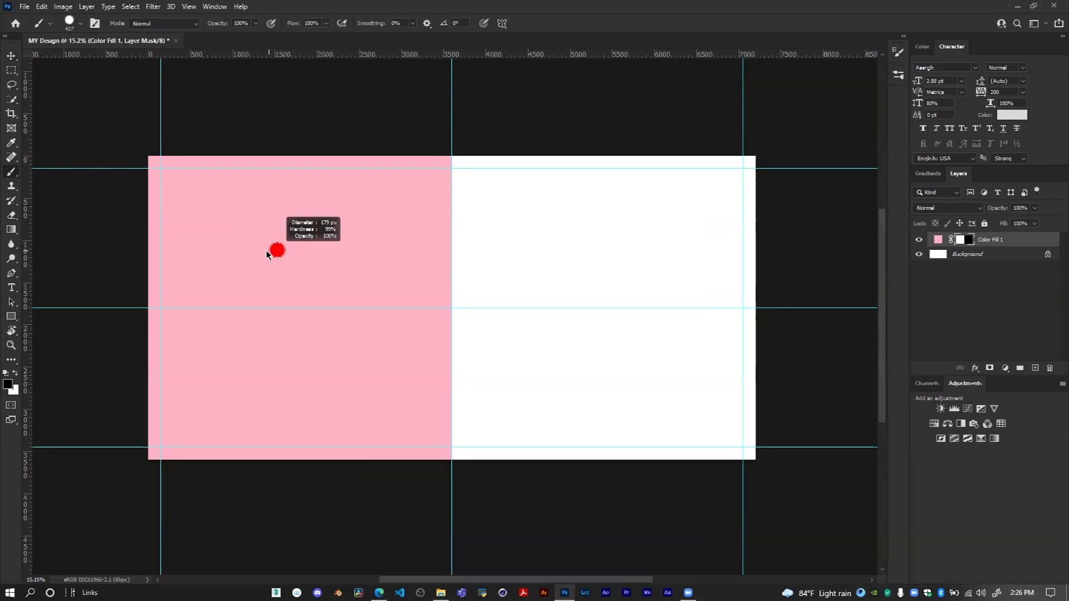
# Paint a vertical and a horizontal stroke meeting at a corner on the pink half's mask, with a small mark beside each
pyautogui.click(246, 201)
pyautogui.moveTo(244, 222); pyautogui.dragTo(239, 358)
pyautogui.moveTo(247, 199); pyautogui.dragTo(450, 199)
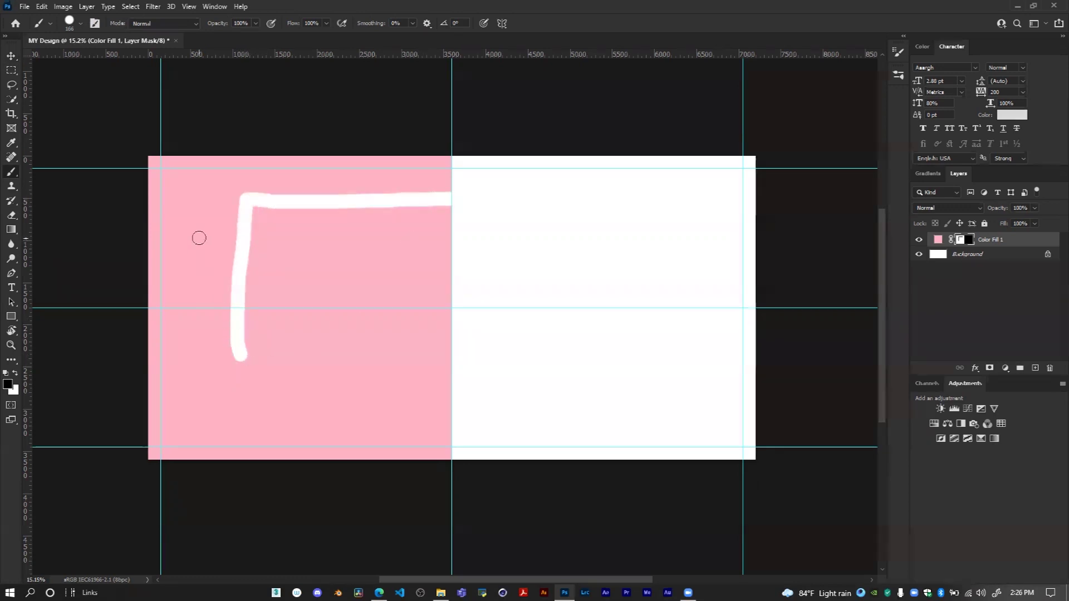
pyautogui.moveTo(183, 258)
pyautogui.mouseDown()
pyautogui.moveTo(196, 261)
pyautogui.moveTo(193, 290)
pyautogui.mouseUp()
pyautogui.moveTo(330, 167)
pyautogui.mouseDown()
pyautogui.moveTo(341, 176)
pyautogui.moveTo(336, 206)
pyautogui.mouseUp()
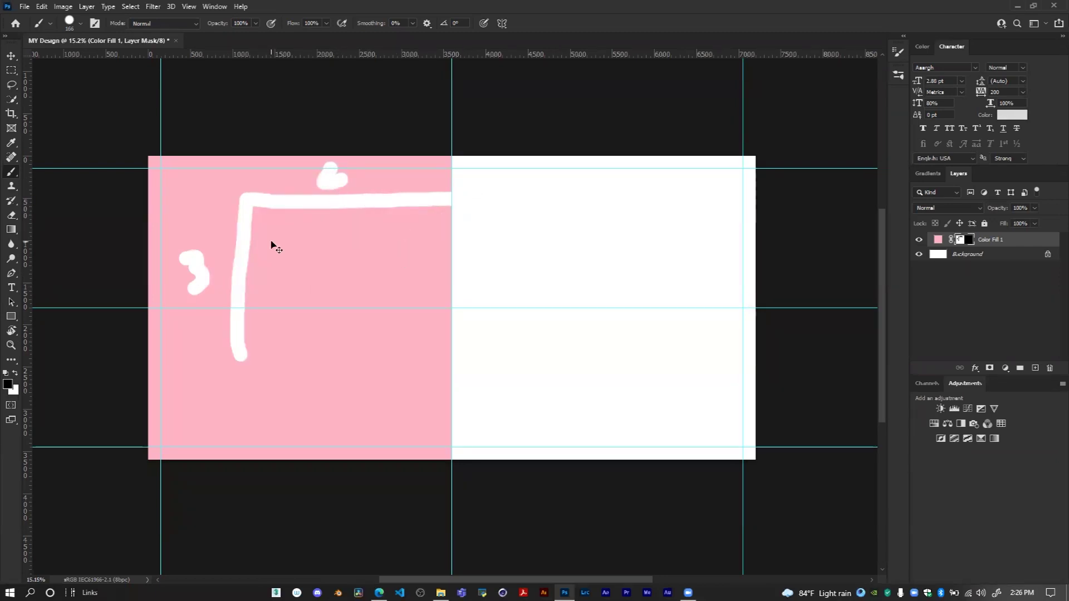
# Undo all the brush strokes on the Color Fill 1 mask and return to the Move tool
pyautogui.hotkey('ctrl', 'z')
pyautogui.hotkey('ctrl', 'z')
pyautogui.hotkey('ctrl', 'z')
pyautogui.hotkey('ctrl', 'z')
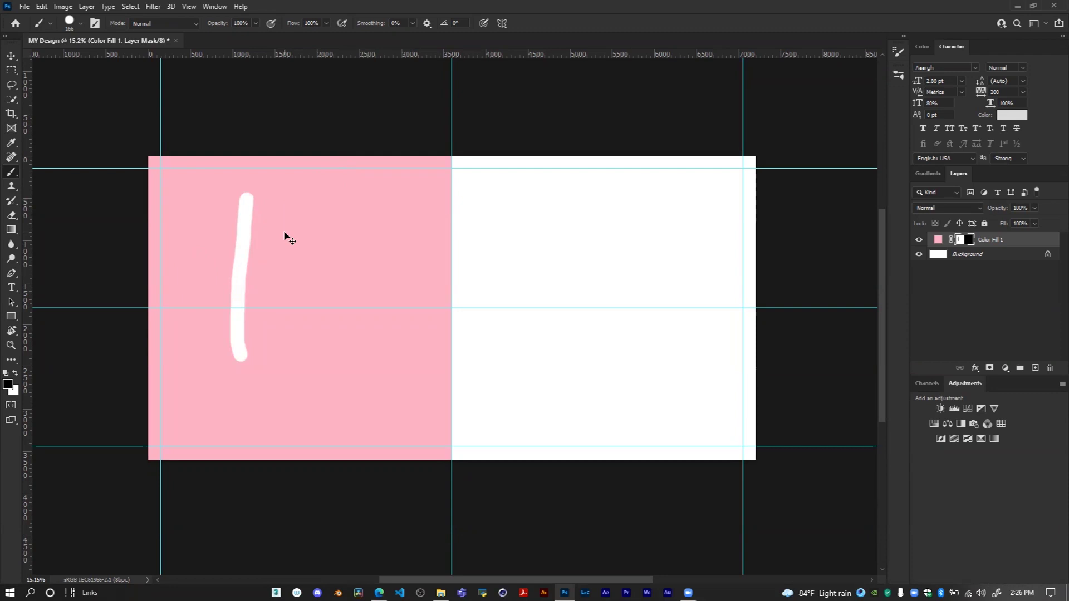
pyautogui.press('v')
pyautogui.scroll(-1, 370, 217)
pyautogui.scroll(1, 284, 226)
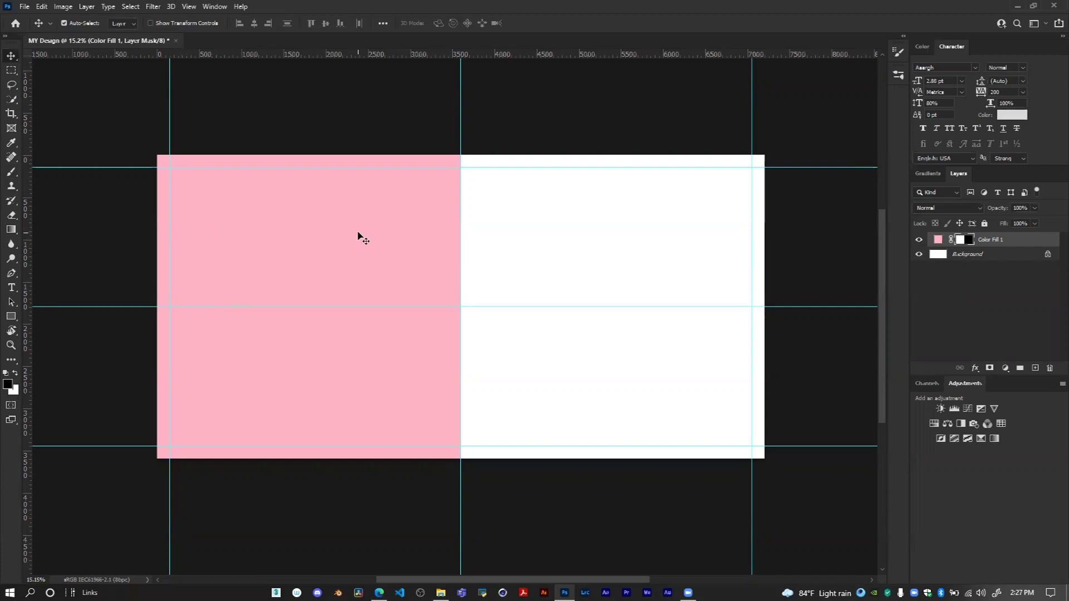
# Activate the Rectangle tool from the group of shape tools
pyautogui.click(12, 317)
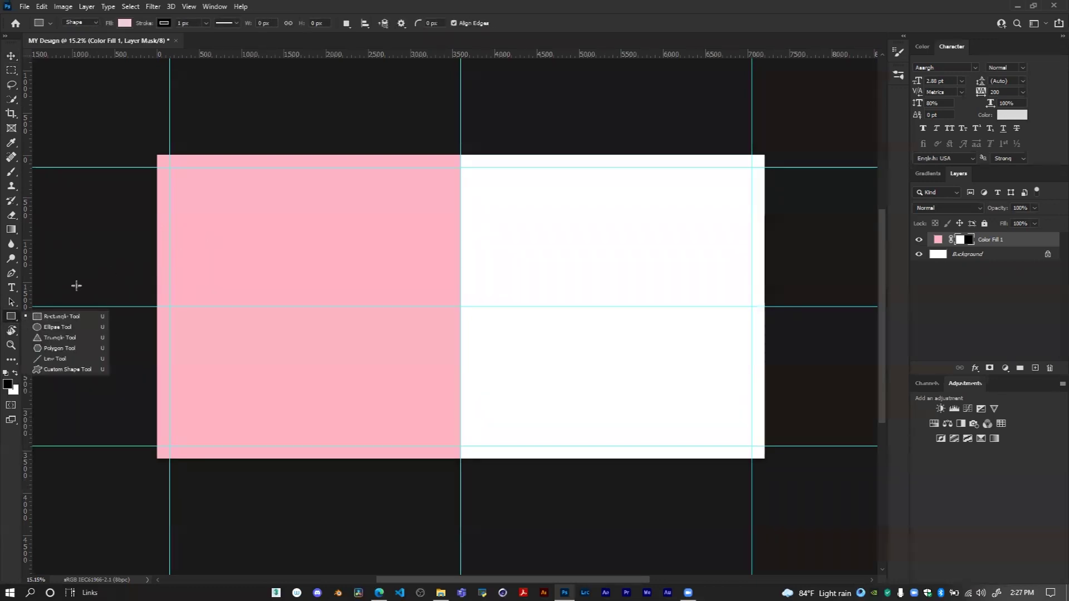
pyautogui.click(9, 320)
pyautogui.click(10, 321)
pyautogui.click(10, 319)
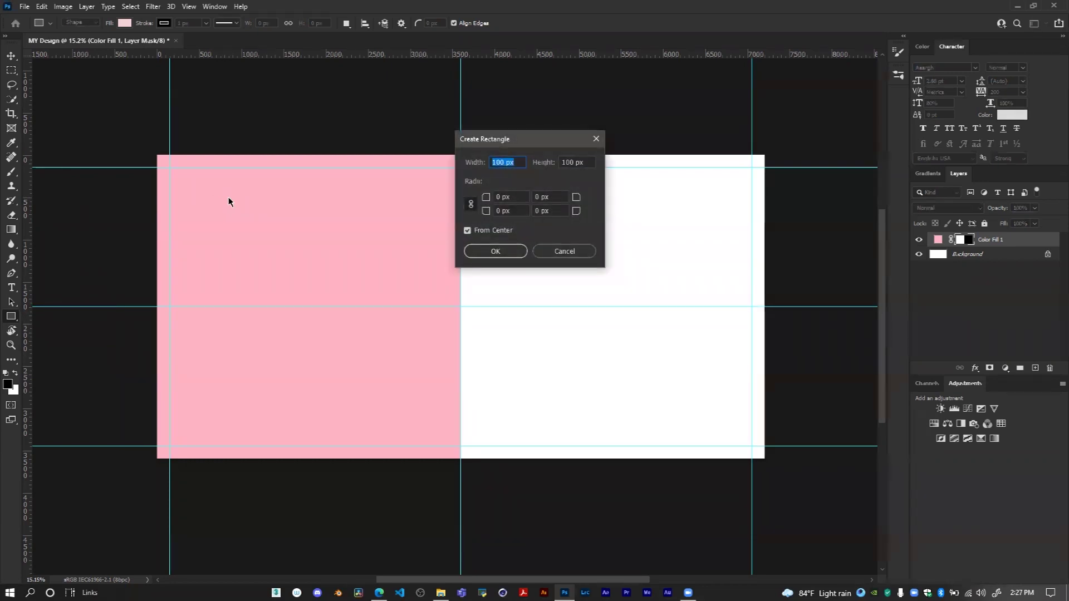
# Cancel the rectangle size entry, try a freehand rectangle of about 3255 by 2603 px over the upper-left page corner, and undo it
pyautogui.click(564, 251)
pyautogui.moveTo(236, 195); pyautogui.dragTo(165, 93)
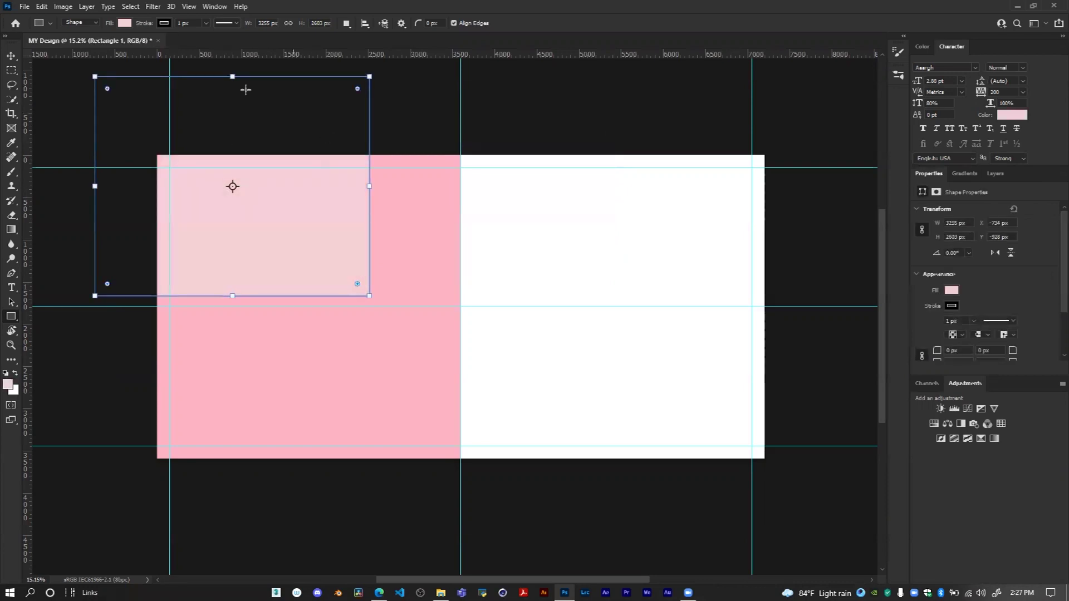
pyautogui.hotkey('ctrl', 'z')
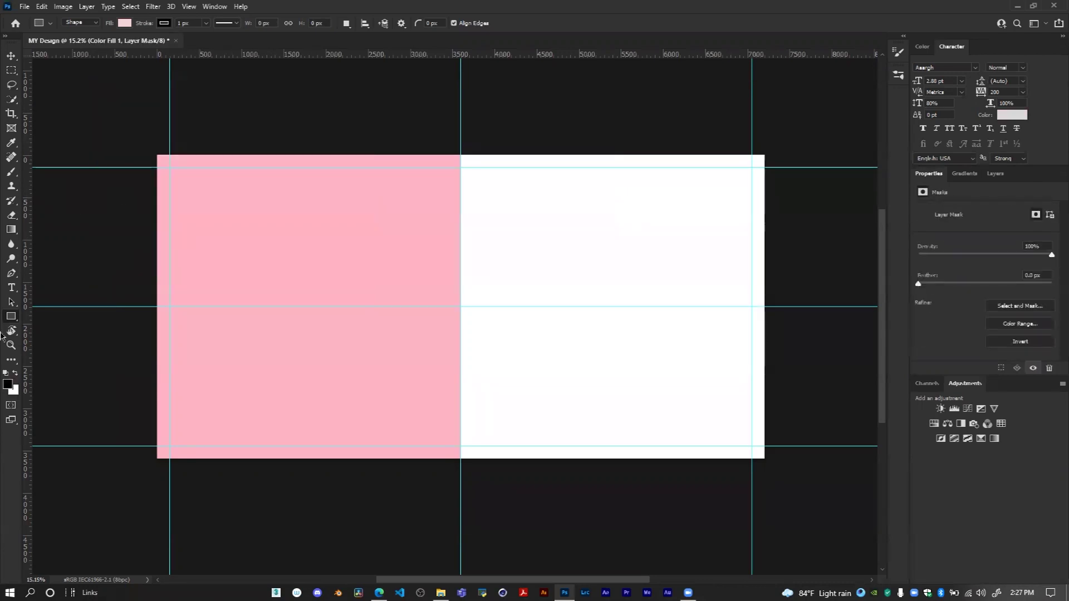
# Create a rectangle 200 px wide and 300 px high, drawn from its center, in the upper-left area of the pink half
pyautogui.click(246, 226)
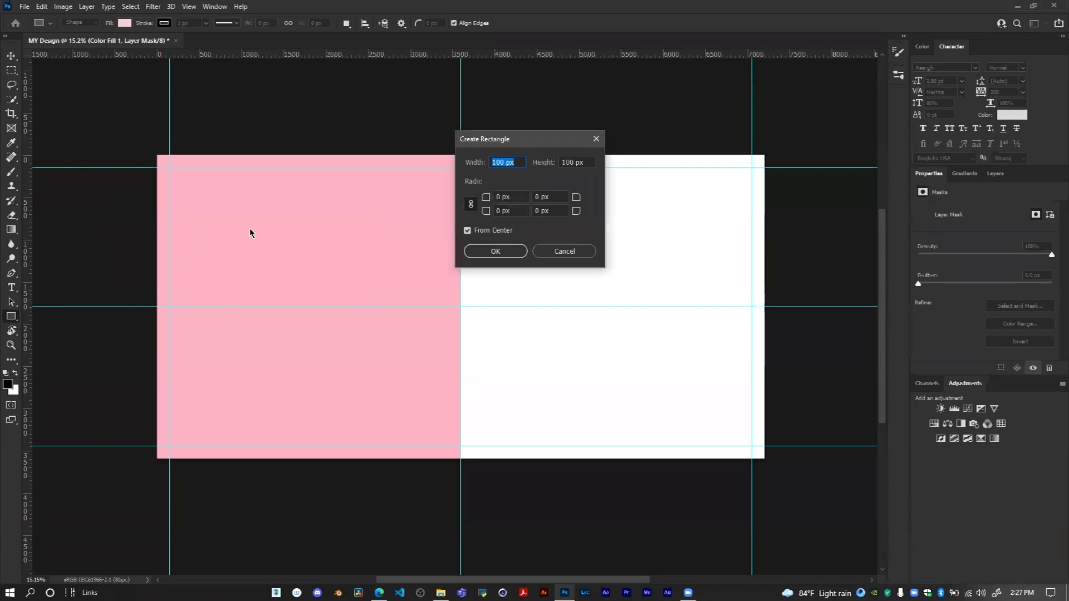
pyautogui.moveTo(502, 144); pyautogui.dragTo(512, 167)
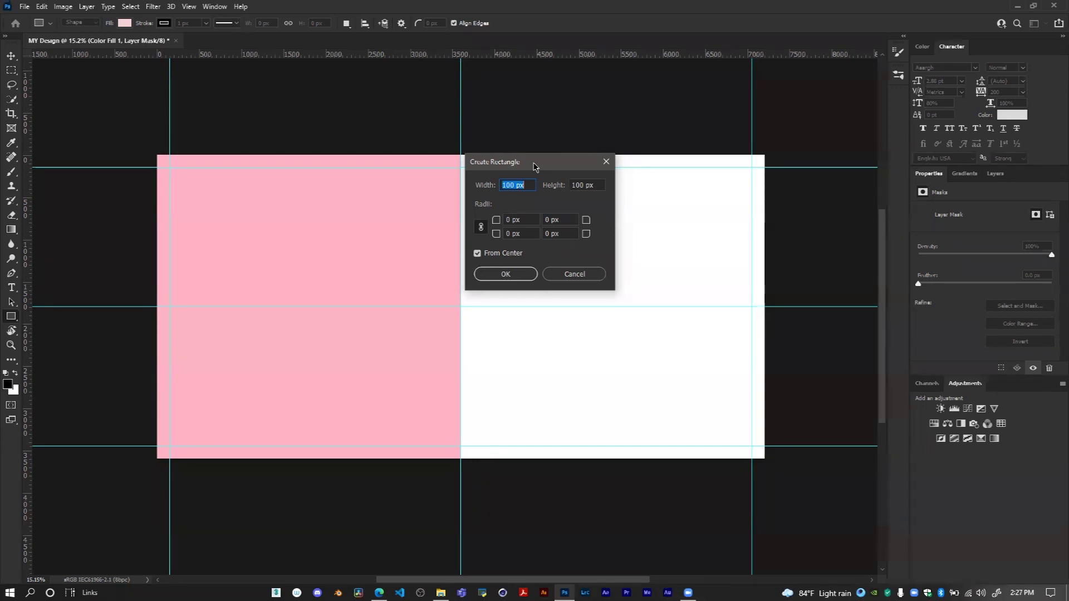
pyautogui.moveTo(533, 168); pyautogui.dragTo(556, 200)
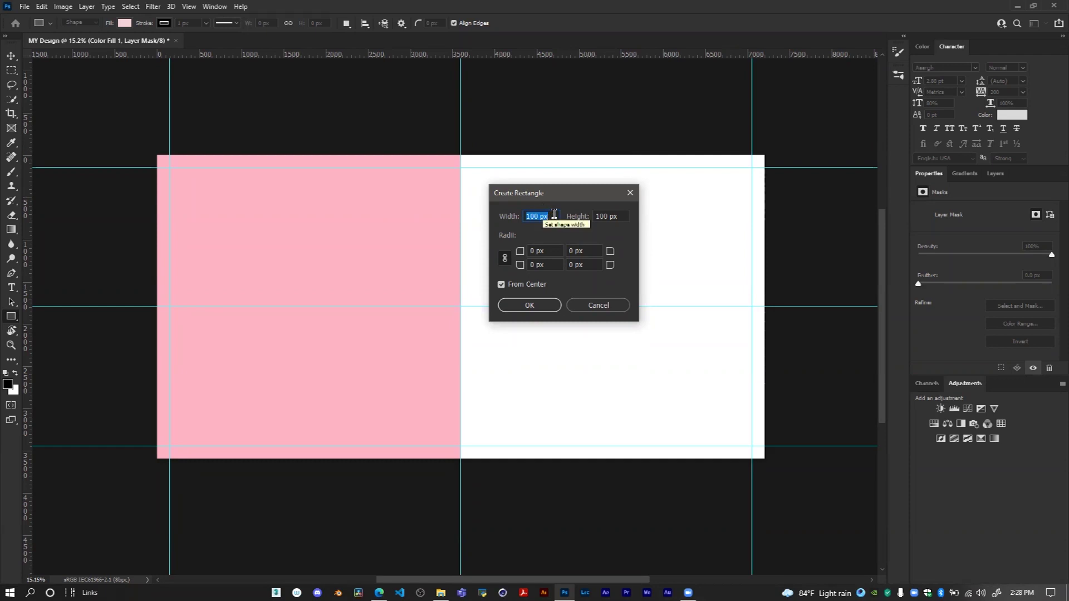
pyautogui.write('200')
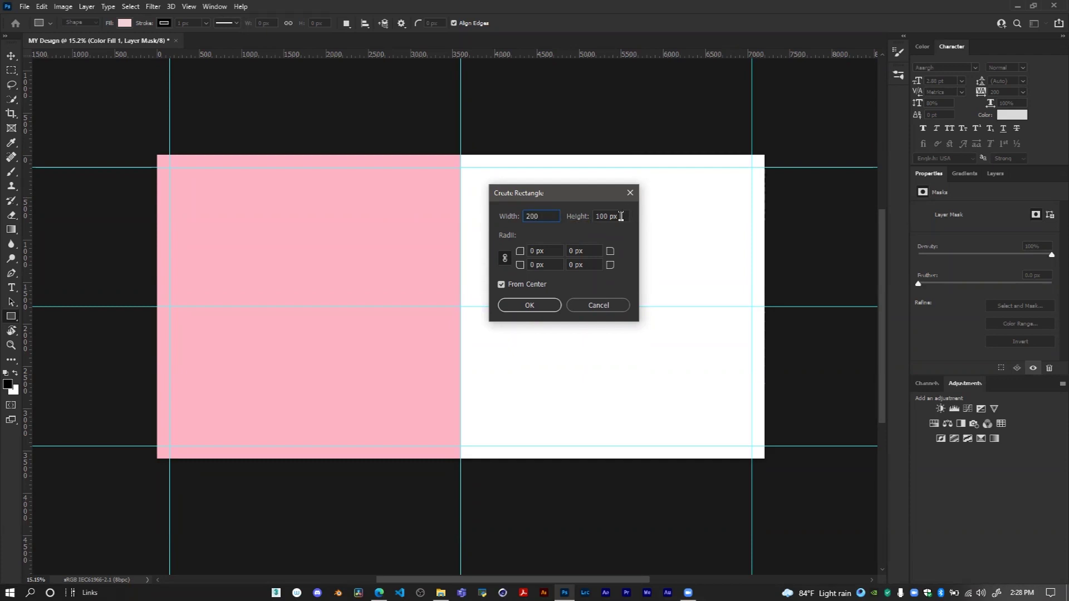
pyautogui.press('Tab')
pyautogui.write('300')
pyautogui.moveTo(548, 198); pyautogui.dragTo(572, 192)
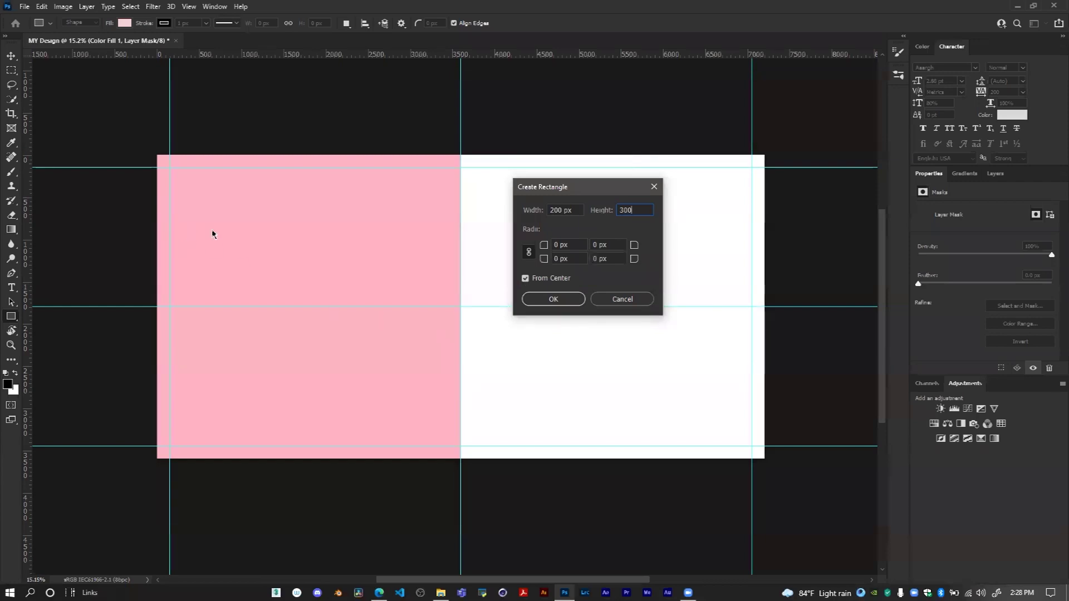
pyautogui.click(557, 299)
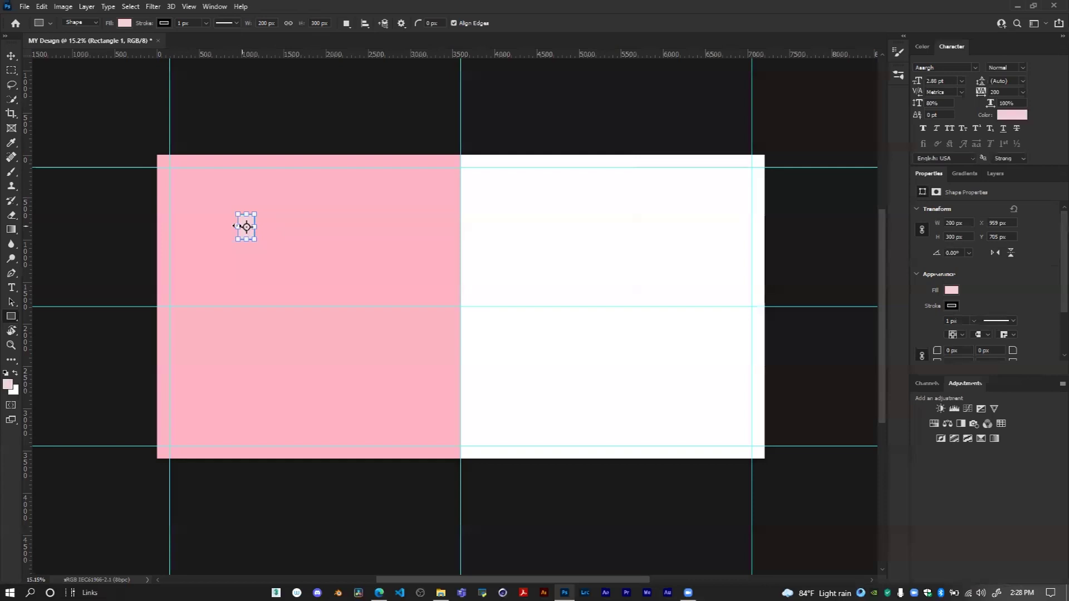
pyautogui.scroll(5, 233, 225)
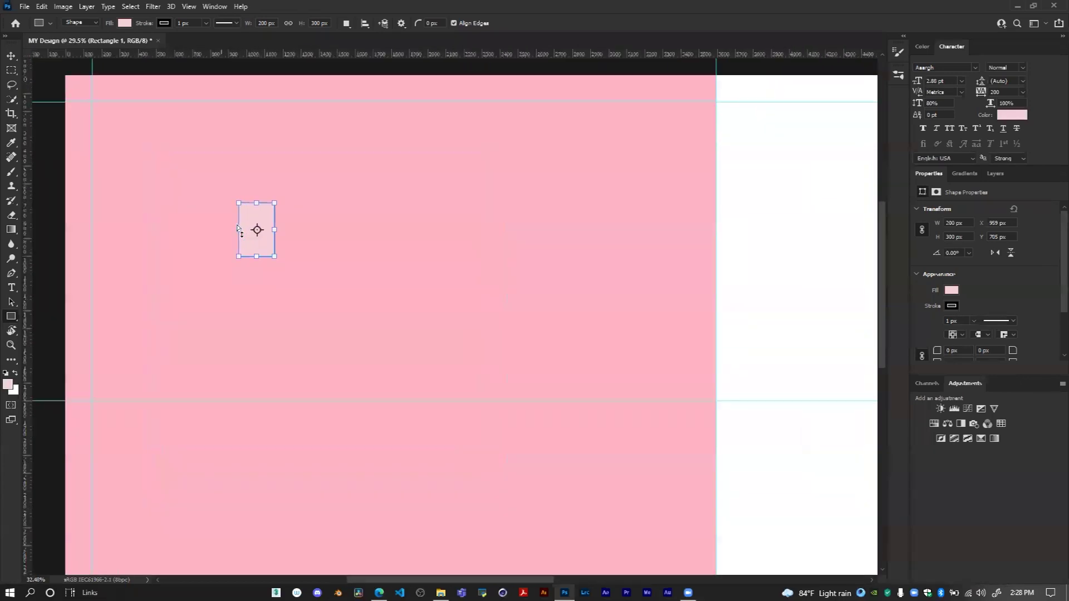
pyautogui.scroll(-5, 237, 229)
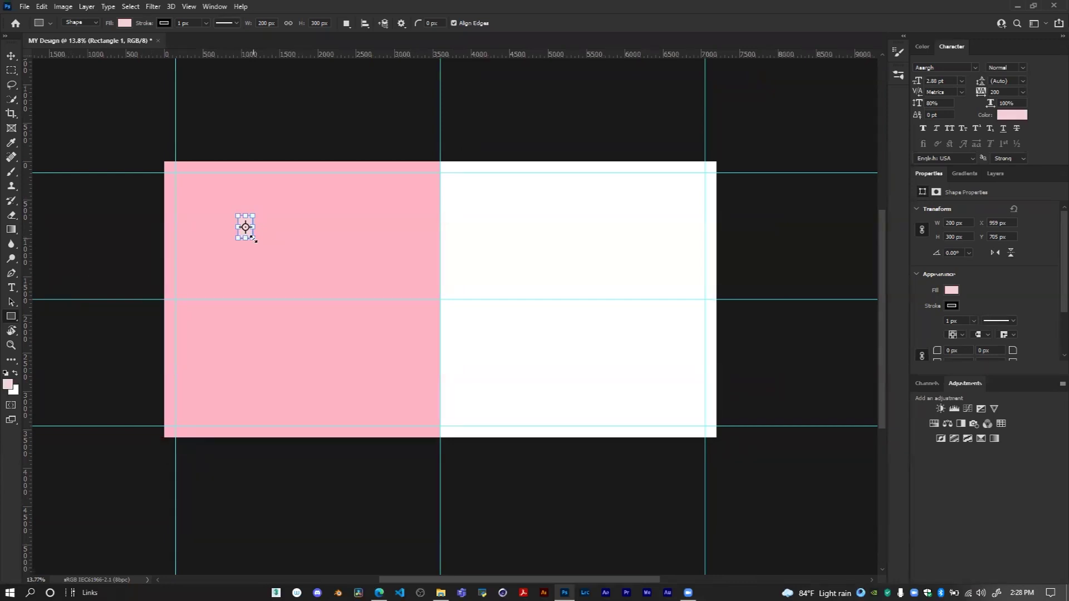
# Try enlarging the small rectangle proportionally to about 1455 by 2151 px, and undo the resizing
pyautogui.moveTo(254, 238); pyautogui.dragTo(360, 392)
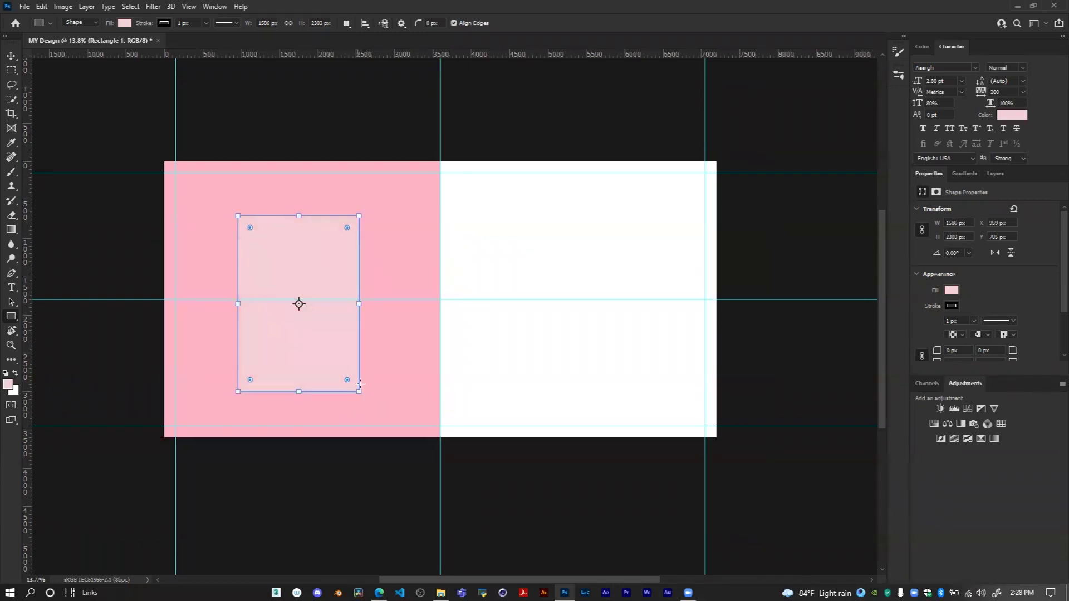
pyautogui.moveTo(359, 393)
pyautogui.mouseDown()
pyautogui.moveTo(401, 374)
pyautogui.moveTo(358, 347)
pyautogui.moveTo(388, 393)
pyautogui.moveTo(329, 312)
pyautogui.moveTo(362, 315)
pyautogui.moveTo(348, 301)
pyautogui.moveTo(362, 326)
pyautogui.moveTo(370, 303)
pyautogui.moveTo(370, 401)
pyautogui.moveTo(349, 382)
pyautogui.mouseUp()
pyautogui.scroll(1, 243, 248)
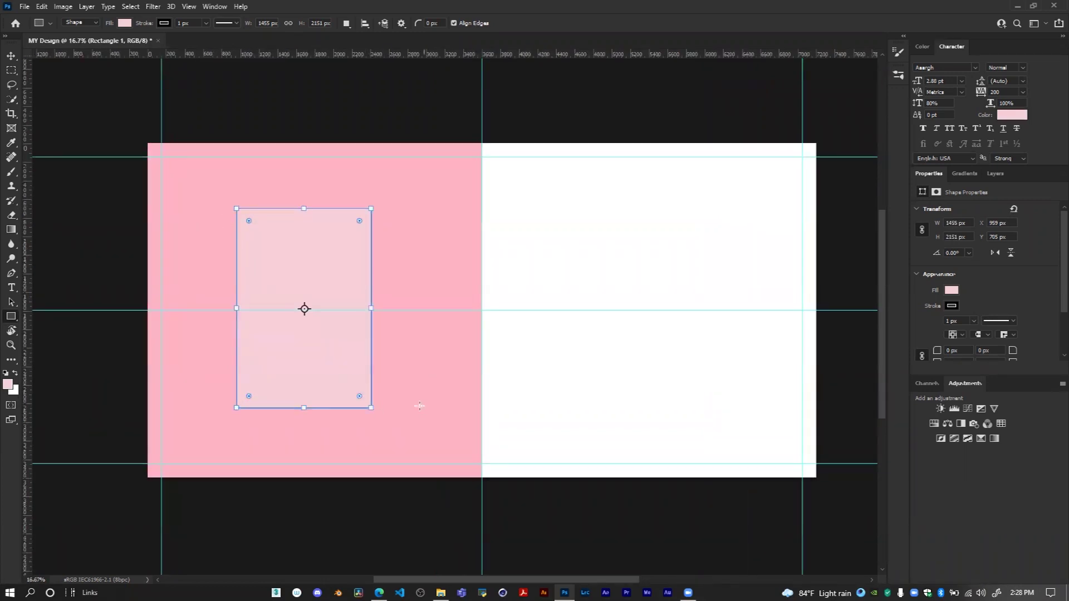
pyautogui.hotkey('ctrl', 'z')
pyautogui.hotkey('ctrl', 'z')
pyautogui.hotkey('ctrl', 'z')
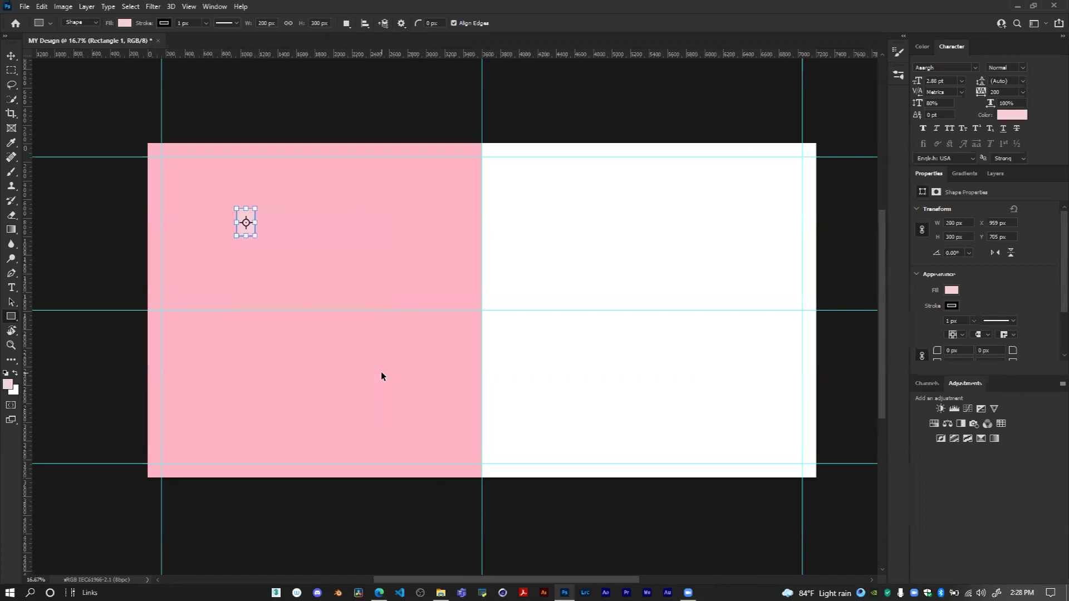
# Enlarge the small rectangle on the pink half proportionally to about 1942 by 2914 px, keeping its upper-left corner fixed
pyautogui.scroll(3, 253, 245)
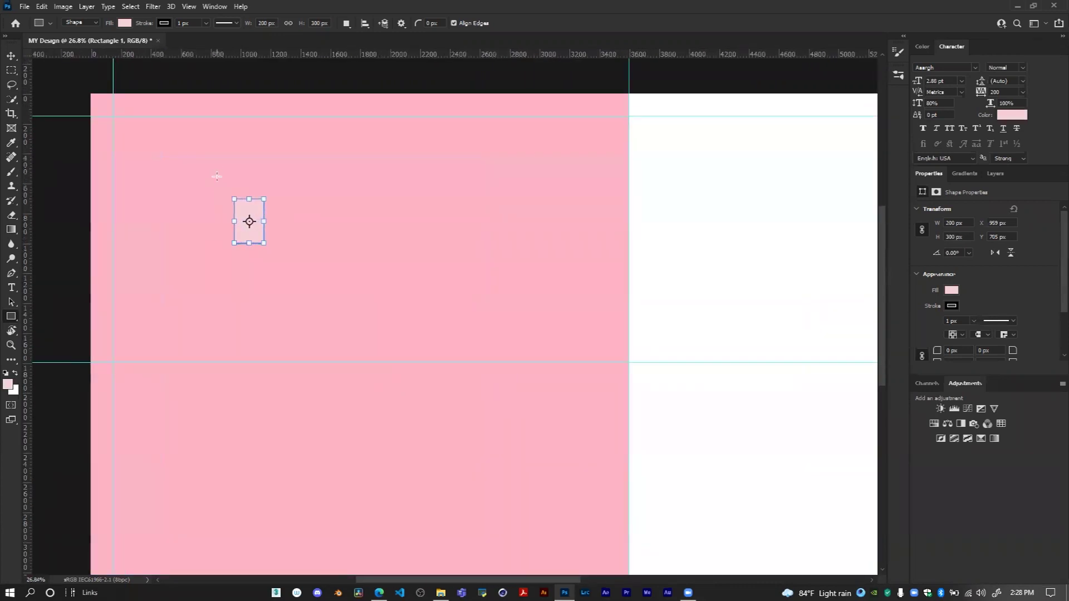
pyautogui.scroll(-1, 259, 239)
pyautogui.scroll(-2, 263, 238)
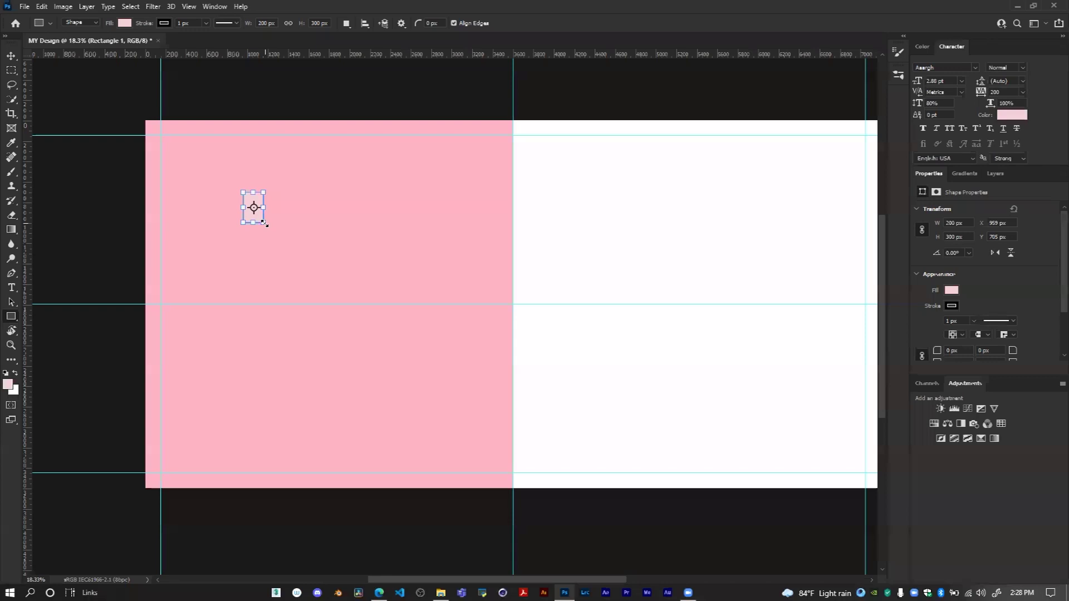
pyautogui.moveTo(264, 223); pyautogui.dragTo(469, 472)
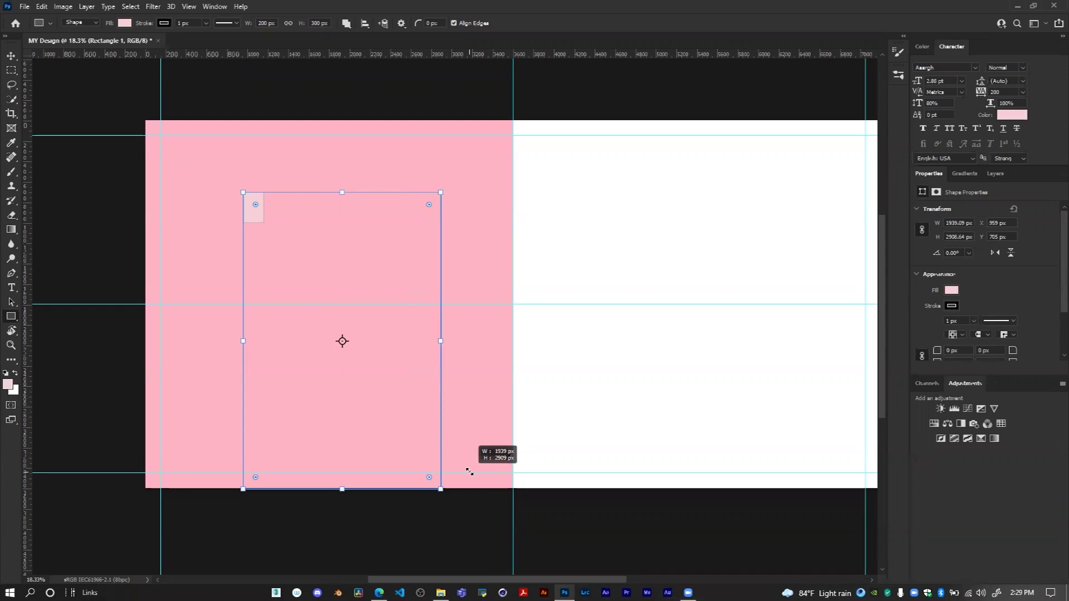
pyautogui.moveTo(469, 472); pyautogui.dragTo(470, 471)
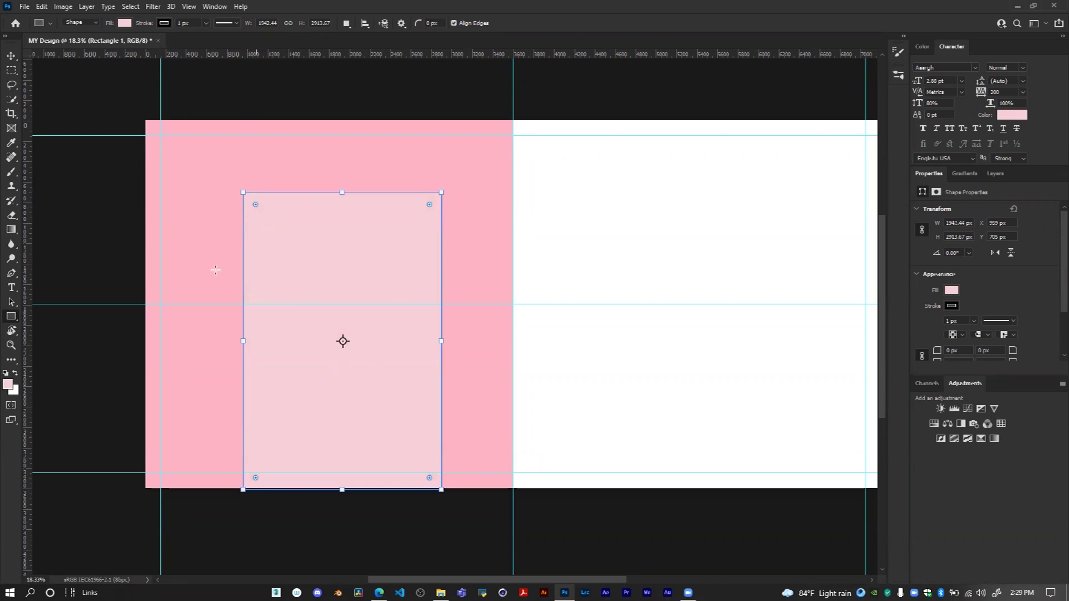
# Move the enlarged rectangle up to about X 862 px, Y 343 px on the pink half and show the layer list
pyautogui.click(11, 56)
pyautogui.moveTo(377, 286); pyautogui.dragTo(362, 251)
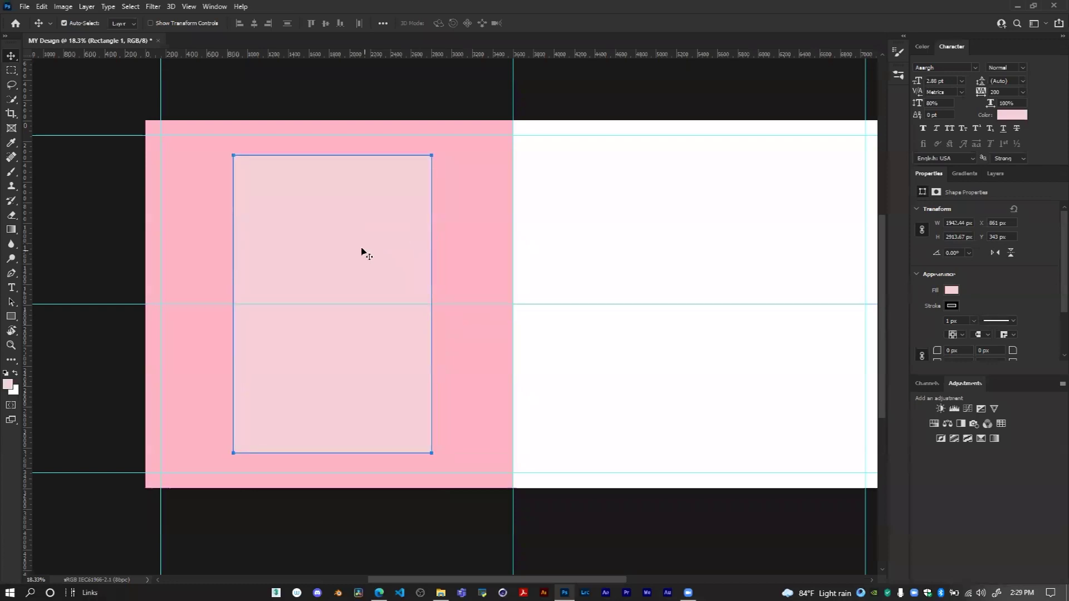
pyautogui.moveTo(342, 214)
pyautogui.mouseDown()
pyautogui.moveTo(353, 229)
pyautogui.moveTo(326, 225)
pyautogui.moveTo(341, 227)
pyautogui.mouseUp()
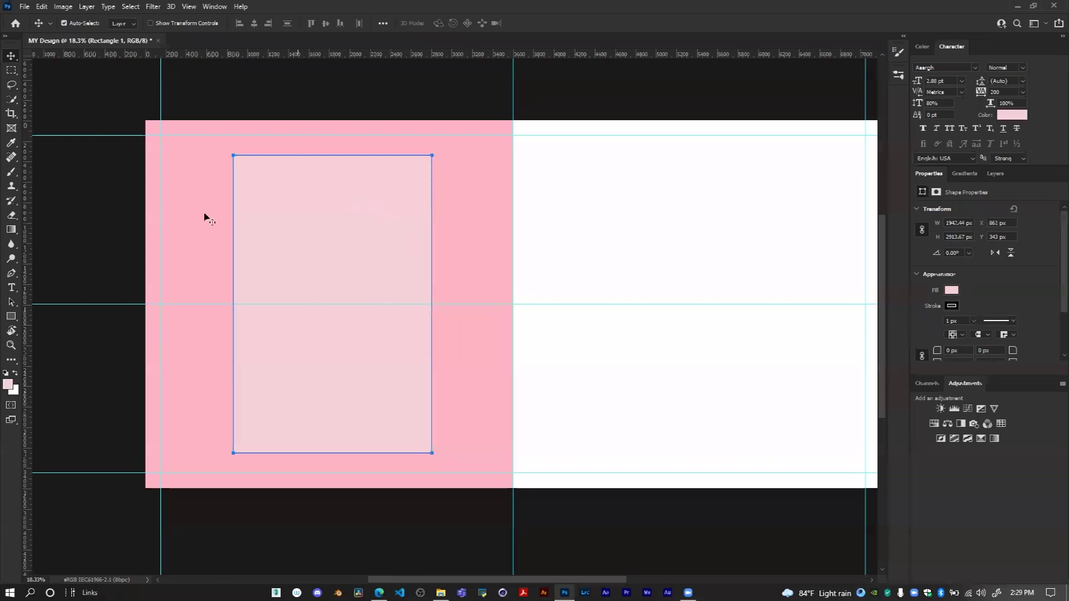
pyautogui.click(460, 247)
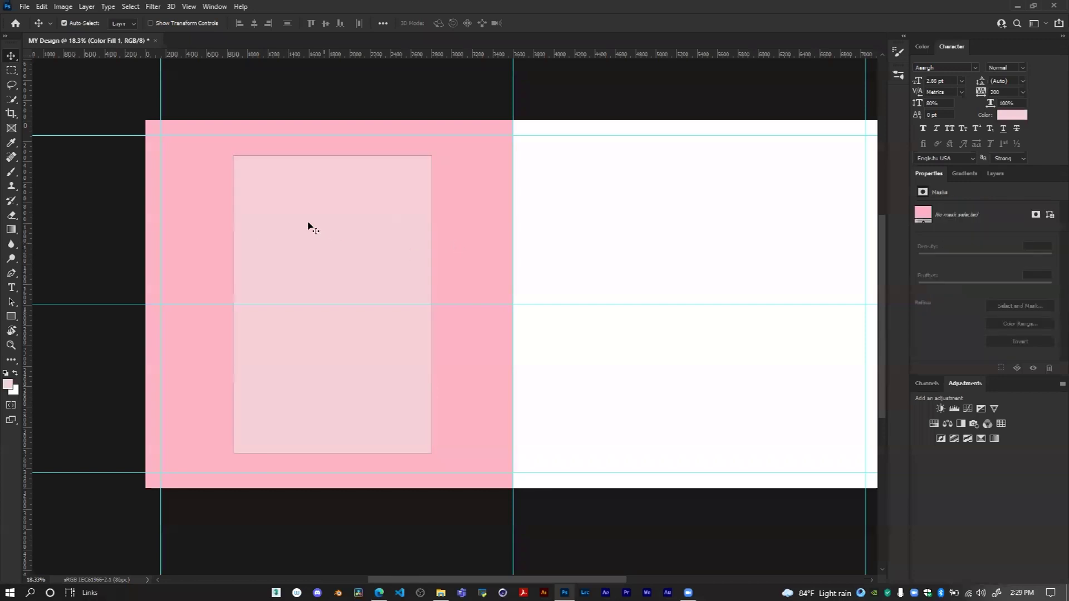
pyautogui.click(270, 184)
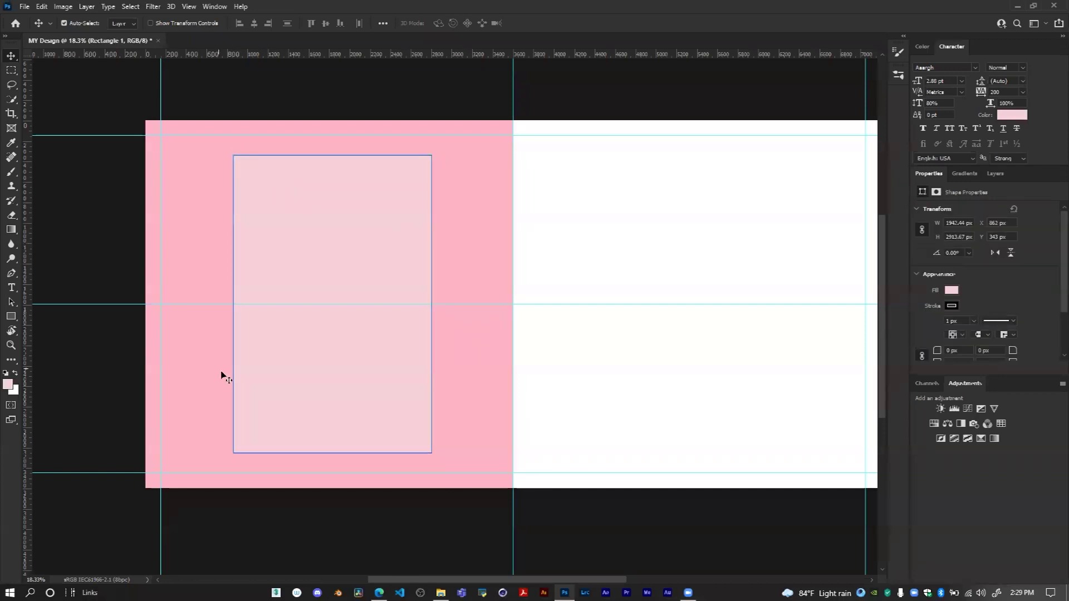
pyautogui.click(995, 174)
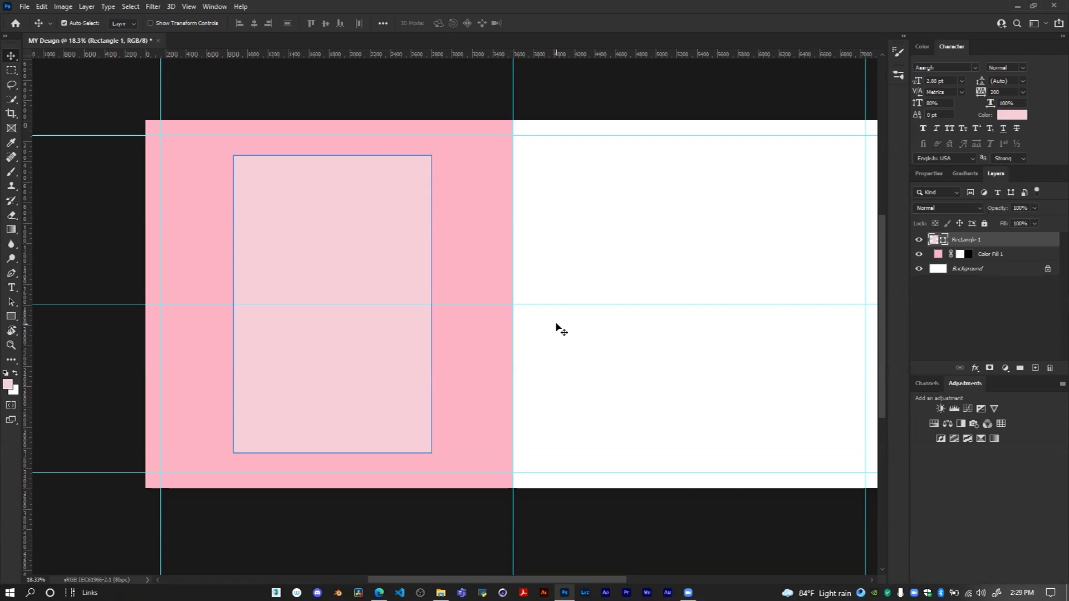
# Shift the rectangle slightly off the vertical and horizontal center of the pink half
pyautogui.scroll(-1, 556, 328)
pyautogui.scroll(-1, 559, 327)
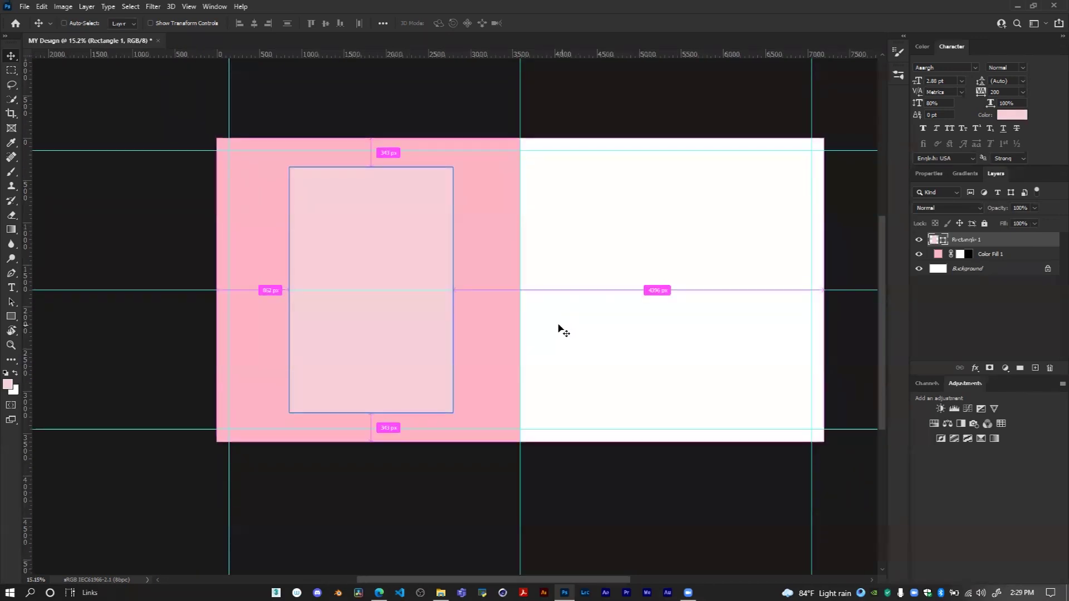
pyautogui.scroll(-1, 558, 327)
pyautogui.scroll(1, 439, 265)
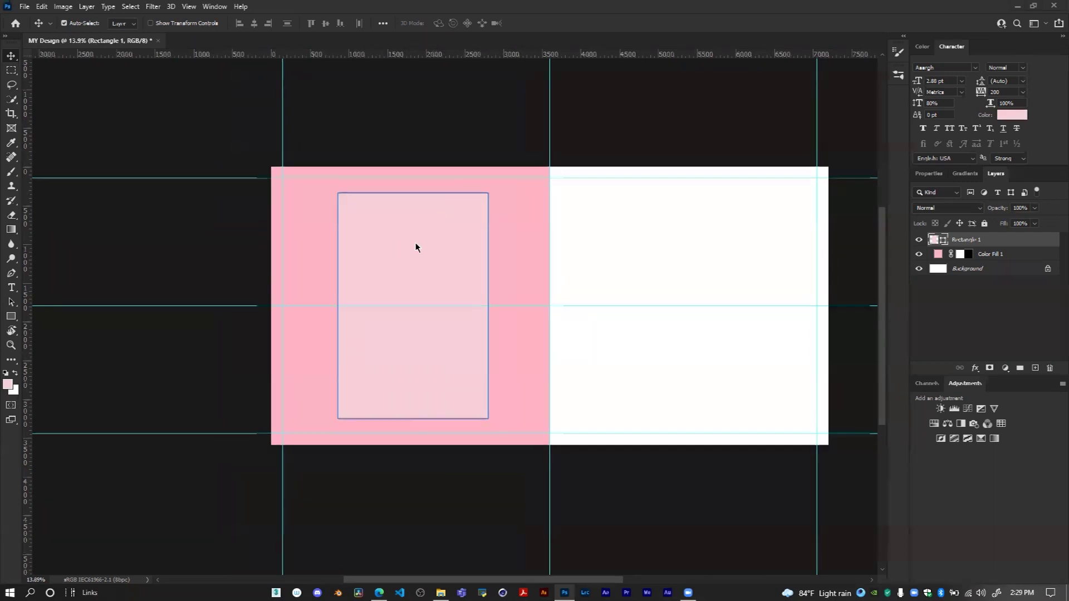
pyautogui.scroll(1, 415, 243)
pyautogui.scroll(-1, 415, 247)
pyautogui.hscroll(1, 415, 247)
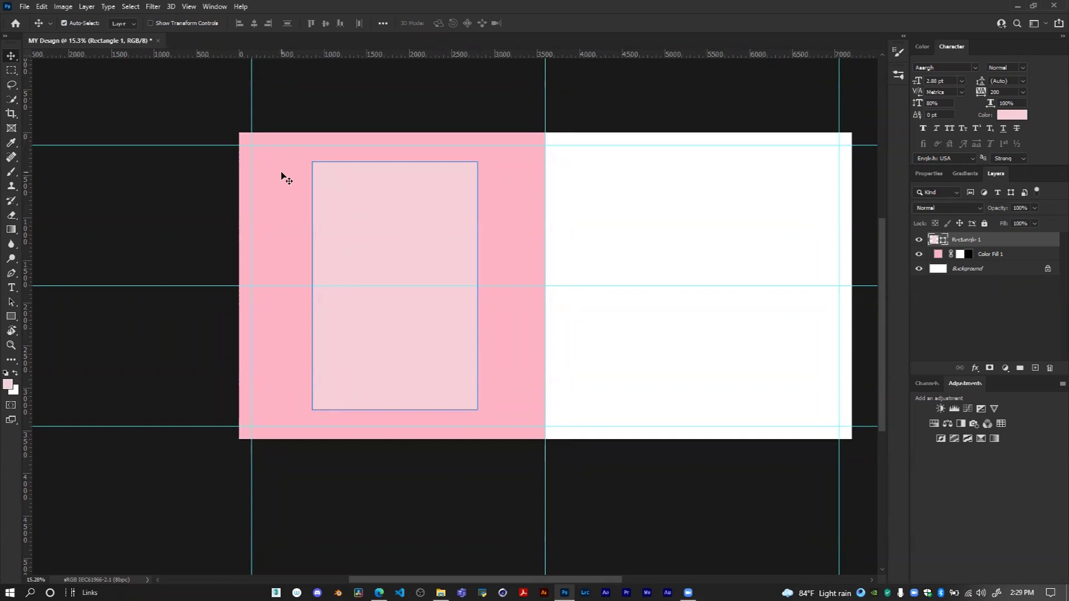
pyautogui.moveTo(401, 219); pyautogui.dragTo(387, 217)
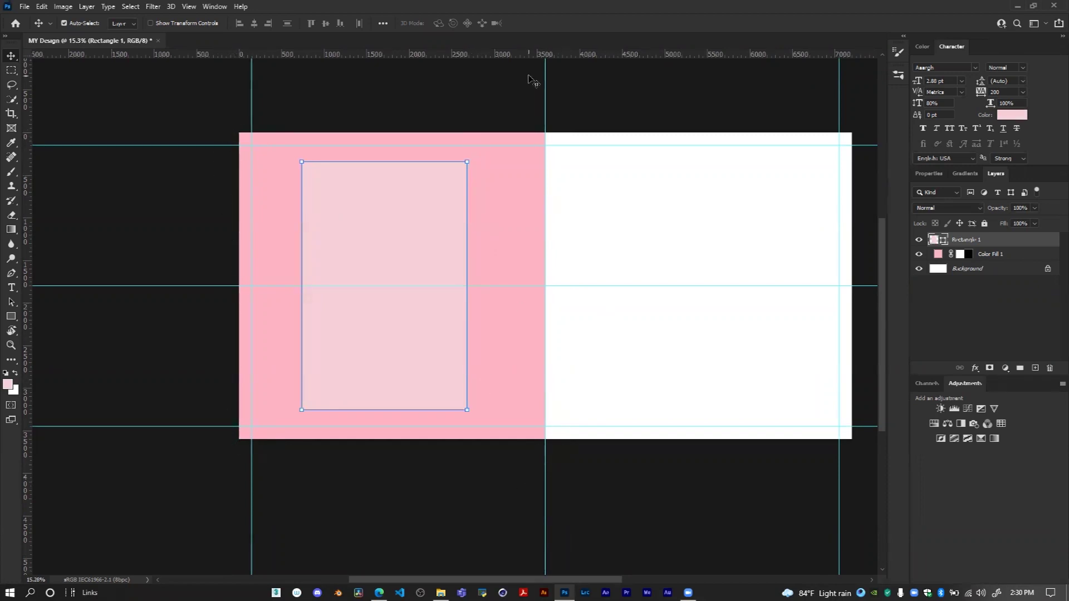
pyautogui.moveTo(375, 236)
pyautogui.mouseDown()
pyautogui.moveTo(404, 239)
pyautogui.moveTo(384, 238)
pyautogui.mouseUp()
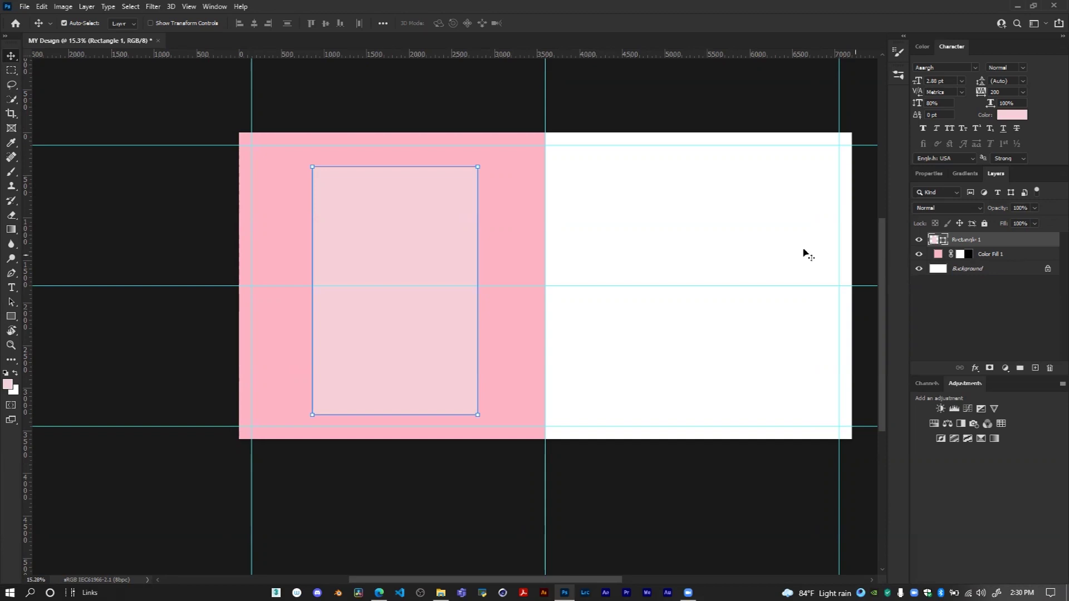
# Select the whole pink half of the page with the Rectangular Marquee while the Background layer is active
pyautogui.click(1015, 262)
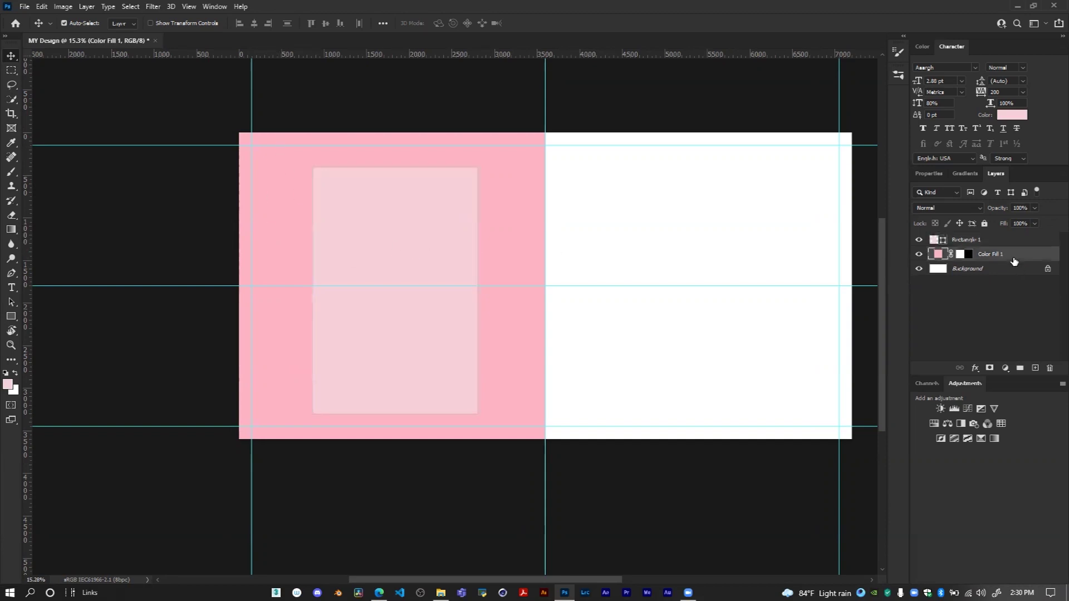
pyautogui.click(988, 270)
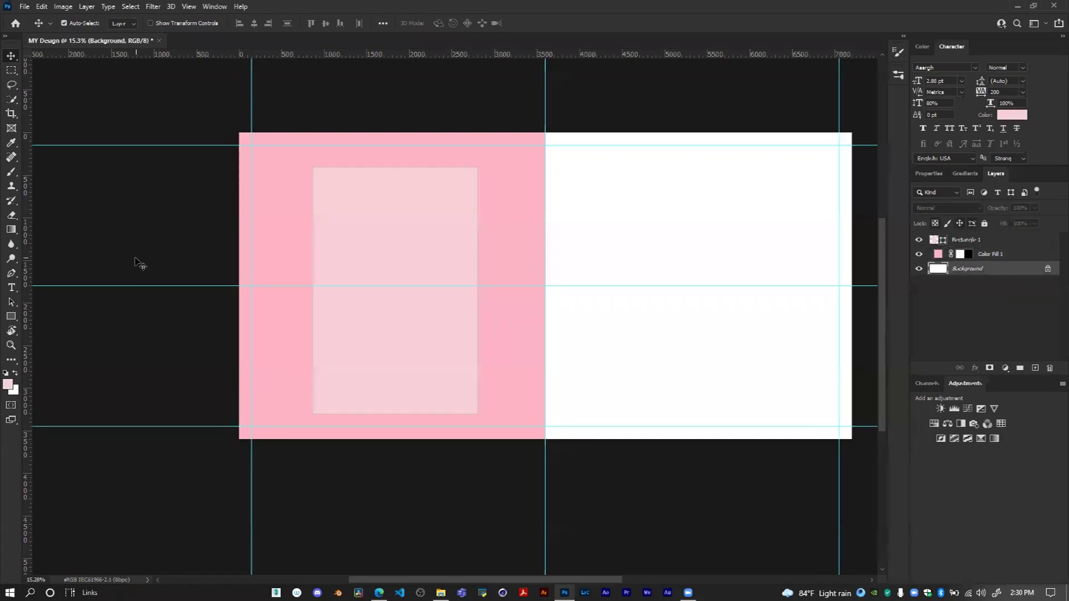
pyautogui.click(10, 71)
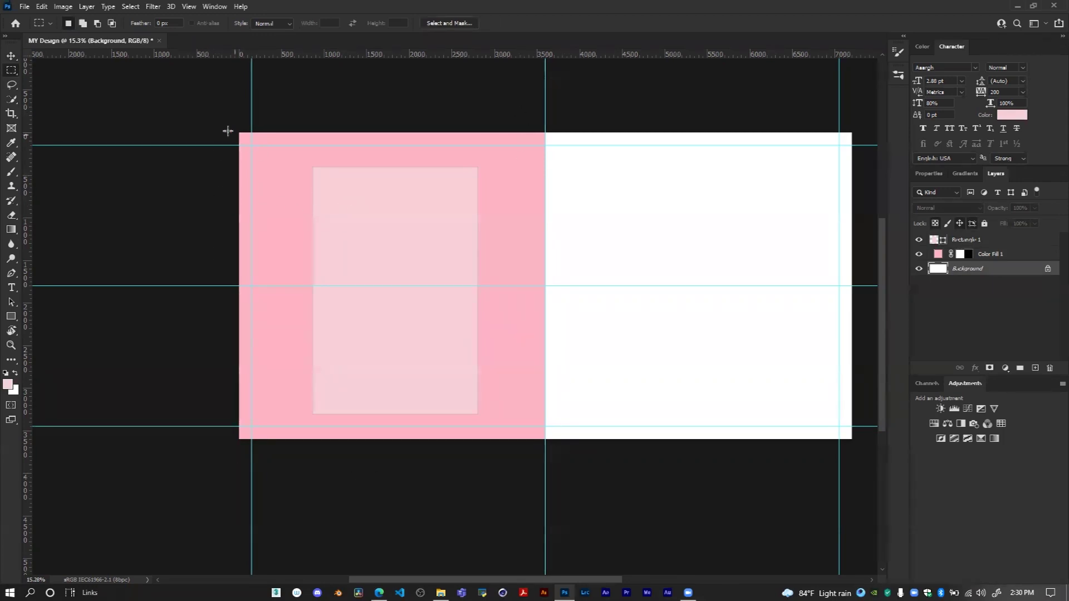
pyautogui.moveTo(220, 108); pyautogui.dragTo(545, 440)
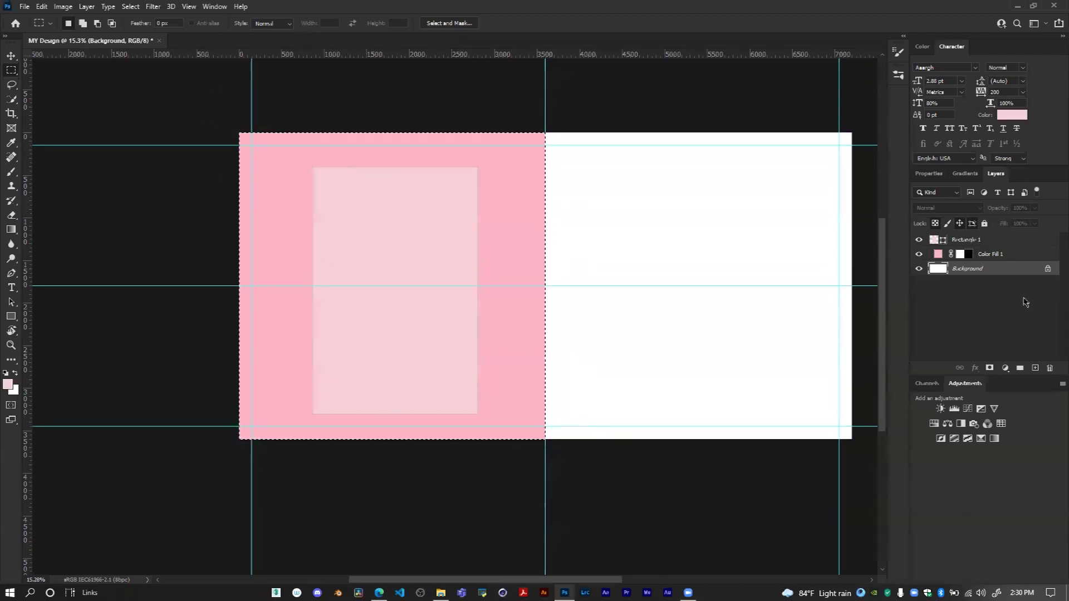
# Align the Rectangle 1 layer to the horizontal and vertical centers of the selected pink half, and clear the selection
pyautogui.click(977, 239)
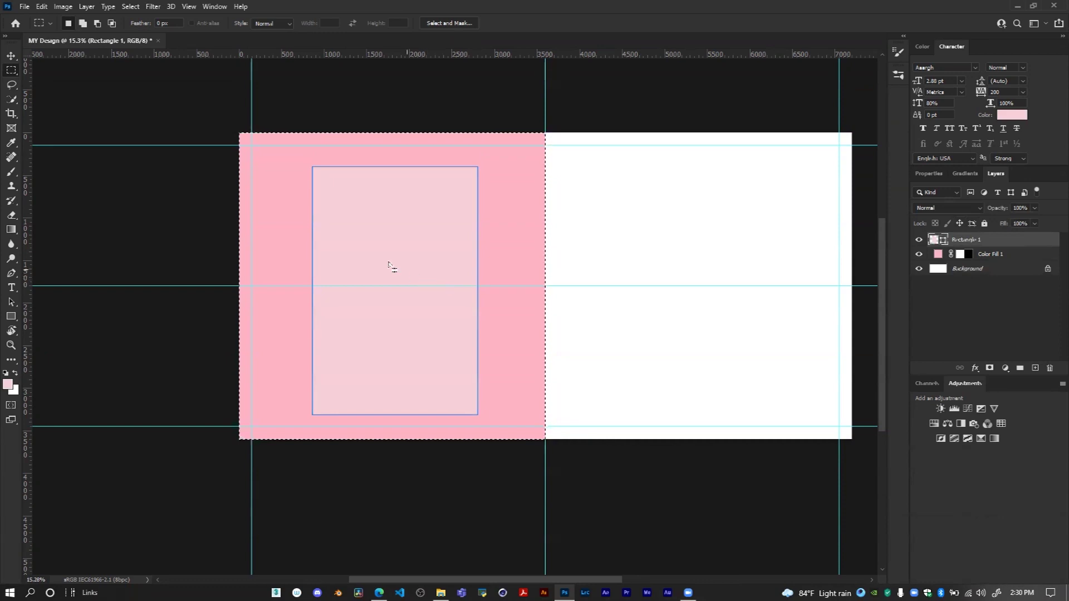
pyautogui.click(10, 56)
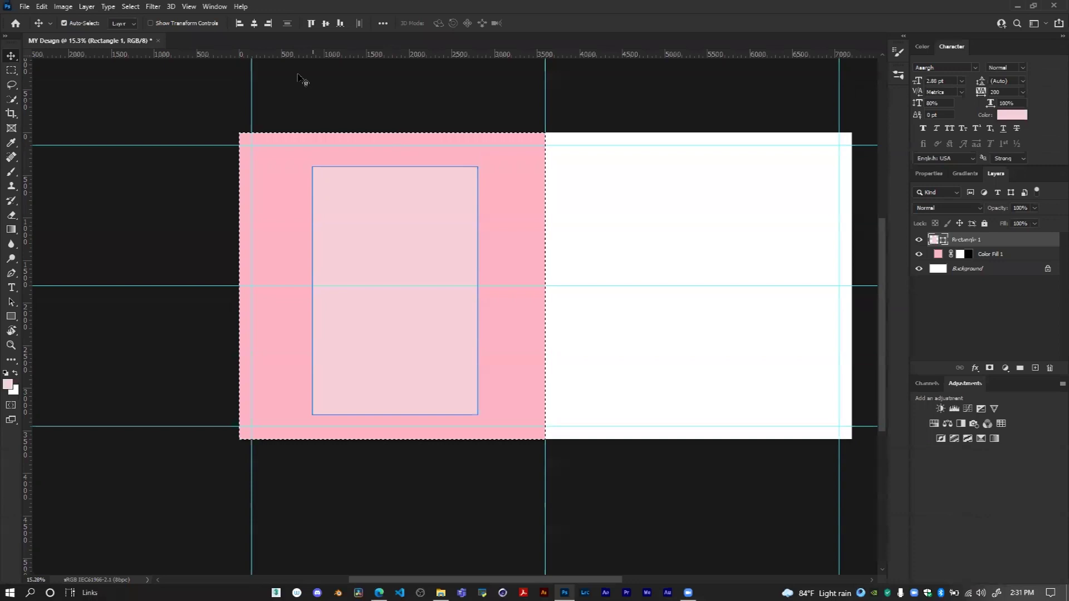
pyautogui.click(254, 25)
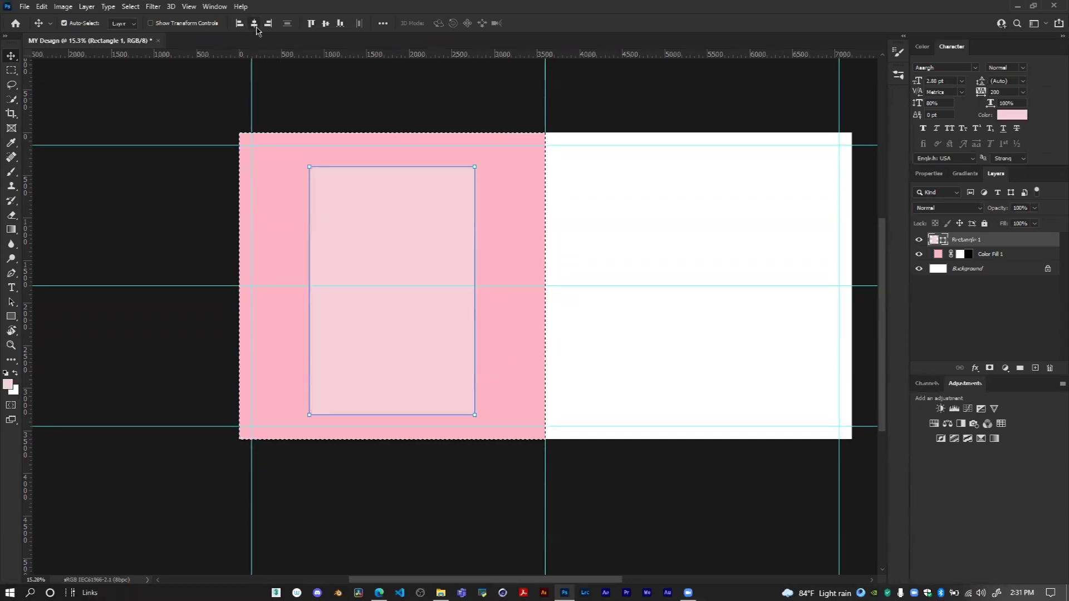
pyautogui.click(326, 25)
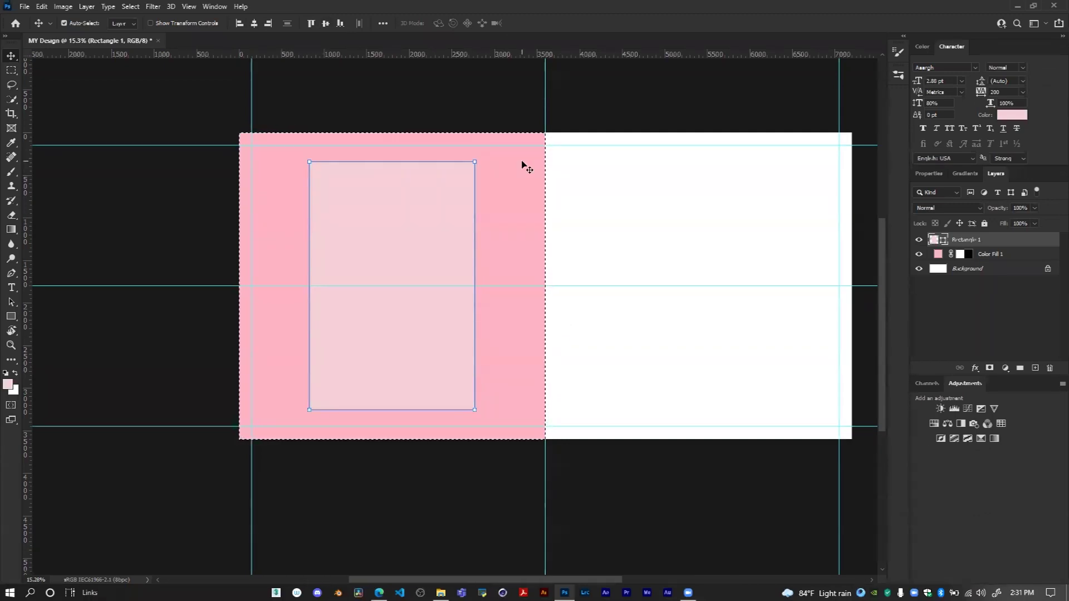
pyautogui.hotkey('ctrl', 'd')
pyautogui.click(509, 209)
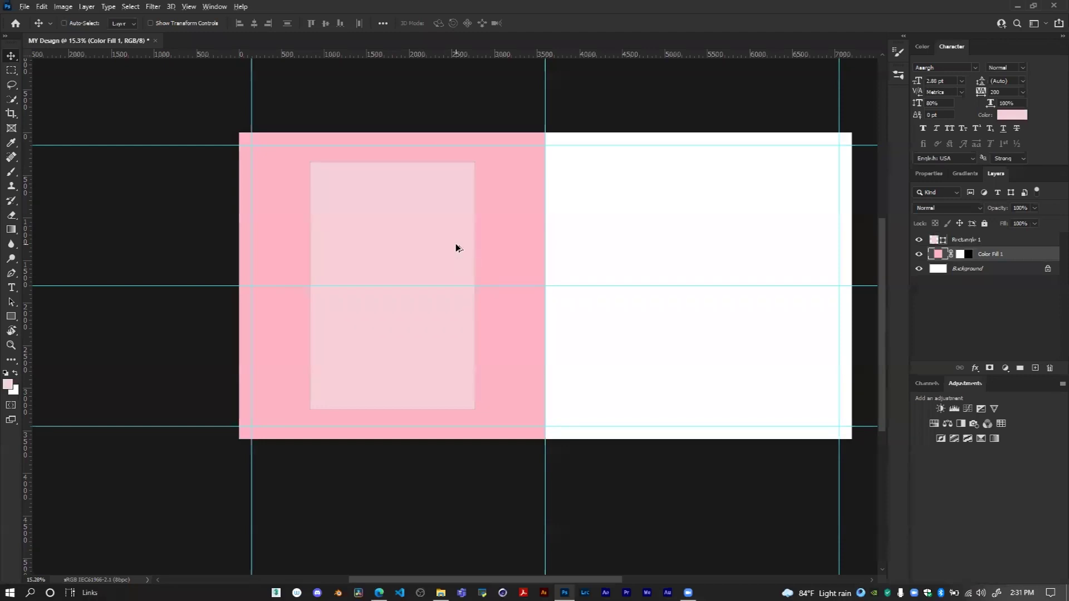
pyautogui.scroll(-2, 456, 243)
pyautogui.scroll(-1, 527, 248)
pyautogui.press('ctrl')
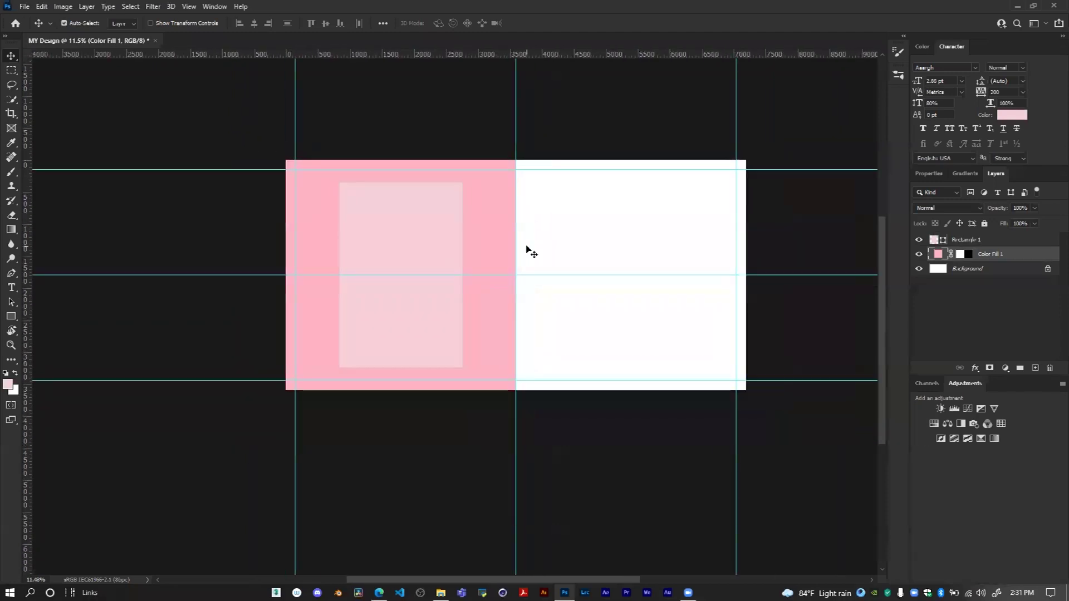
pyautogui.scroll(1, 492, 234)
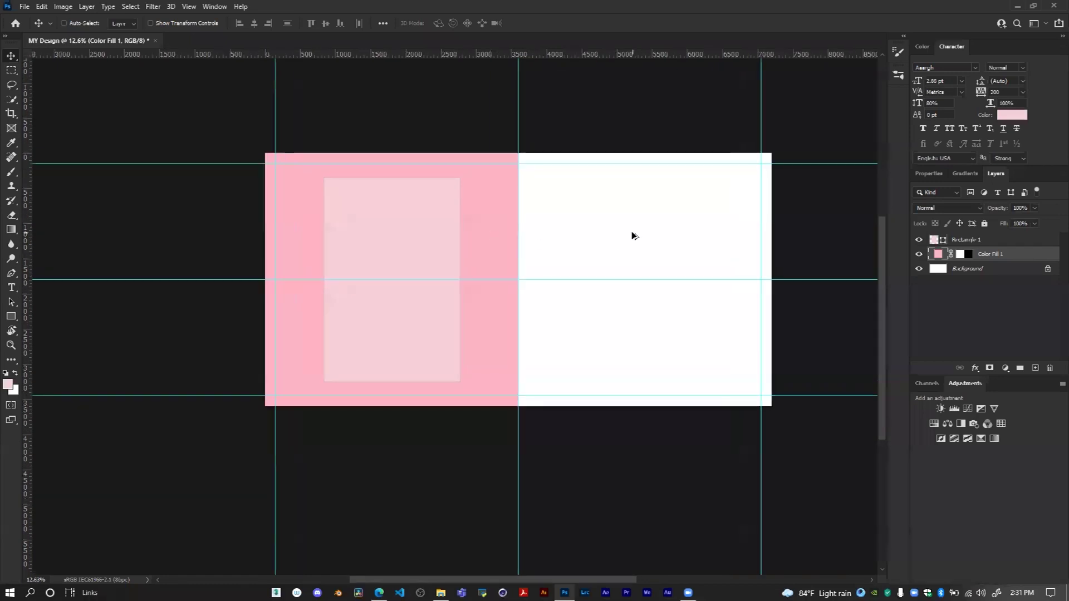
pyautogui.scroll(1, 632, 234)
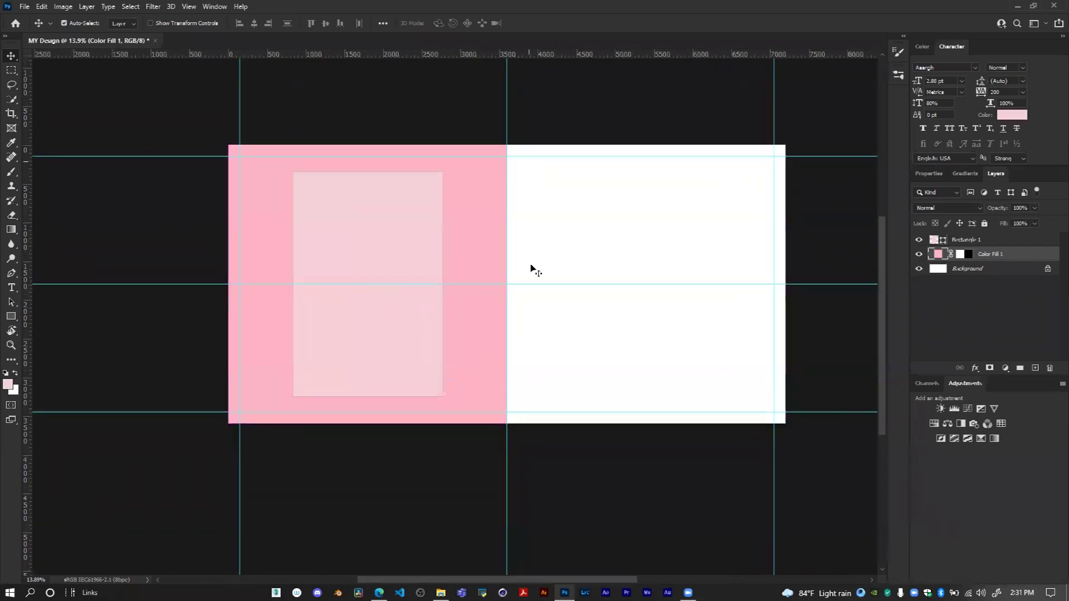
pyautogui.click(412, 246)
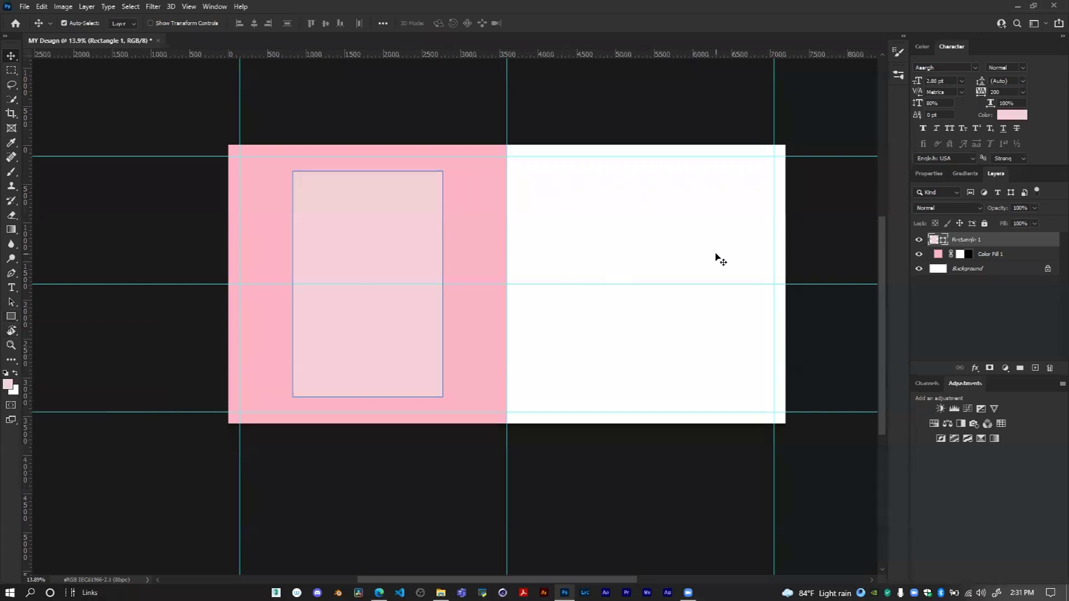
pyautogui.scroll(1, 699, 260)
pyautogui.hscroll(1, 703, 262)
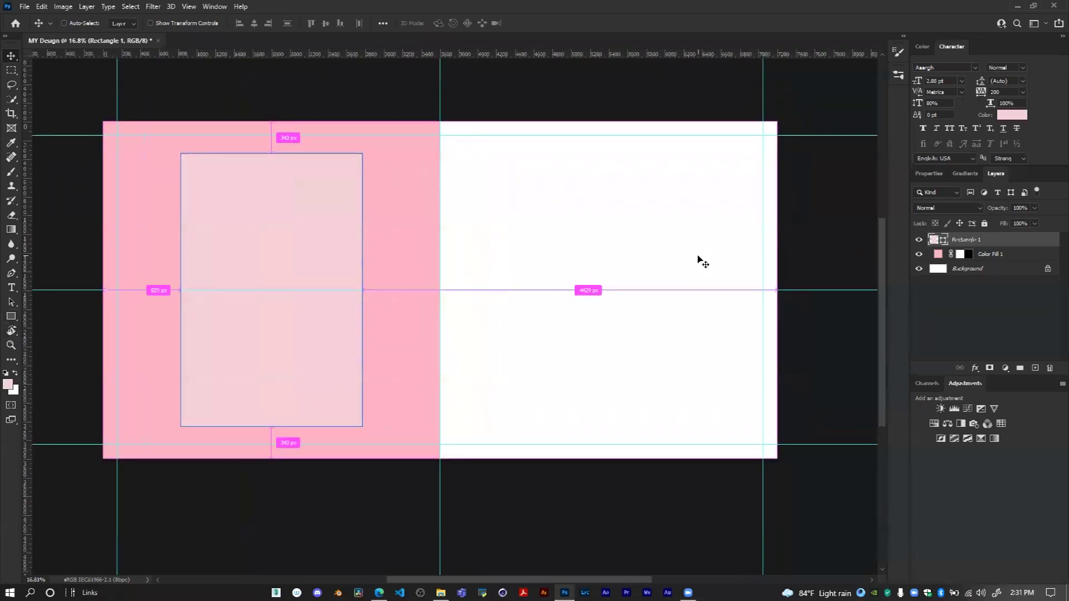
# Create a second rectangle 300 px wide and 200 px high, drawn from its center, in the upper-left area of the white half
pyautogui.click(12, 317)
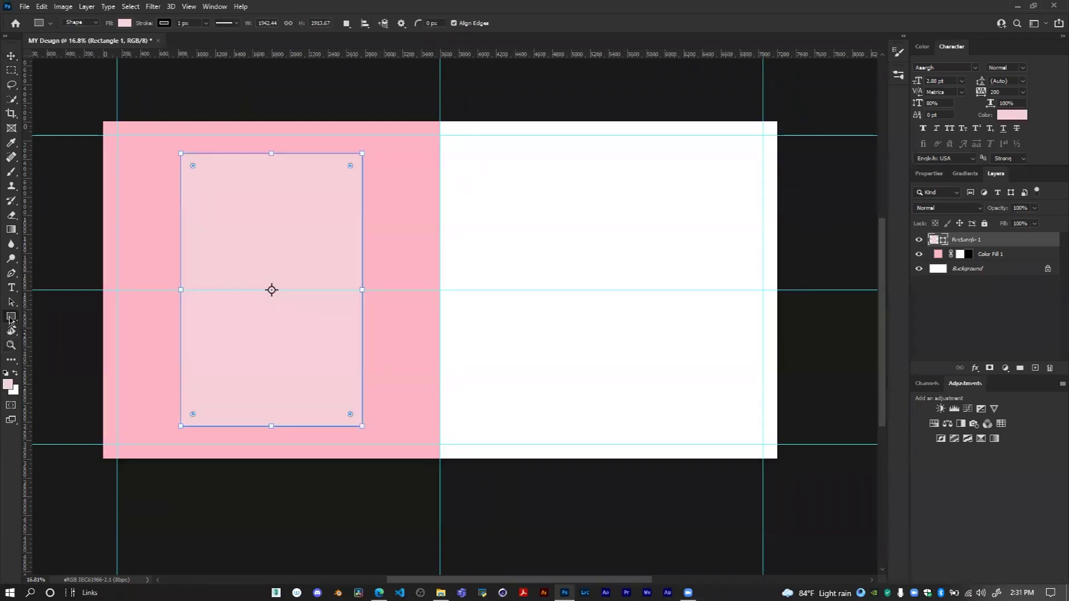
pyautogui.click(489, 165)
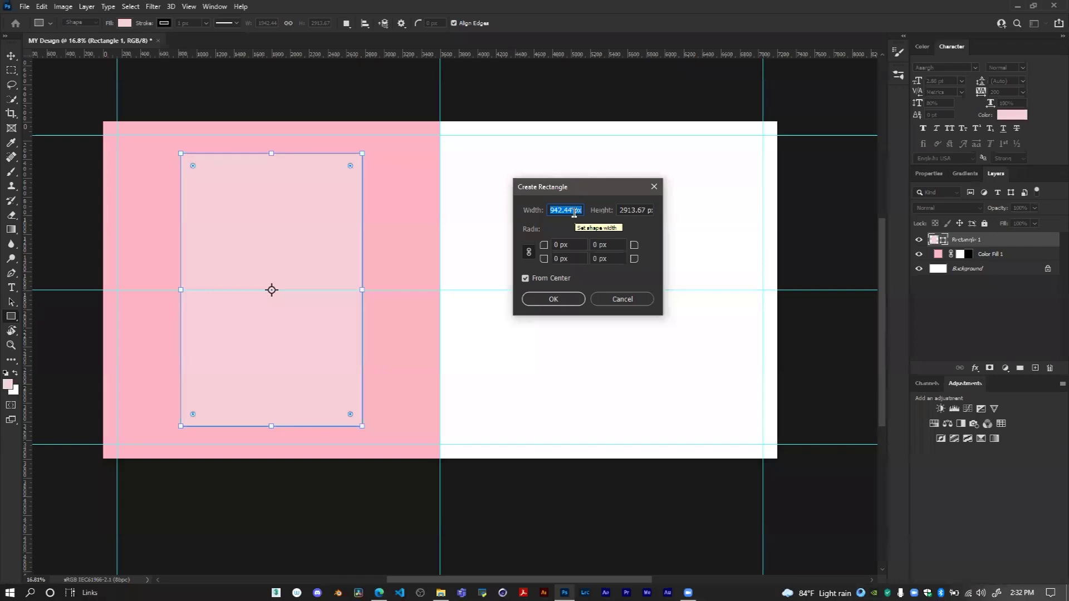
pyautogui.write('300')
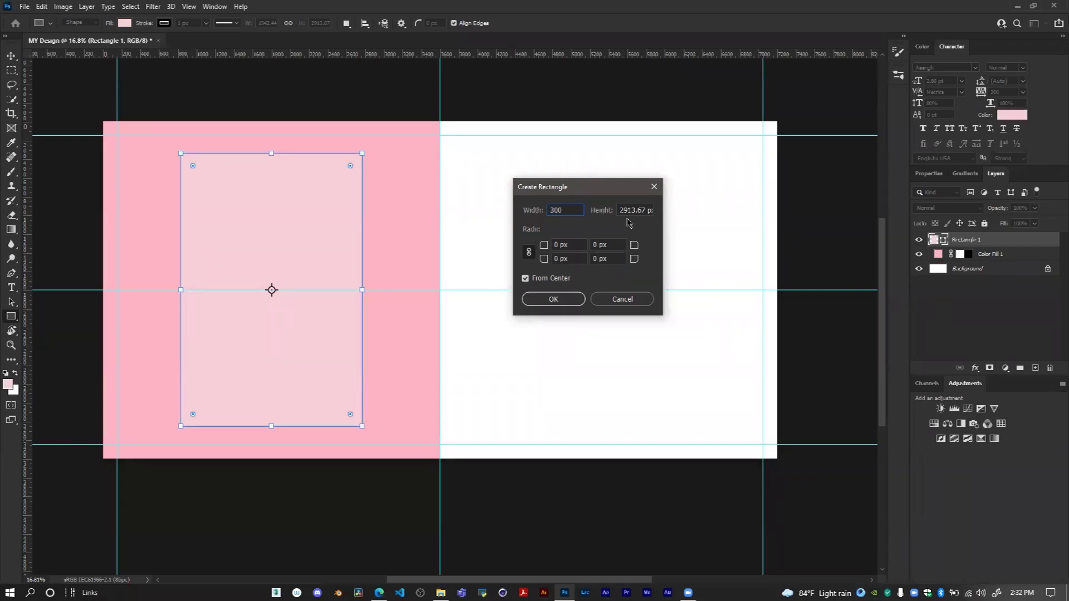
pyautogui.click(634, 210)
pyautogui.doubleClick(634, 210)
pyautogui.write('200')
pyautogui.click(569, 298)
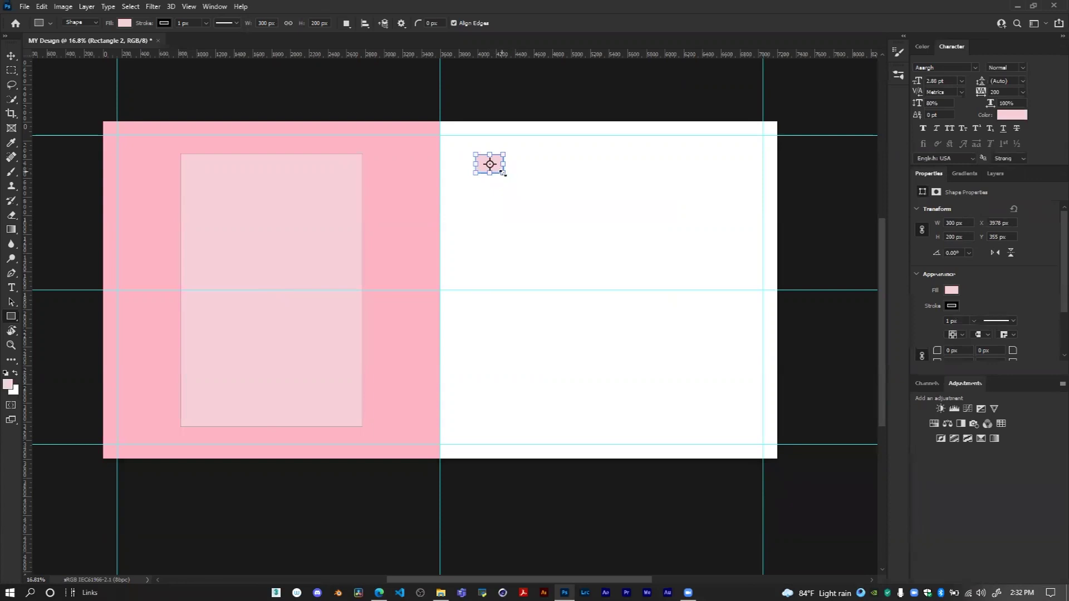
pyautogui.press('alt')
pyautogui.moveTo(503, 173); pyautogui.dragTo(632, 244)
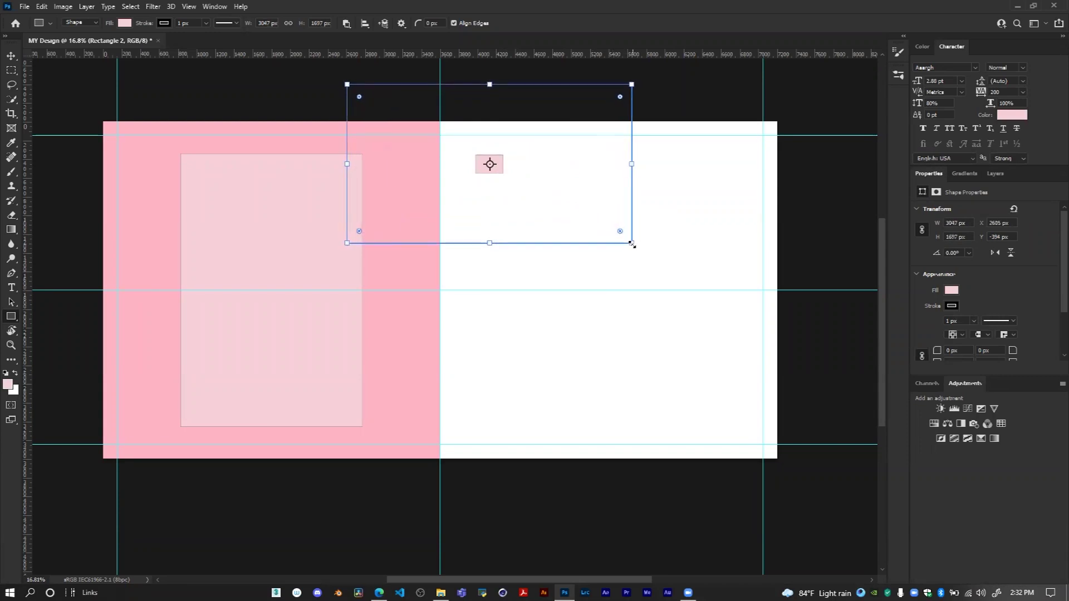
pyautogui.hotkey('ctrl', 'z')
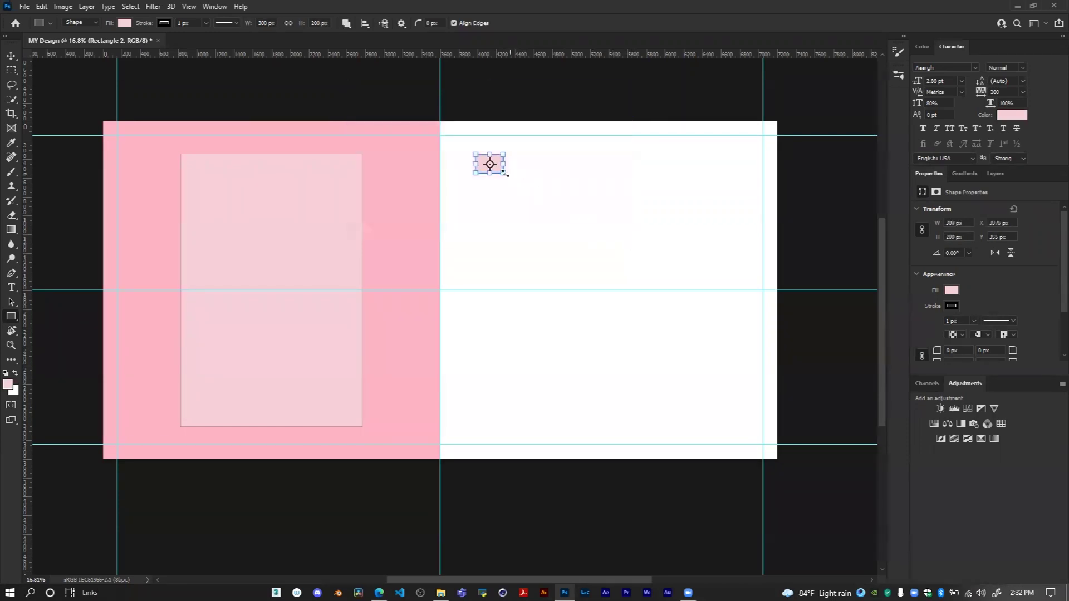
# Enlarge the second rectangle proportionally from its upper-left corner to about 2211 x 1474 px
pyautogui.moveTo(504, 174); pyautogui.dragTo(690, 281)
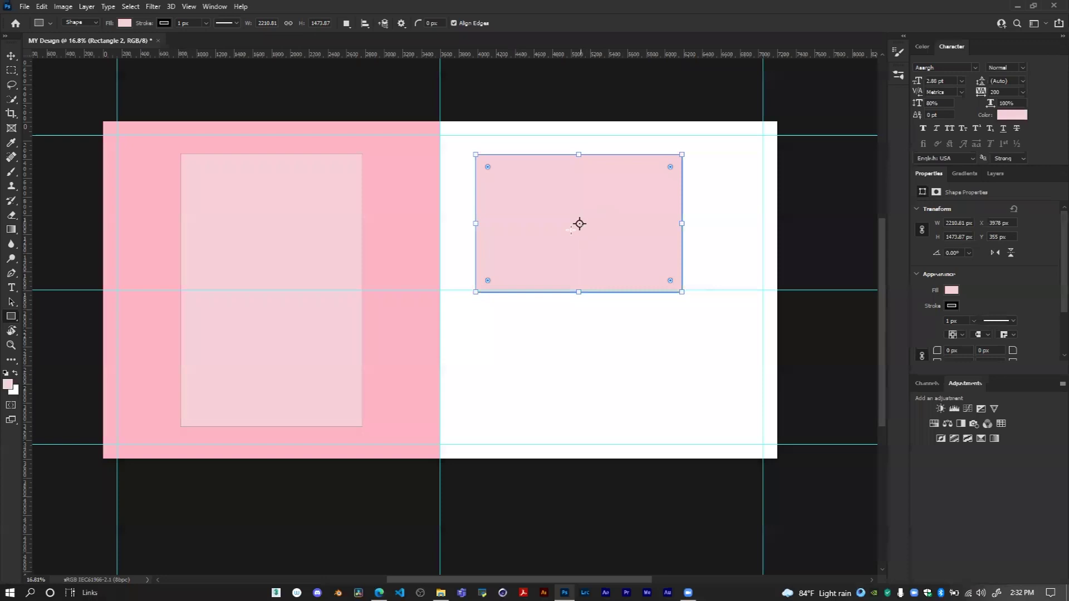
pyautogui.click(11, 56)
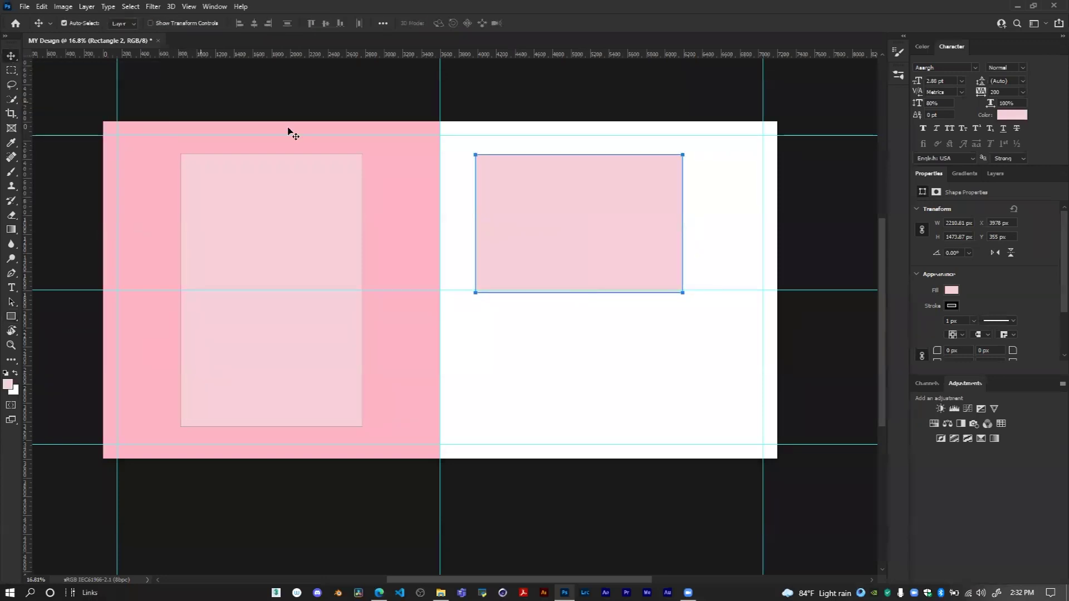
pyautogui.click(9, 231)
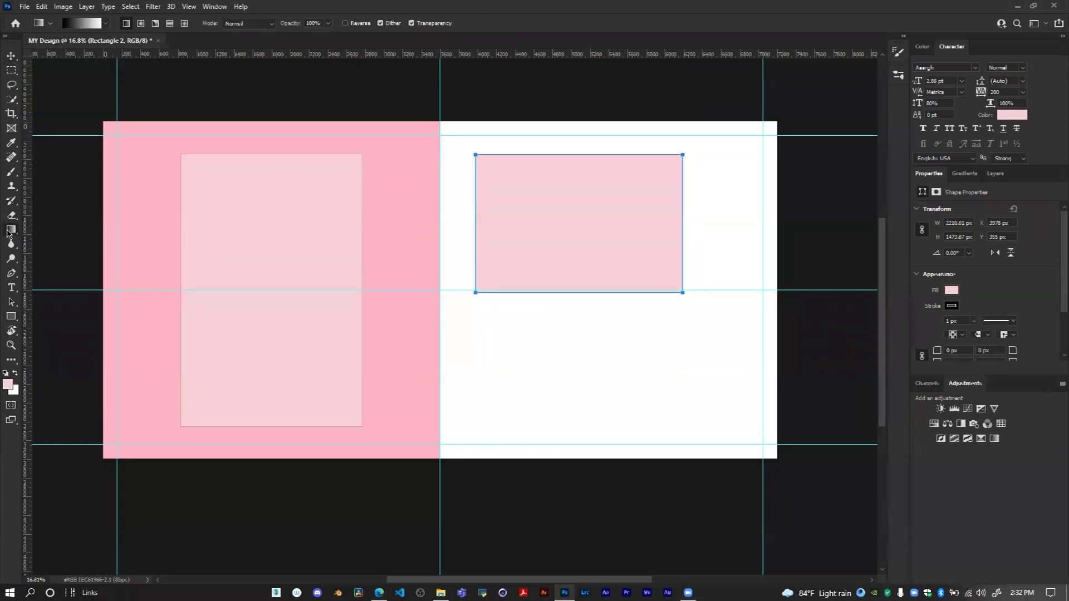
pyautogui.click(11, 322)
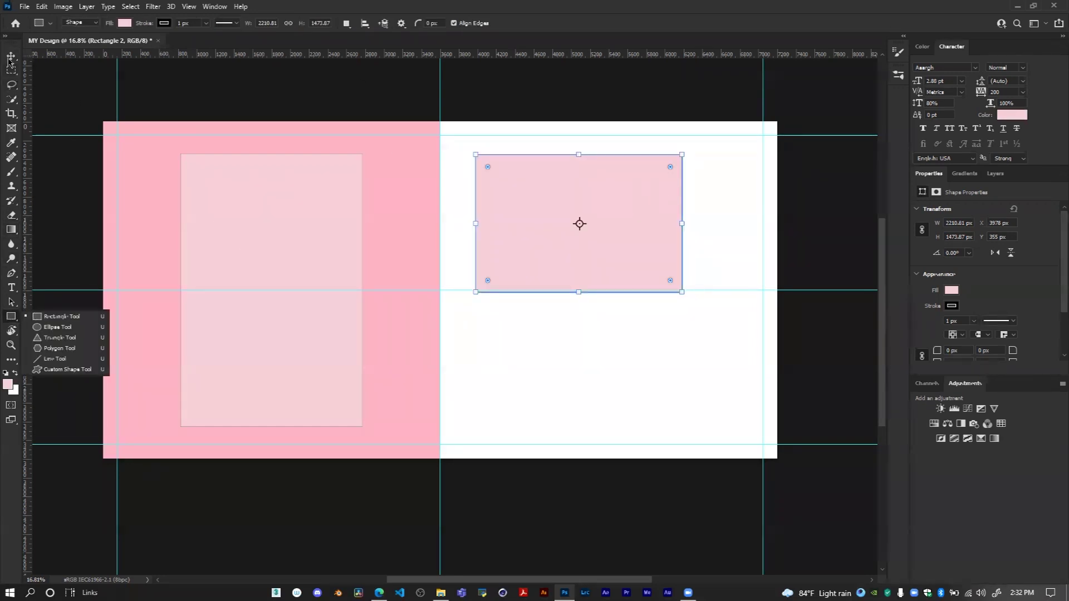
# Move the second rectangle to the upper middle of the white half, at about X 4295 px and Y 241 px
pyautogui.click(11, 58)
pyautogui.moveTo(603, 233); pyautogui.dragTo(603, 224)
pyautogui.click(150, 23)
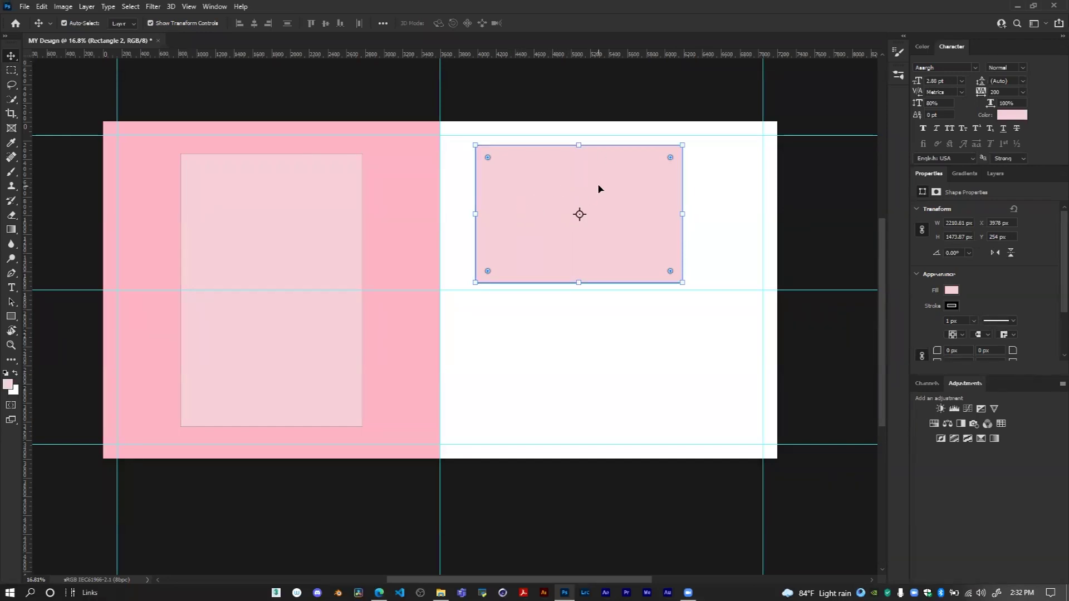
pyautogui.click(150, 24)
pyautogui.moveTo(596, 201); pyautogui.dragTo(618, 200)
pyautogui.scroll(2, 623, 197)
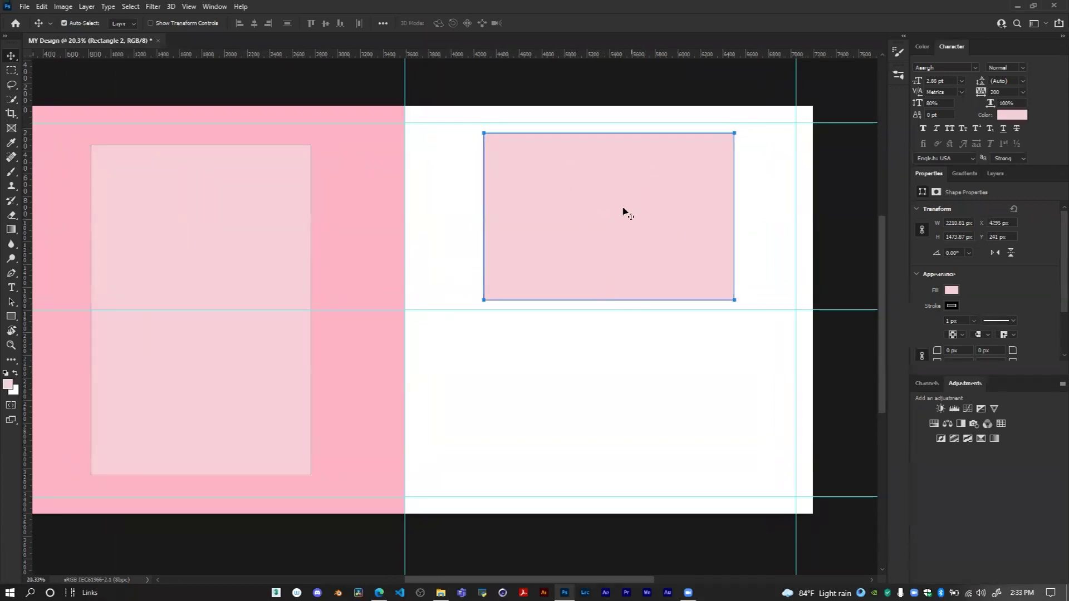
# Close the Properties panel and show the document's layer list
pyautogui.rightClick(931, 174)
pyautogui.click(950, 180)
pyautogui.scroll(-2, 585, 227)
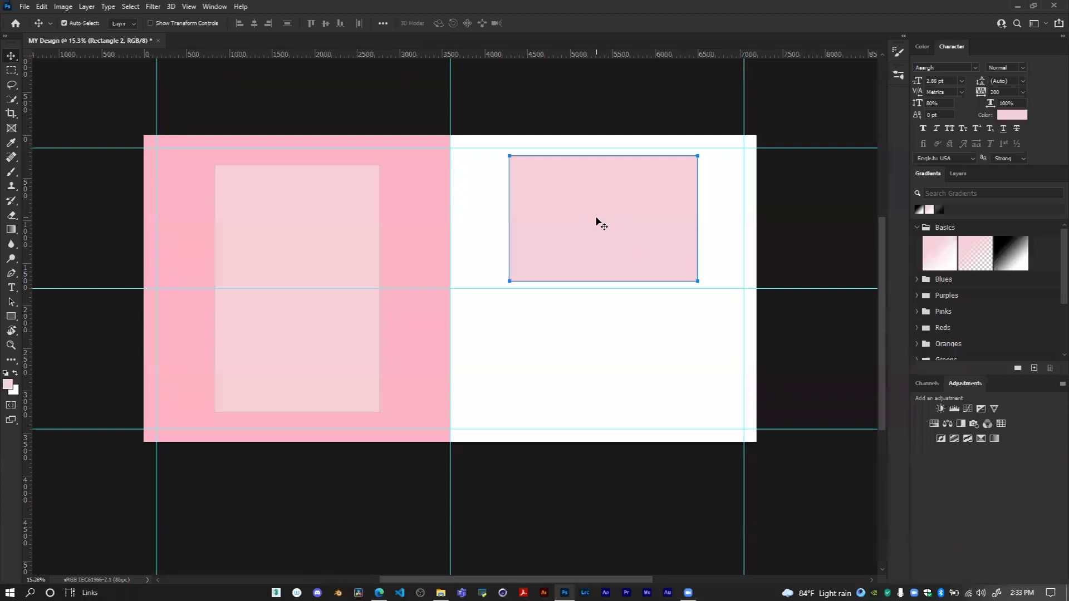
pyautogui.click(964, 175)
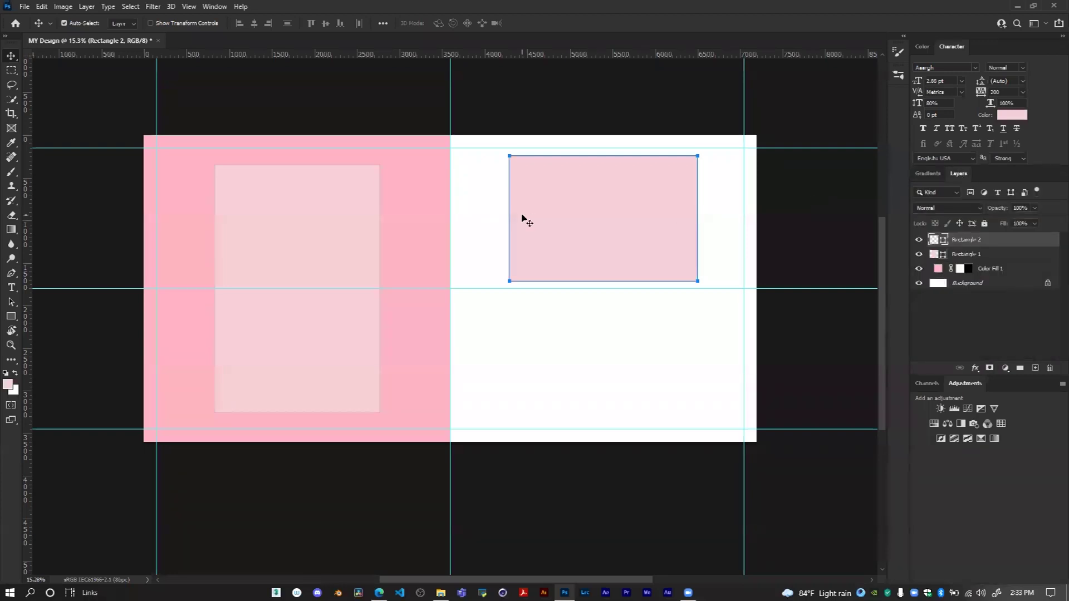
# Try different ways of duplicating the Rectangle 2 layer, discarding each copy
pyautogui.moveTo(960, 241); pyautogui.dragTo(1035, 368)
pyautogui.hotkey('ctrl', 'z')
pyautogui.moveTo(597, 207); pyautogui.dragTo(594, 340)
pyautogui.click(597, 262)
pyautogui.hotkey('ctrl', 'z')
pyautogui.moveTo(973, 245); pyautogui.dragTo(1016, 244)
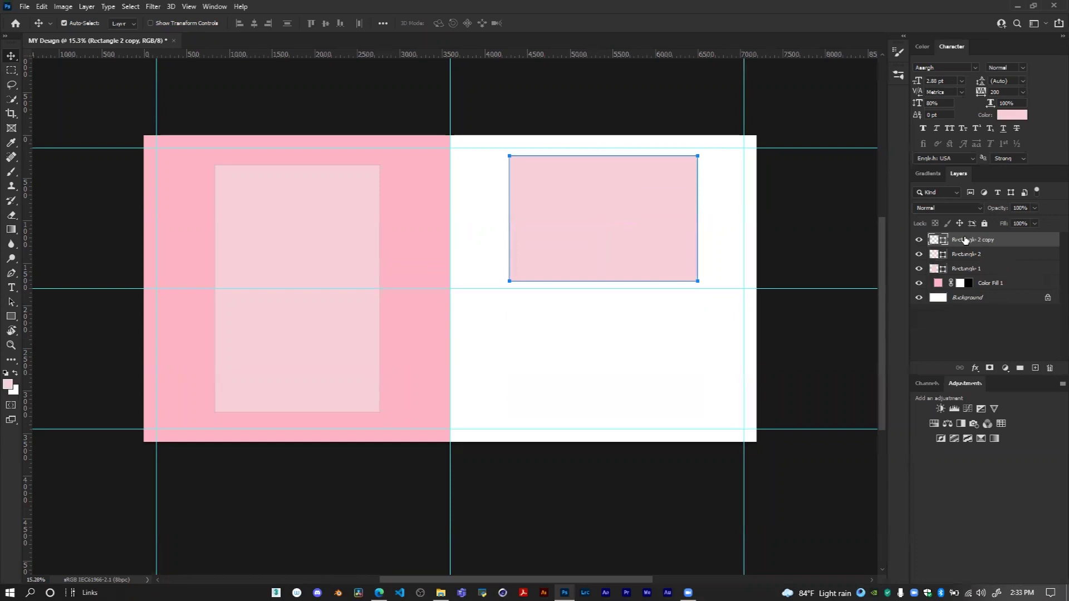
pyautogui.press('Delete')
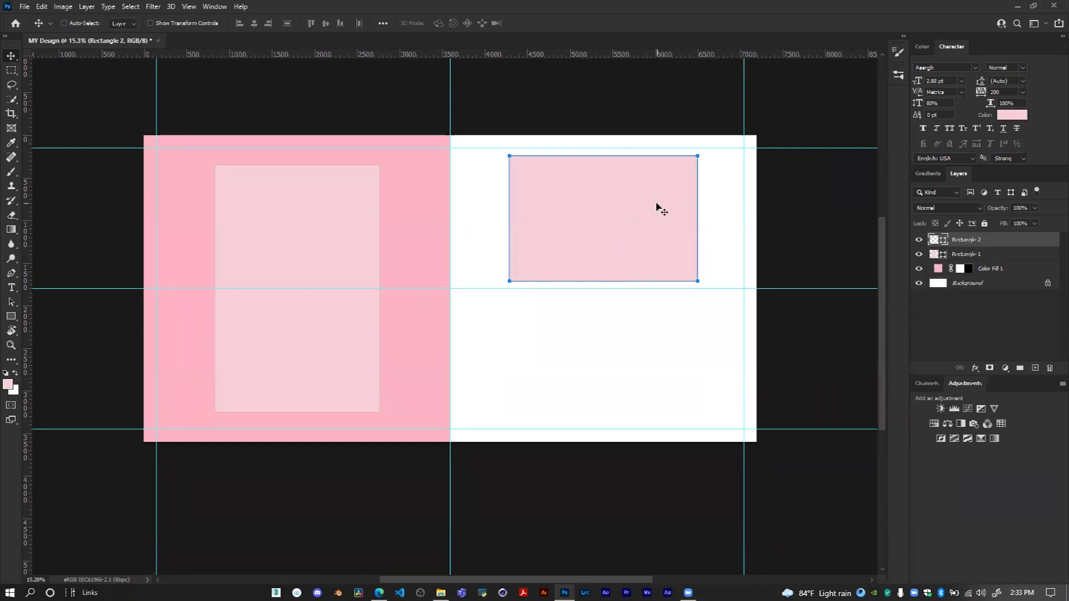
pyautogui.hotkey('ctrl', 'j')
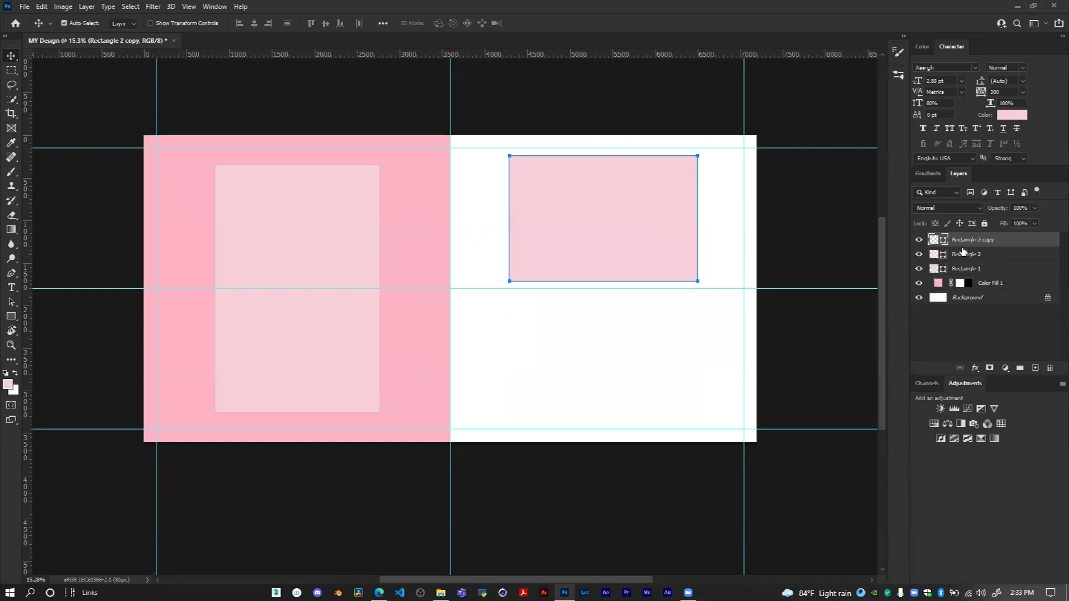
pyautogui.hotkey('ctrl', 'z')
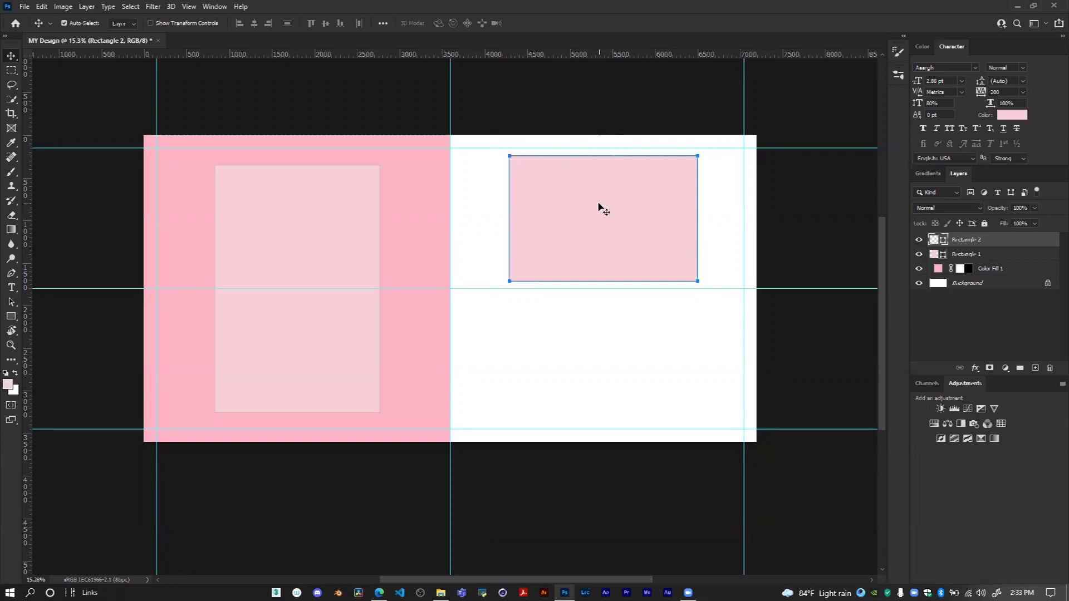
# Duplicate Rectangle 2 straight down into the lower part of the white half, and make the copy's layer active
pyautogui.moveTo(600, 198); pyautogui.dragTo(599, 337)
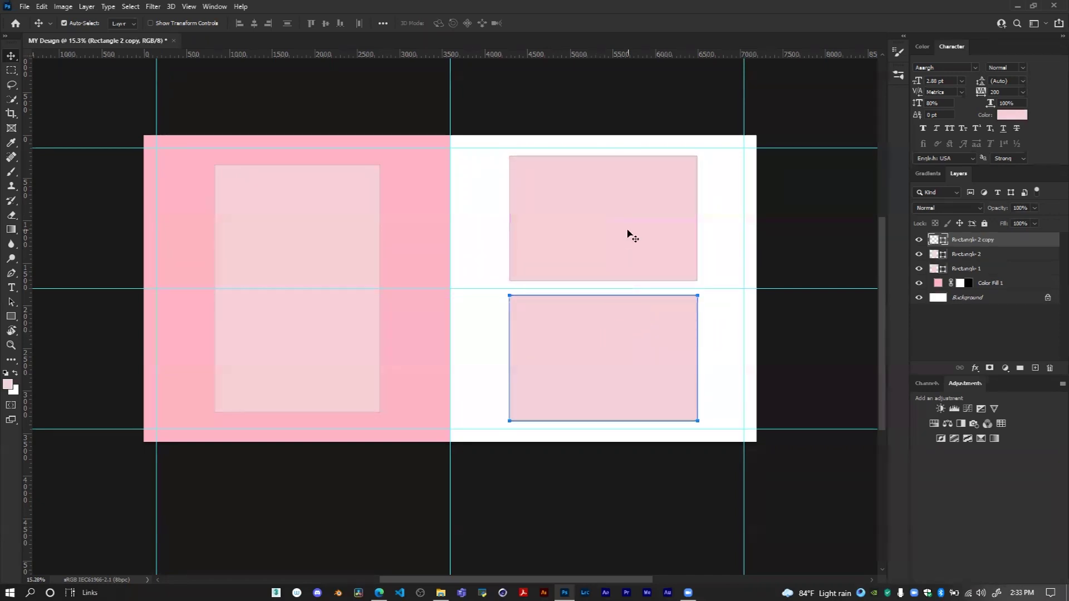
pyautogui.click(946, 256)
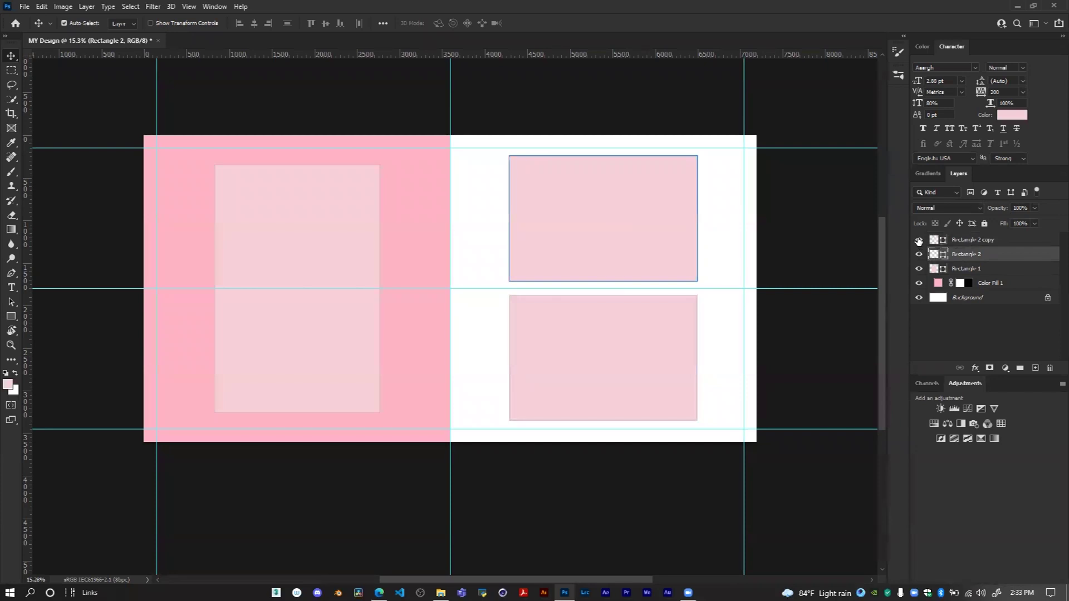
pyautogui.click(968, 241)
# Check which rectangle each layer controls by toggling both layers' visibility and selecting each rectangle on the page
pyautogui.click(919, 240)
pyautogui.click(919, 240)
pyautogui.click(919, 254)
pyautogui.click(919, 254)
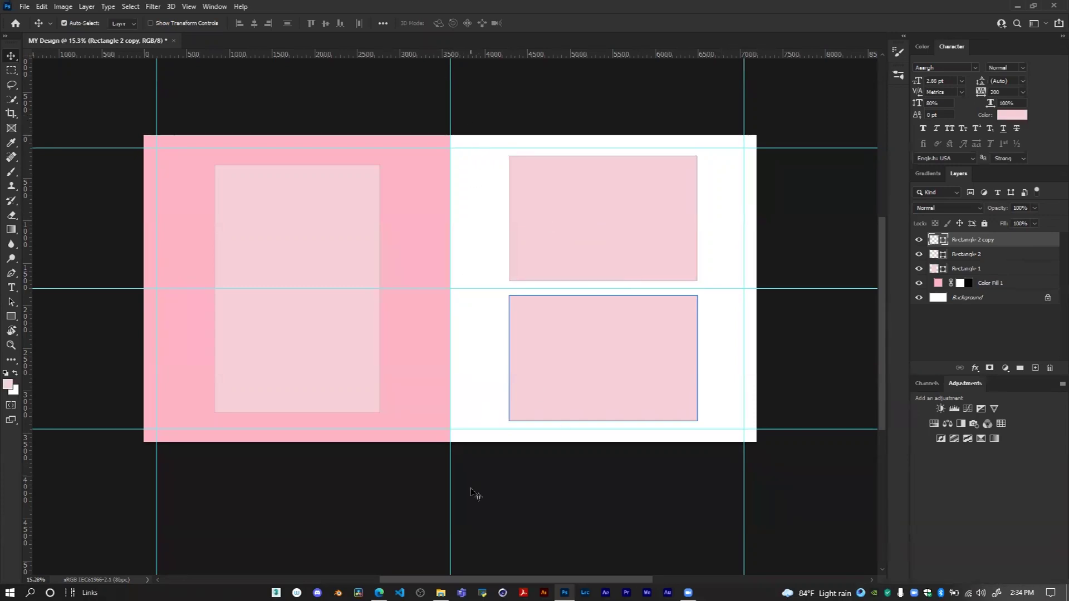
pyautogui.click(559, 230)
pyautogui.click(596, 351)
pyautogui.click(599, 215)
pyautogui.click(592, 332)
pyautogui.click(11, 71)
pyautogui.moveTo(451, 135); pyautogui.dragTo(757, 443)
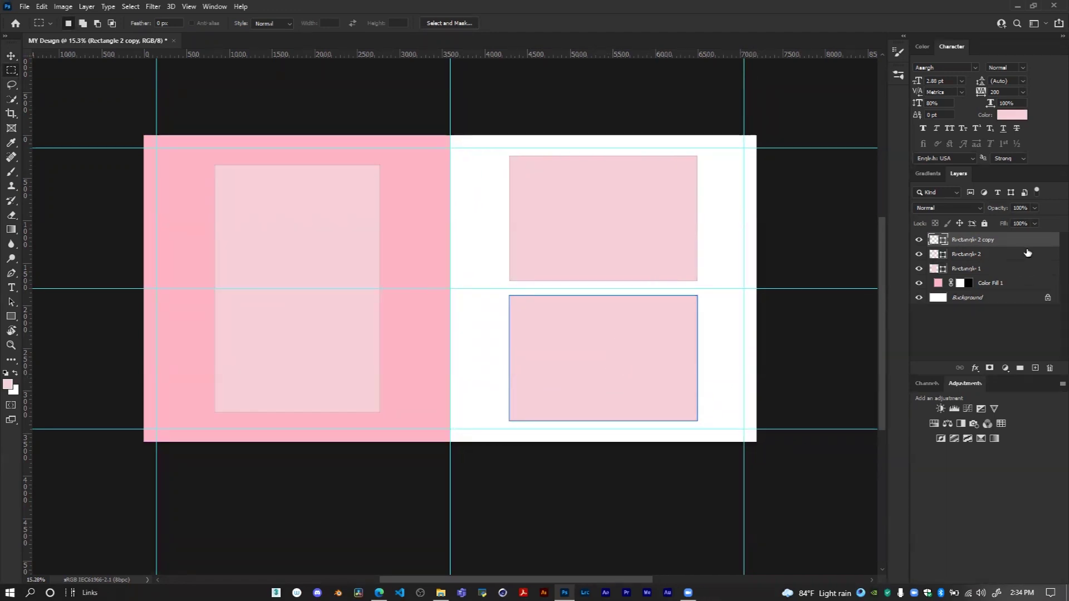
pyautogui.click(10, 56)
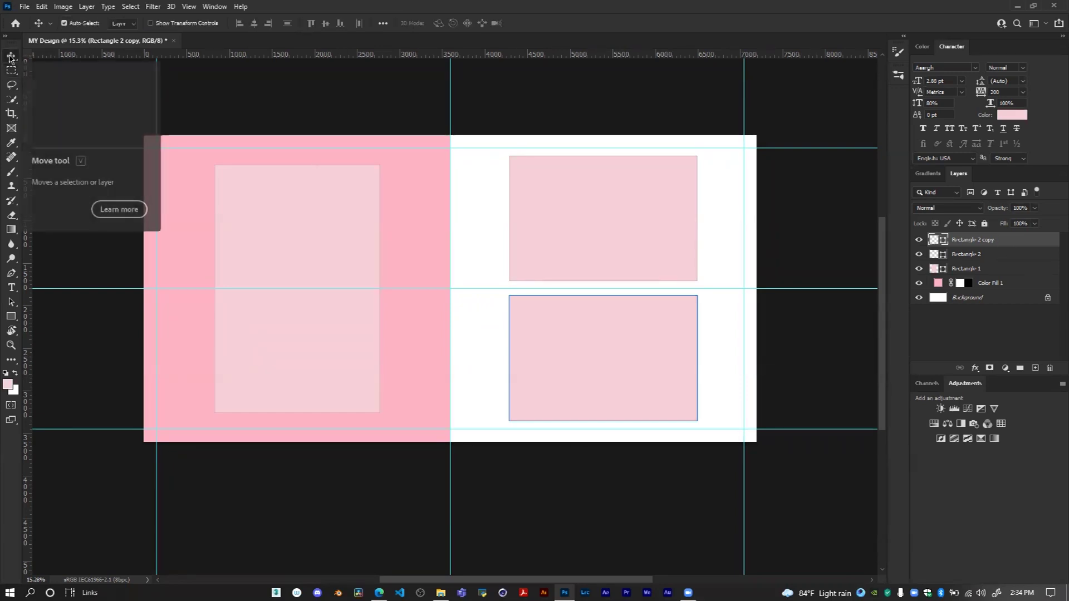
pyautogui.click(992, 302)
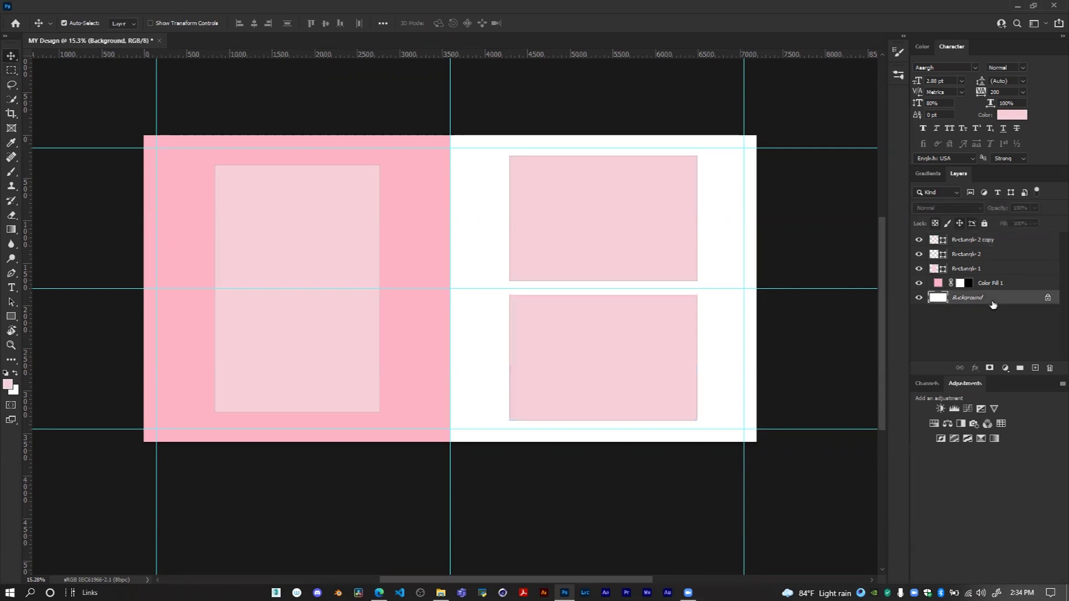
pyautogui.click(666, 348)
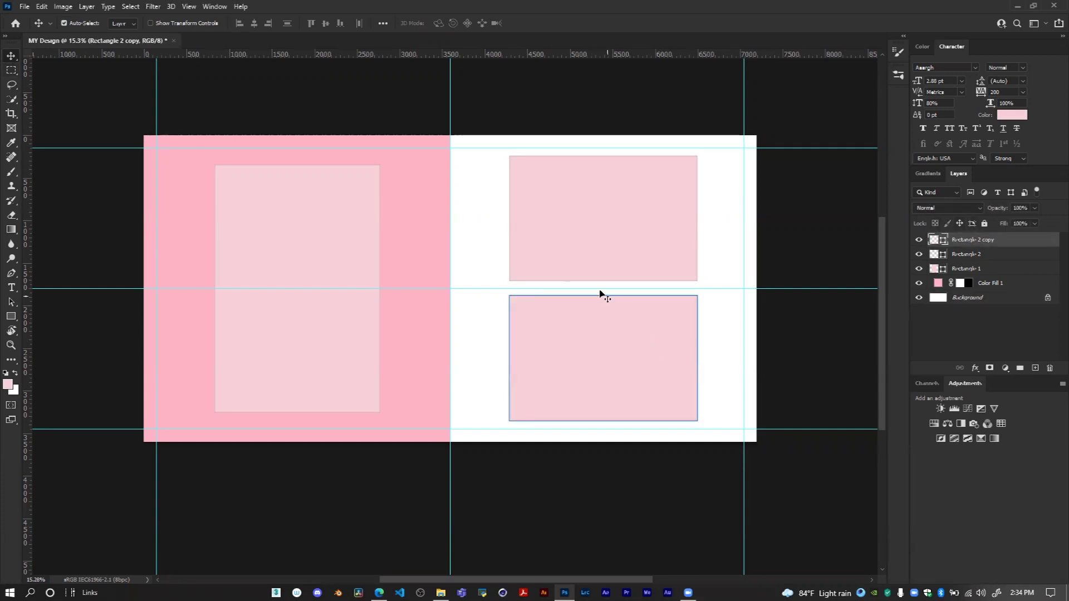
# Select the whole white half of the page with the Rectangular Marquee while the Background layer is active
pyautogui.click(988, 306)
pyautogui.press('m')
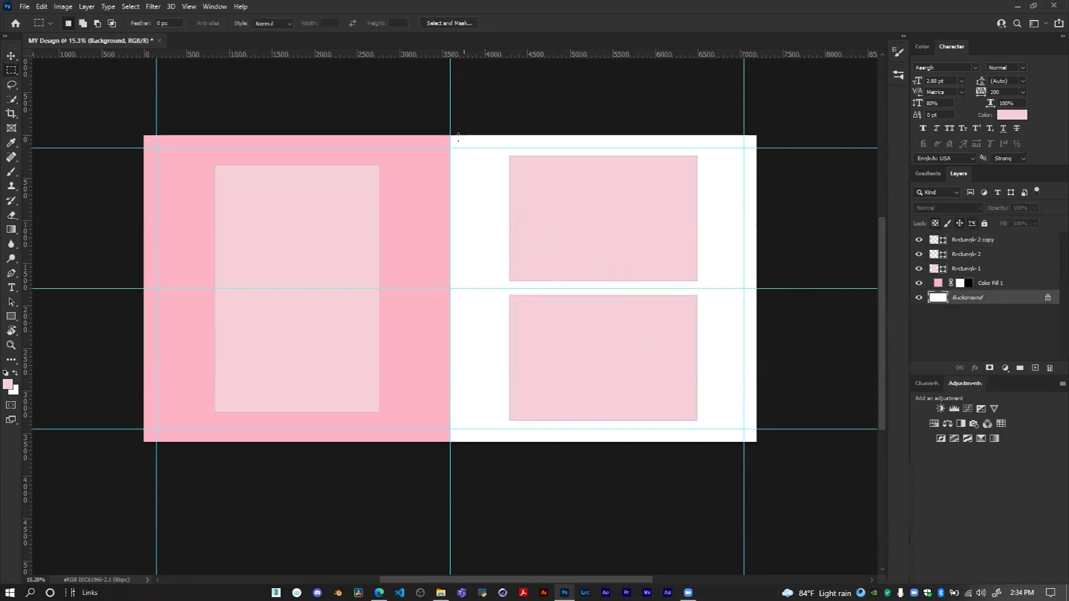
pyautogui.moveTo(747, 440); pyautogui.dragTo(756, 443)
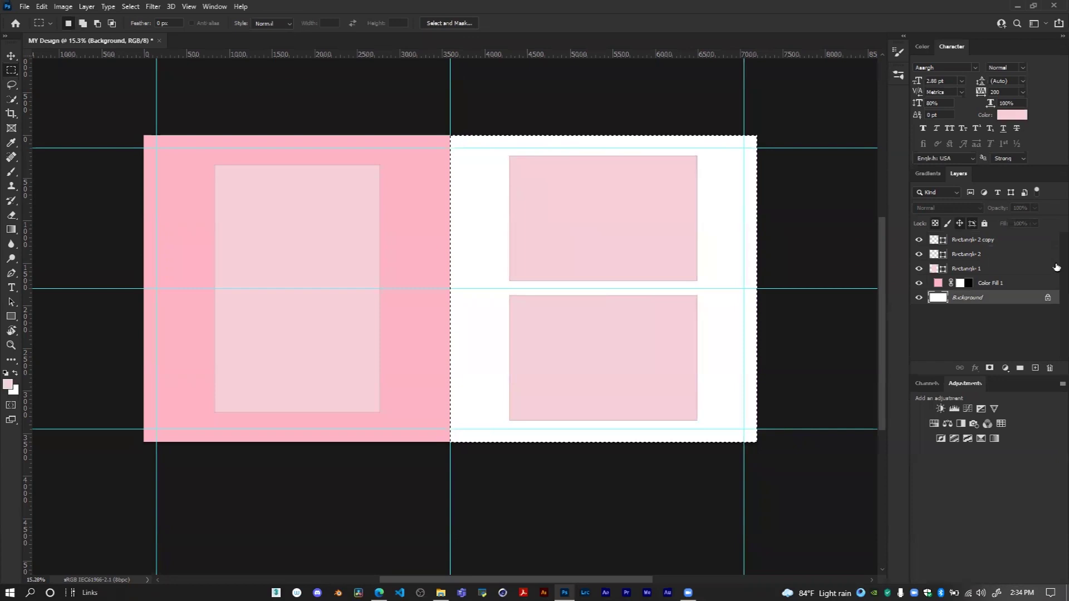
# Align the Rectangle 2 copy layer to the vertical center of the selected white half, and move it back below the upper rectangle
pyautogui.click(978, 240)
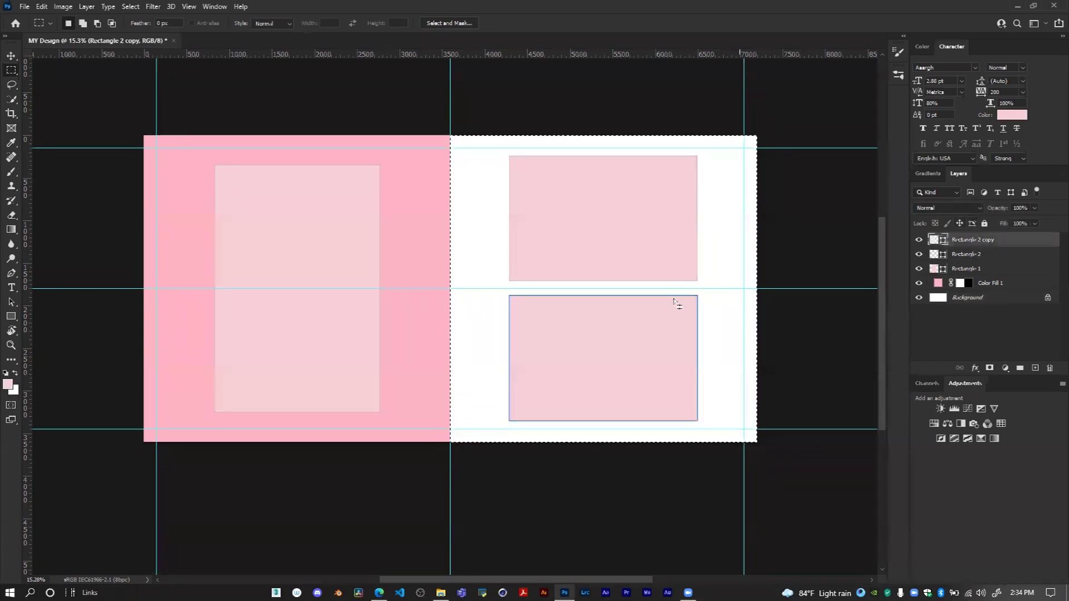
pyautogui.click(11, 56)
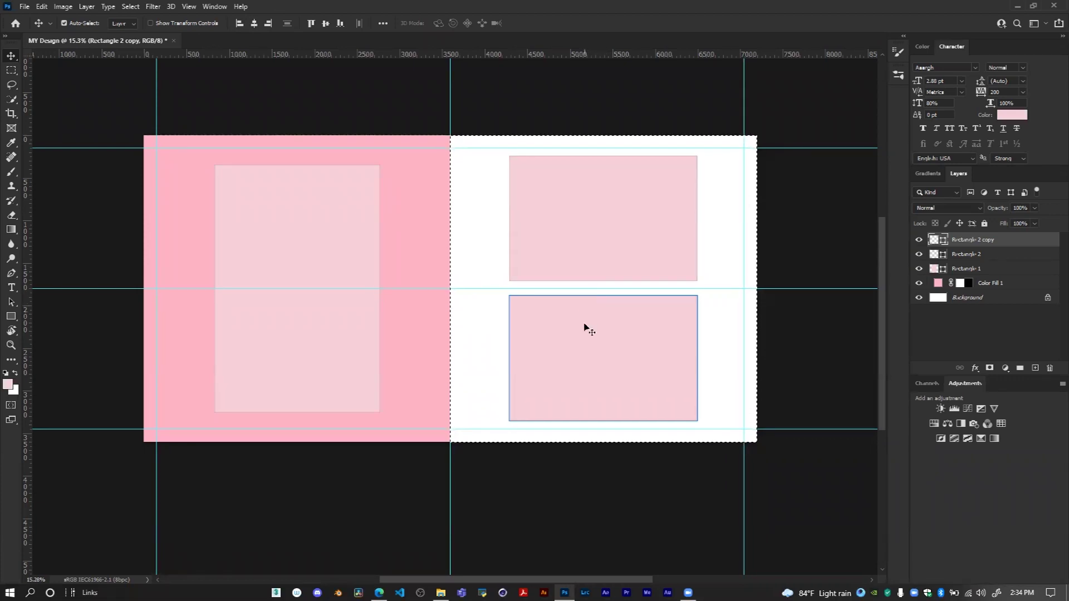
pyautogui.click(326, 24)
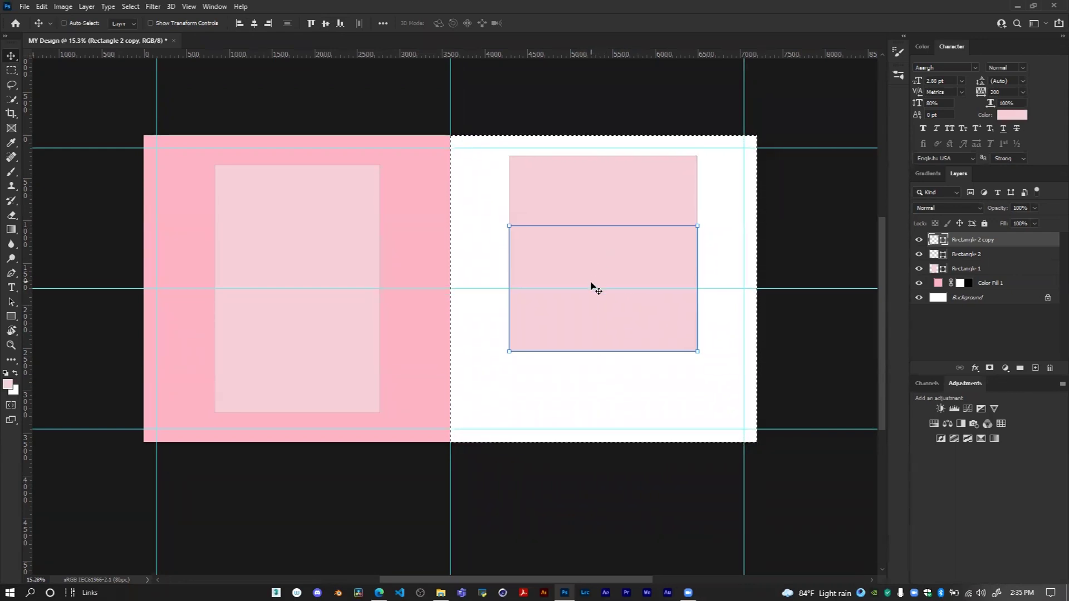
pyautogui.moveTo(595, 289); pyautogui.dragTo(596, 359)
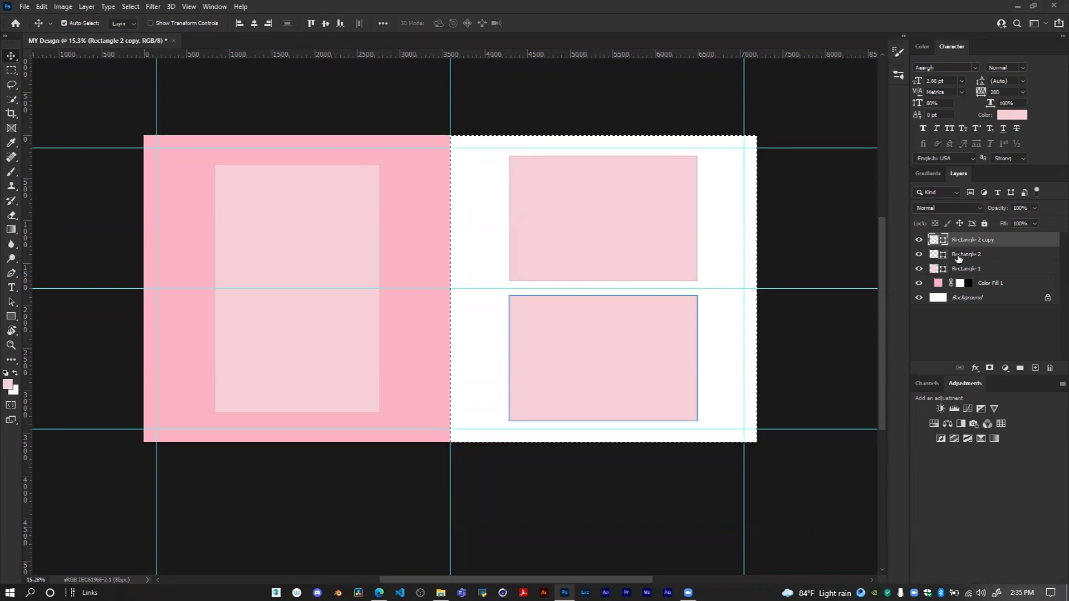
# Clear the selection and shift the Rectangle 2 layer leftward, off the horizontal center of the white half
pyautogui.click(975, 255)
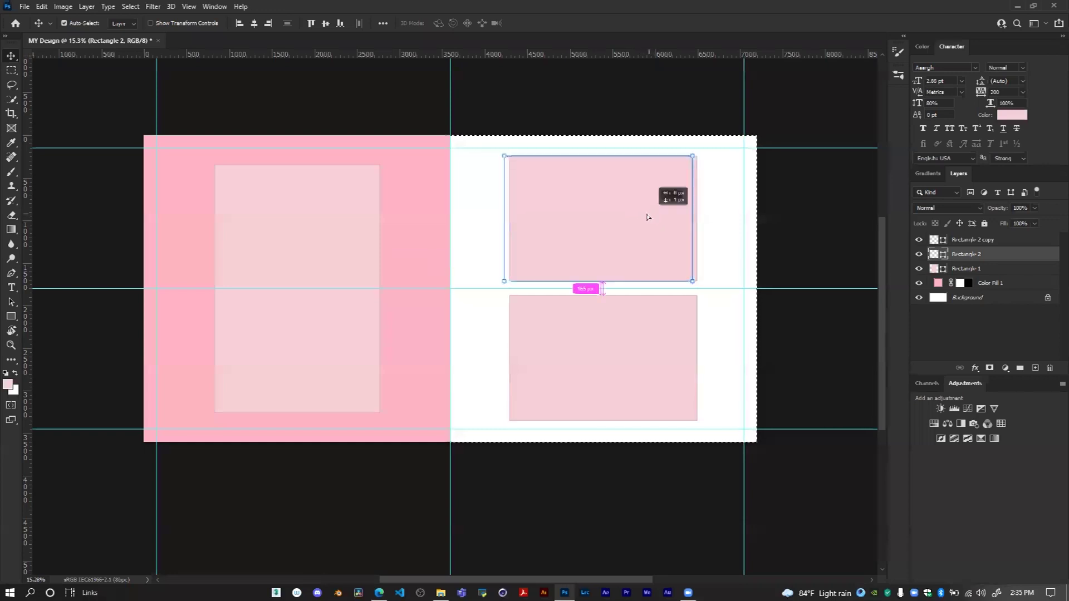
pyautogui.moveTo(703, 224); pyautogui.dragTo(734, 240)
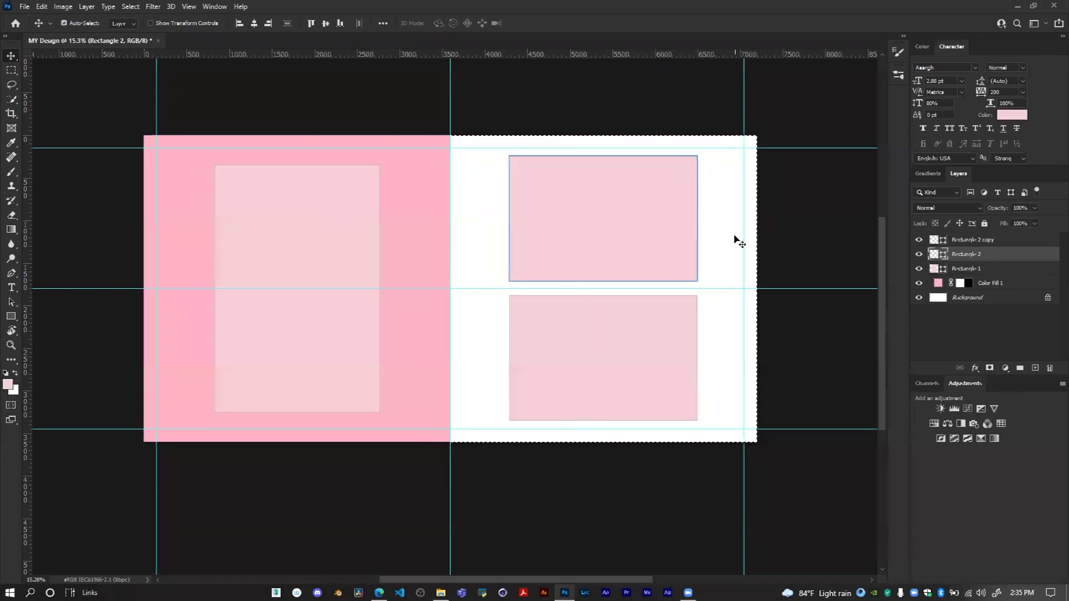
pyautogui.hotkey('ctrl', 'd')
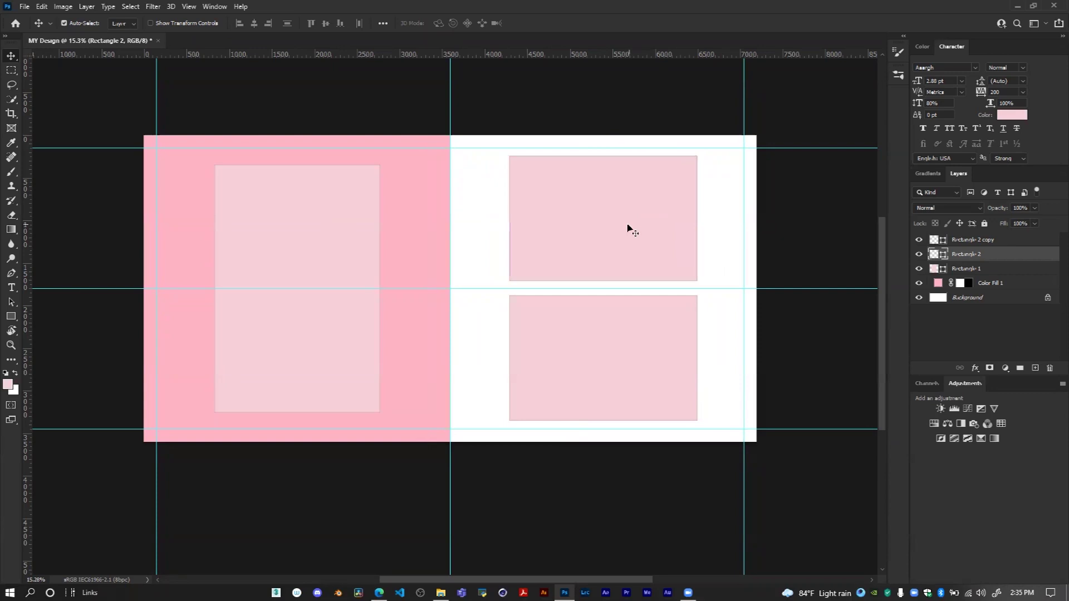
pyautogui.click(797, 210)
# Draw a rectangular marquee around the entire white half and make the Background layer active
pyautogui.press('m')
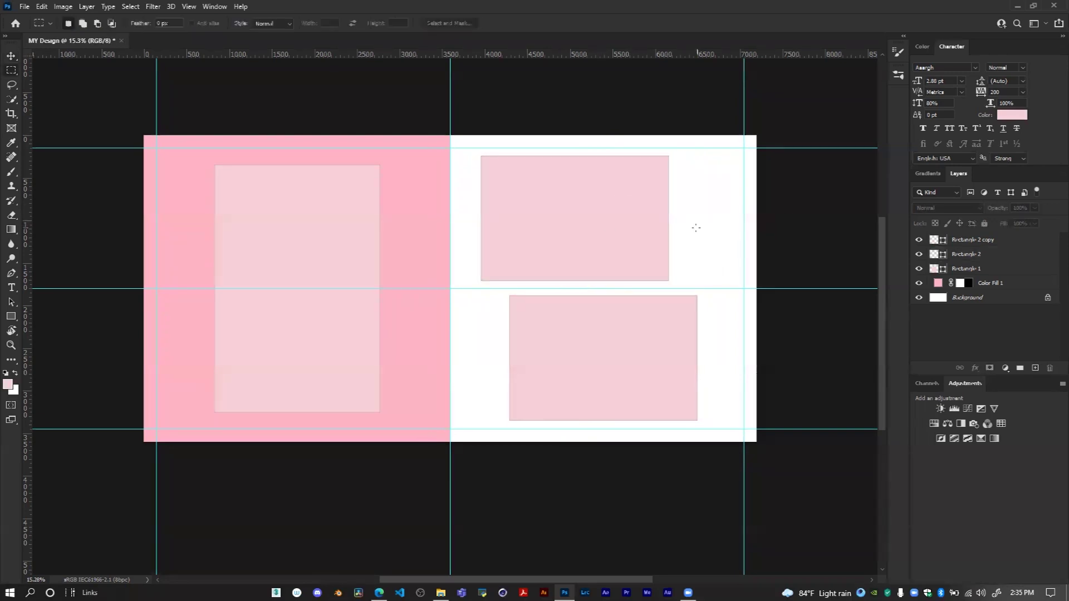
pyautogui.moveTo(449, 134); pyautogui.dragTo(465, 148)
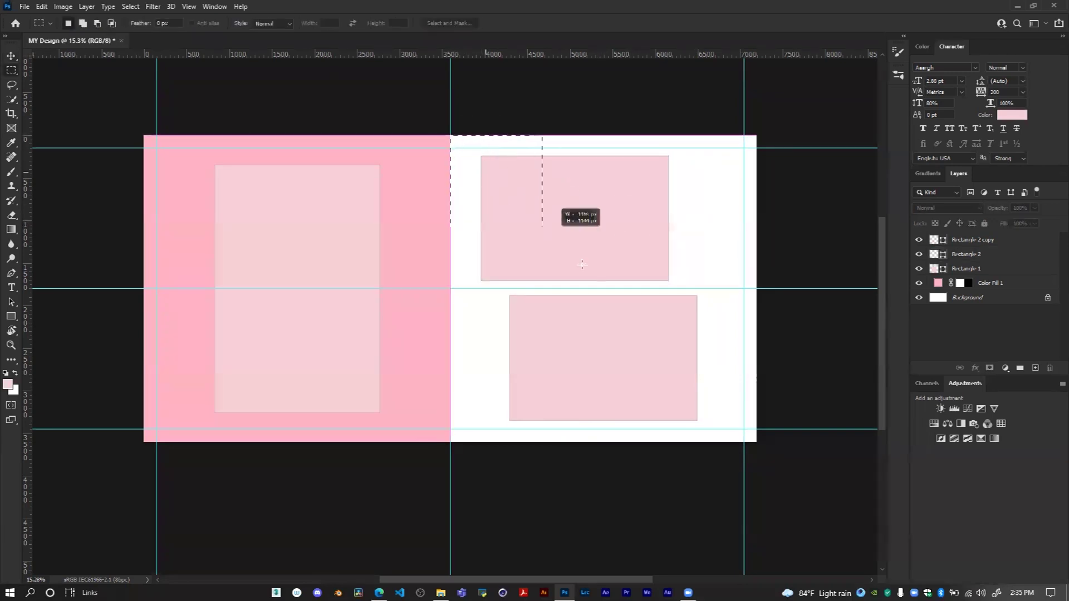
pyautogui.moveTo(761, 443); pyautogui.dragTo(757, 442)
pyautogui.click(968, 297)
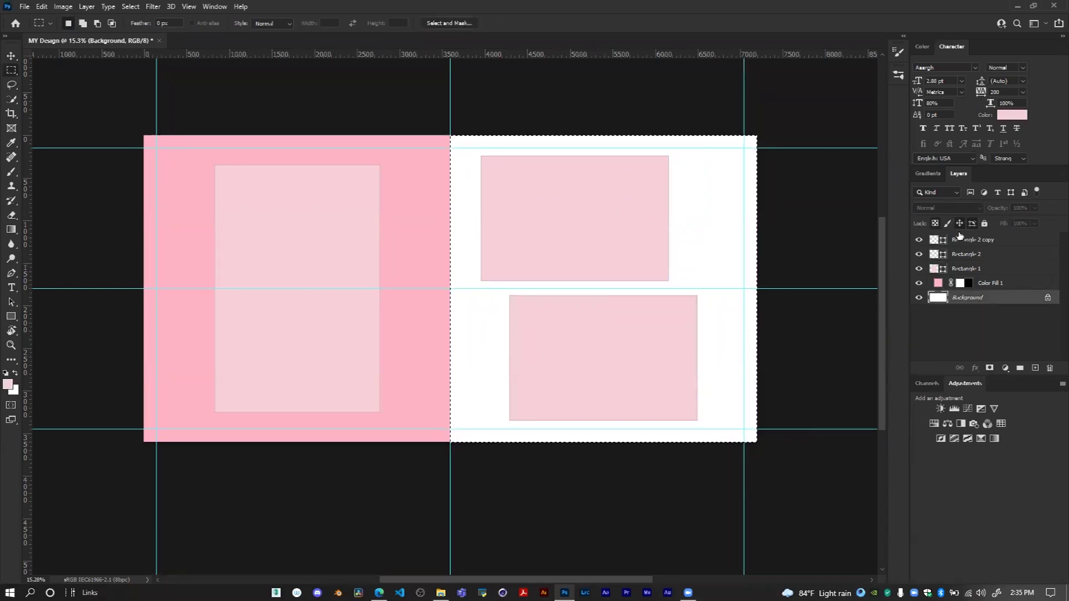
# Center the Rectangle 2 layer horizontally within the selected white half, and clear the selection
pyautogui.click(973, 241)
pyautogui.click(974, 255)
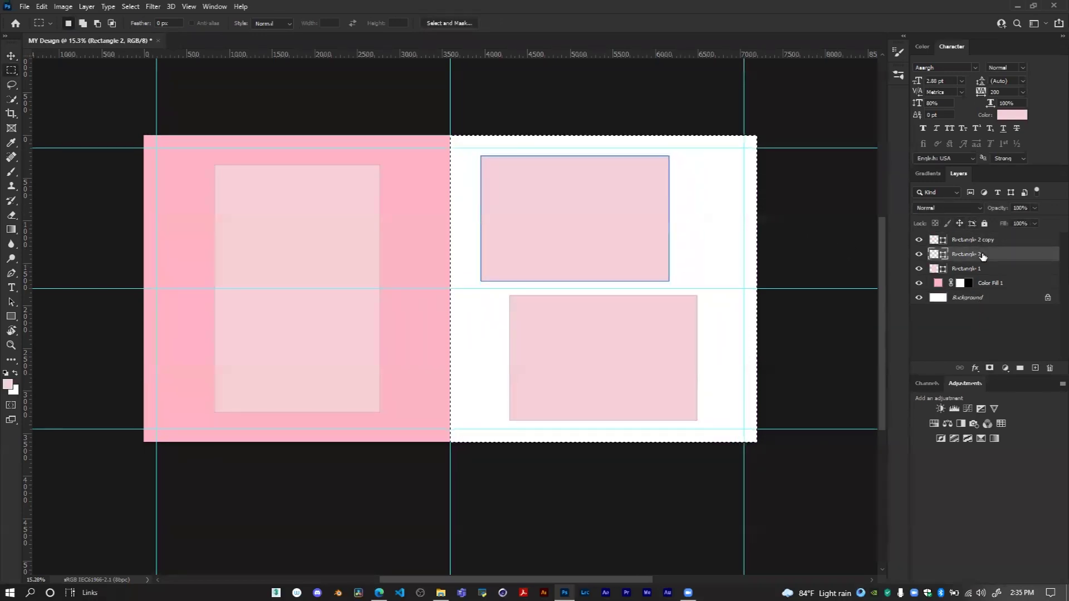
pyautogui.click(13, 55)
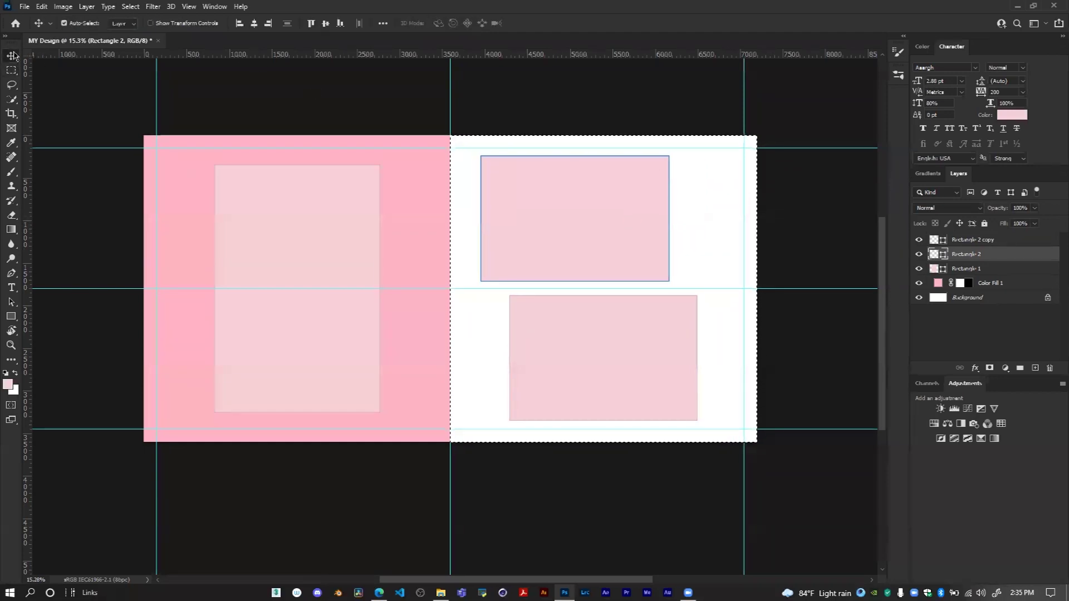
pyautogui.click(325, 27)
pyautogui.hotkey('ctrl', 'z')
pyautogui.click(254, 23)
pyautogui.click(662, 126)
pyautogui.click(612, 208)
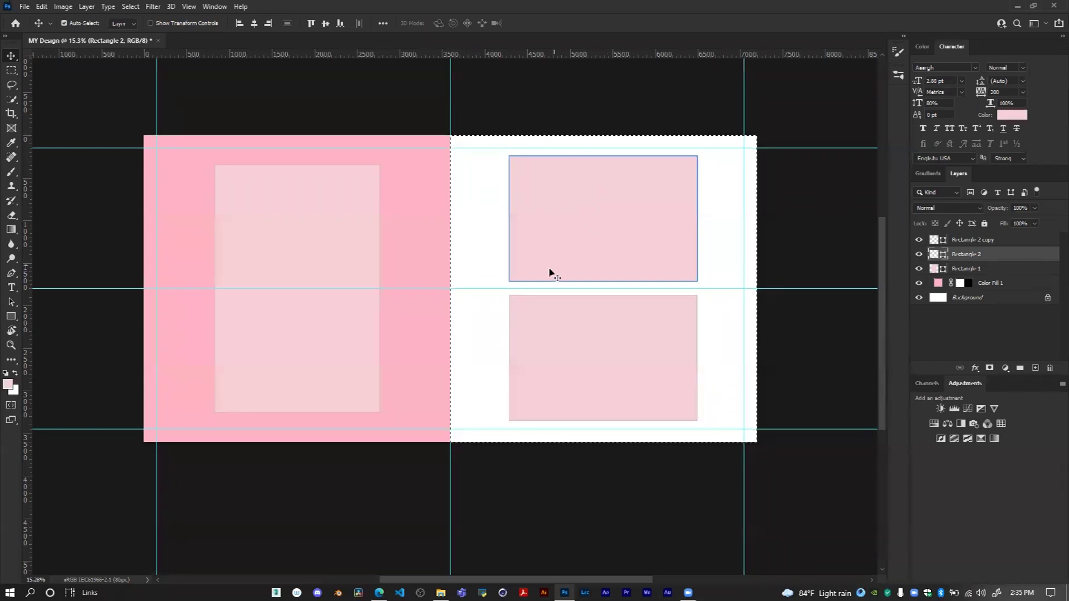
pyautogui.click(843, 243)
pyautogui.press('ctrl')
pyautogui.hotkey('ctrl', 'd')
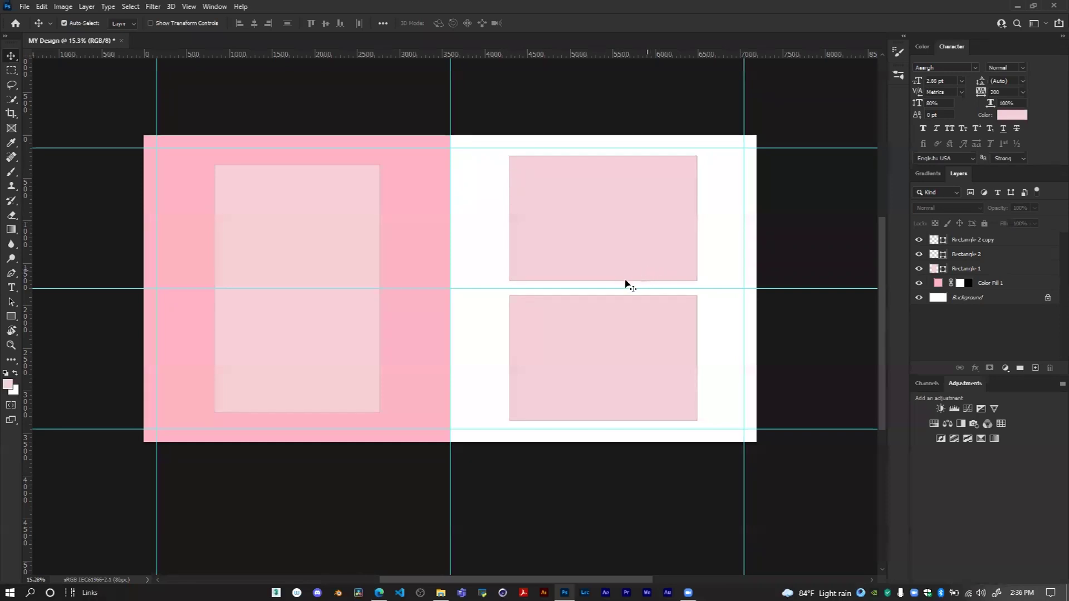
pyautogui.click(587, 228)
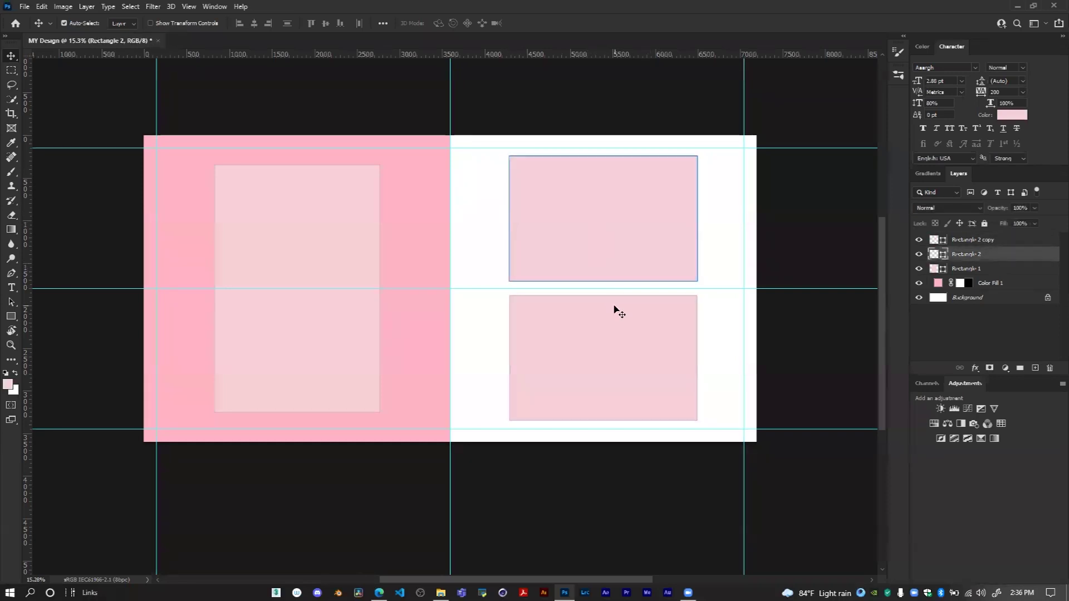
# Try a black outside Stroke layer effect on Rectangle 1, reducing its size from 27 px to 7 px, and discard it
pyautogui.click(336, 245)
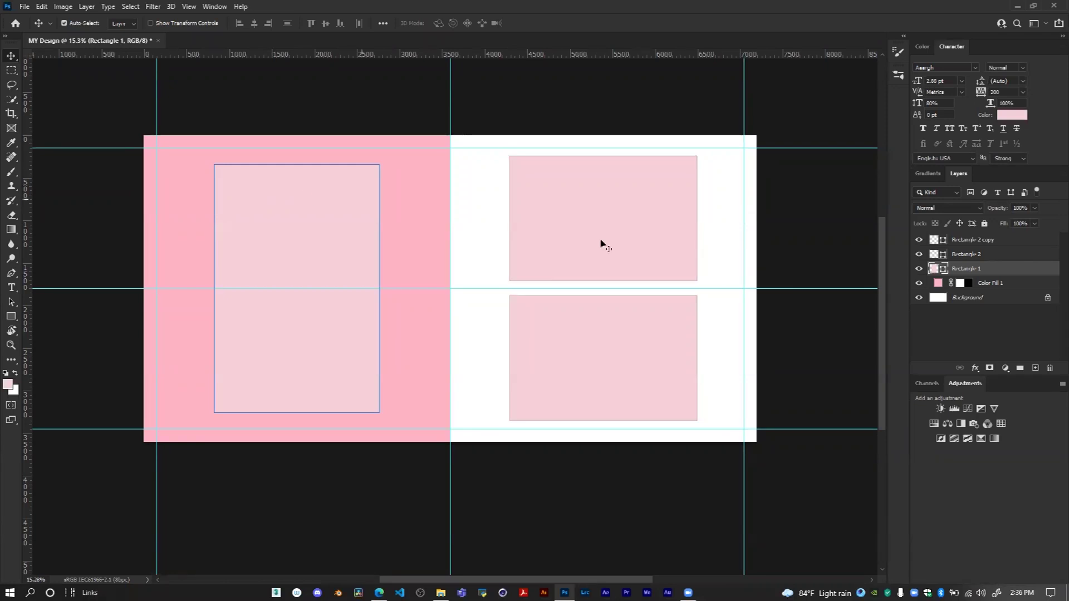
pyautogui.rightClick(998, 270)
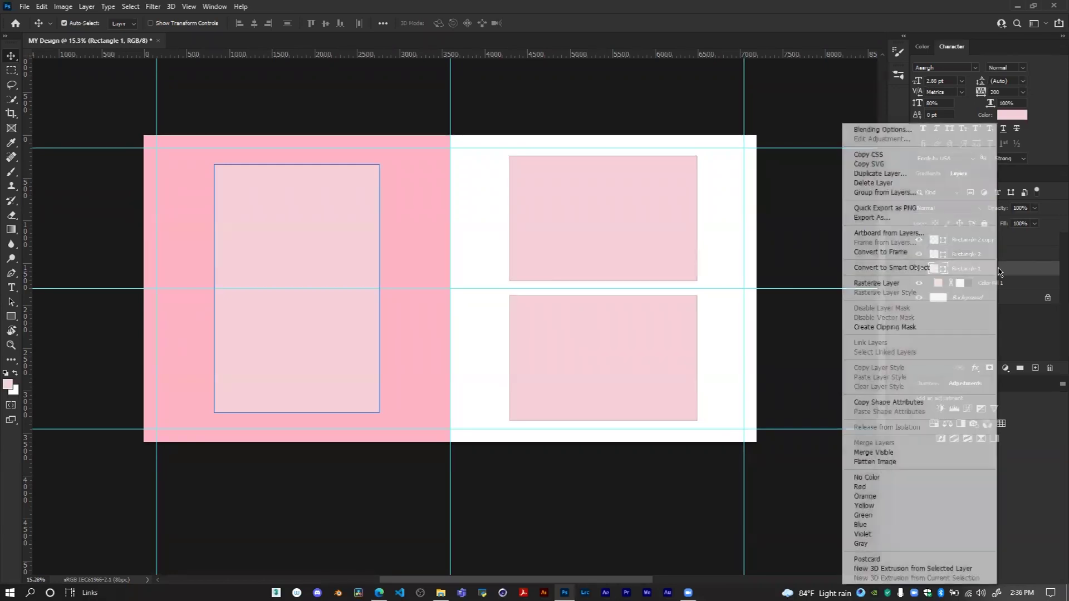
pyautogui.click(916, 133)
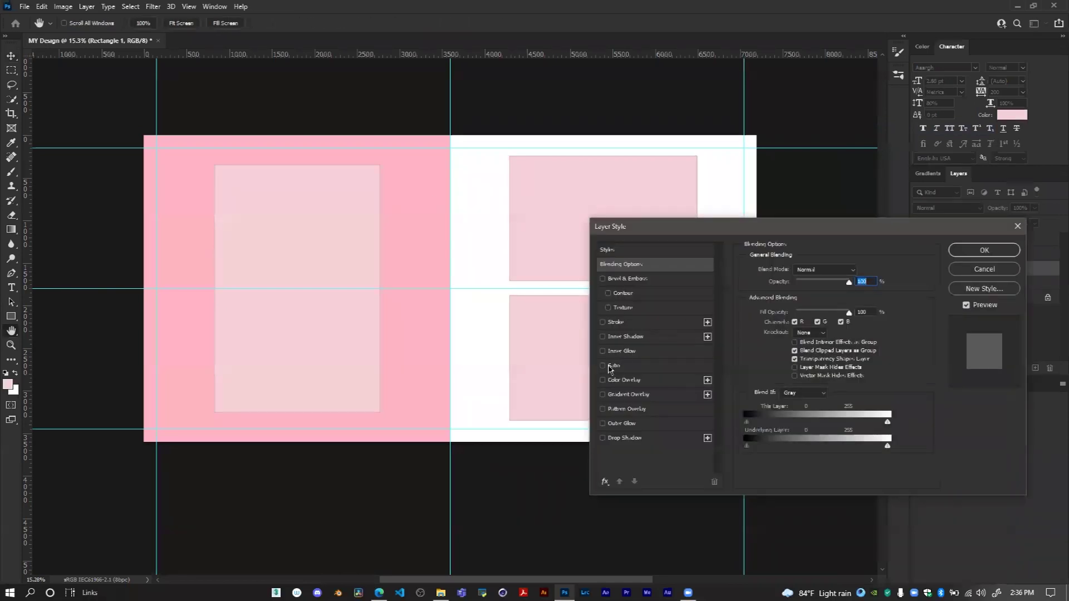
pyautogui.click(615, 323)
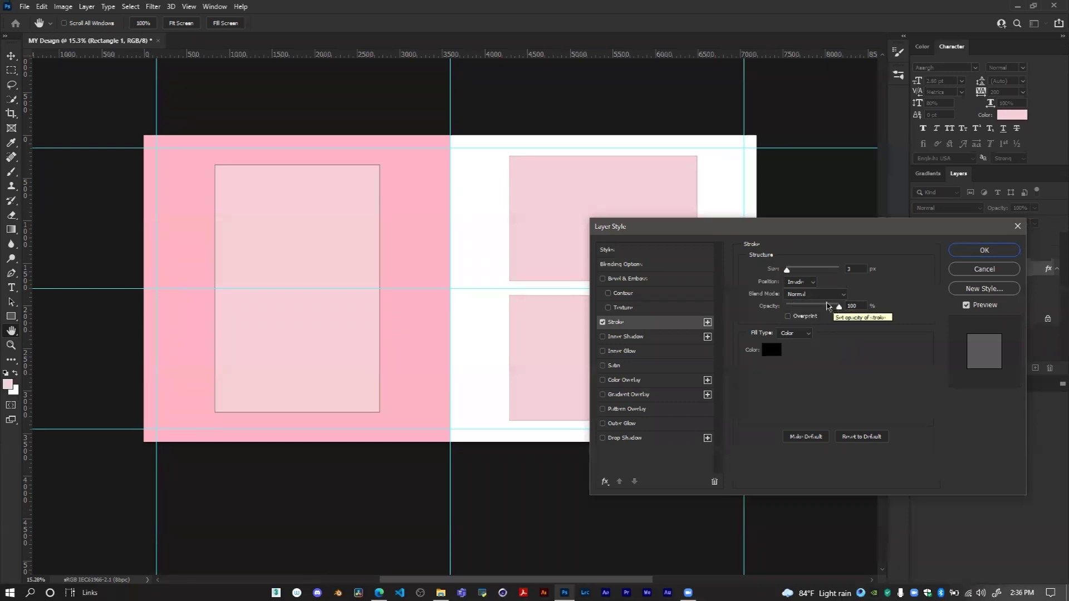
pyautogui.click(795, 286)
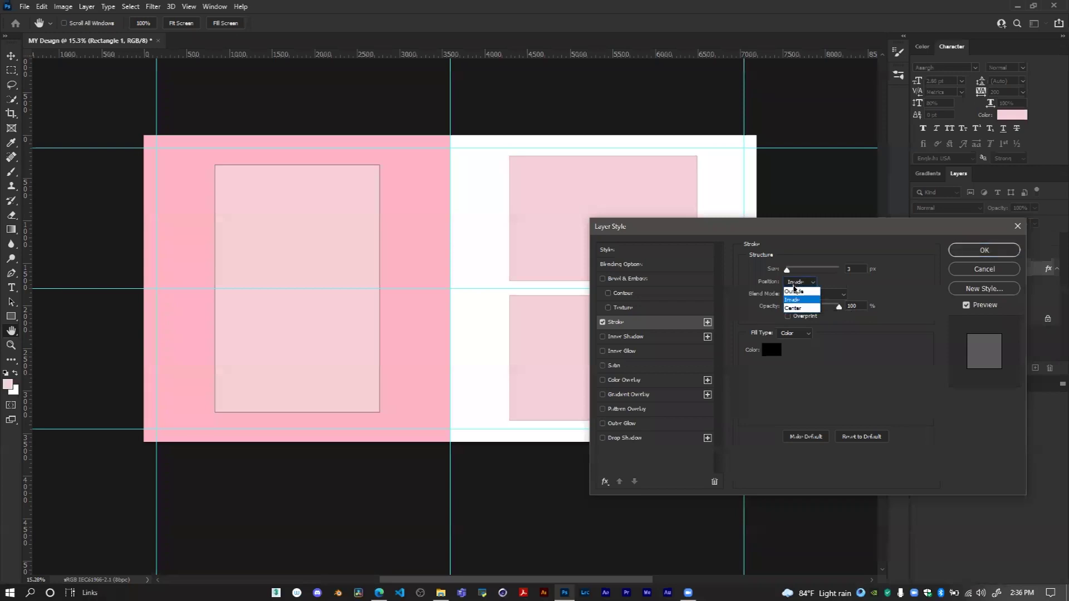
pyautogui.click(800, 294)
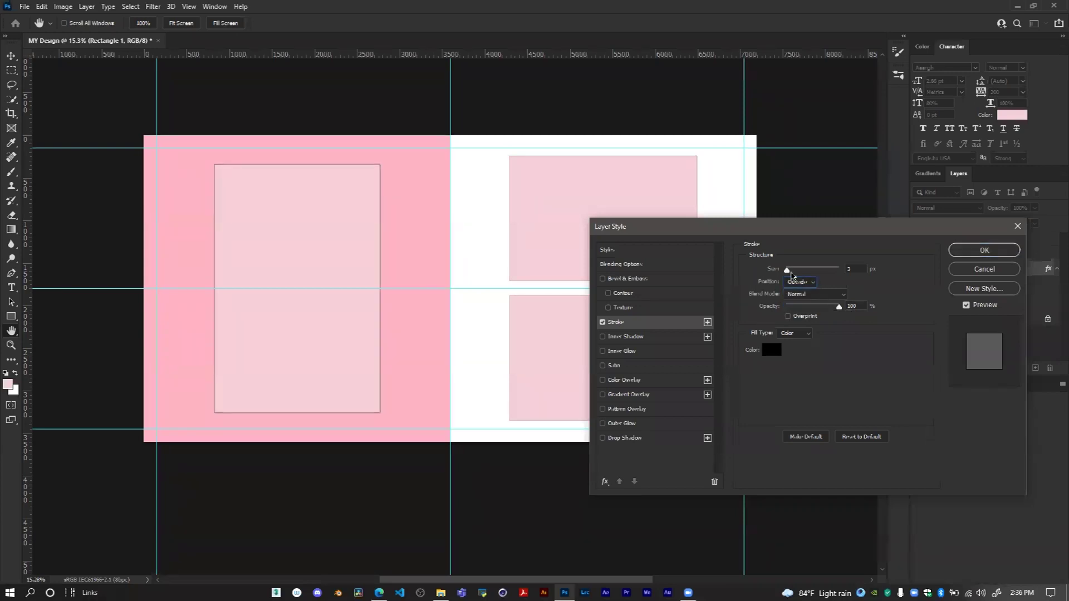
pyautogui.moveTo(788, 273); pyautogui.dragTo(796, 274)
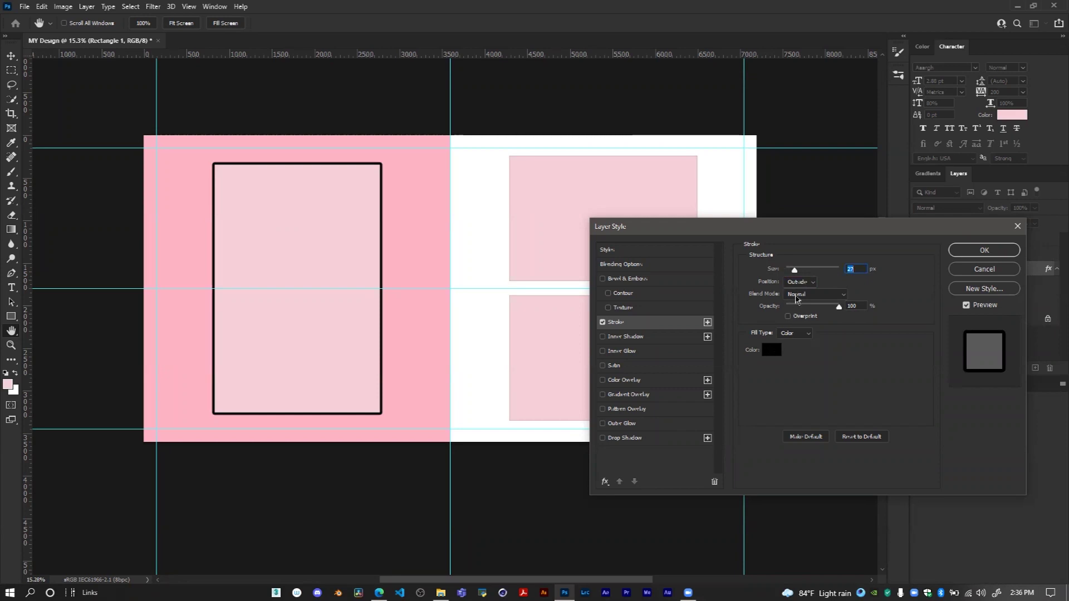
pyautogui.moveTo(795, 270); pyautogui.dragTo(791, 271)
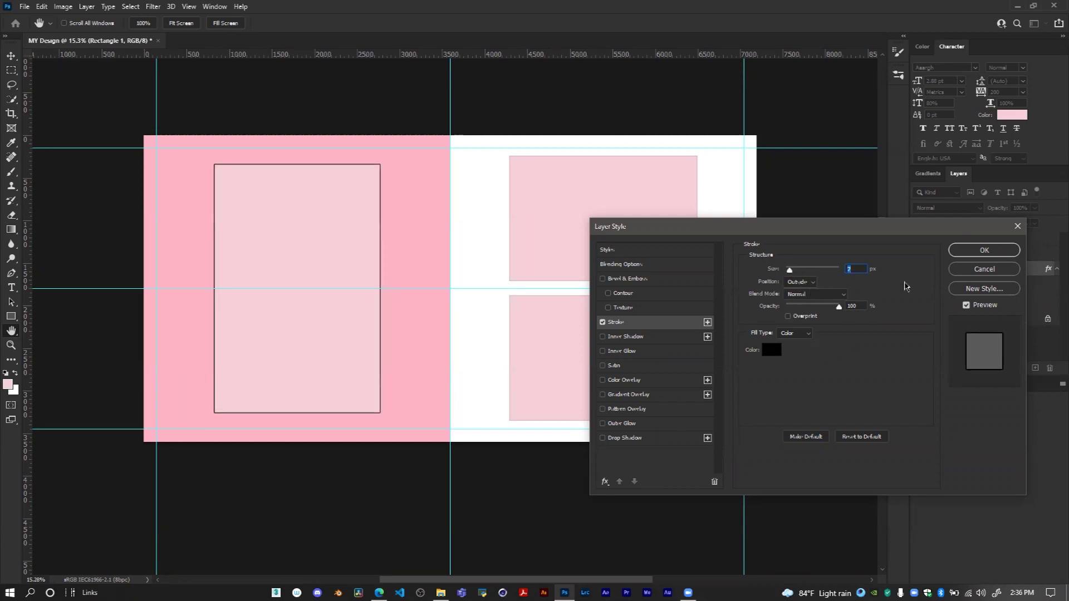
pyautogui.click(1016, 228)
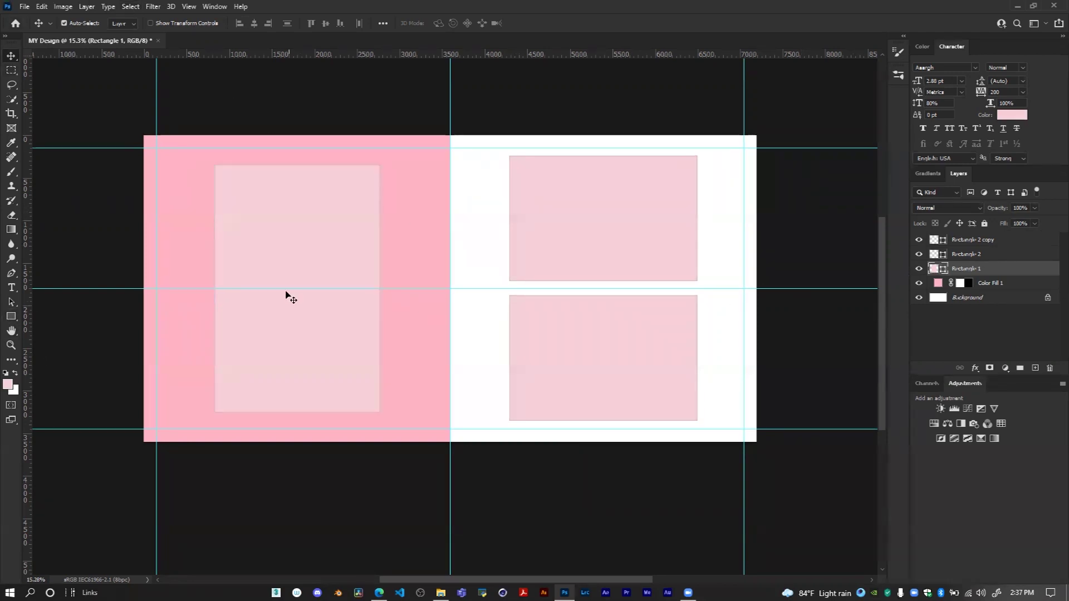
# With the Rectangle tool active, try a thinner black Stroke effect on Rectangle 1, switching its position between Outside and Inside, and cancel it
pyautogui.click(15, 318)
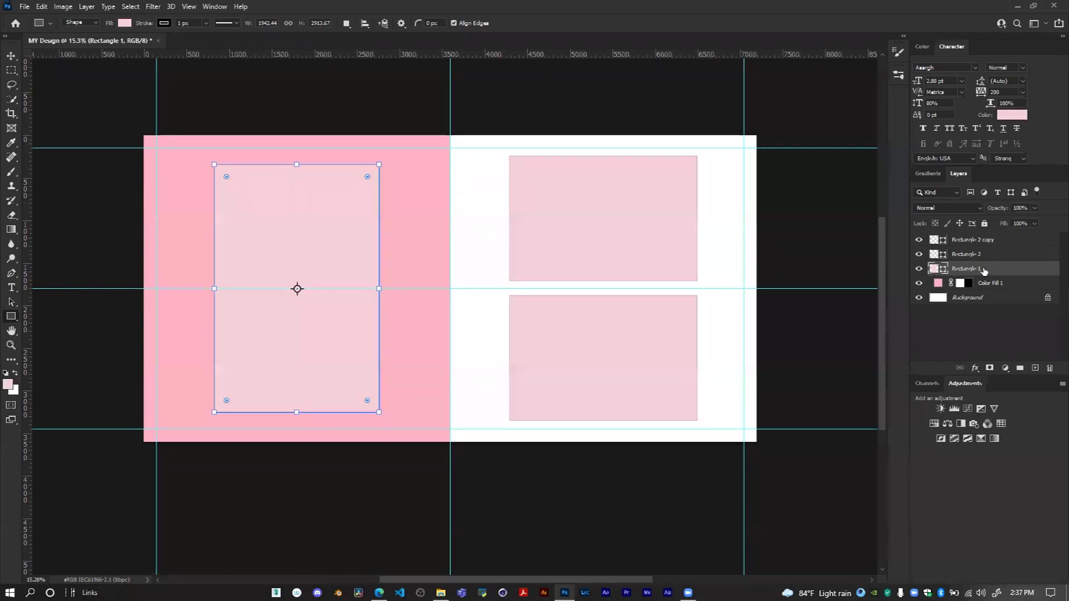
pyautogui.rightClick(984, 271)
pyautogui.click(879, 130)
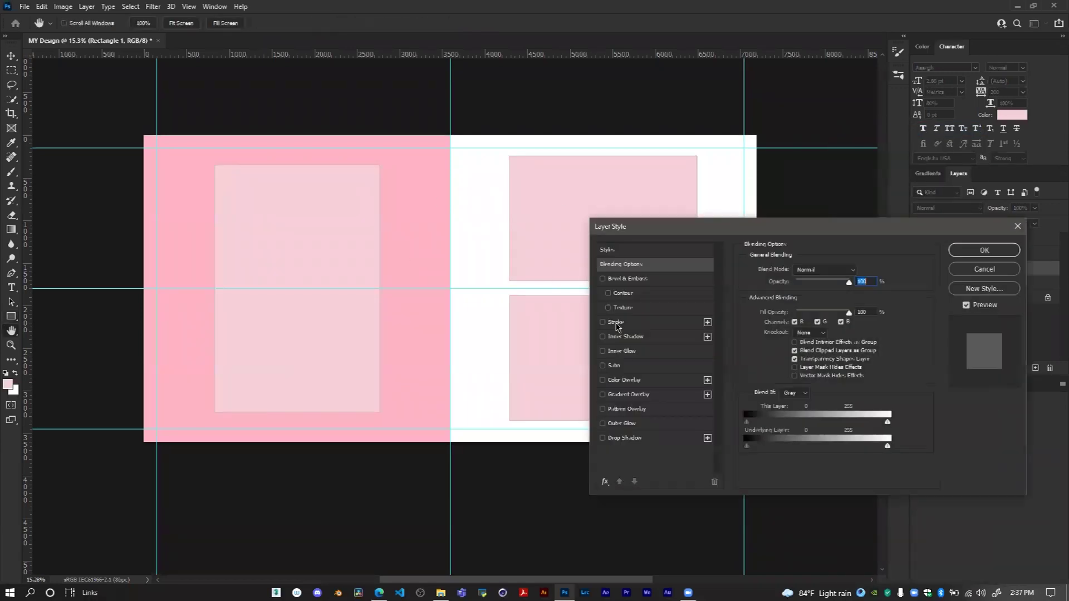
pyautogui.click(616, 323)
pyautogui.click(804, 282)
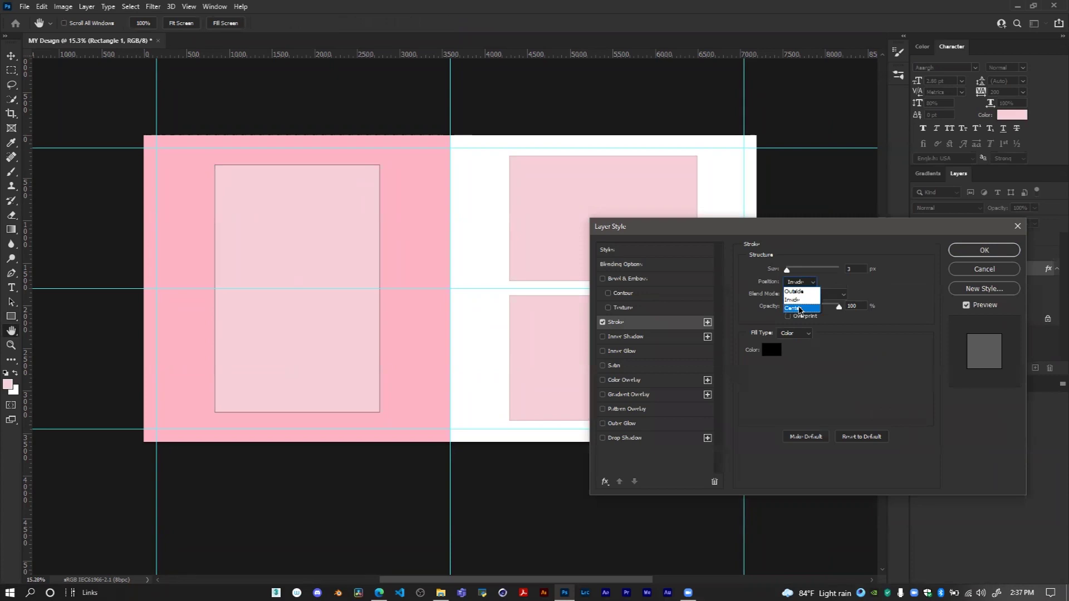
pyautogui.click(800, 293)
pyautogui.moveTo(787, 270)
pyautogui.mouseDown()
pyautogui.moveTo(836, 273)
pyautogui.moveTo(784, 271)
pyautogui.mouseUp()
pyautogui.click(797, 285)
pyautogui.click(797, 296)
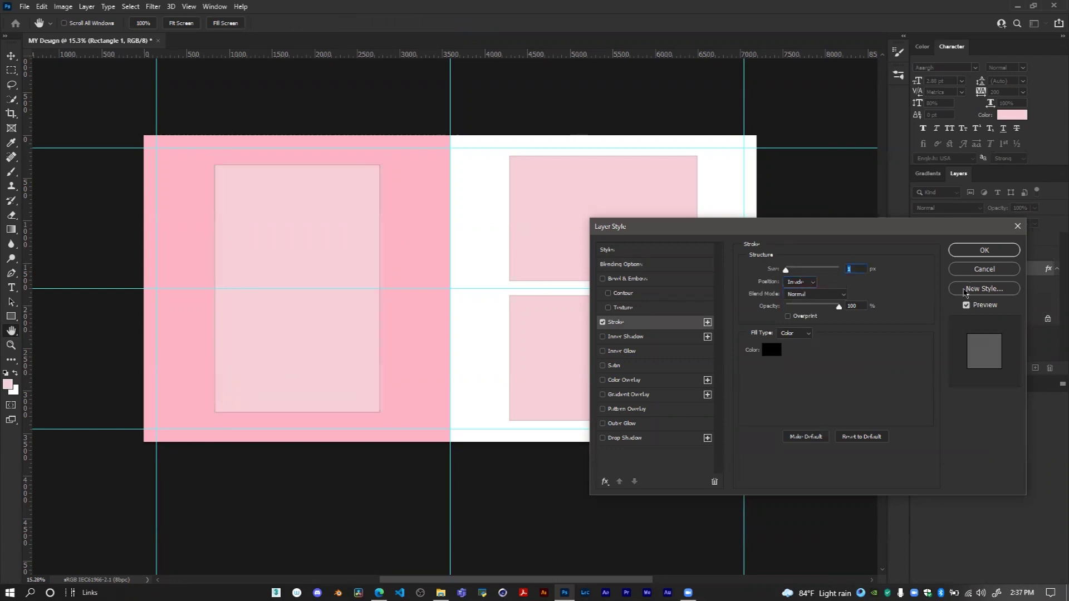
pyautogui.click(980, 270)
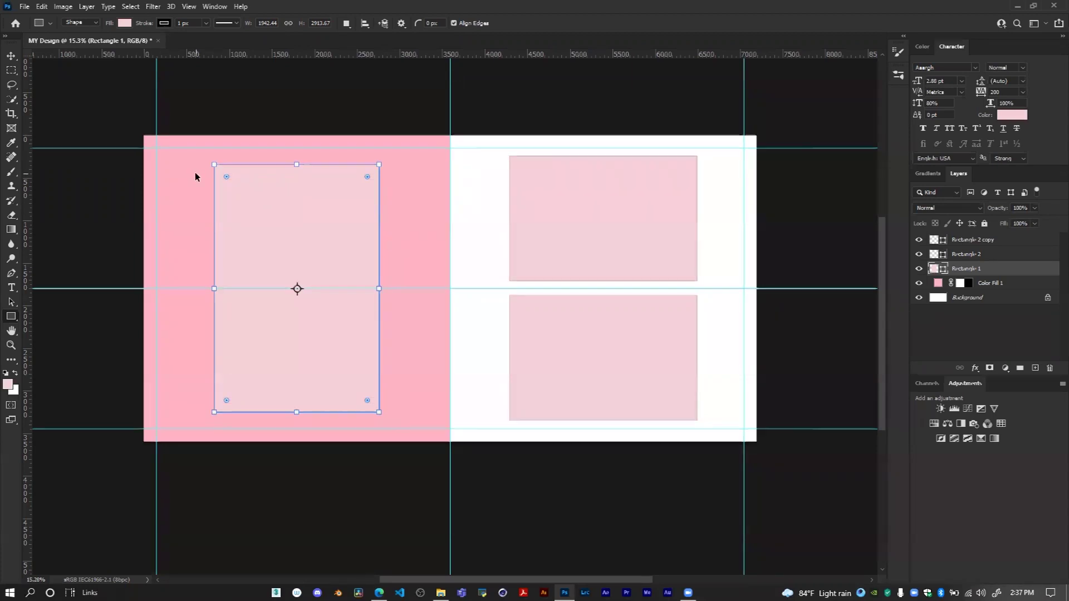
# Open the stroke color options of the Rectangle 1 shape and look through the RGB and CMYK swatch groups
pyautogui.scroll(2, 195, 172)
pyautogui.click(164, 25)
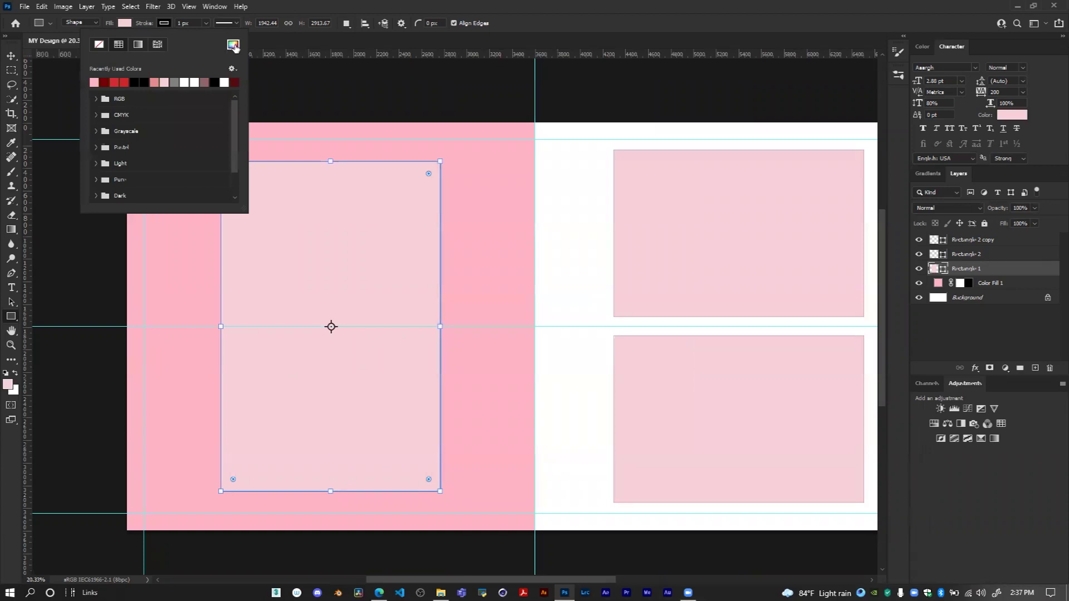
pyautogui.click(95, 100)
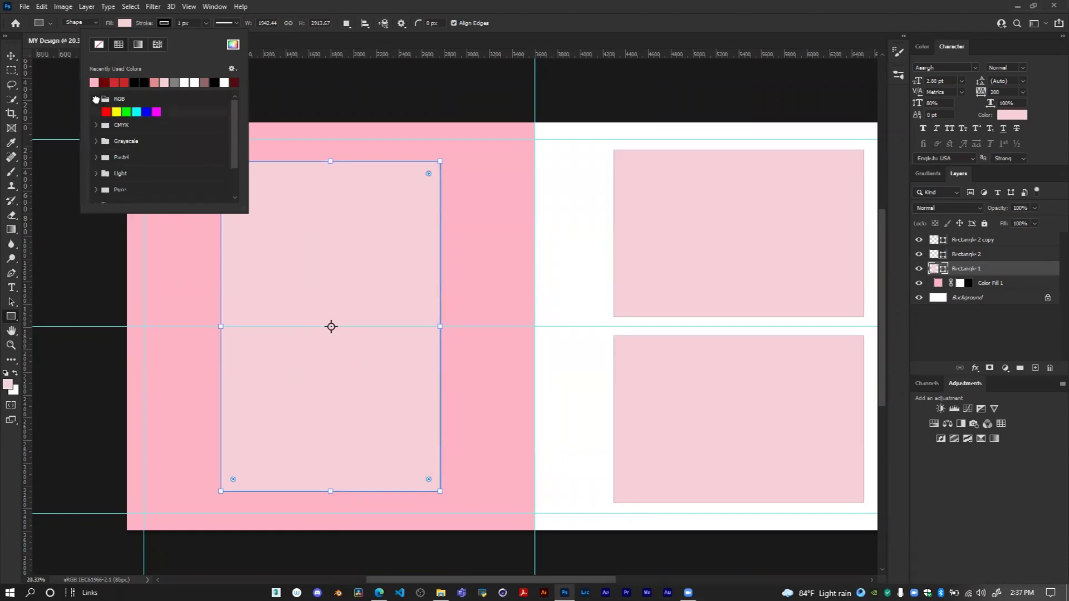
pyautogui.click(96, 99)
pyautogui.click(96, 115)
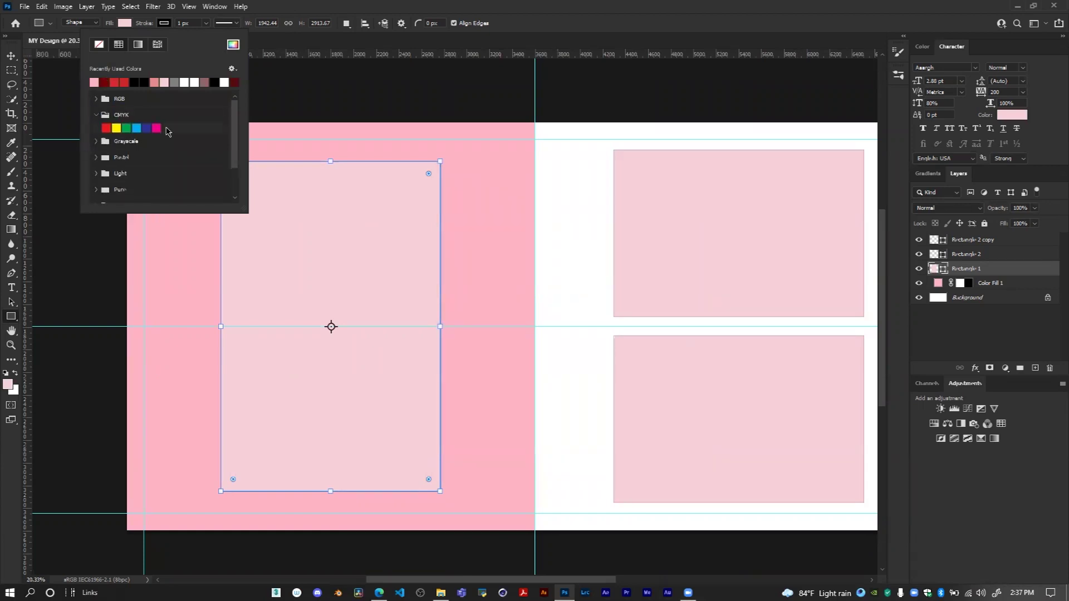
pyautogui.click(96, 100)
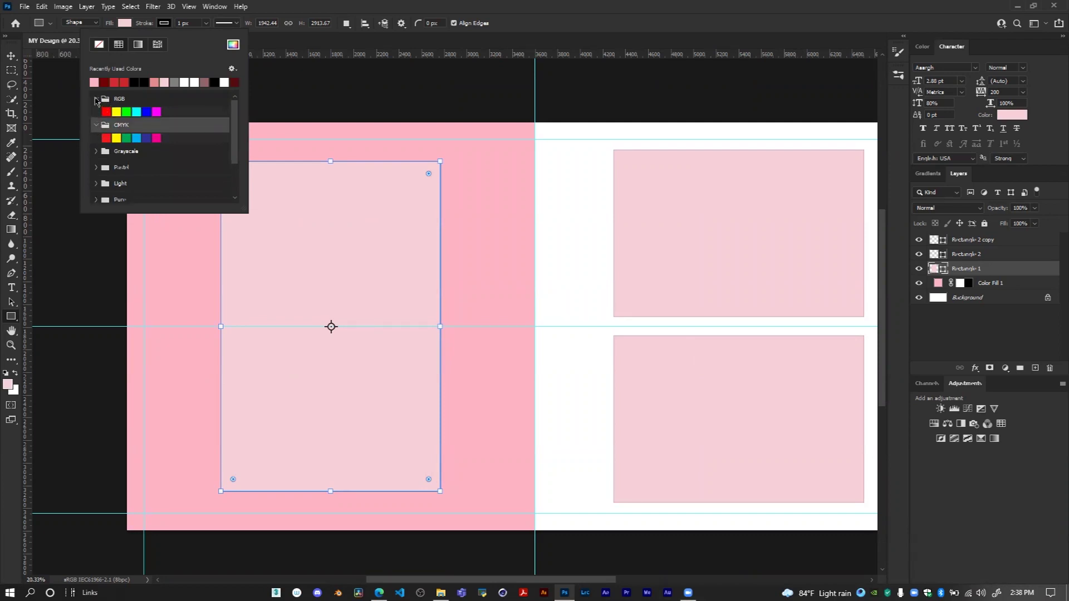
pyautogui.click(96, 99)
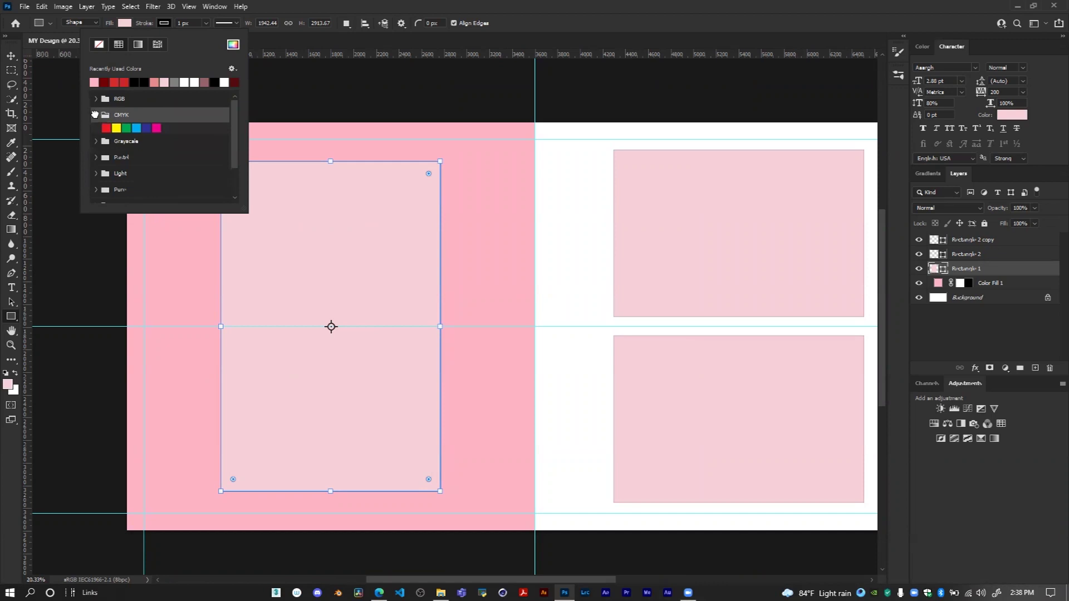
pyautogui.click(95, 115)
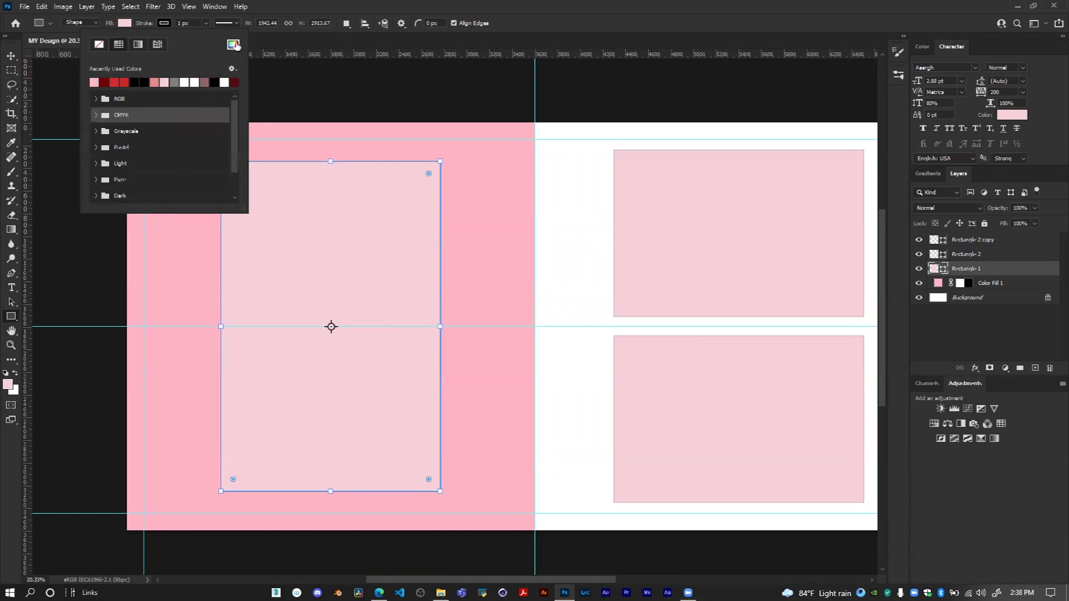
# Set the Rectangle 1 shape's stroke color to white (ffffff) with the Color Picker
pyautogui.click(233, 45)
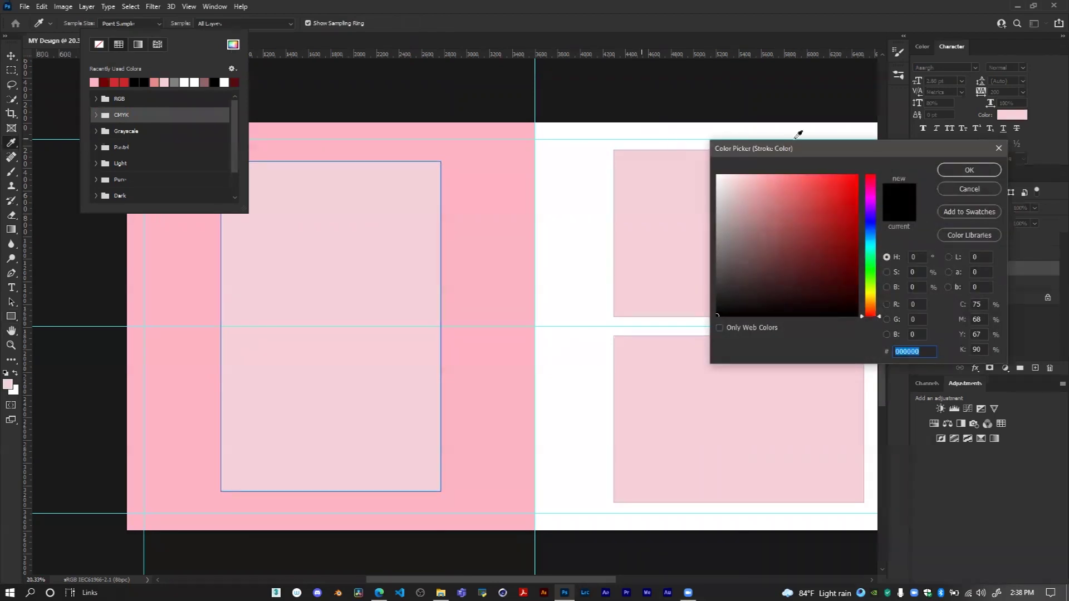
pyautogui.moveTo(795, 152); pyautogui.dragTo(638, 118)
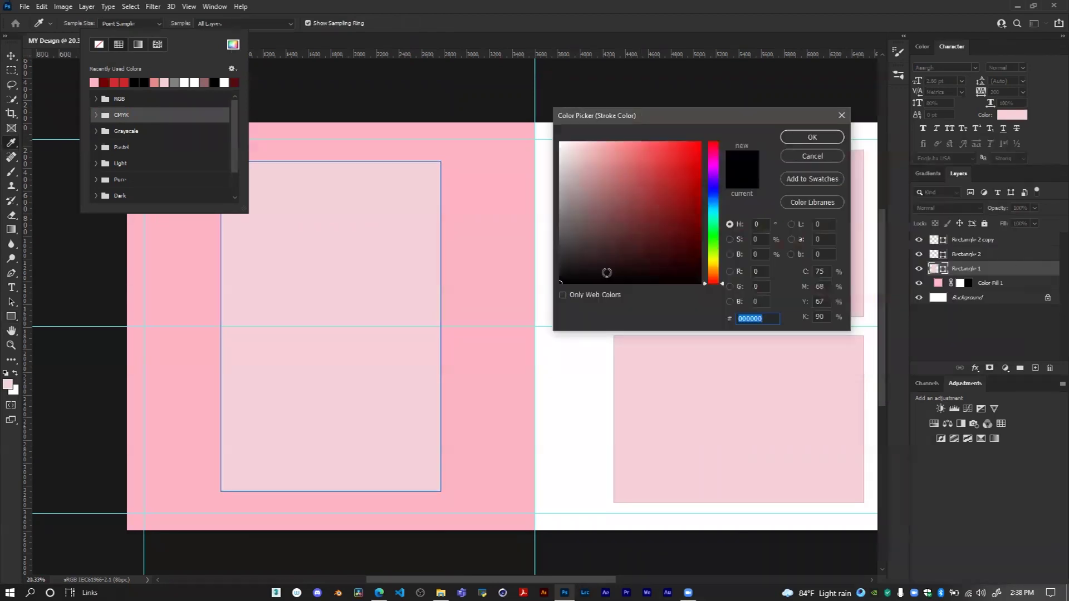
pyautogui.moveTo(571, 207); pyautogui.dragTo(552, 127)
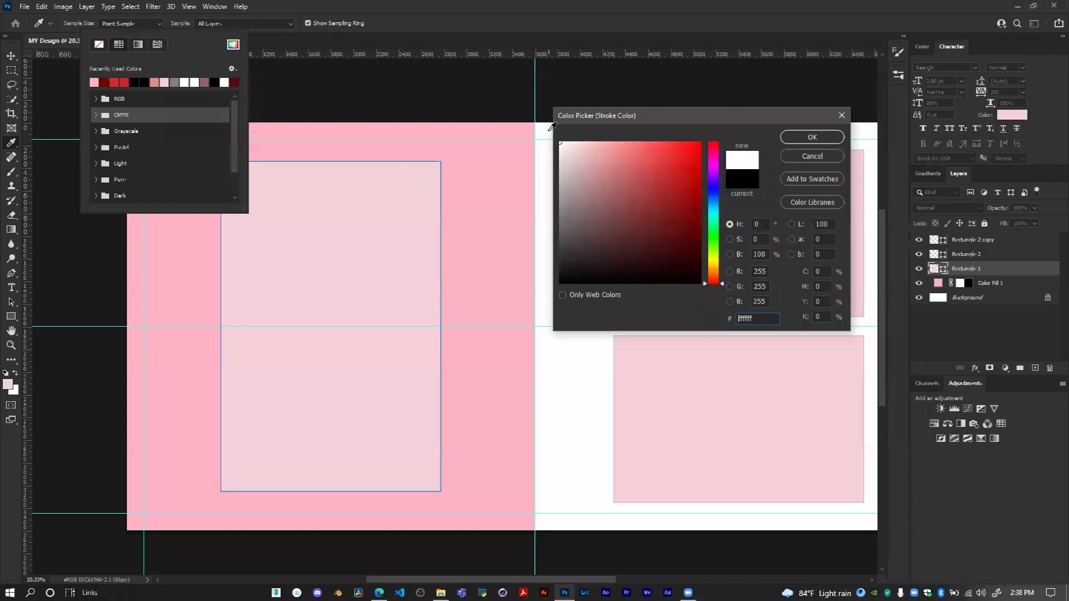
pyautogui.click(812, 136)
pyautogui.click(302, 41)
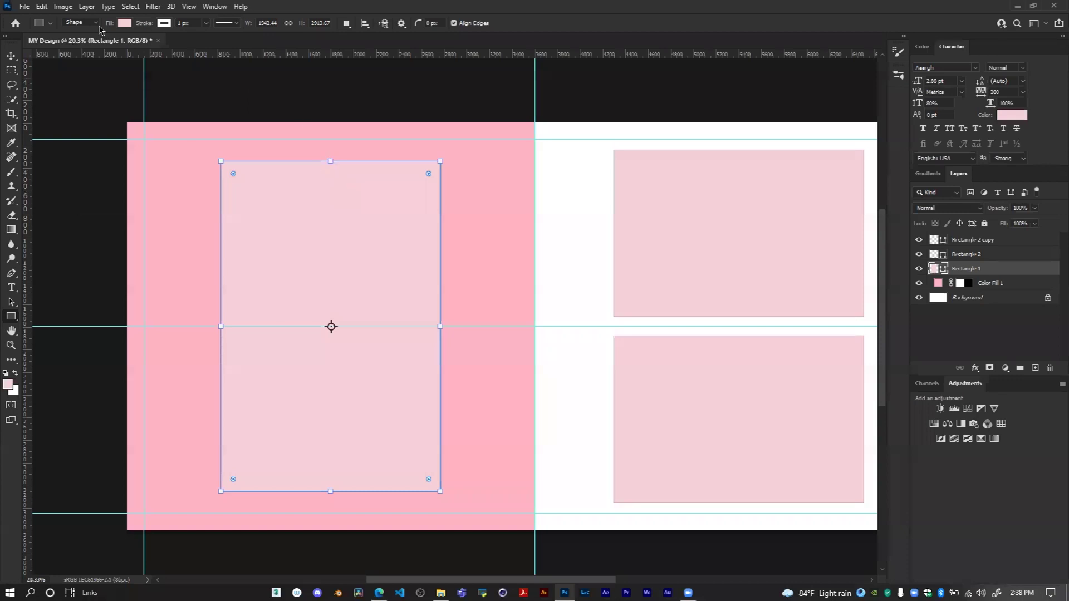
# Set the stroke width of the tall rectangle on the pink page to about 32 px
pyautogui.click(194, 25)
pyautogui.click(206, 25)
pyautogui.moveTo(207, 38); pyautogui.dragTo(217, 37)
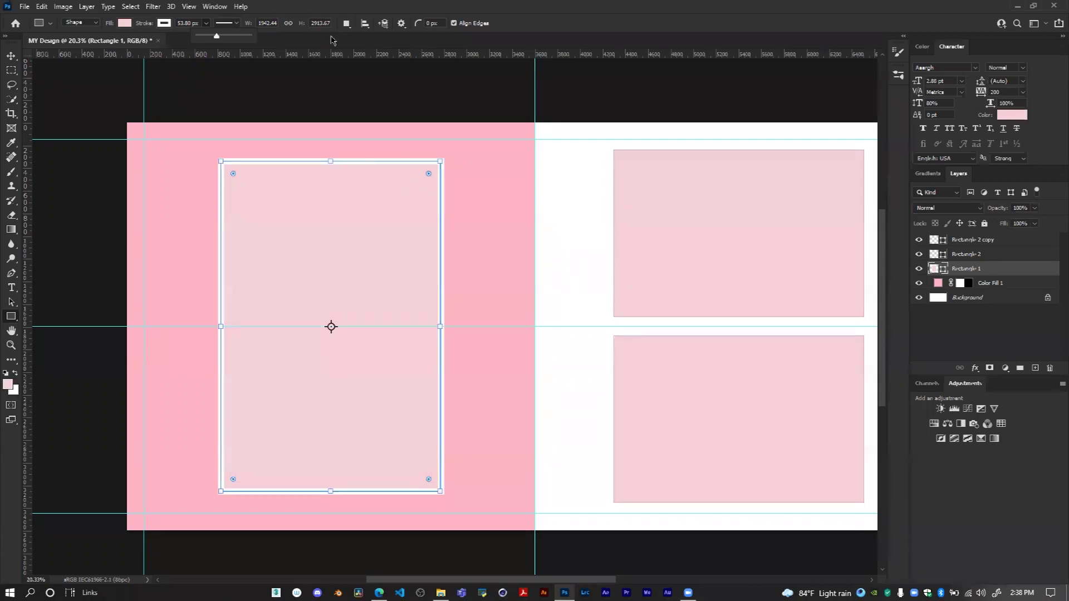
pyautogui.moveTo(217, 36)
pyautogui.mouseDown()
pyautogui.moveTo(241, 45)
pyautogui.moveTo(213, 42)
pyautogui.mouseUp()
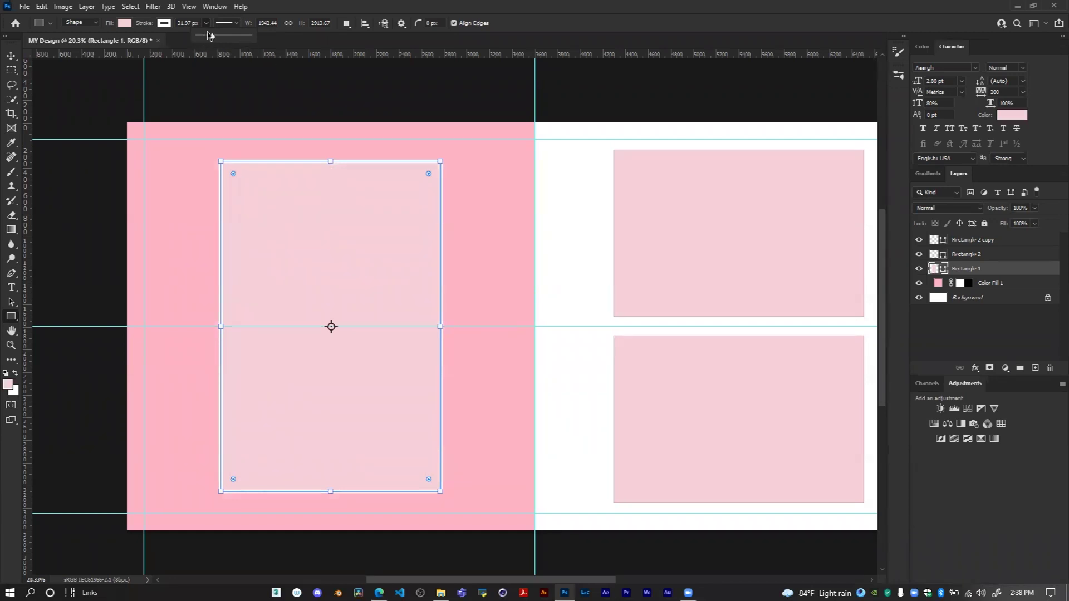
pyautogui.click(207, 27)
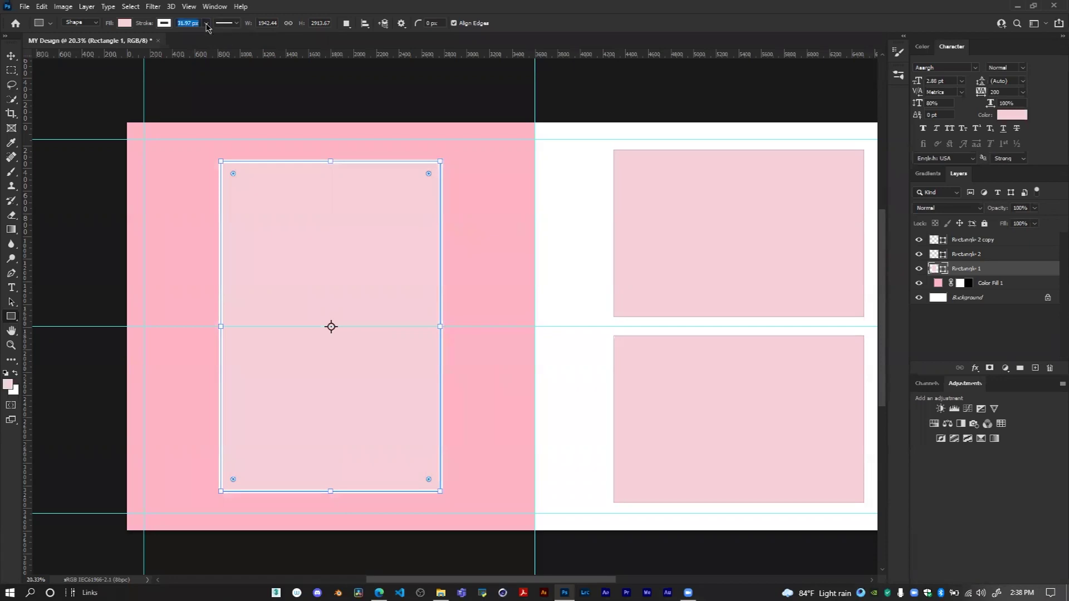
pyautogui.click(236, 25)
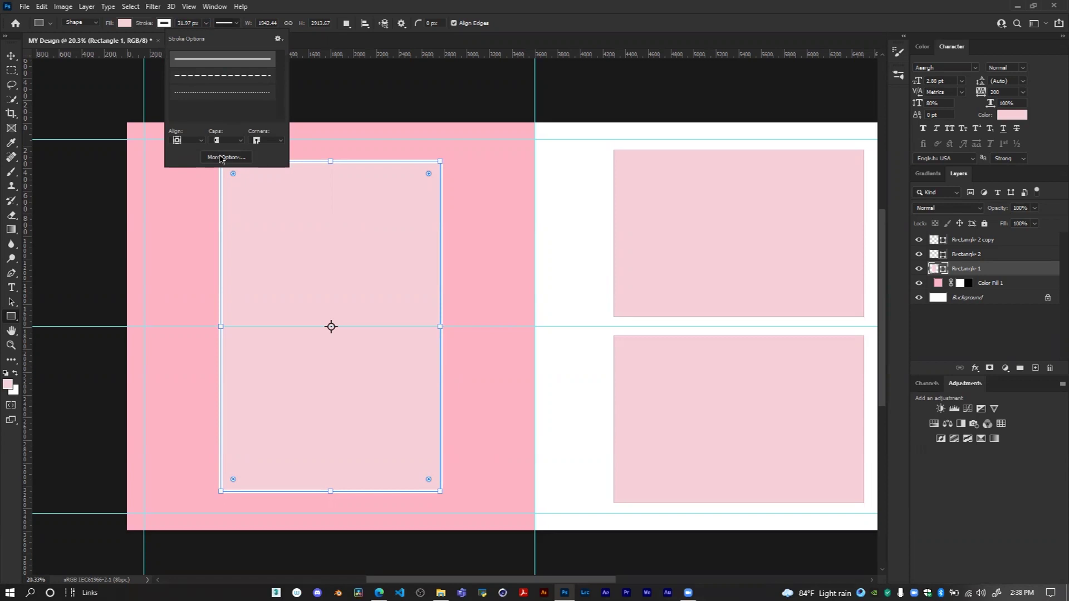
pyautogui.click(342, 83)
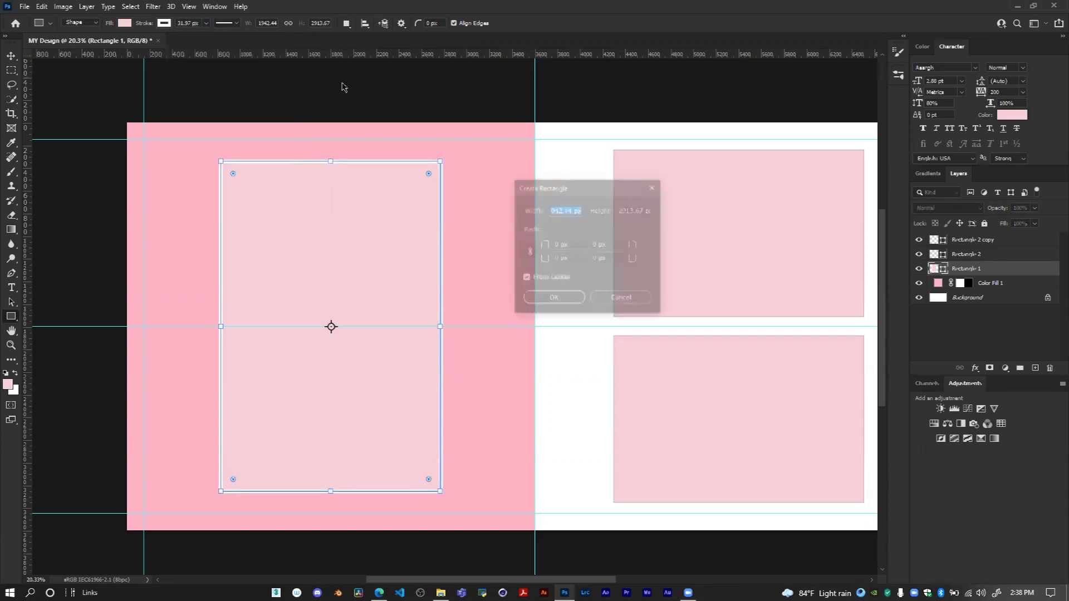
pyautogui.click(650, 188)
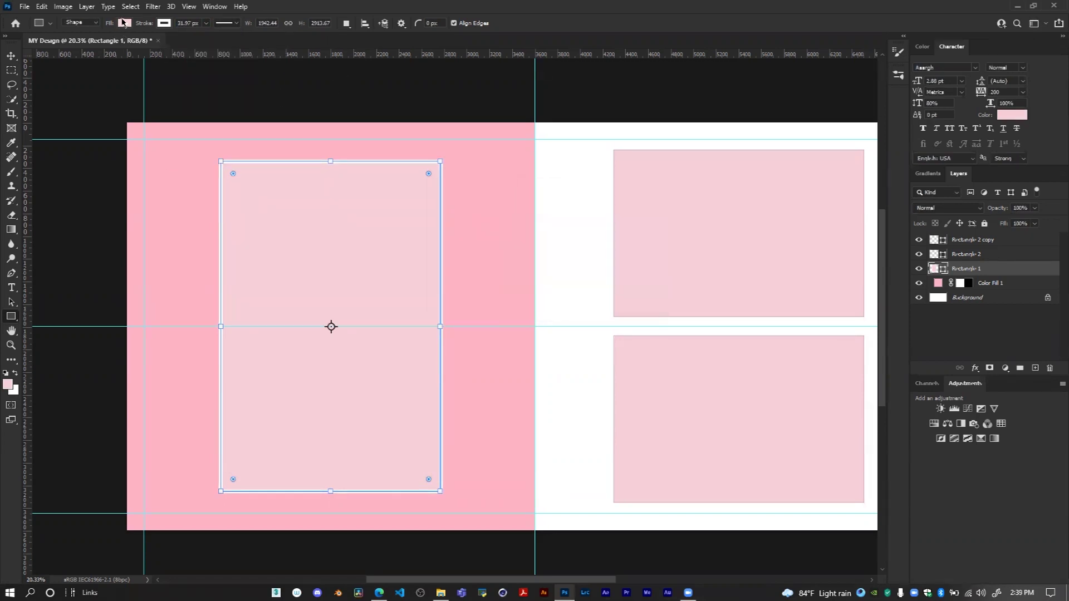
pyautogui.click(164, 23)
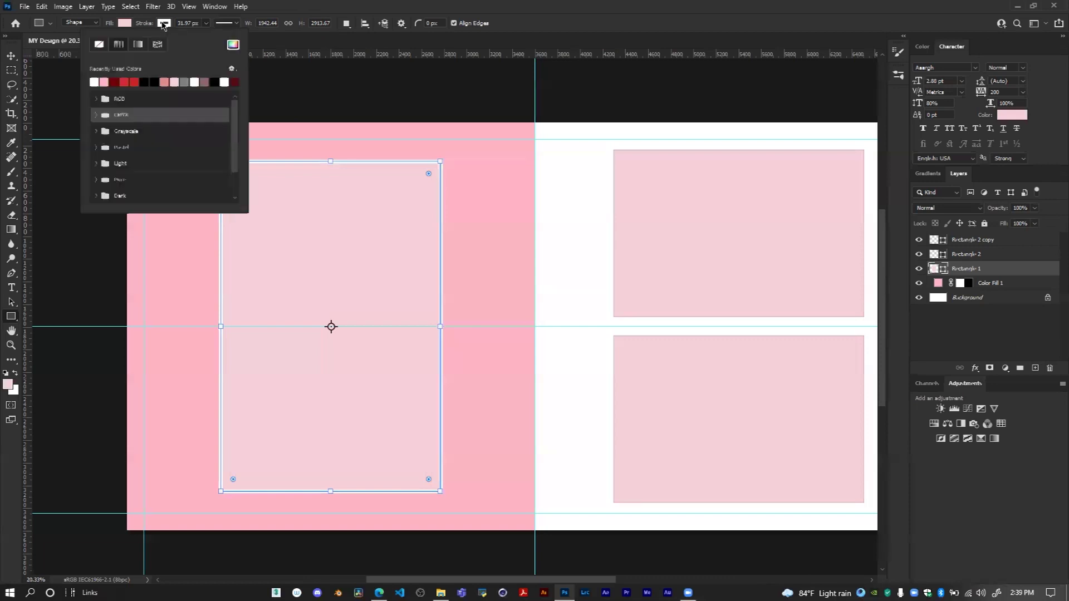
pyautogui.click(277, 36)
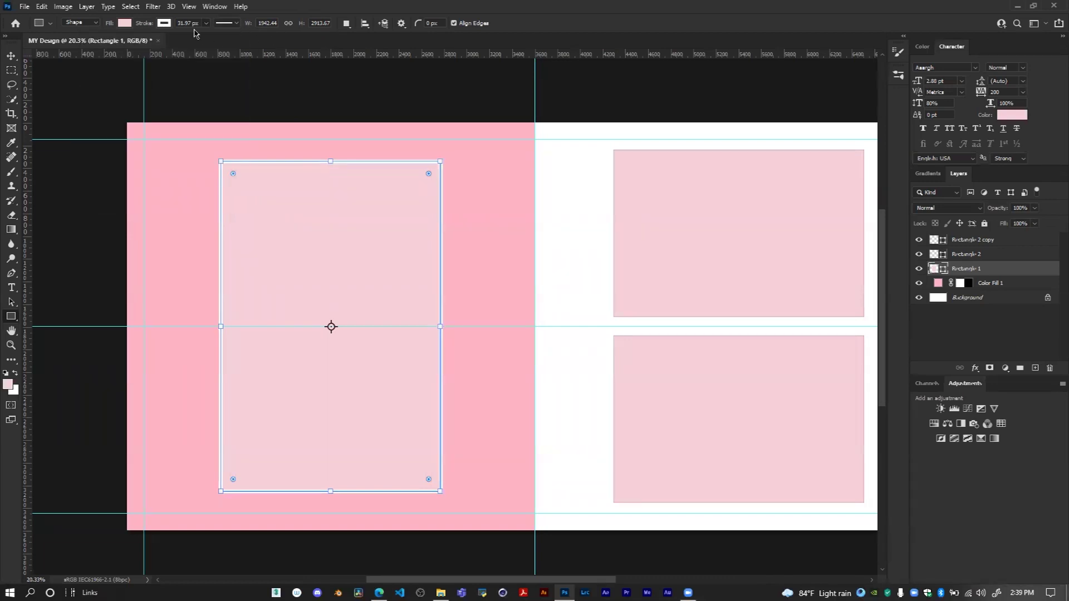
# Compare the Outside, Center and Inside alignments for the tall rectangle's stroke and apply Outside
pyautogui.click(236, 23)
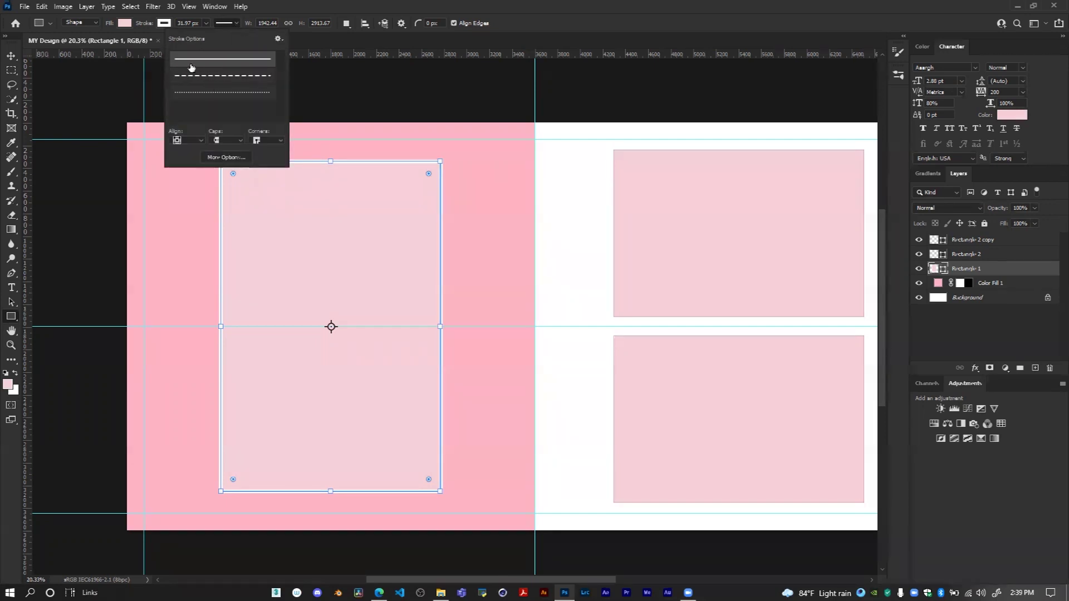
pyautogui.click(215, 158)
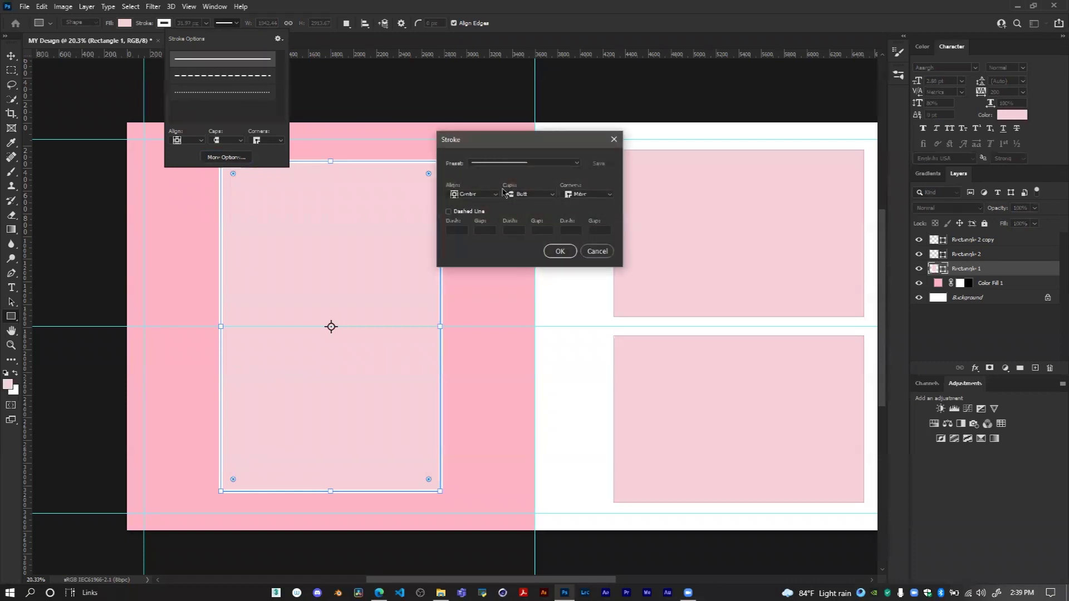
pyautogui.moveTo(505, 139); pyautogui.dragTo(492, 178)
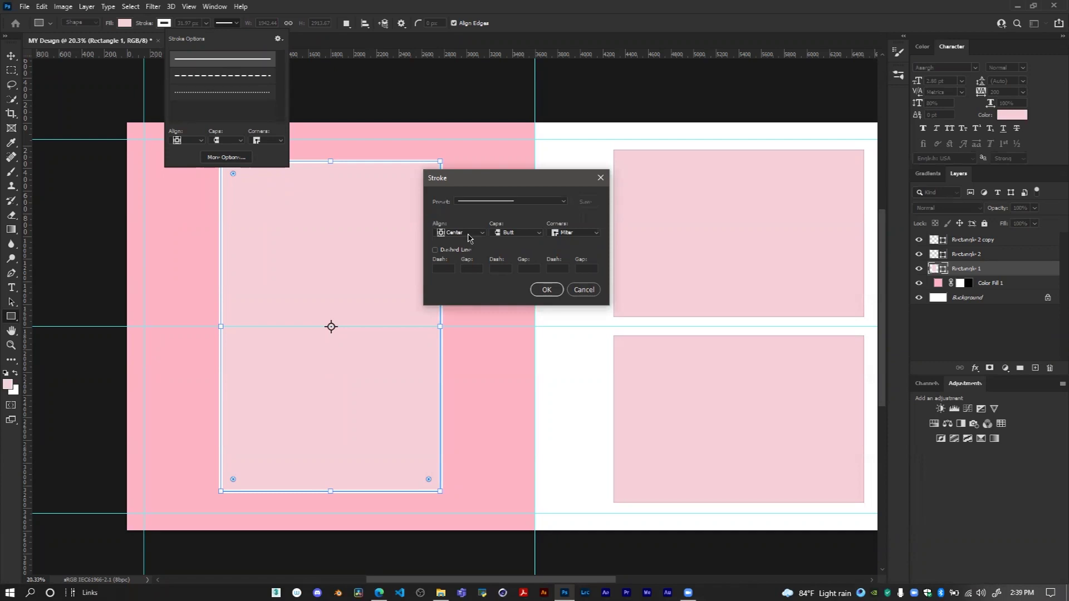
pyautogui.click(469, 234)
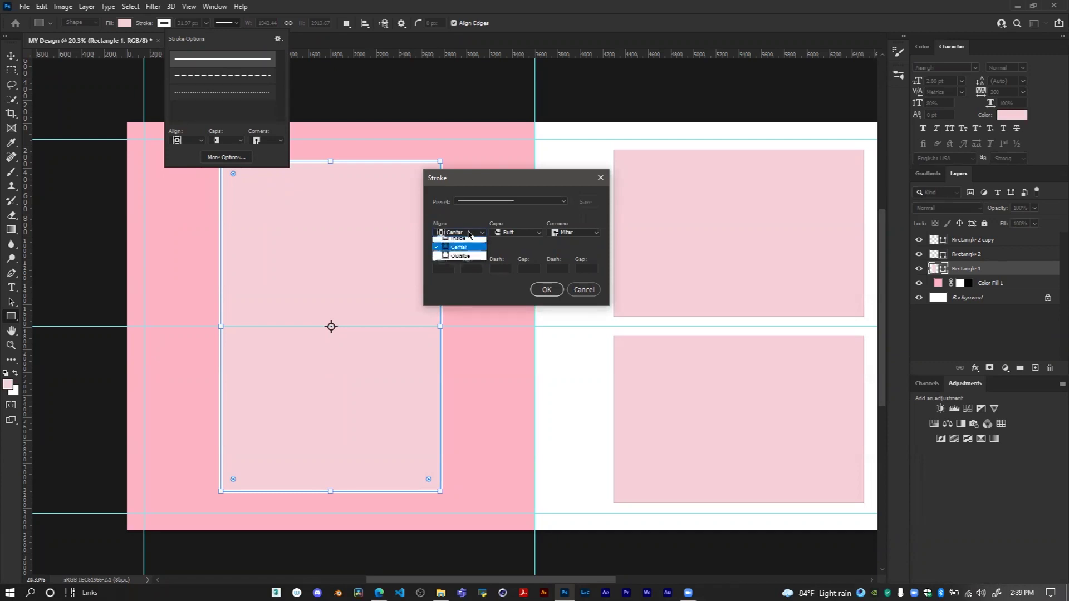
pyautogui.click(463, 260)
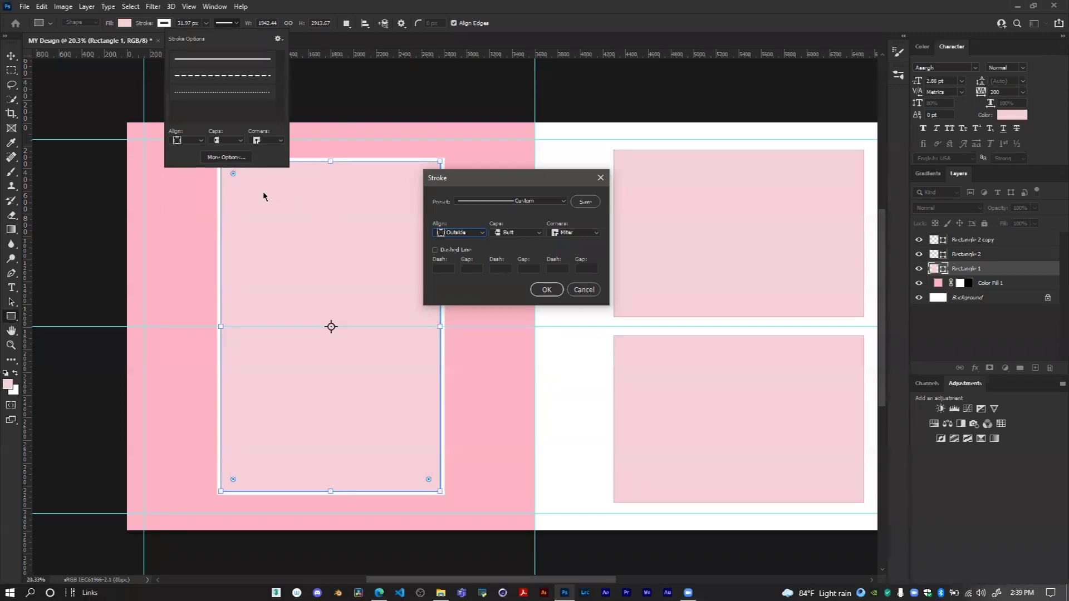
pyautogui.click(459, 238)
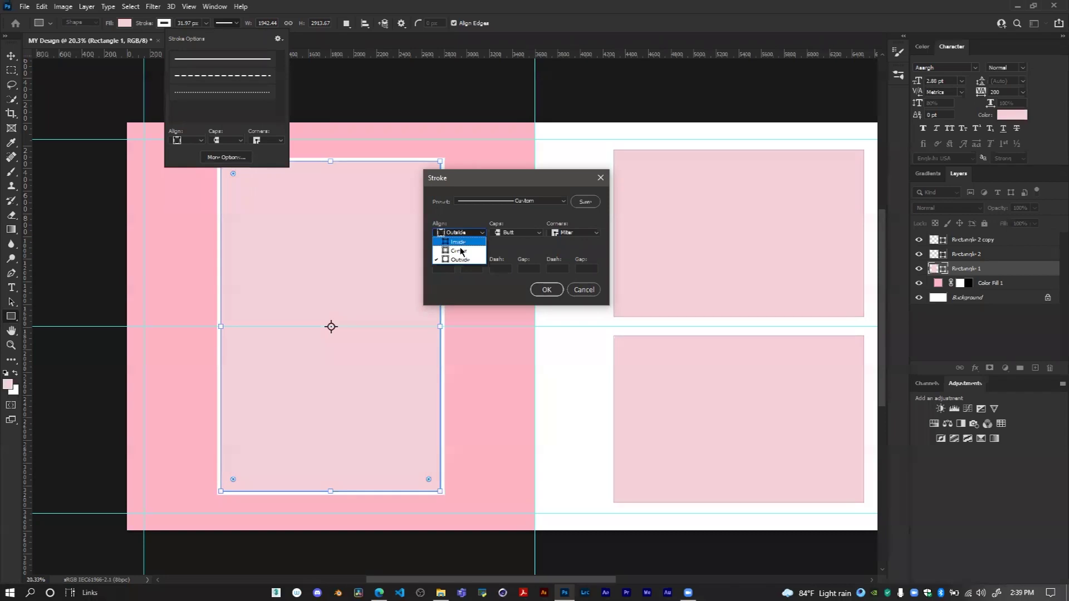
pyautogui.click(460, 250)
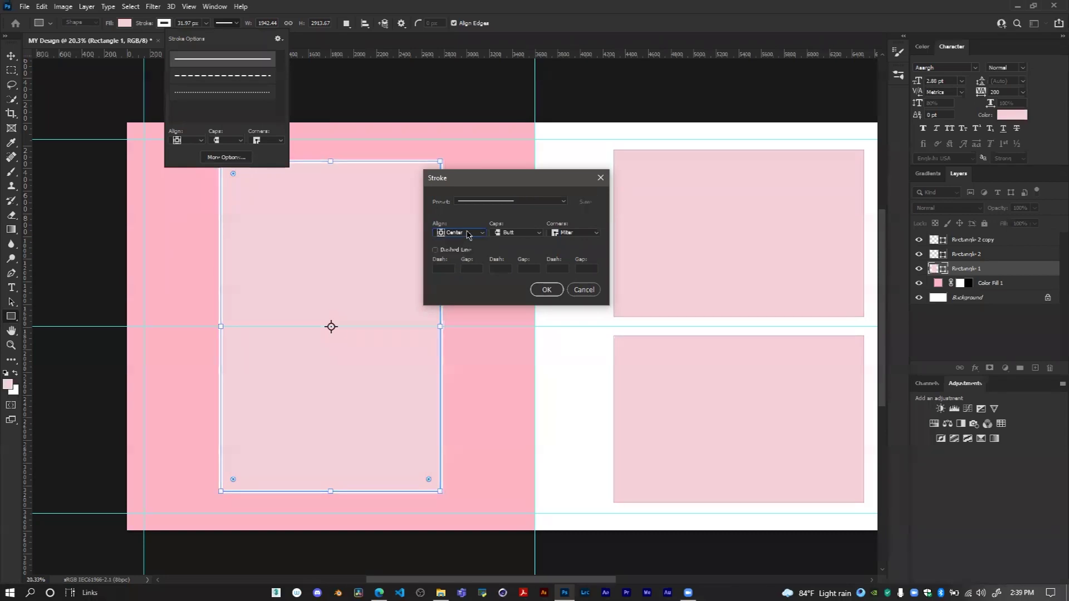
pyautogui.click(468, 235)
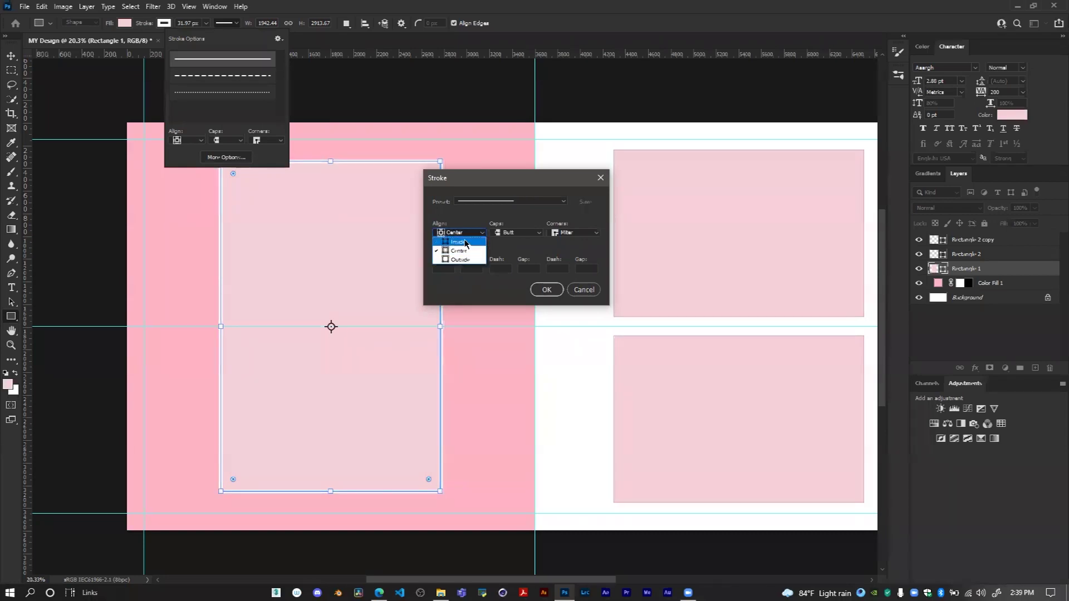
pyautogui.click(465, 241)
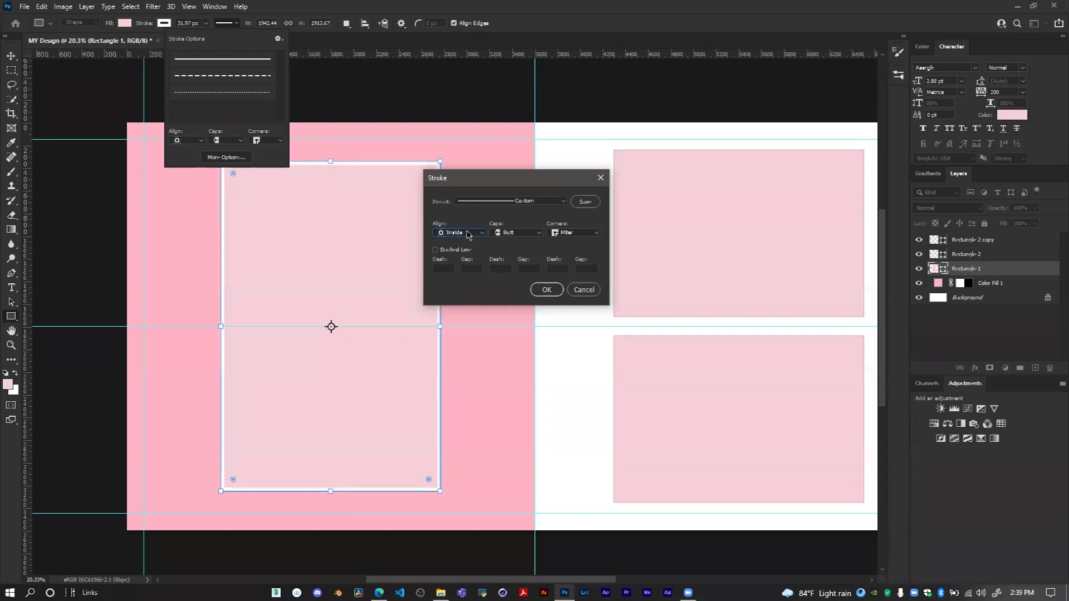
pyautogui.click(468, 235)
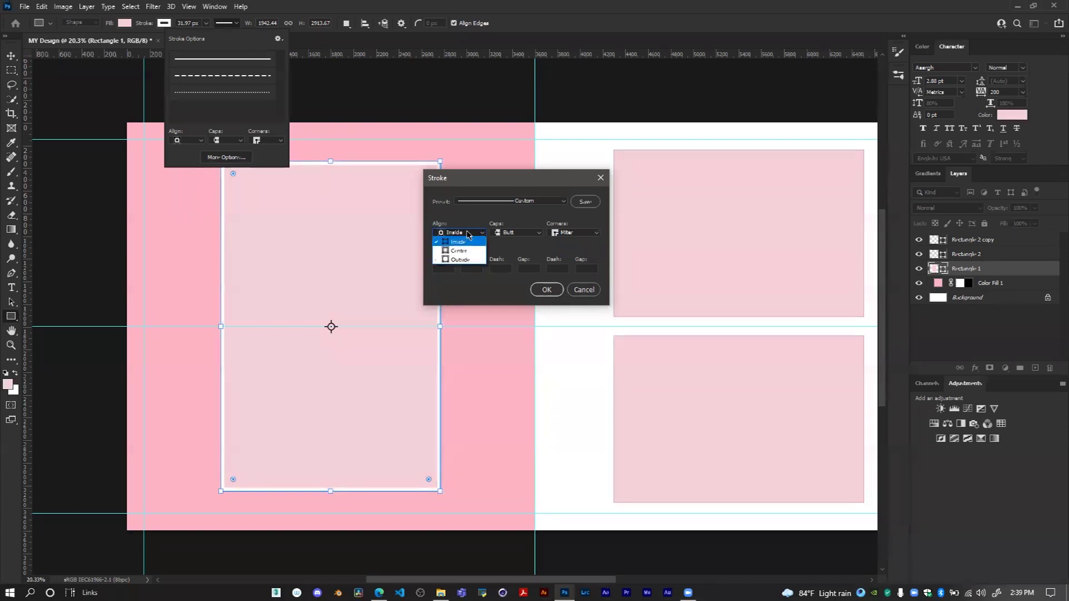
pyautogui.click(467, 261)
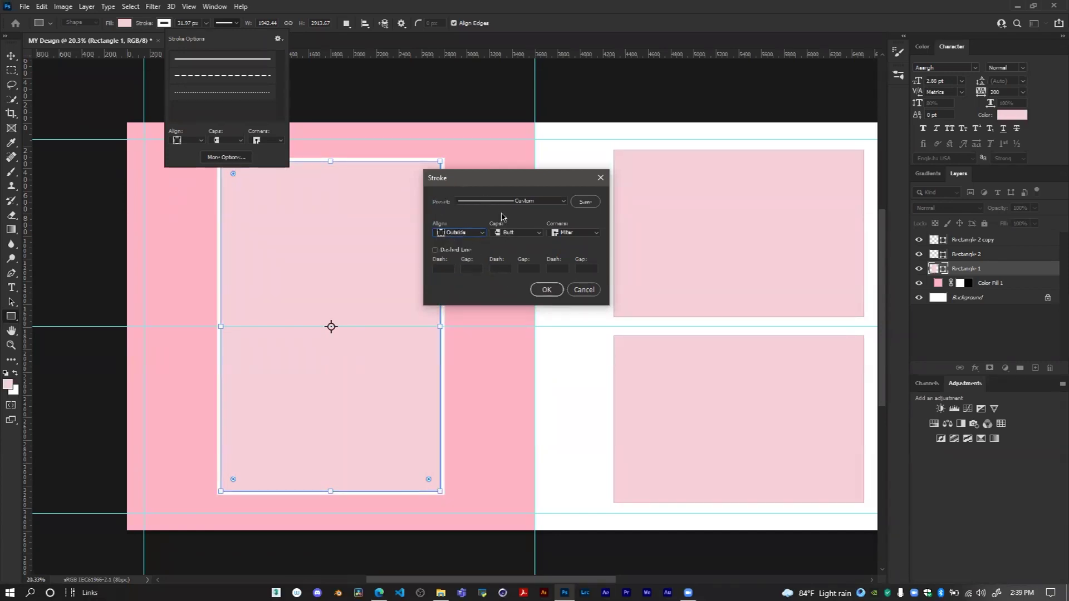
pyautogui.click(547, 290)
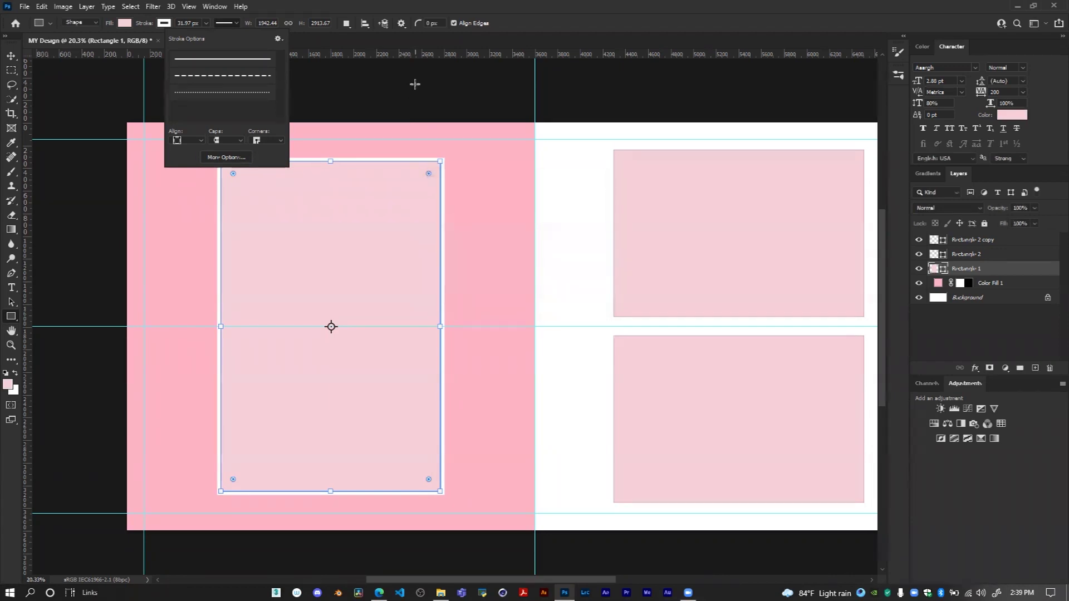
pyautogui.click(11, 56)
pyautogui.rightClick(1023, 271)
pyautogui.click(907, 134)
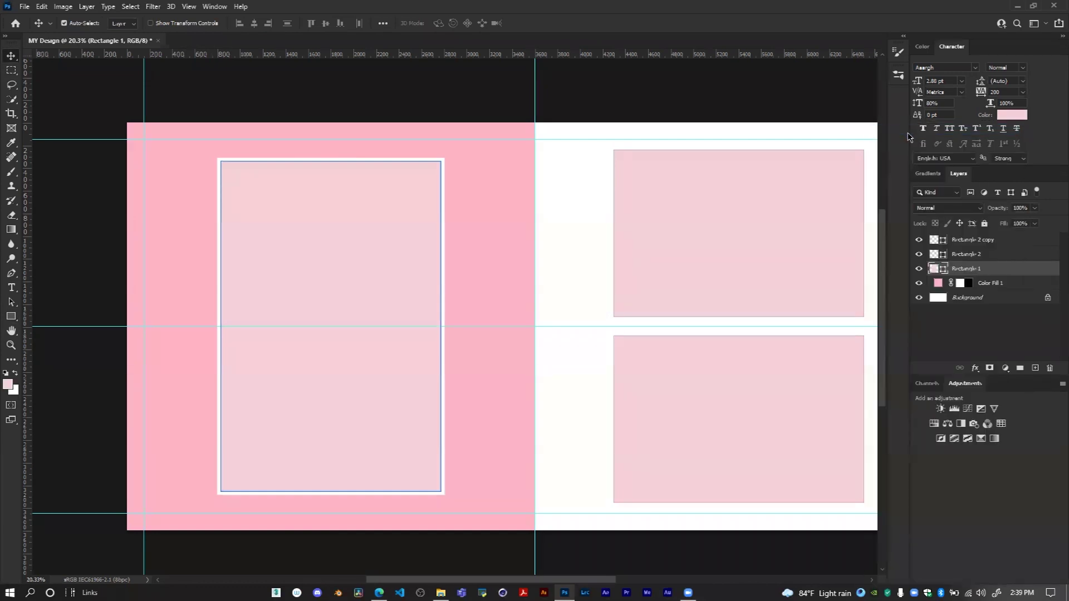
pyautogui.click(629, 322)
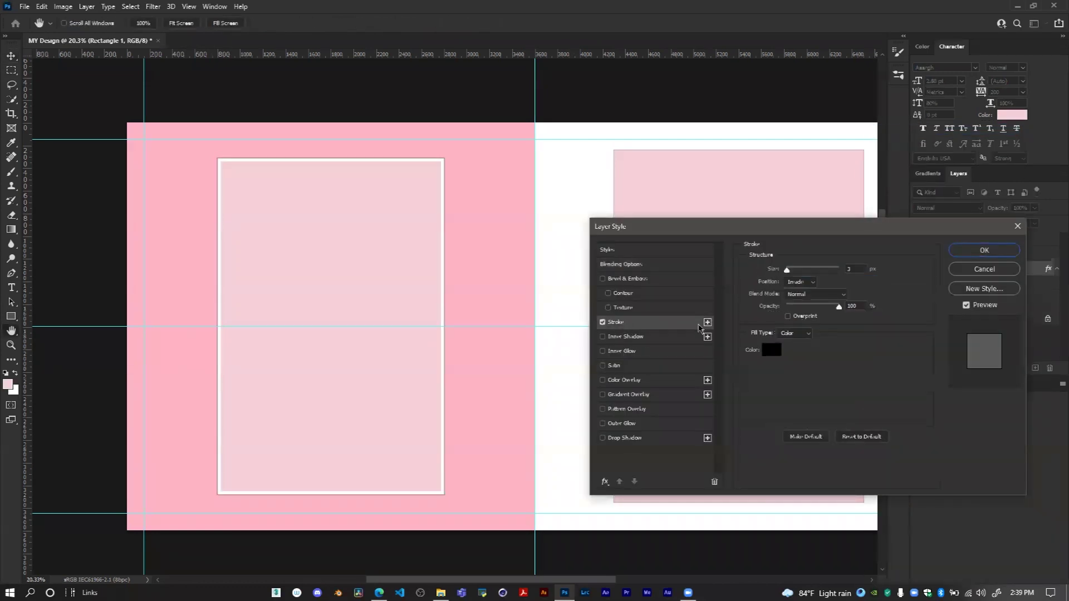
pyautogui.click(800, 282)
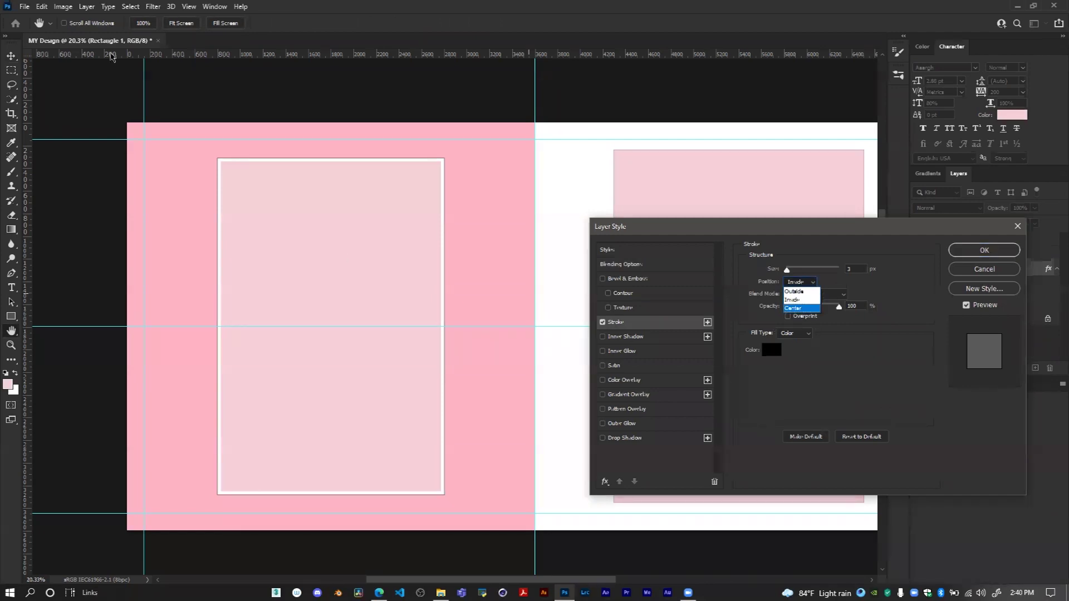
pyautogui.click(792, 230)
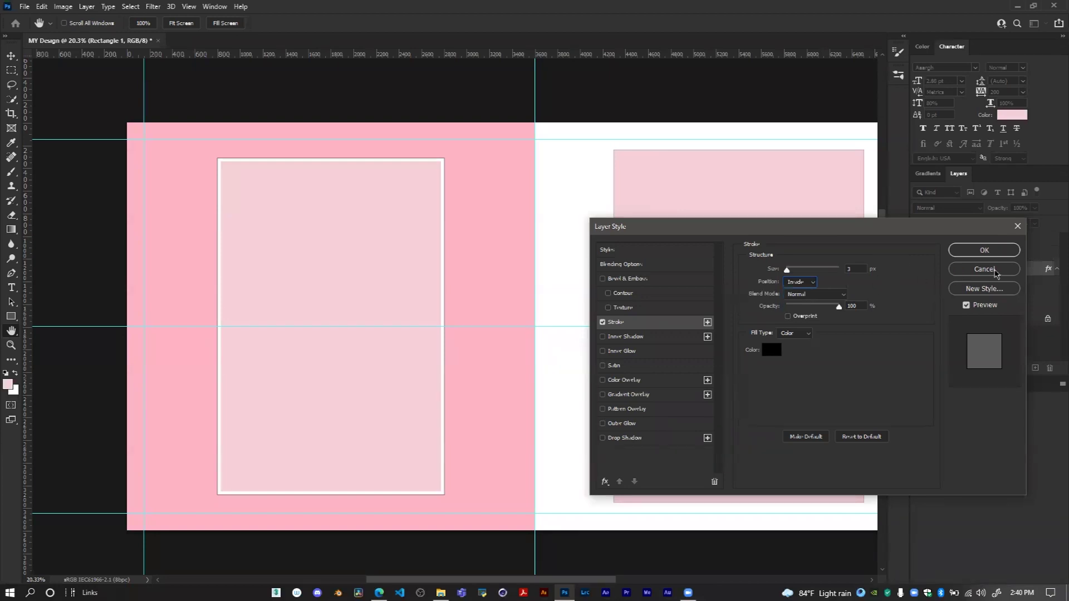
pyautogui.click(1017, 226)
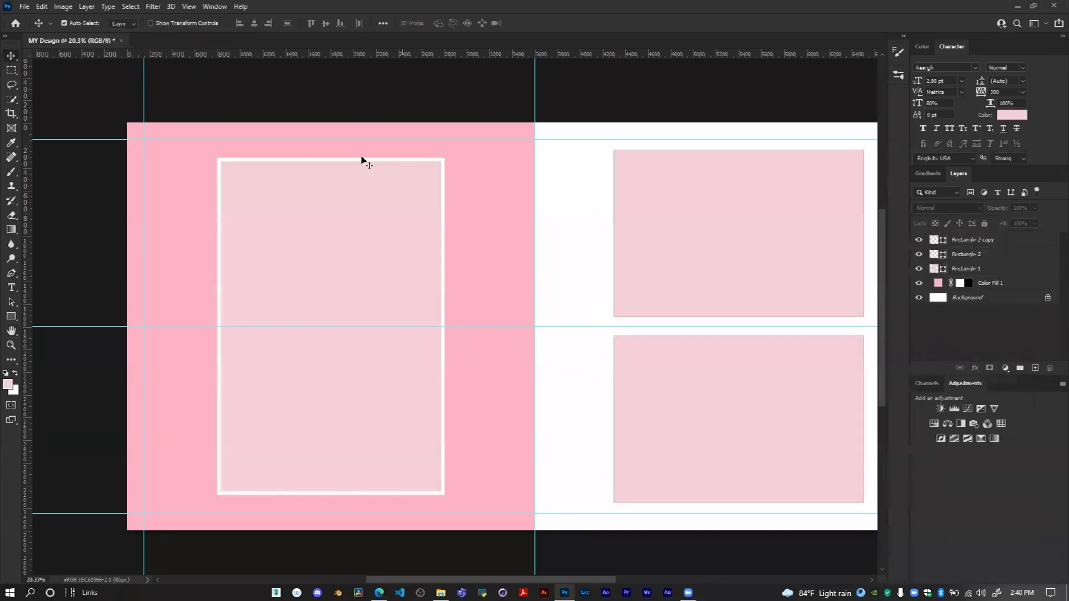
# Give the upper rectangle on the white page a white stroke about 59 px wide
pyautogui.scroll(-2, 621, 296)
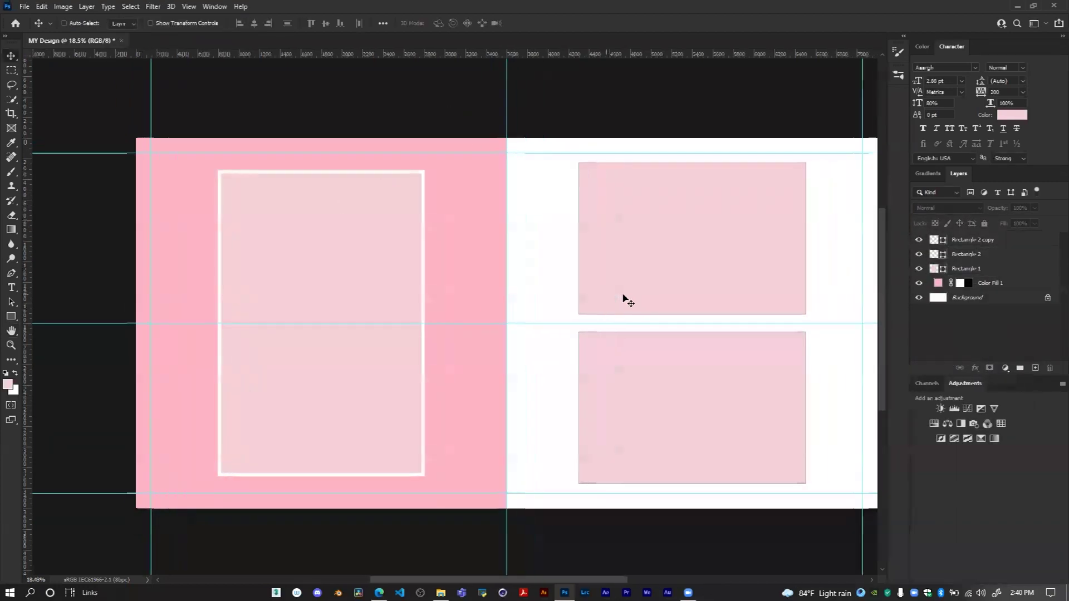
pyautogui.click(663, 253)
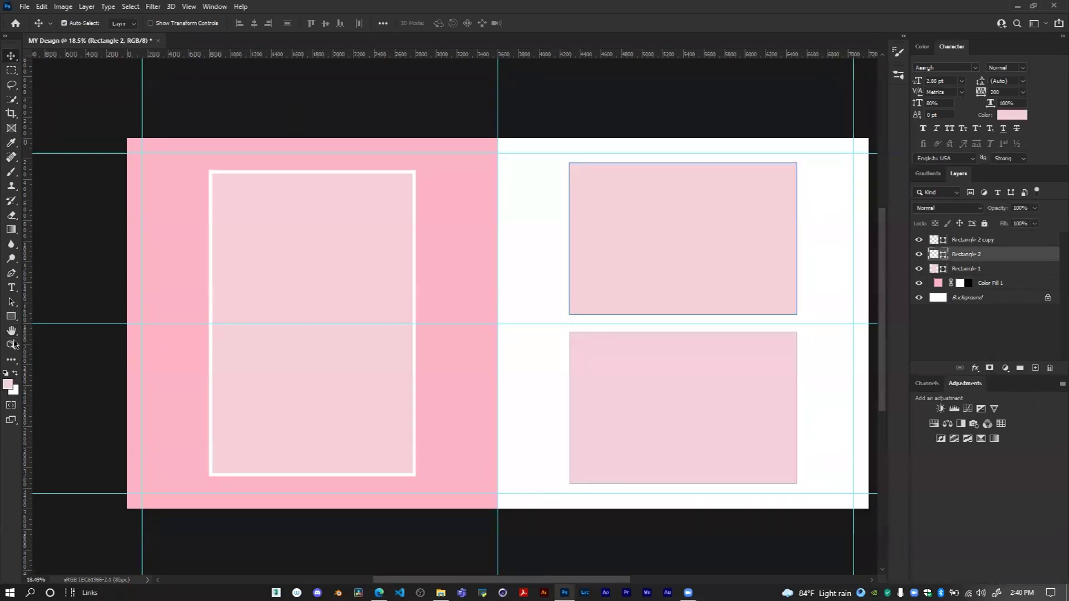
pyautogui.click(11, 317)
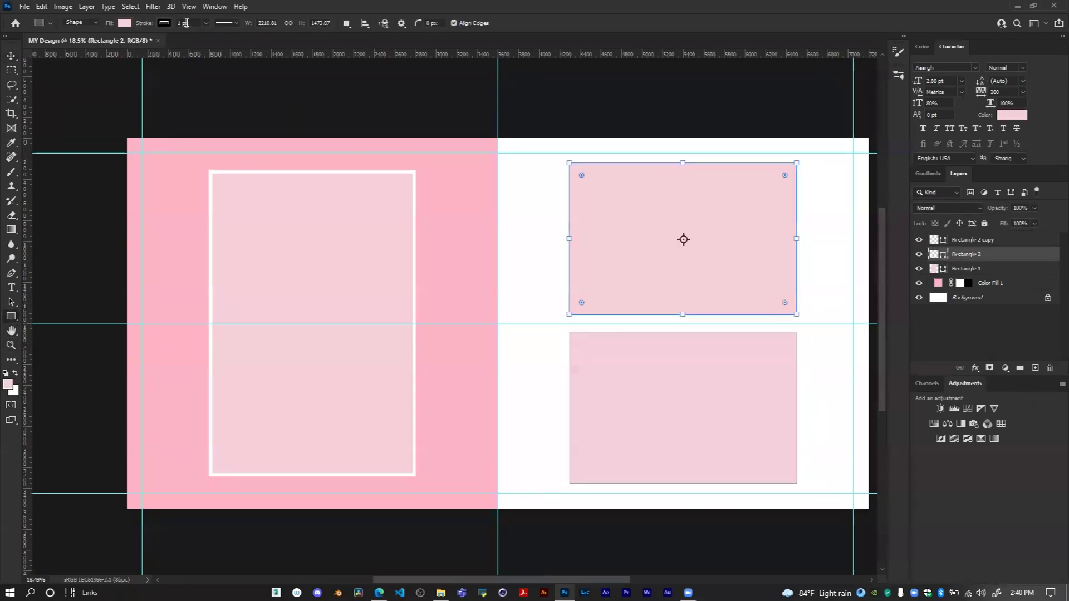
pyautogui.click(164, 24)
pyautogui.click(233, 44)
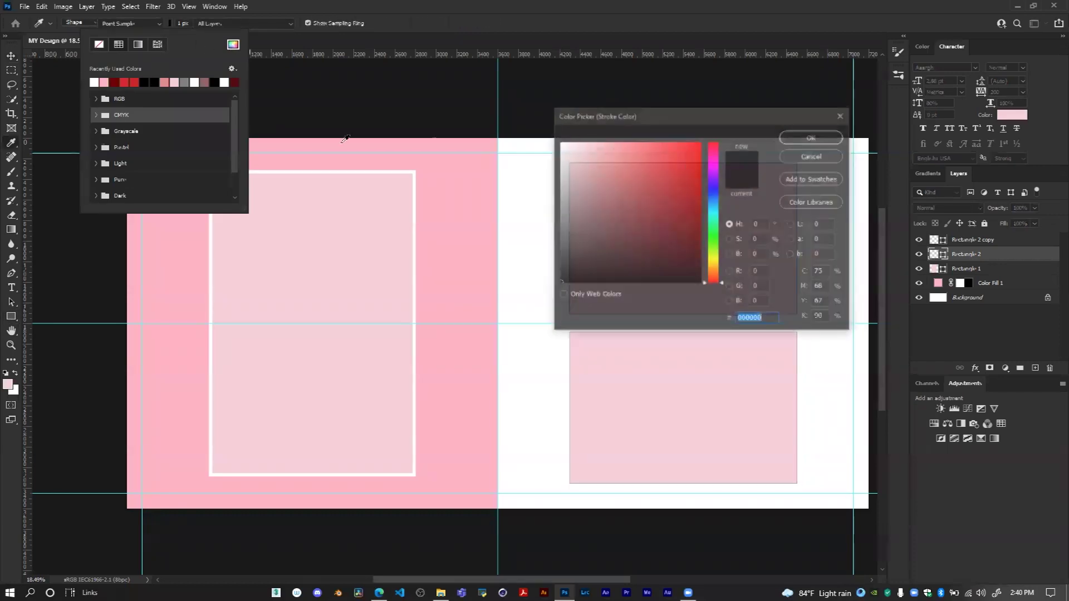
pyautogui.click(574, 149)
pyautogui.click(812, 137)
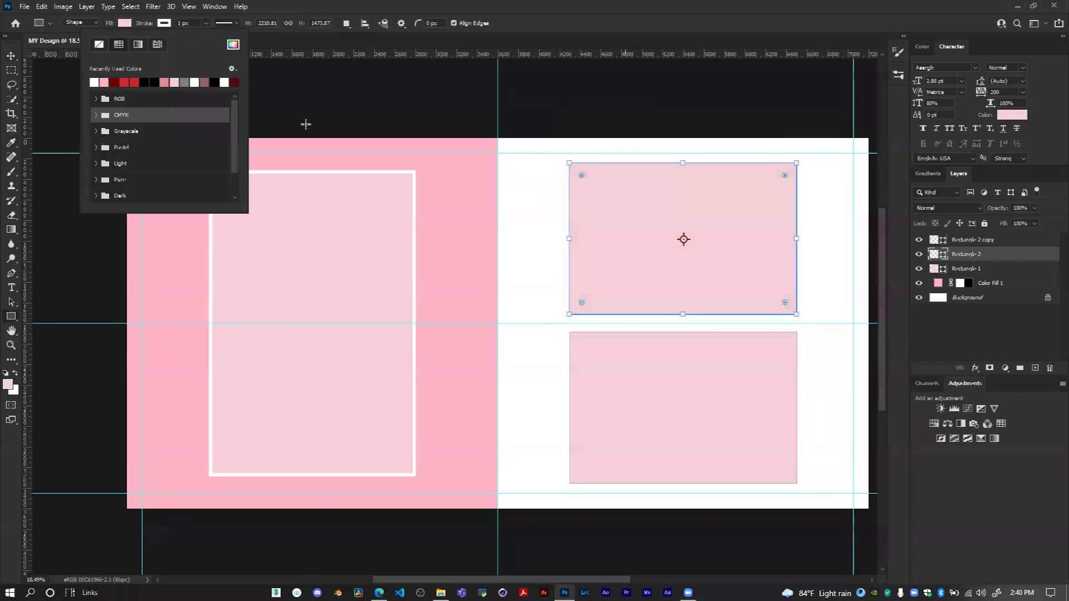
pyautogui.click(206, 23)
pyautogui.moveTo(197, 35); pyautogui.dragTo(218, 37)
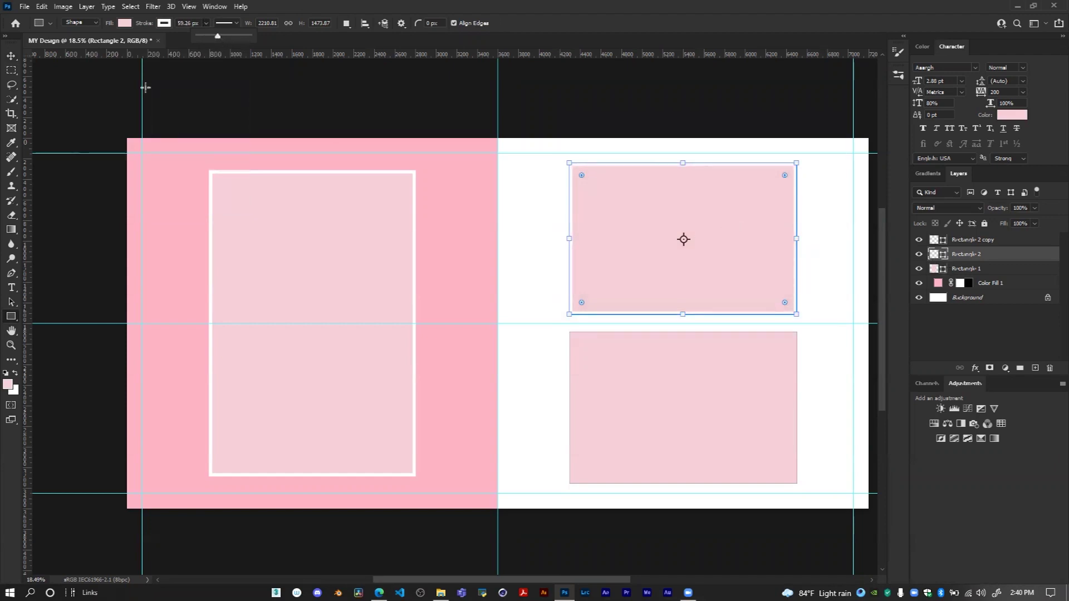
# Change the stroke color of the upper rectangle on the white page to black (#000000)
pyautogui.click(163, 24)
pyautogui.click(234, 44)
pyautogui.moveTo(694, 239); pyautogui.dragTo(511, 315)
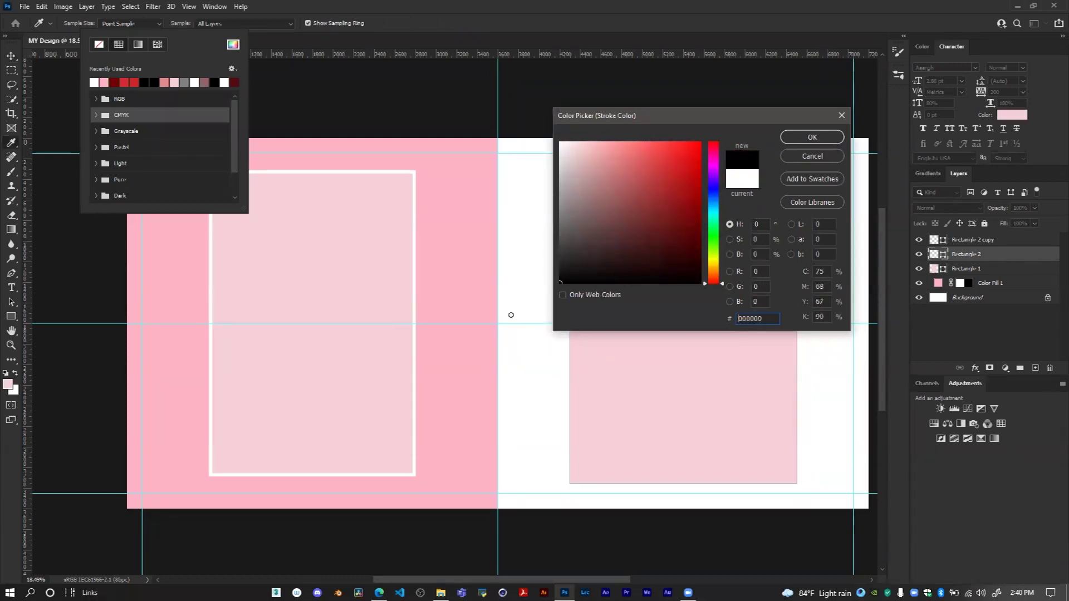
pyautogui.click(812, 137)
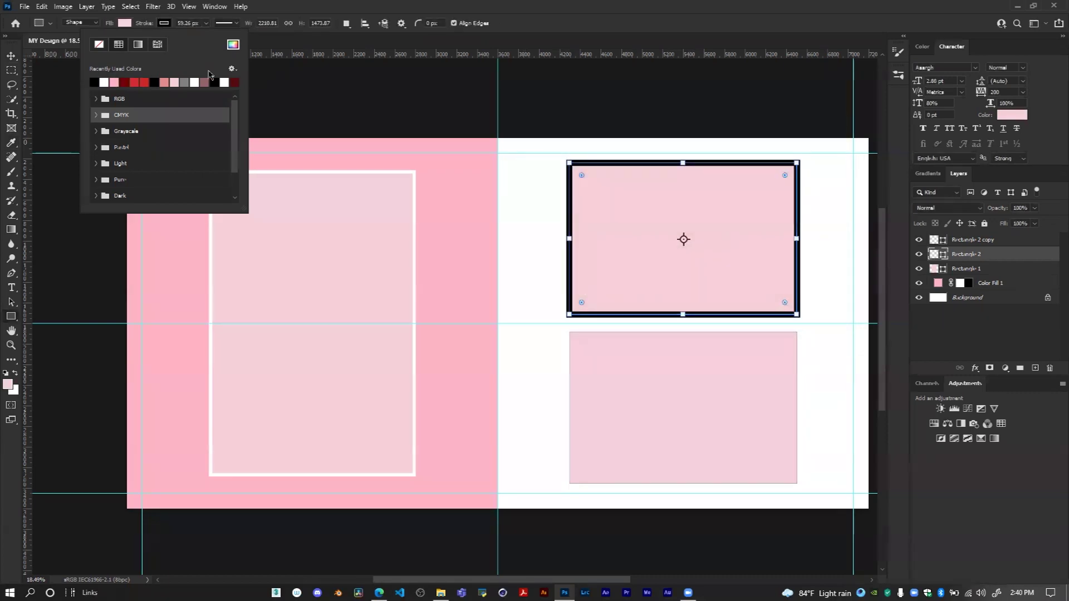
pyautogui.click(267, 35)
# Adjust the upper rectangle's black stroke width to about 62 px
pyautogui.click(205, 23)
pyautogui.moveTo(205, 36); pyautogui.dragTo(205, 37)
pyautogui.click(247, 43)
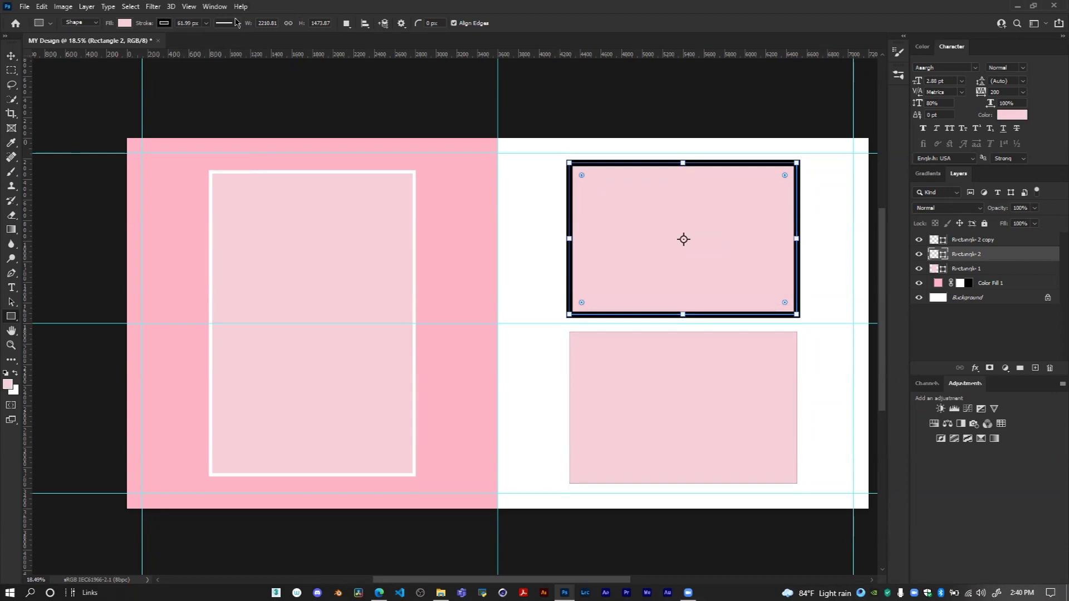
# Align the upper rectangle's black stroke to Outside in the detailed stroke settings
pyautogui.click(236, 23)
pyautogui.click(226, 158)
pyautogui.click(471, 234)
pyautogui.click(457, 263)
pyautogui.click(548, 290)
pyautogui.click(285, 41)
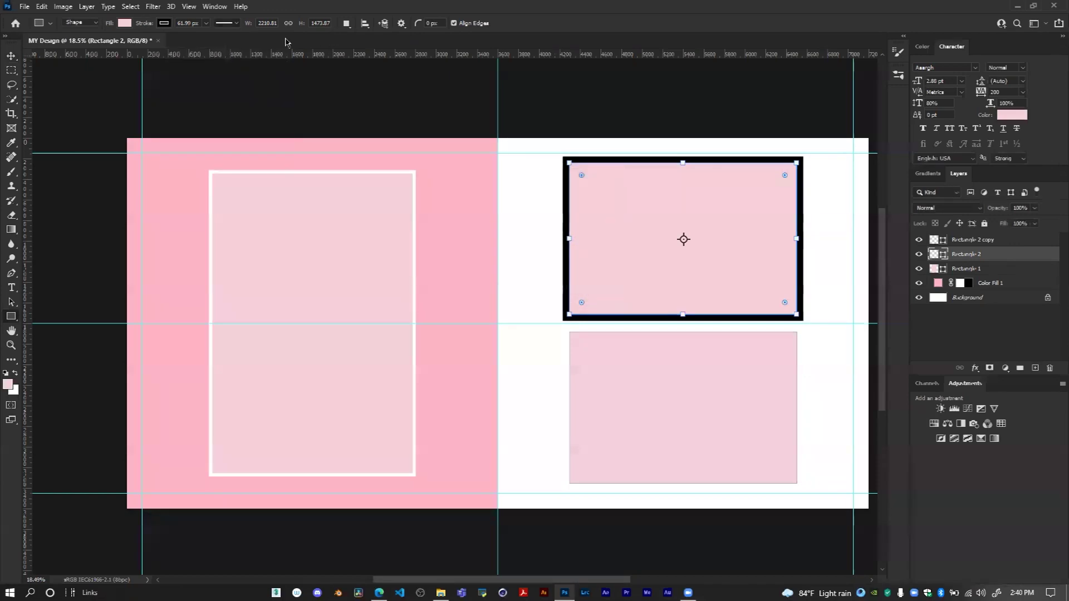
# Reduce the upper rectangle's black stroke width to about 13 px
pyautogui.click(207, 23)
pyautogui.moveTo(204, 37); pyautogui.dragTo(195, 41)
pyautogui.click(275, 38)
pyautogui.click(11, 57)
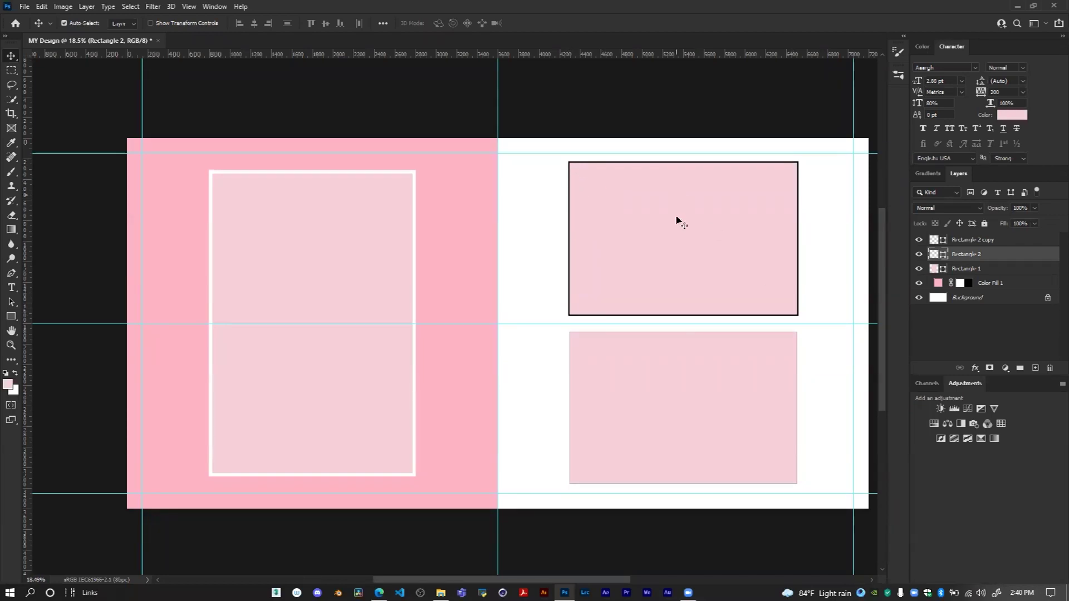
# Try to place a copy of the upper black-stroked rectangle over the lower part of the spread
pyautogui.moveTo(679, 229); pyautogui.dragTo(577, 379)
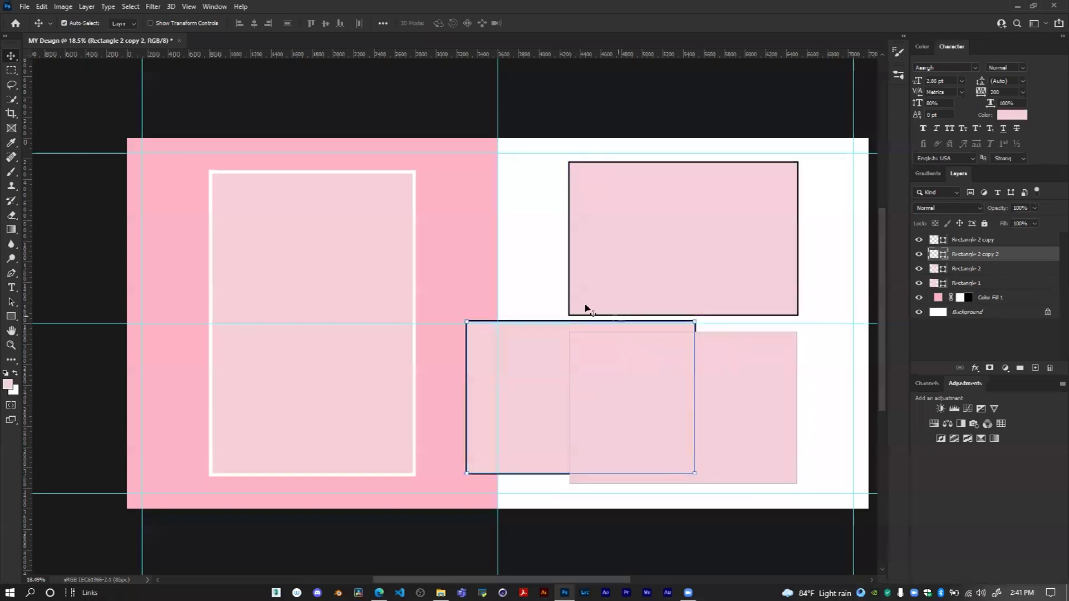
pyautogui.hotkey('ctrl', 'z')
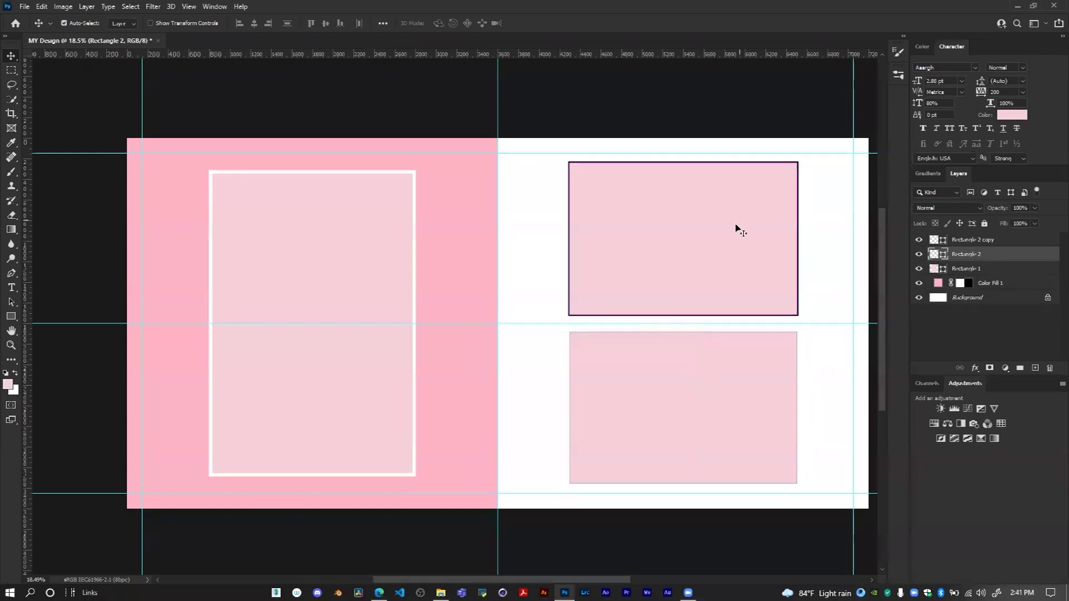
# Compare the stroke settings of the upper and lower rectangles on the white page
pyautogui.click(684, 233)
pyautogui.click(683, 408)
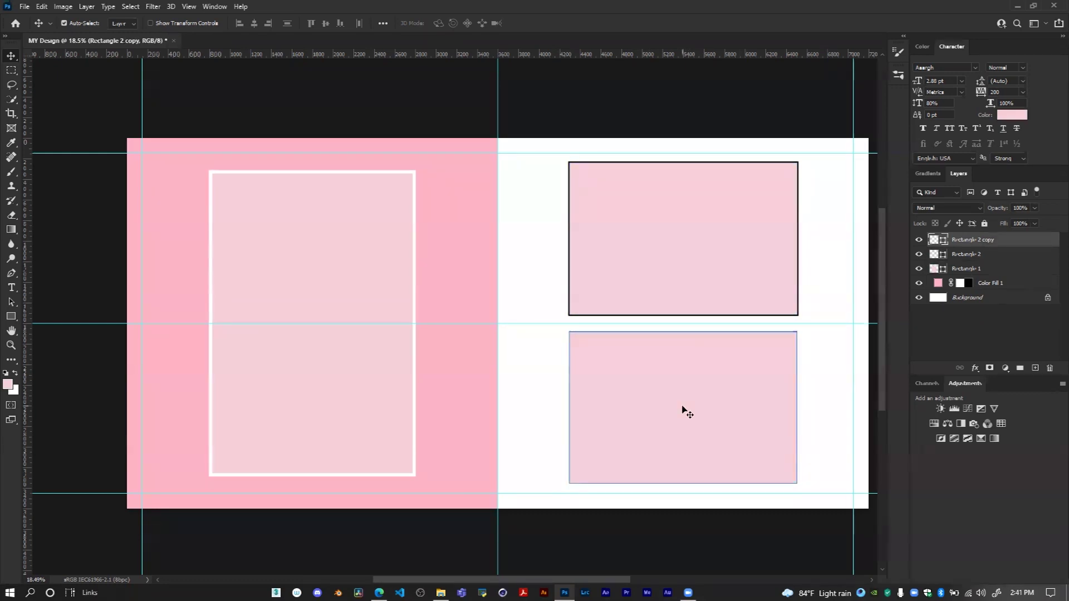
pyautogui.click(711, 246)
pyautogui.click(14, 316)
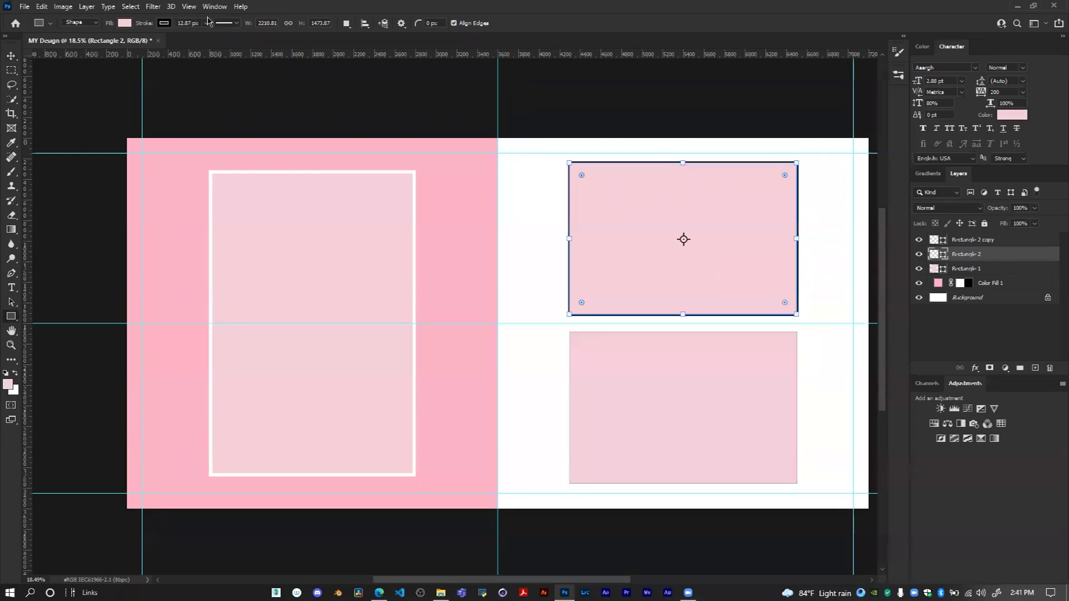
pyautogui.click(11, 57)
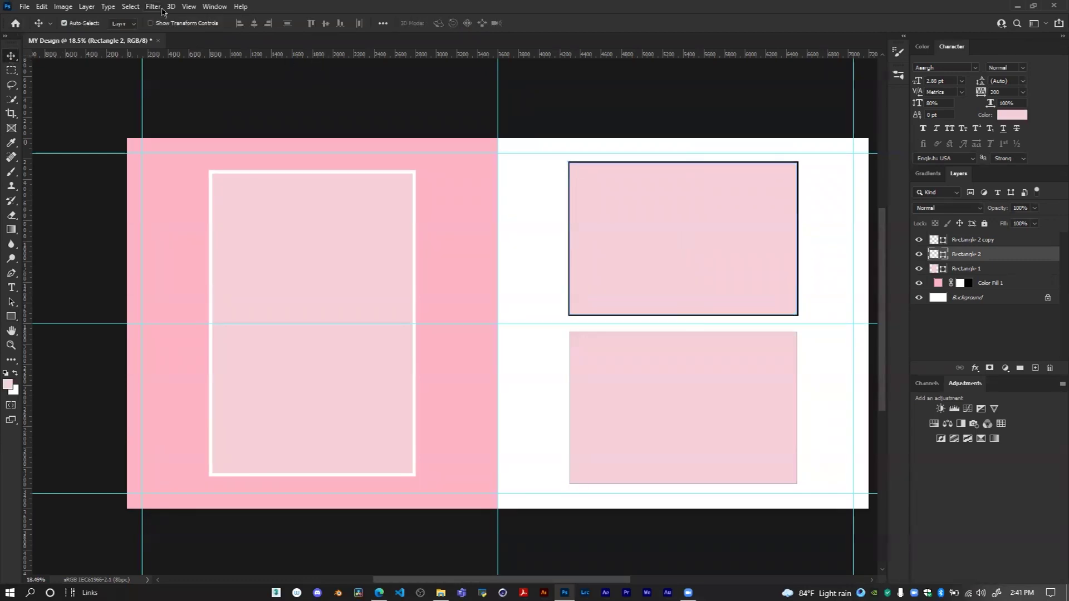
pyautogui.click(627, 398)
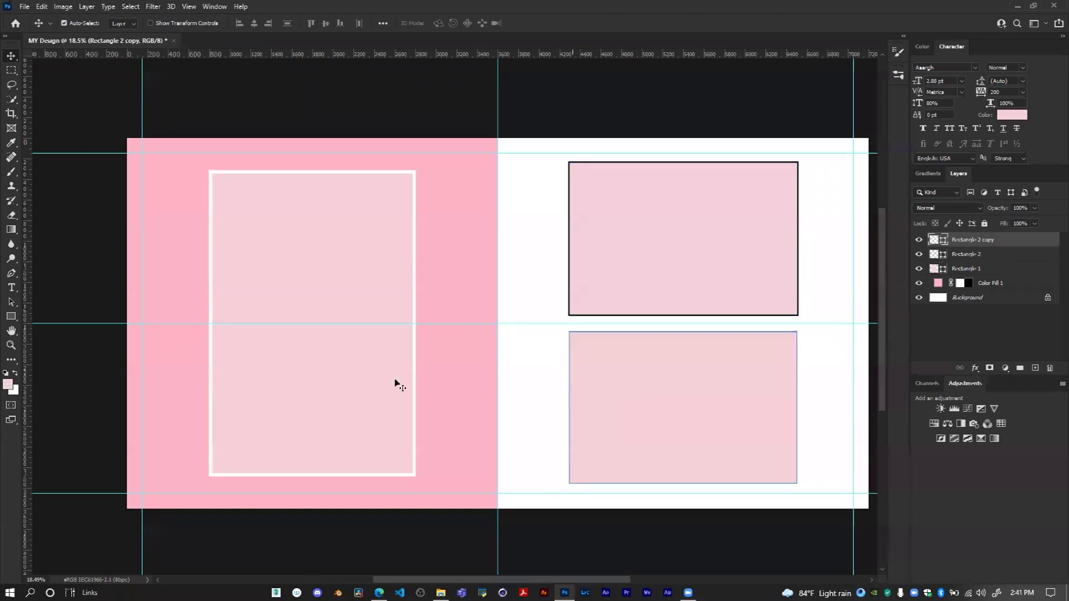
pyautogui.click(12, 318)
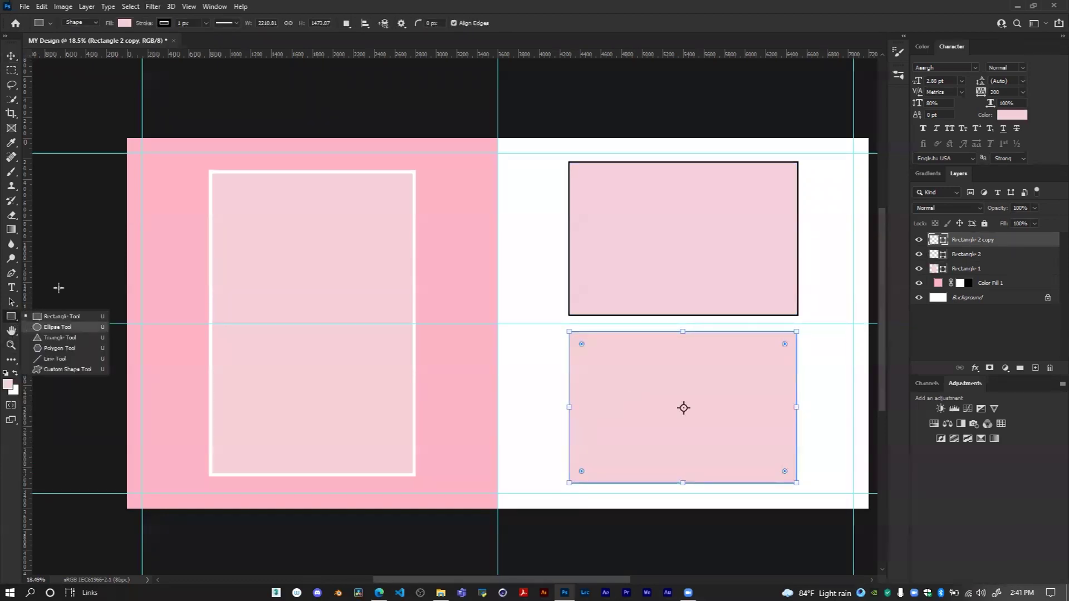
pyautogui.click(197, 23)
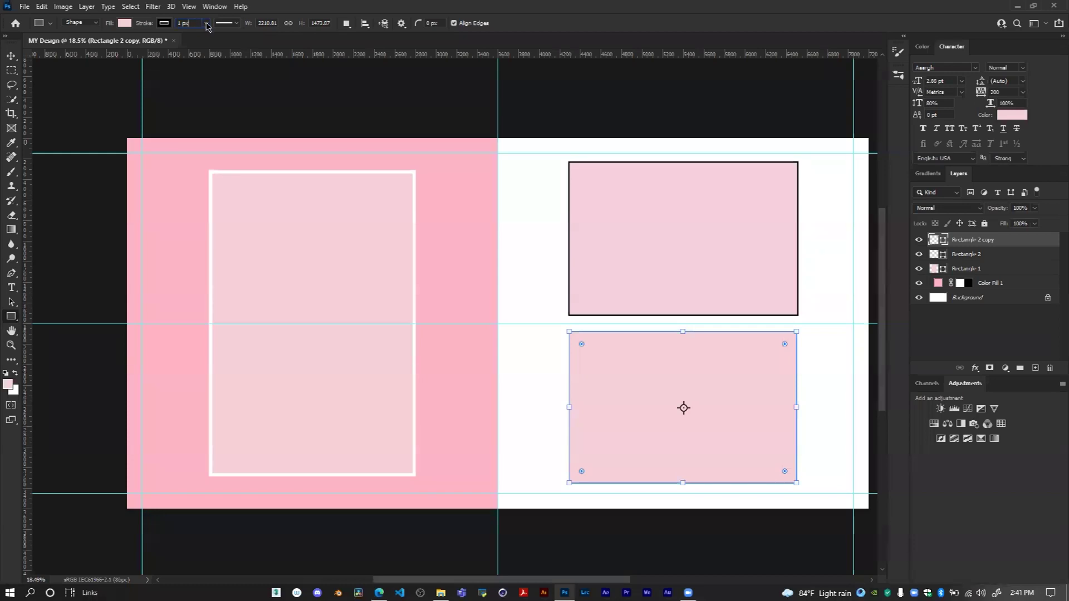
pyautogui.click(11, 56)
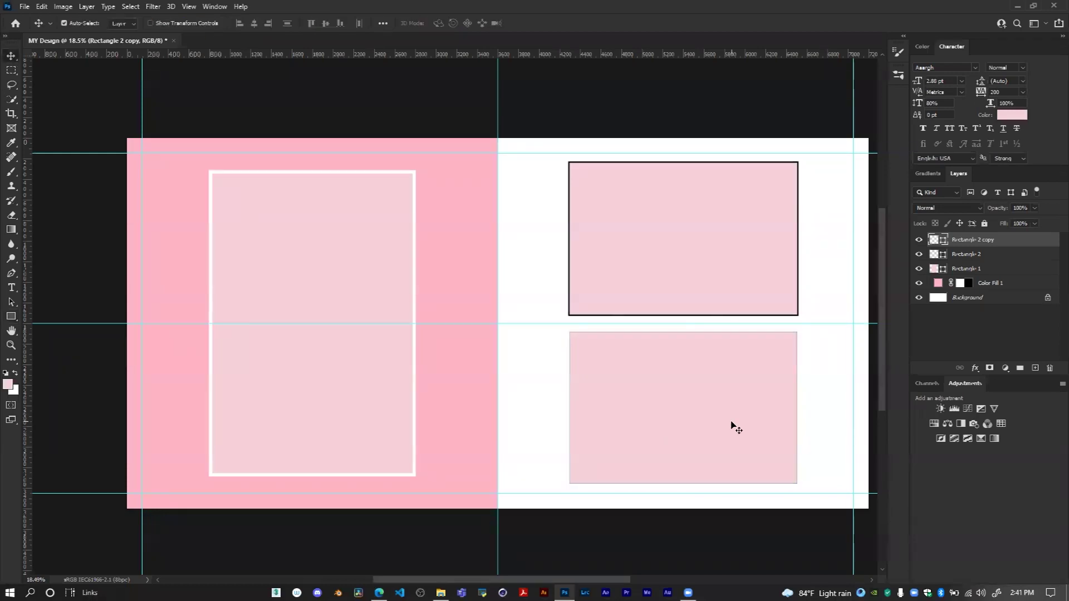
# Replace the lower rectangle on the white page with a copy of the black-stroked rectangle aligned directly below the original
pyautogui.click(919, 240)
pyautogui.click(919, 241)
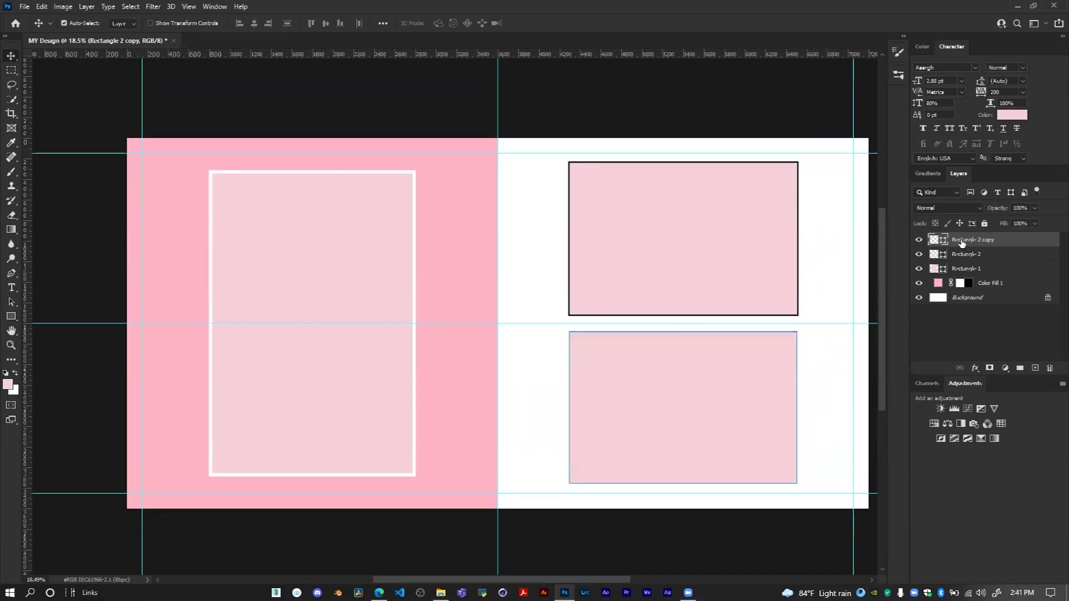
pyautogui.press('Delete')
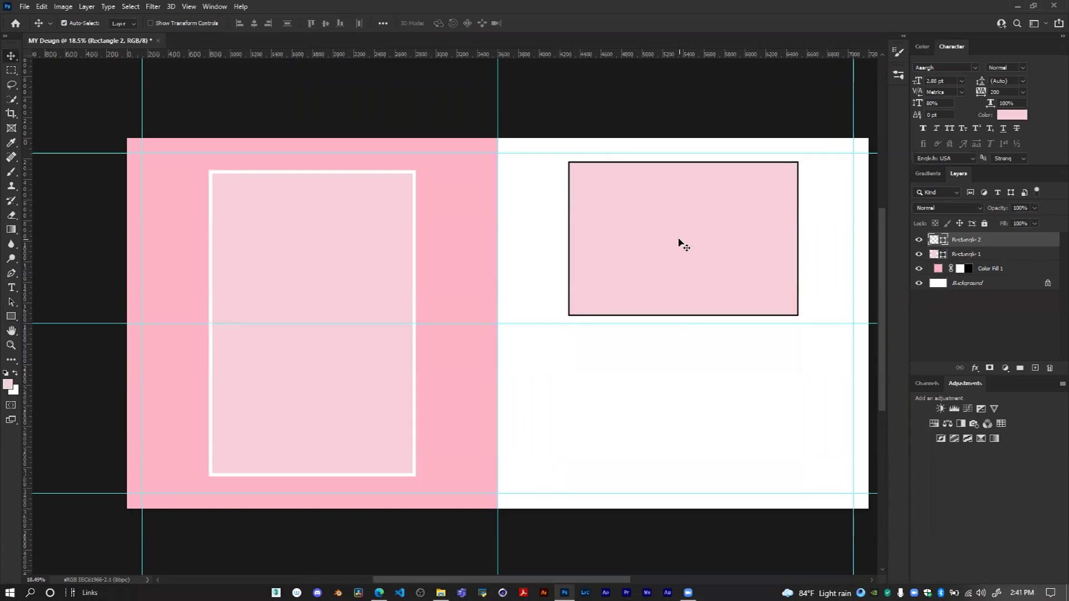
pyautogui.keyDown('alt'); pyautogui.moveTo(679, 243); pyautogui.dragTo(679, 406); pyautogui.keyUp('alt')
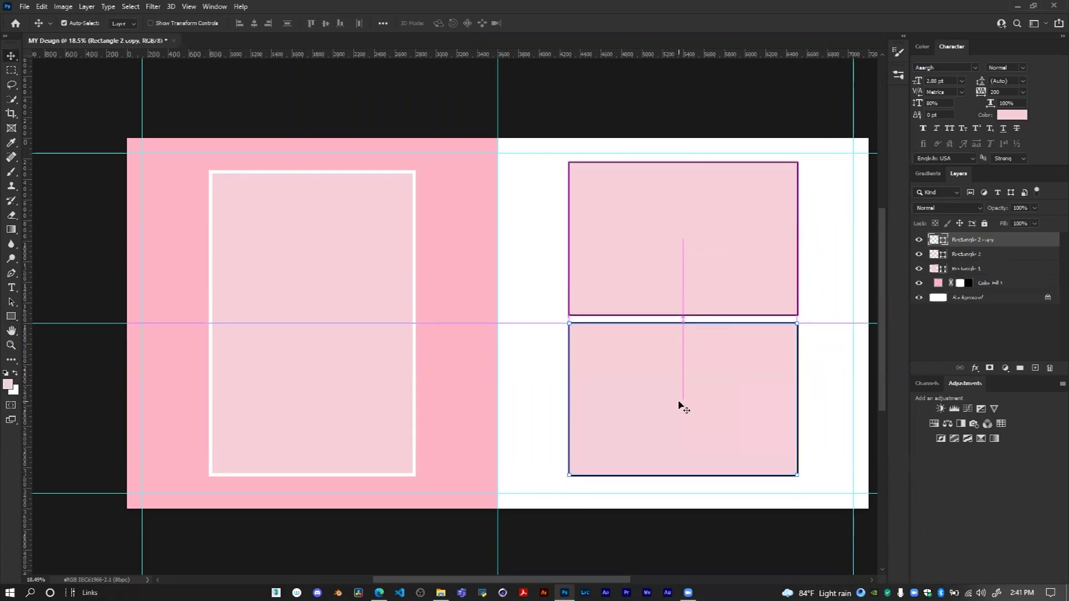
pyautogui.click(818, 363)
# Try stacking three black-stroked rectangles on the white page by shifting both existing ones up and adding a copy below
pyautogui.scroll(2, 562, 334)
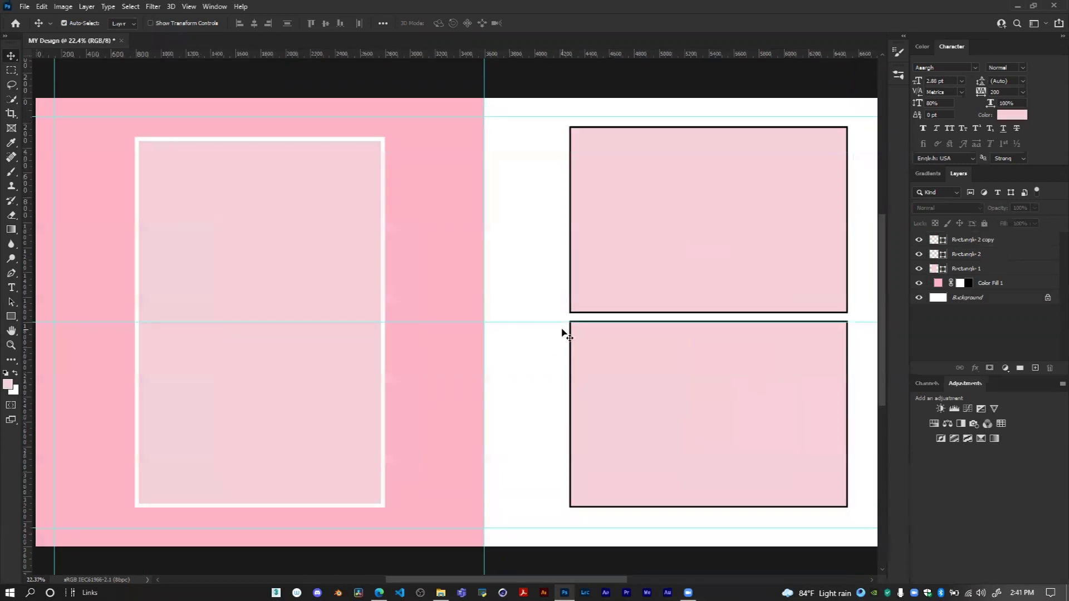
pyautogui.scroll(-2, 322, 363)
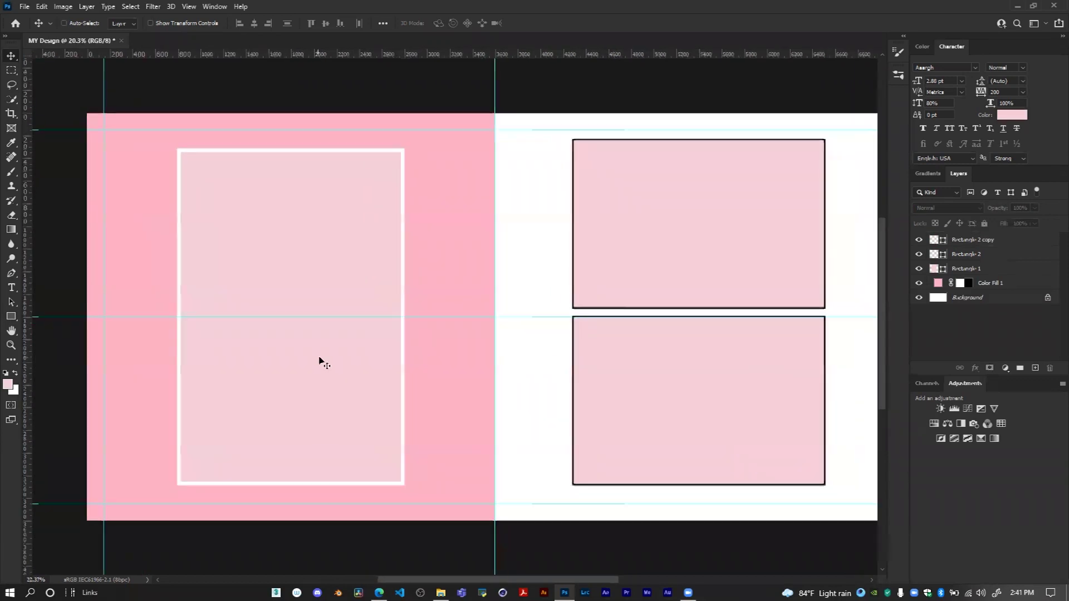
pyautogui.scroll(2, 422, 343)
pyautogui.scroll(-2, 579, 336)
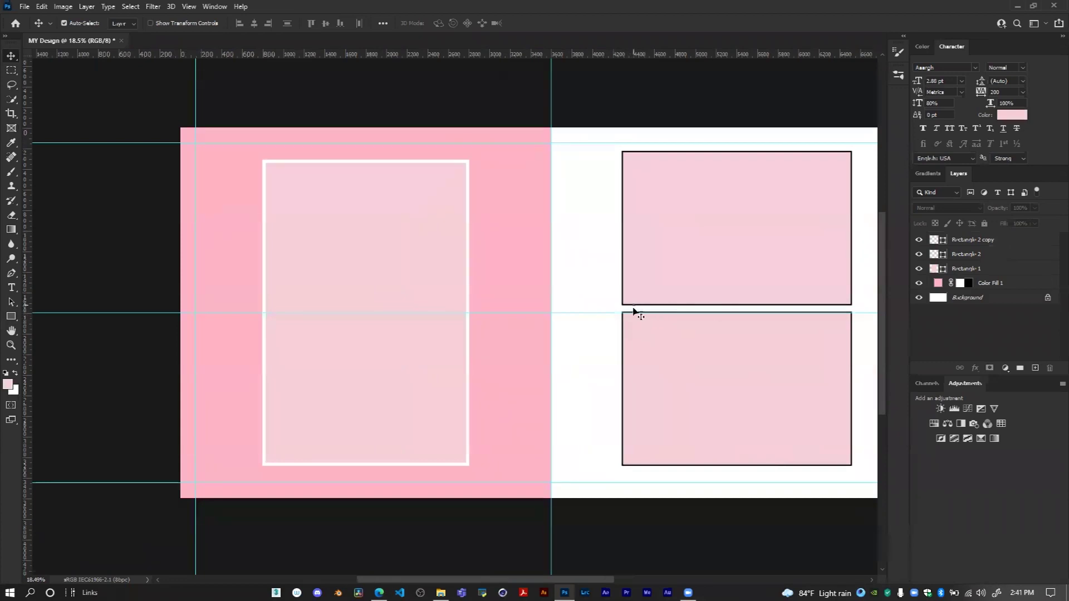
pyautogui.scroll(-2, 634, 308)
pyautogui.moveTo(631, 220); pyautogui.dragTo(622, 379)
pyautogui.hotkey('ctrl', 'z')
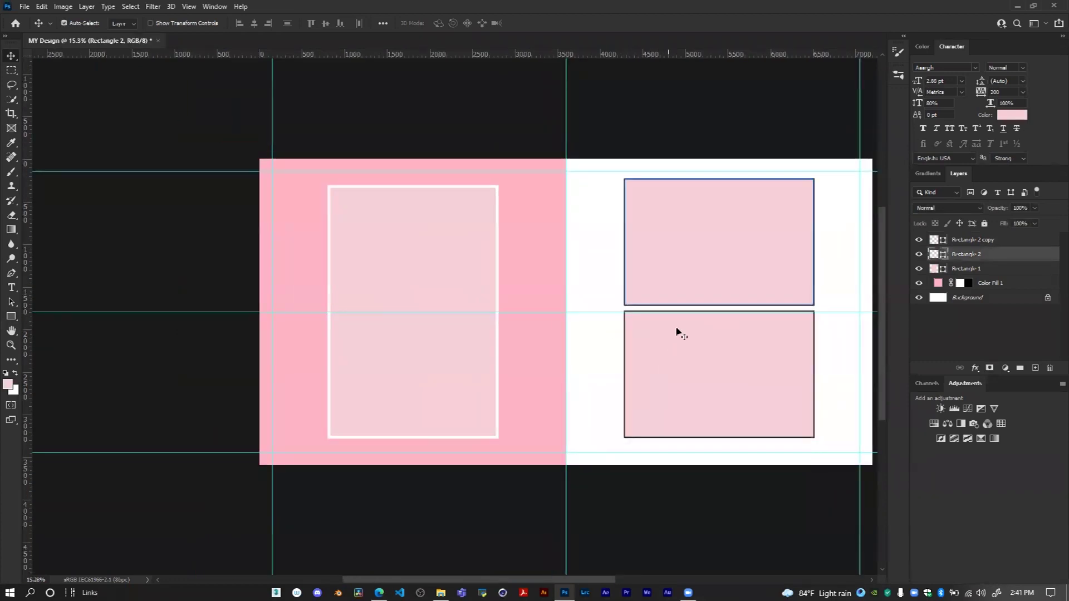
pyautogui.moveTo(750, 234); pyautogui.dragTo(748, 186)
pyautogui.moveTo(735, 358); pyautogui.dragTo(716, 477)
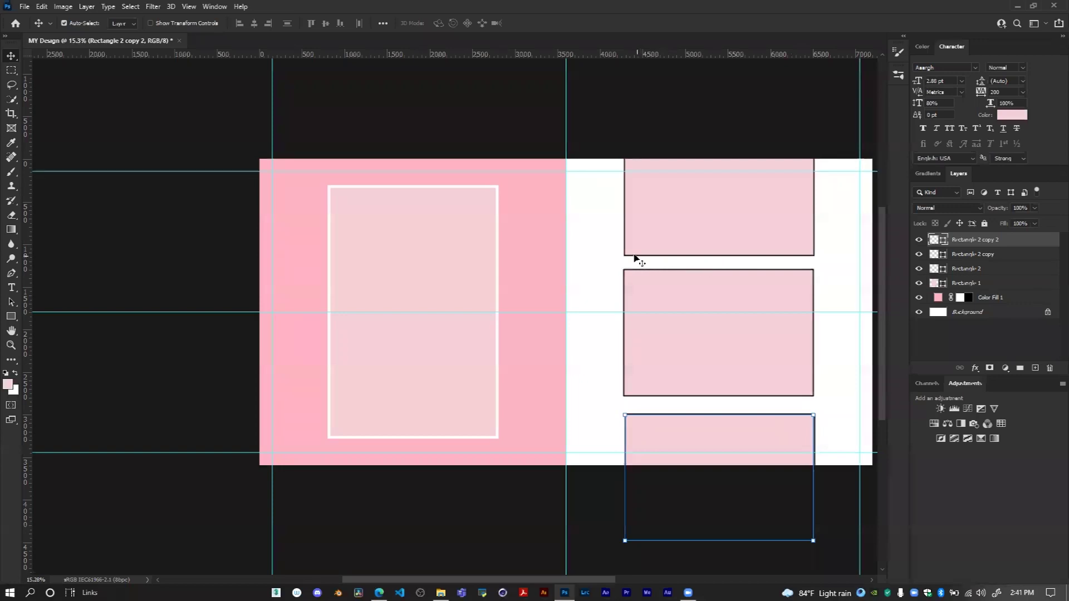
pyautogui.hotkey('ctrl', 'z')
pyautogui.hotkey('ctrl', 'z')
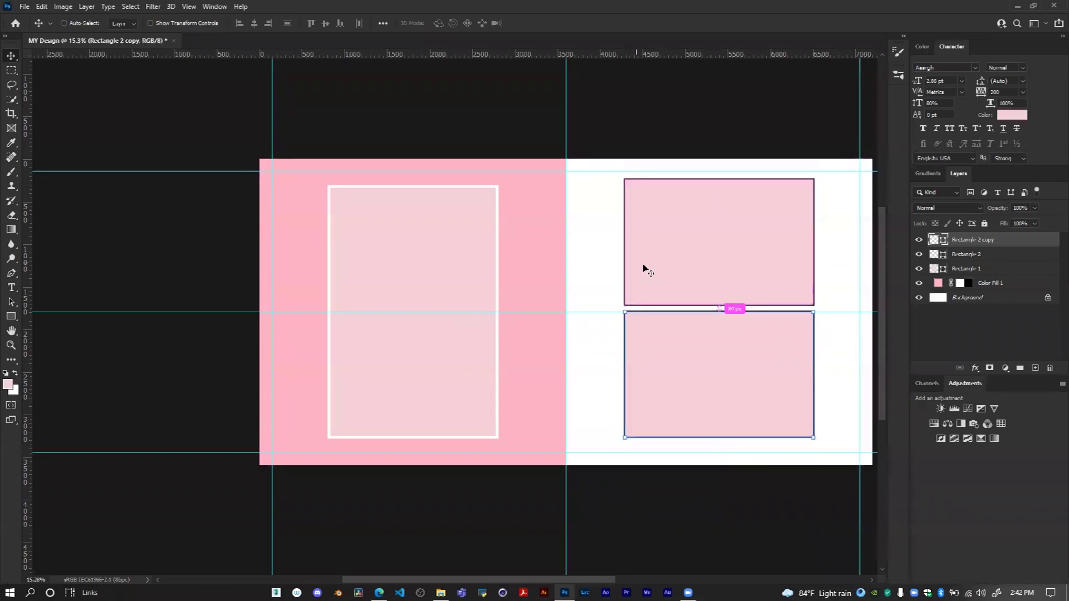
pyautogui.click(600, 269)
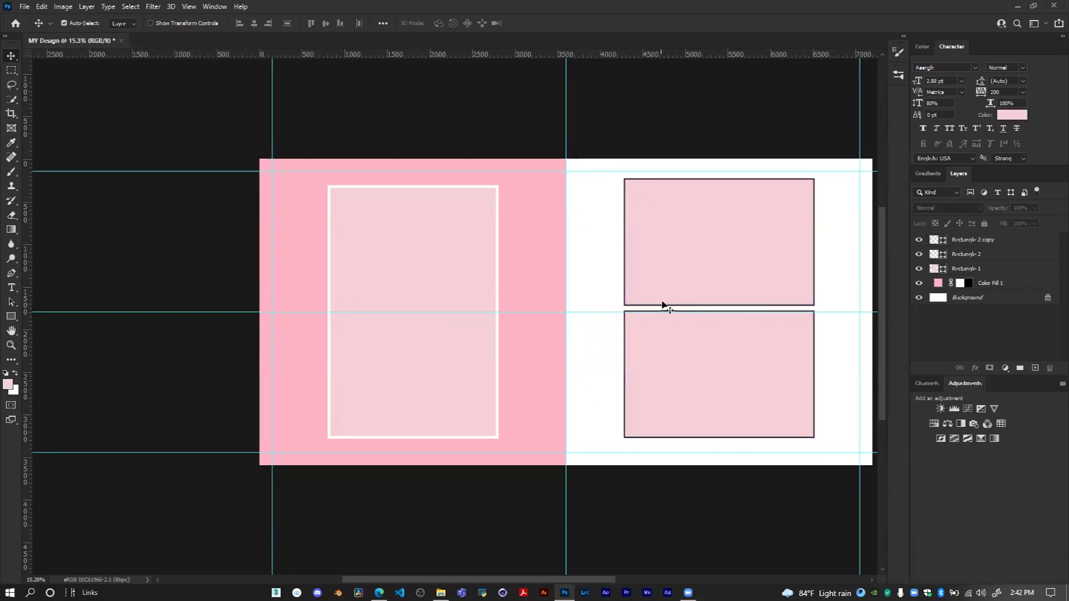
# Center both black-stroked rectangles horizontally within a marquee selection of the white page, and clear the selection
pyautogui.hscroll(2, 703, 263)
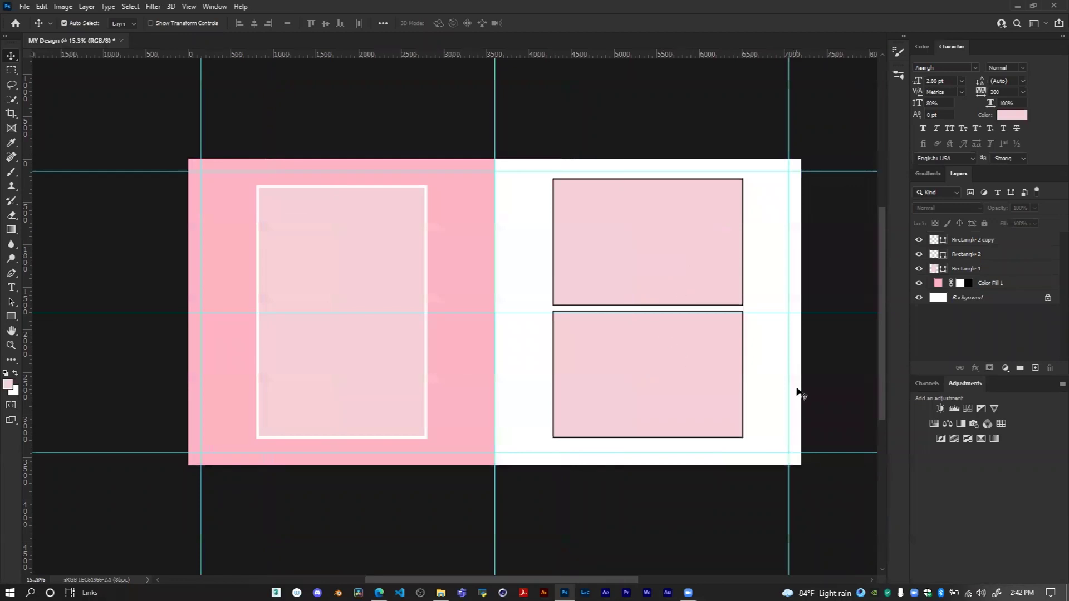
pyautogui.click(962, 301)
pyautogui.press('m')
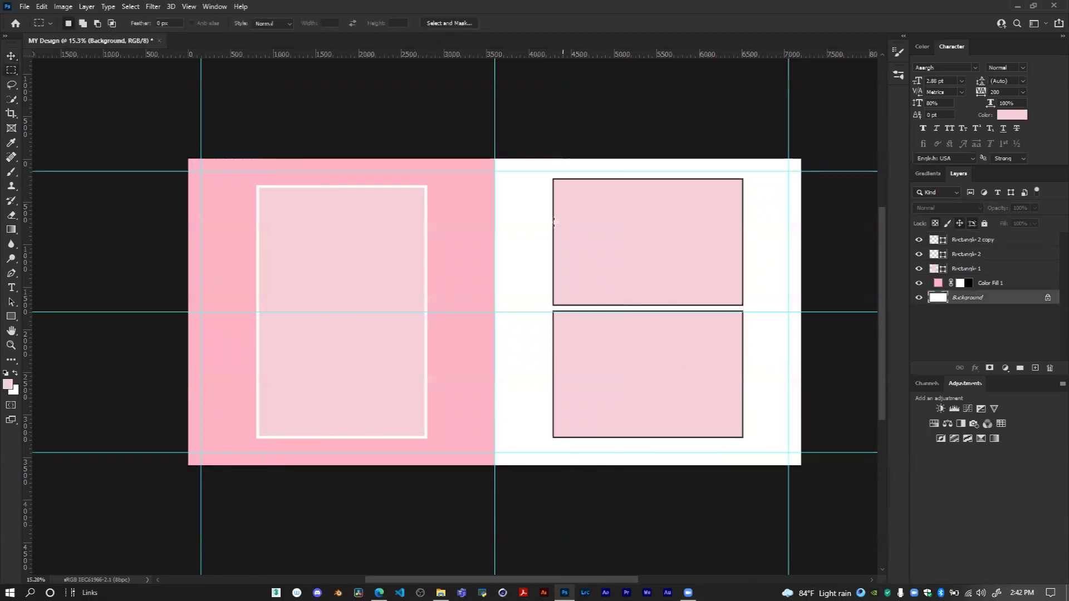
pyautogui.moveTo(494, 159); pyautogui.dragTo(804, 464)
pyautogui.click(10, 57)
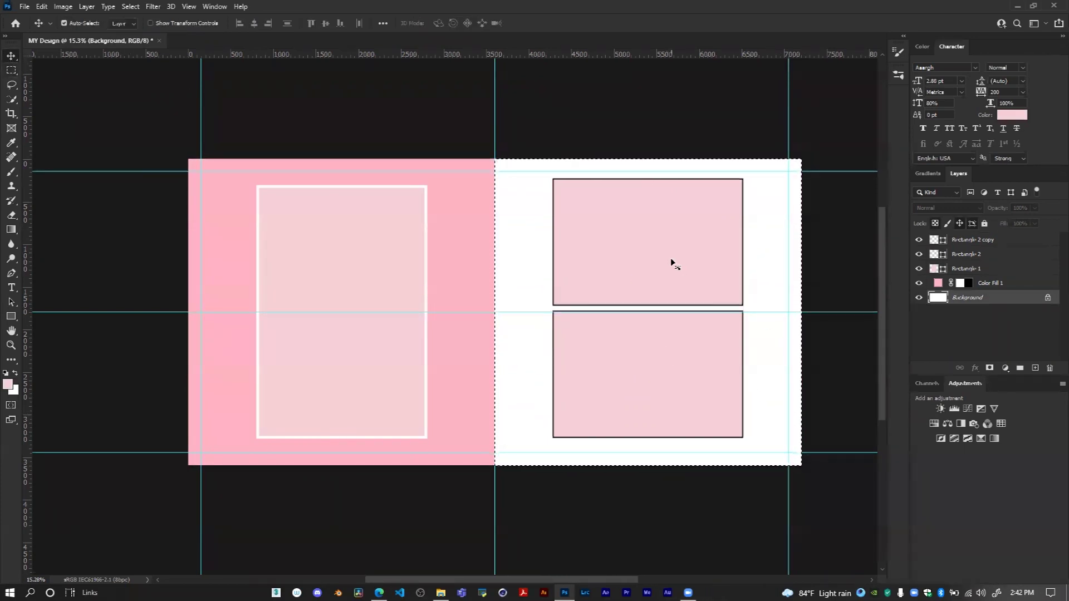
pyautogui.click(972, 240)
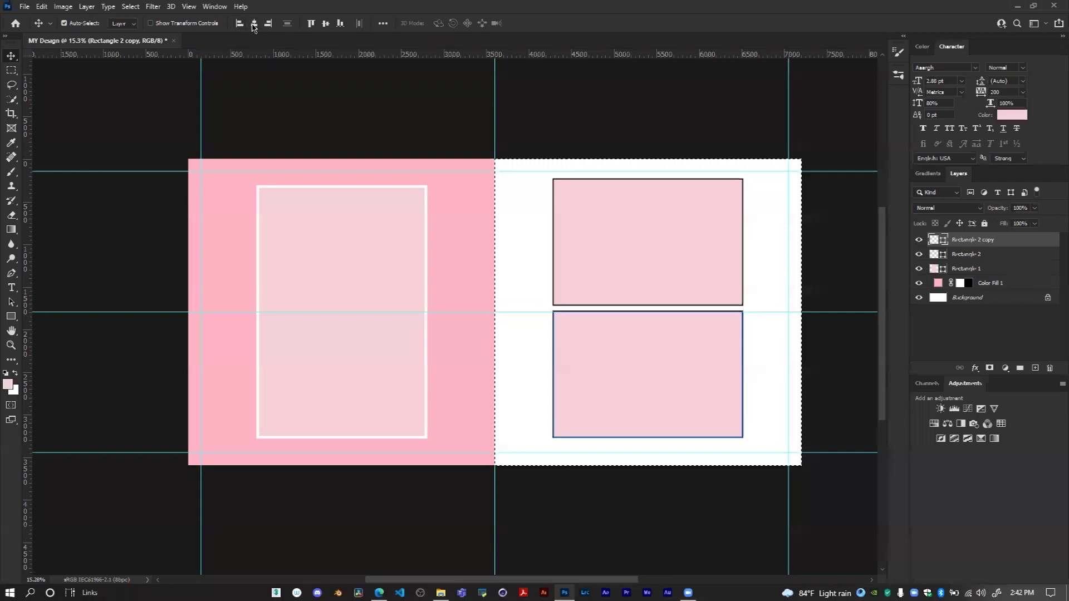
pyautogui.click(982, 256)
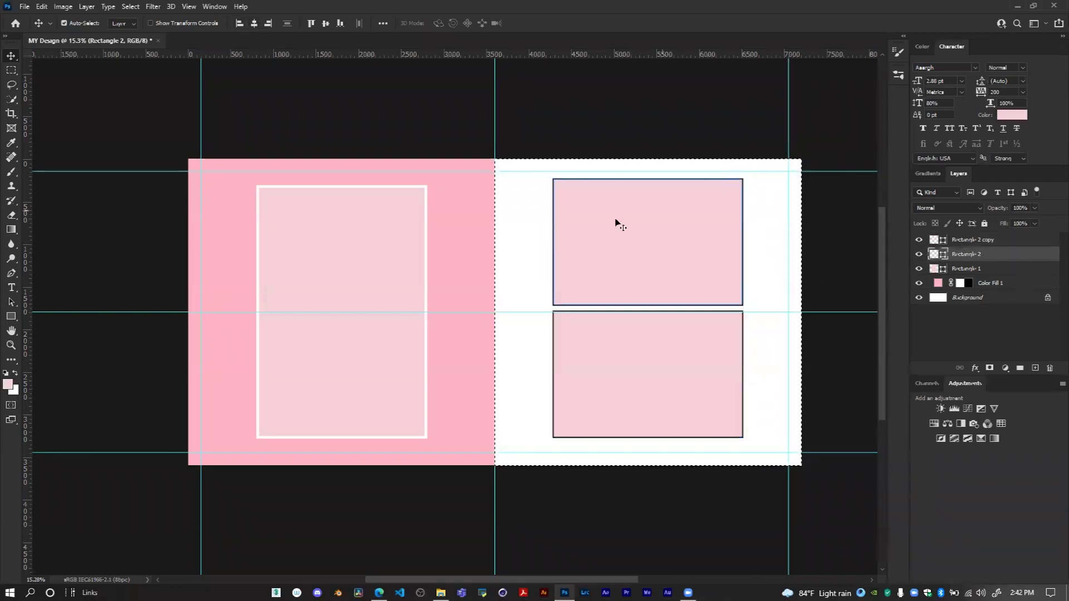
pyautogui.hotkey('ctrl', 'd')
# Try to add vertical guides along the inner and outer edges of the large rectangle's white stroke on the pink page
pyautogui.scroll(3, 296, 259)
pyautogui.scroll(-1, 314, 262)
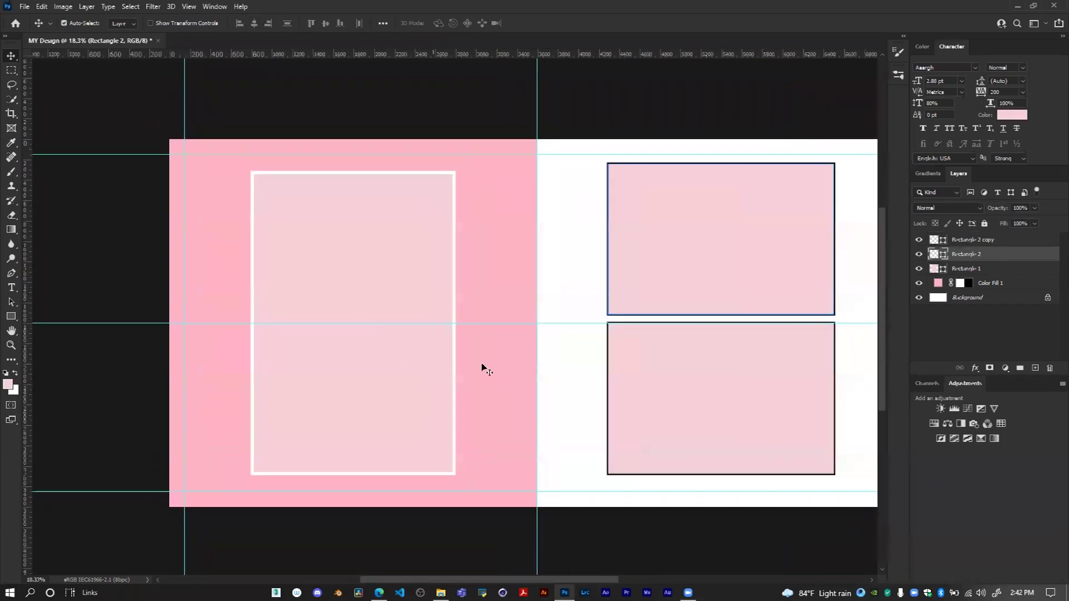
pyautogui.scroll(10, 447, 319)
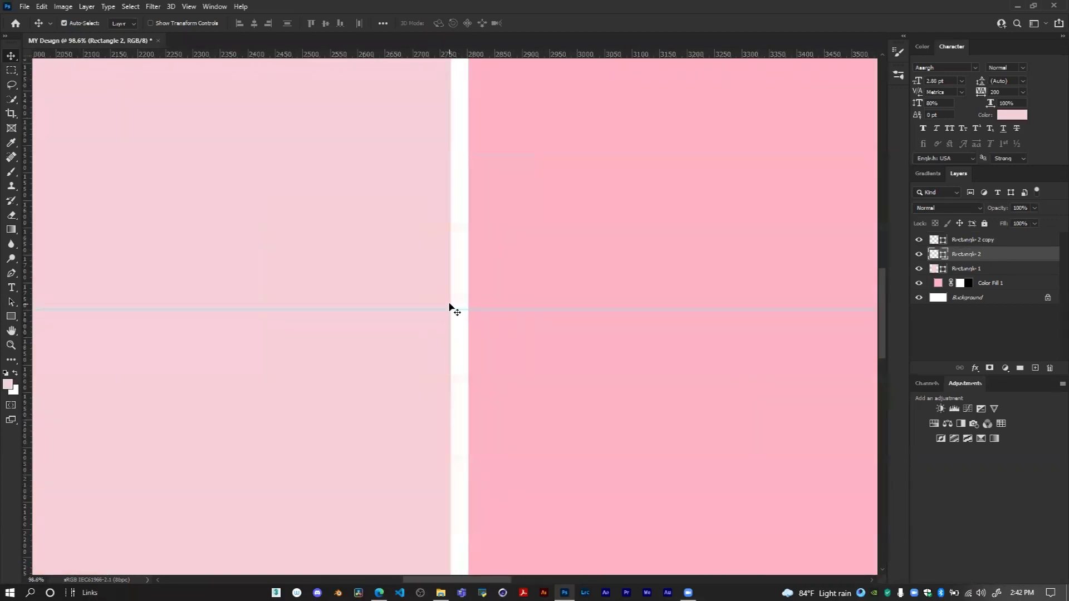
pyautogui.scroll(-7, 459, 326)
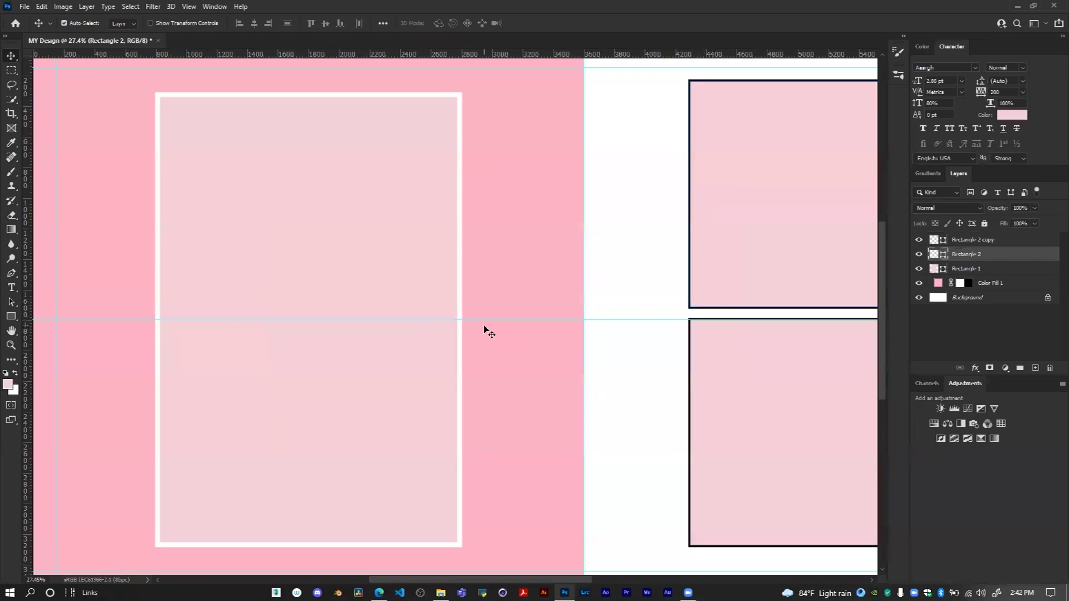
pyautogui.scroll(-2, 459, 298)
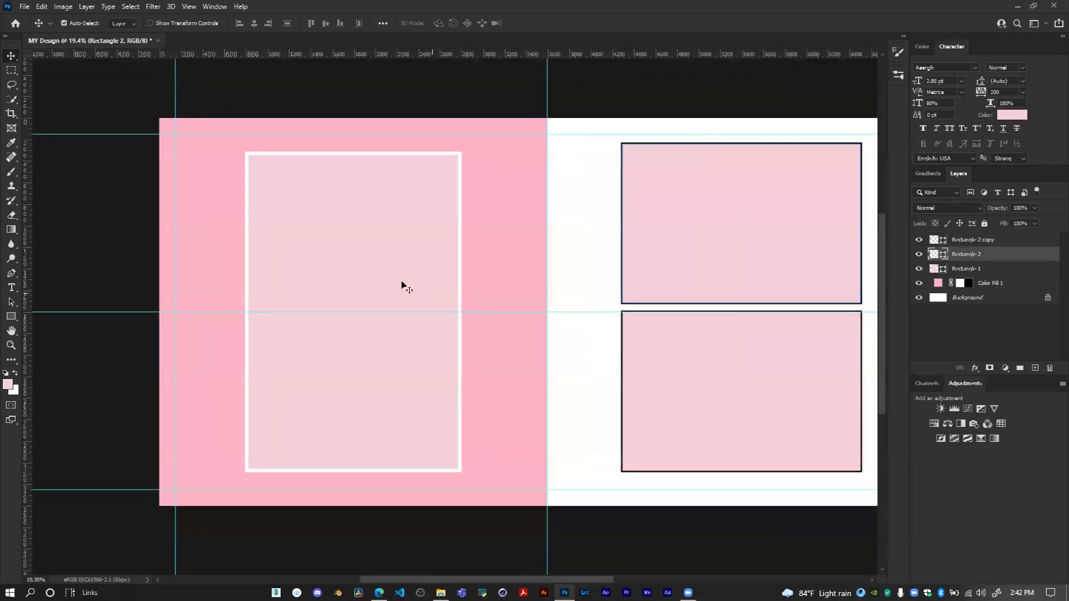
pyautogui.moveTo(29, 229); pyautogui.dragTo(25, 323)
pyautogui.click(351, 261)
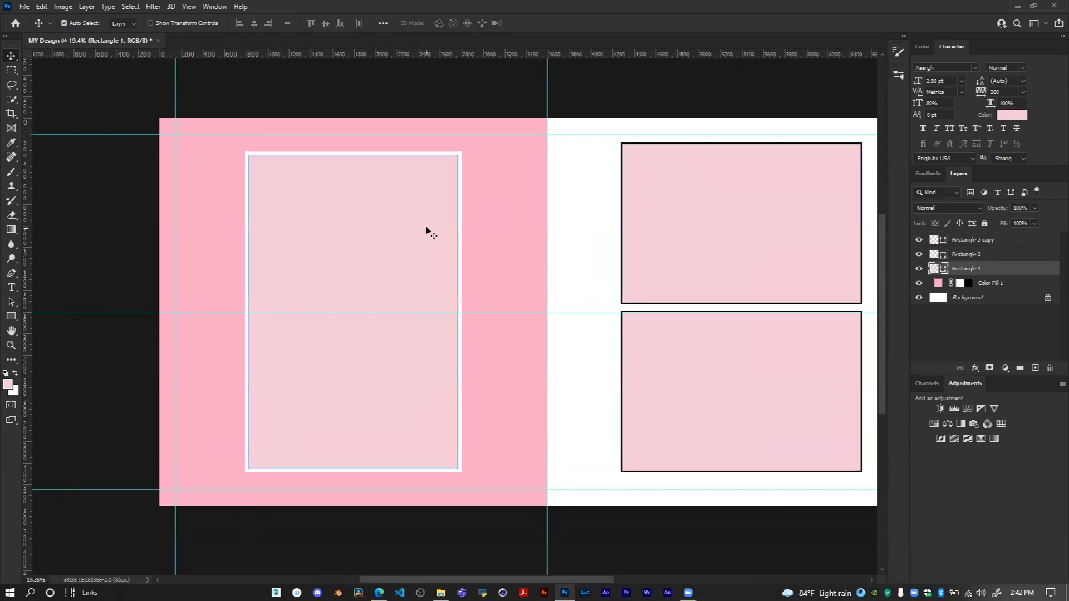
pyautogui.moveTo(25, 255); pyautogui.dragTo(14, 367)
pyautogui.scroll(2, 463, 299)
pyautogui.scroll(4, 463, 309)
pyautogui.scroll(-1, 462, 321)
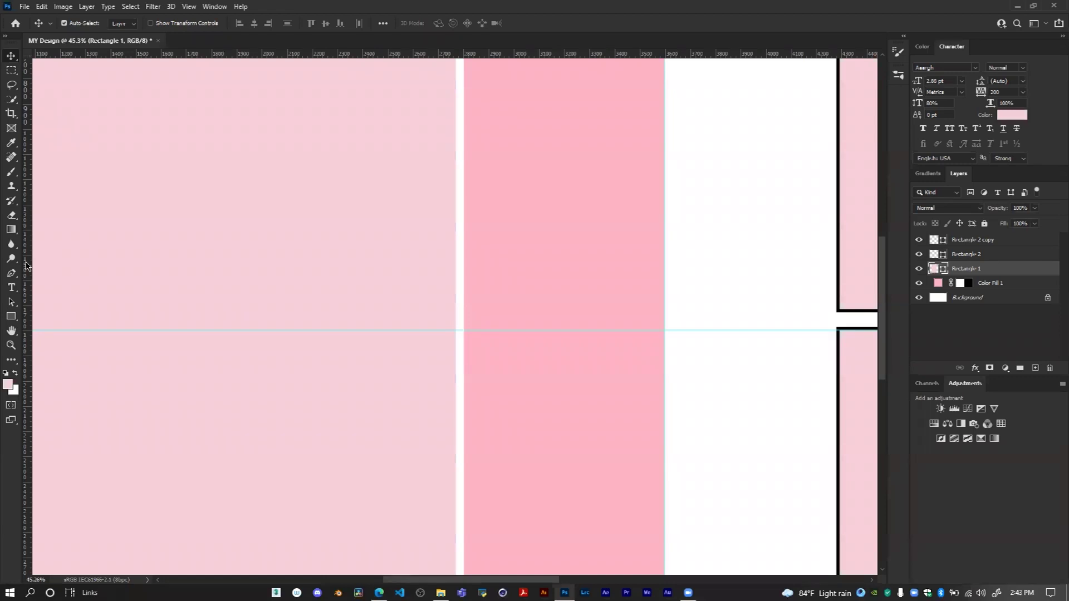
pyautogui.moveTo(26, 266); pyautogui.dragTo(456, 355)
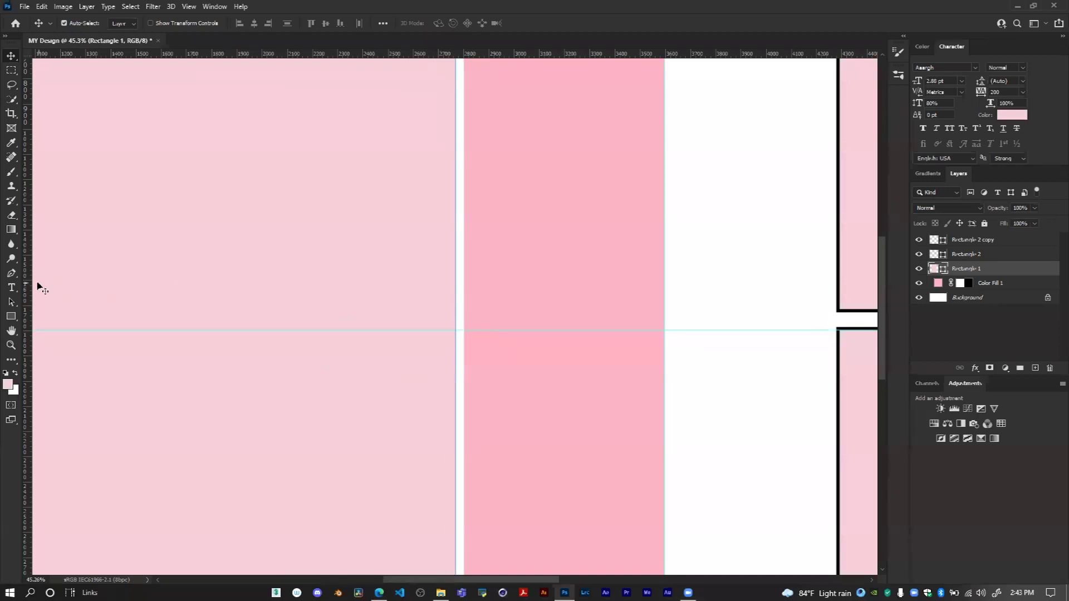
pyautogui.moveTo(28, 285); pyautogui.dragTo(462, 353)
# Marquee-select a small square spanning the width of the white stroke along the large rectangle's inner side edge on the pink page
pyautogui.scroll(3, 460, 310)
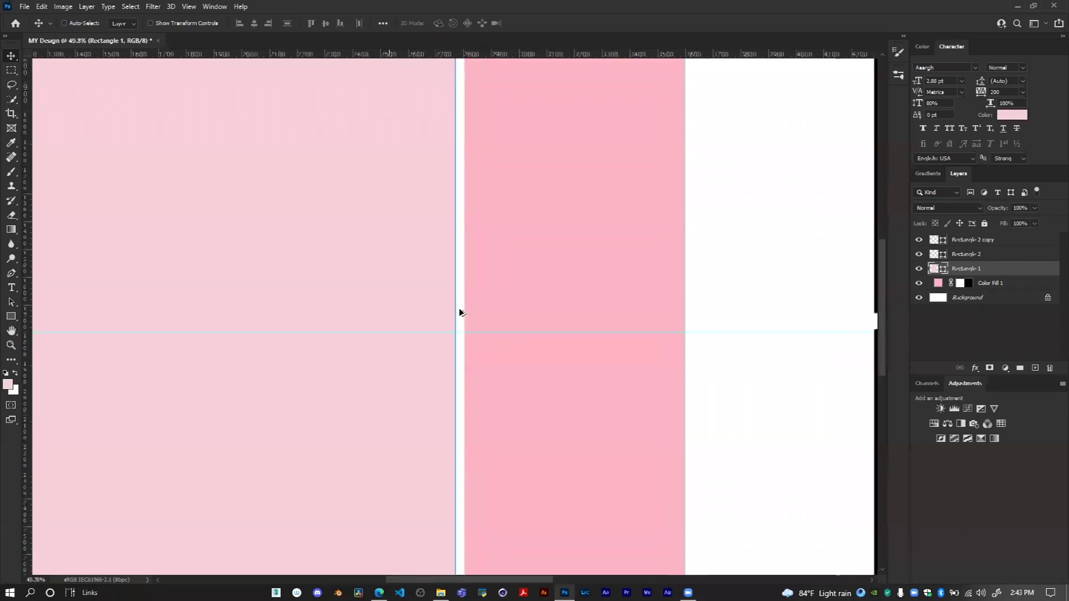
pyautogui.scroll(2, 455, 323)
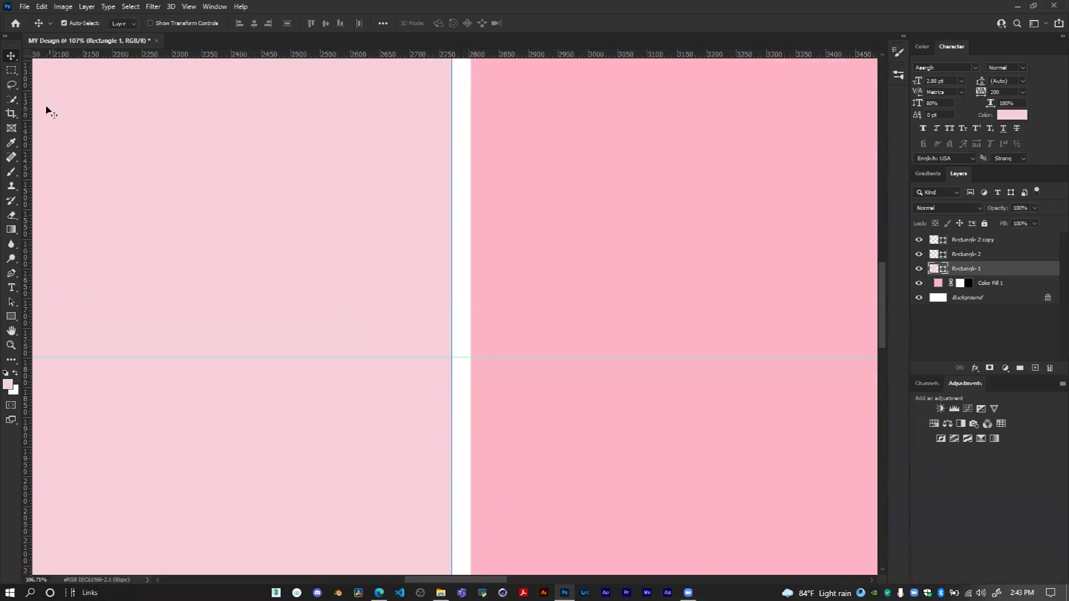
pyautogui.click(11, 71)
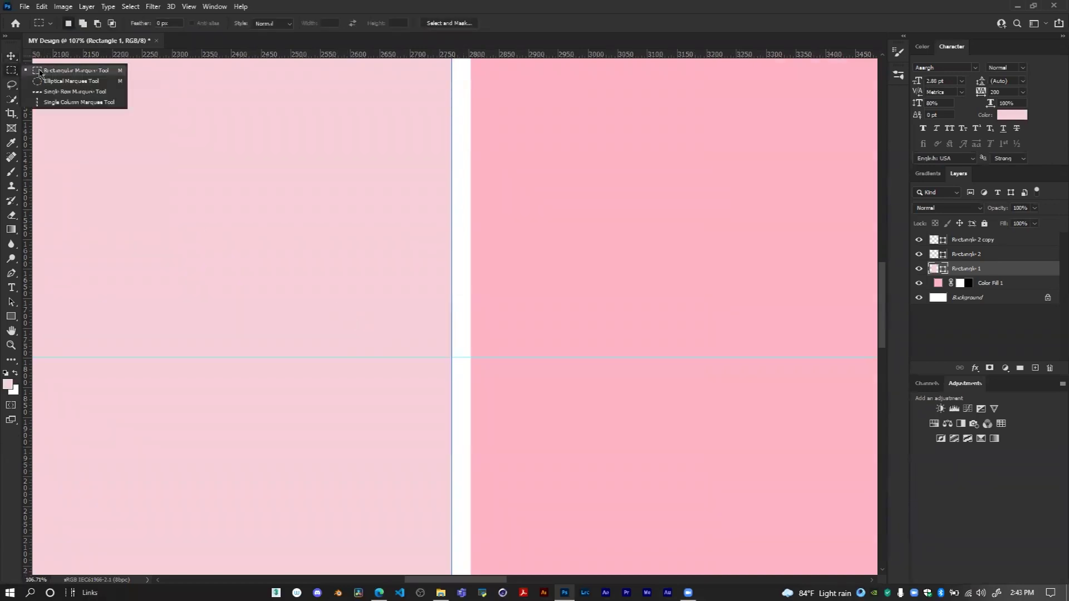
pyautogui.click(452, 314)
pyautogui.moveTo(451, 314); pyautogui.dragTo(470, 334)
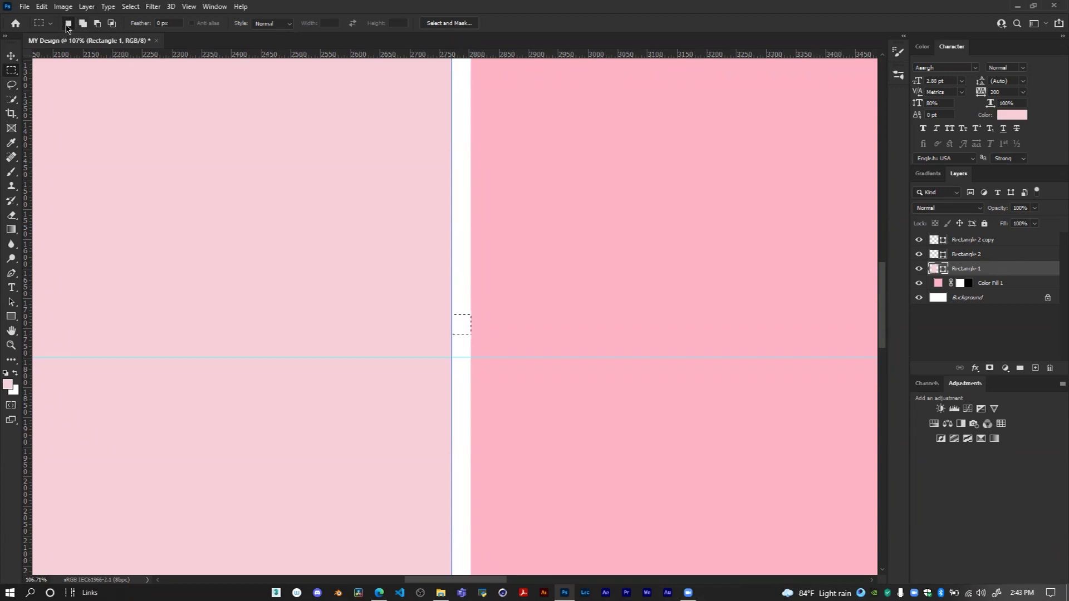
# Move the square selection onto the horizontal centre guide at the upper edge of the lower black-stroked rectangle, centring it vertically on the guide
pyautogui.scroll(-5, 510, 349)
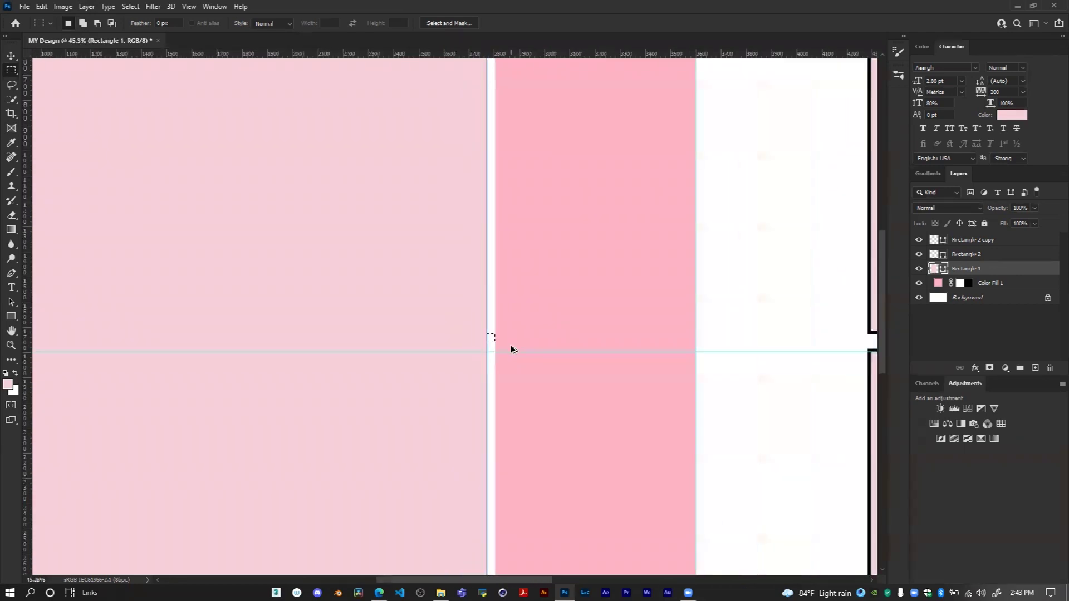
pyautogui.scroll(-2, 510, 349)
pyautogui.scroll(1, 510, 349)
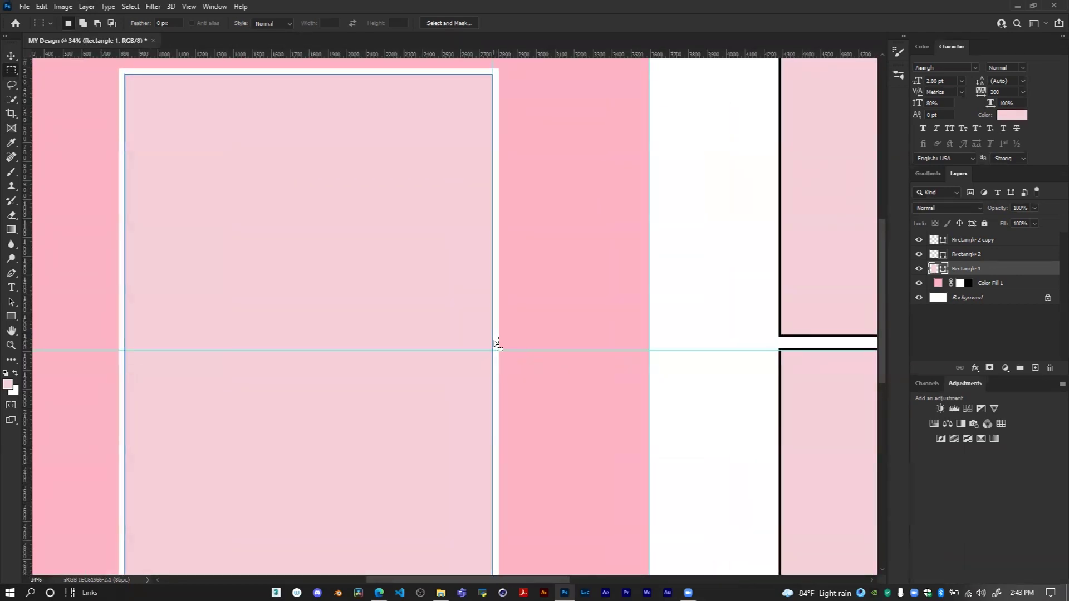
pyautogui.moveTo(496, 343); pyautogui.dragTo(811, 351)
pyautogui.hscroll(5, 811, 350)
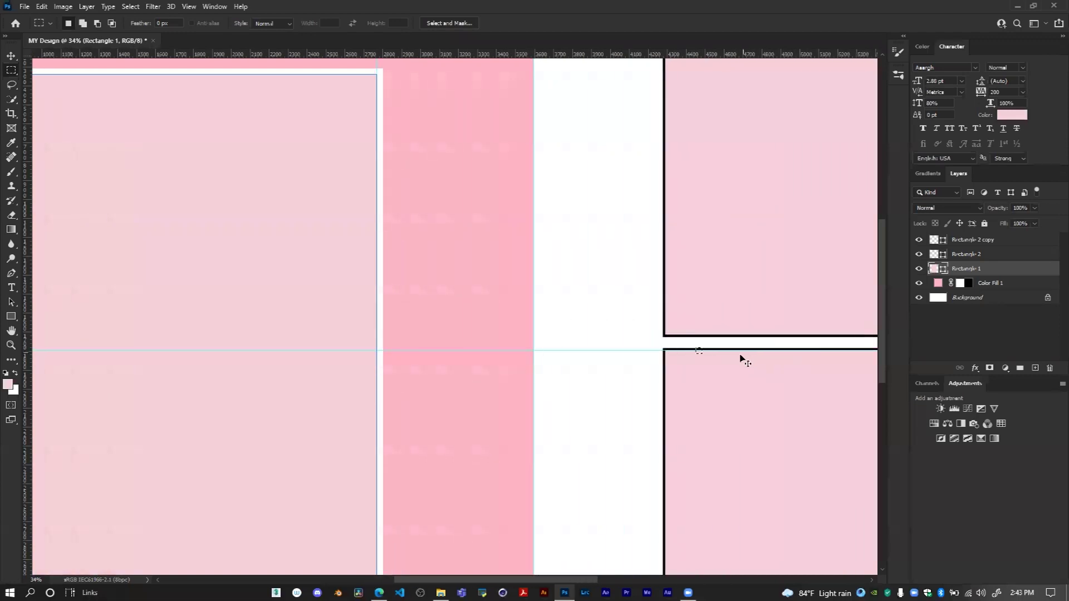
pyautogui.hscroll(3, 738, 363)
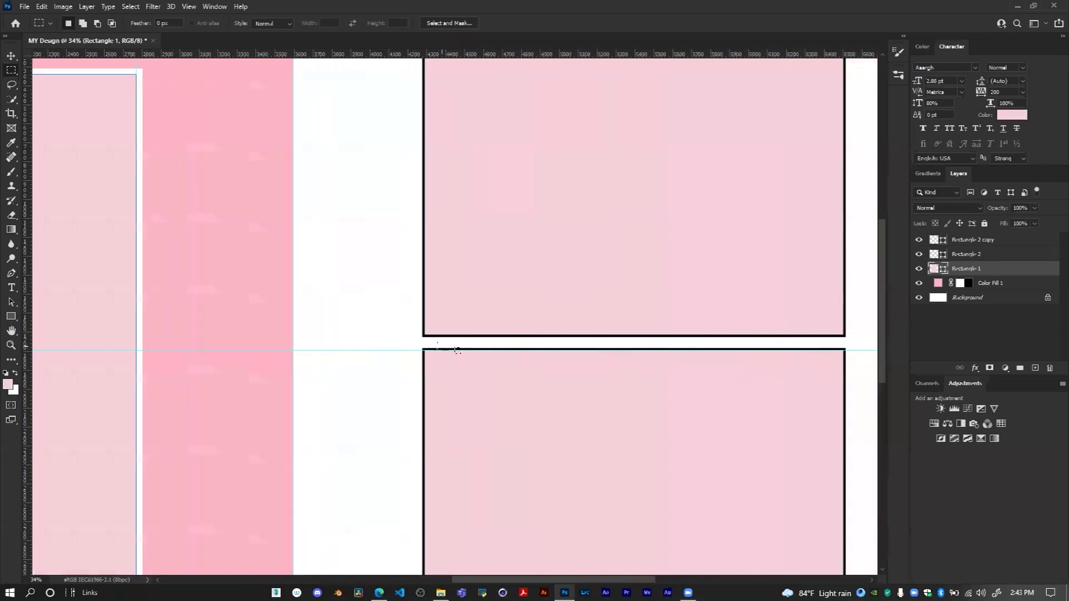
pyautogui.scroll(2, 468, 353)
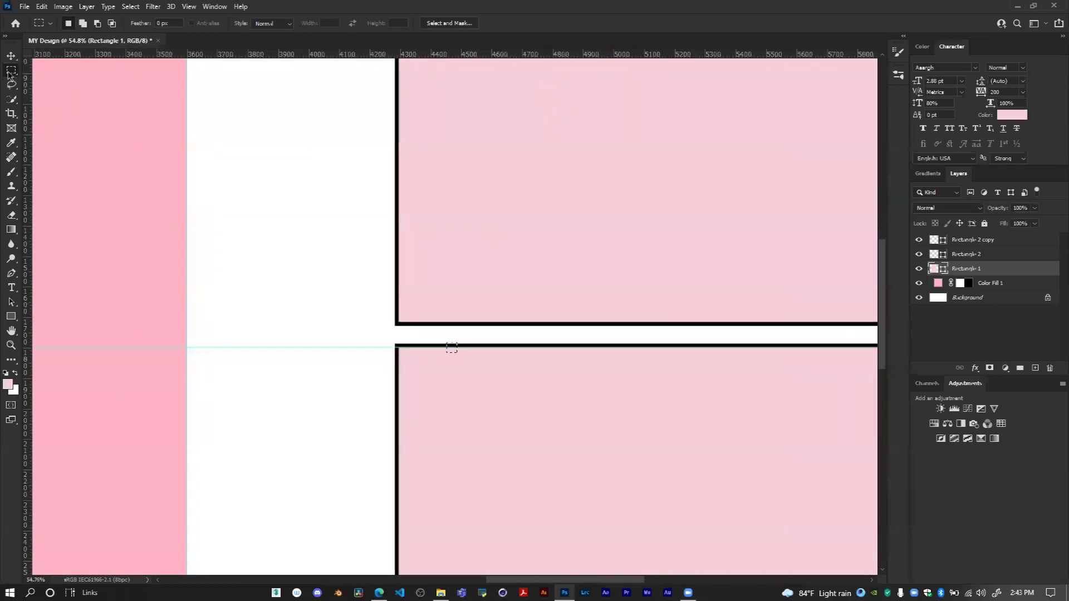
pyautogui.scroll(2, 450, 348)
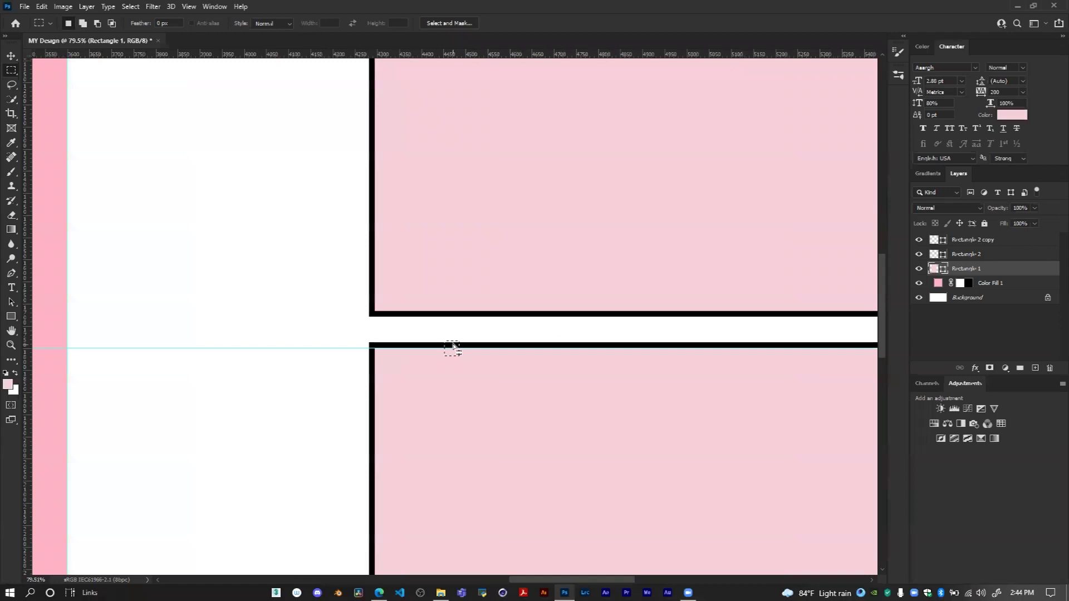
pyautogui.moveTo(450, 348); pyautogui.dragTo(335, 337)
pyautogui.moveTo(334, 338); pyautogui.dragTo(340, 344)
pyautogui.moveTo(337, 346); pyautogui.dragTo(404, 345)
# Add horizontal guides along the upper and lower edges of the square selection, and clear the selection
pyautogui.moveTo(465, 54); pyautogui.dragTo(460, 340)
pyautogui.moveTo(482, 54); pyautogui.dragTo(453, 356)
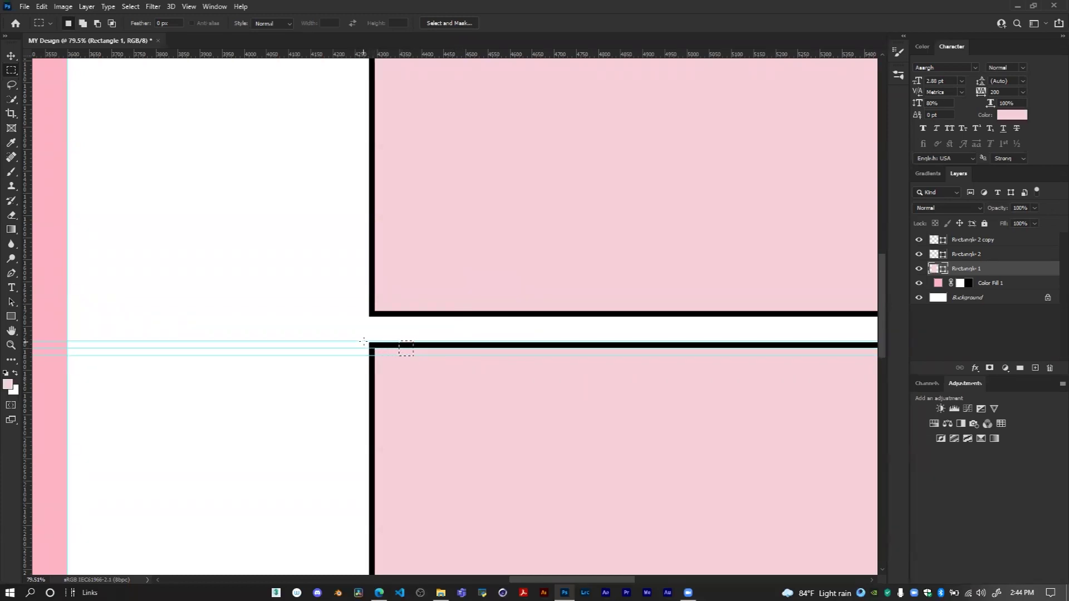
pyautogui.scroll(-4, 406, 355)
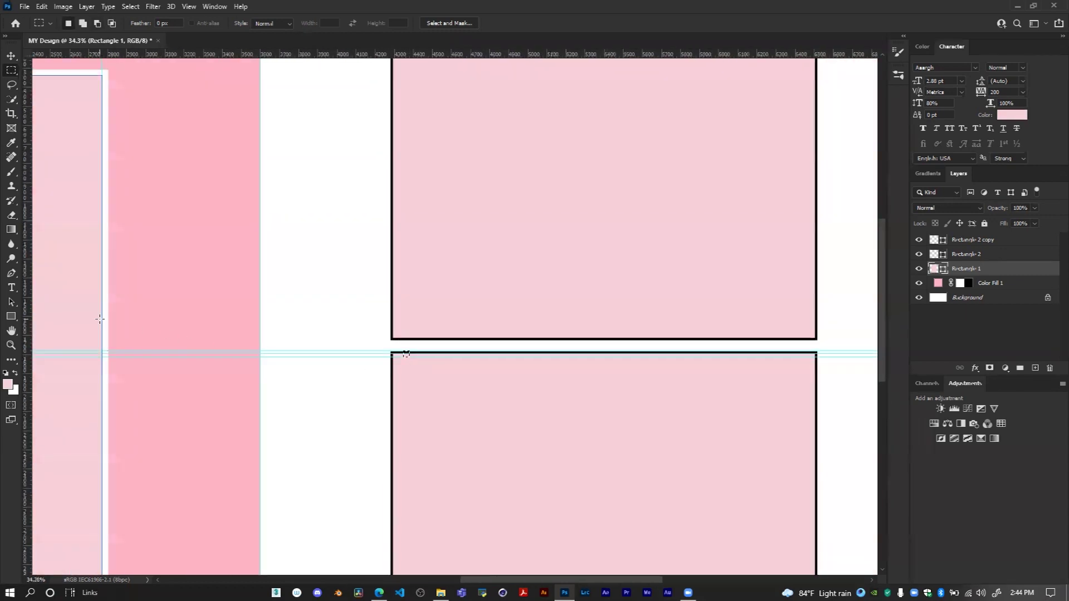
pyautogui.scroll(5, 100, 318)
pyautogui.scroll(-3, 133, 306)
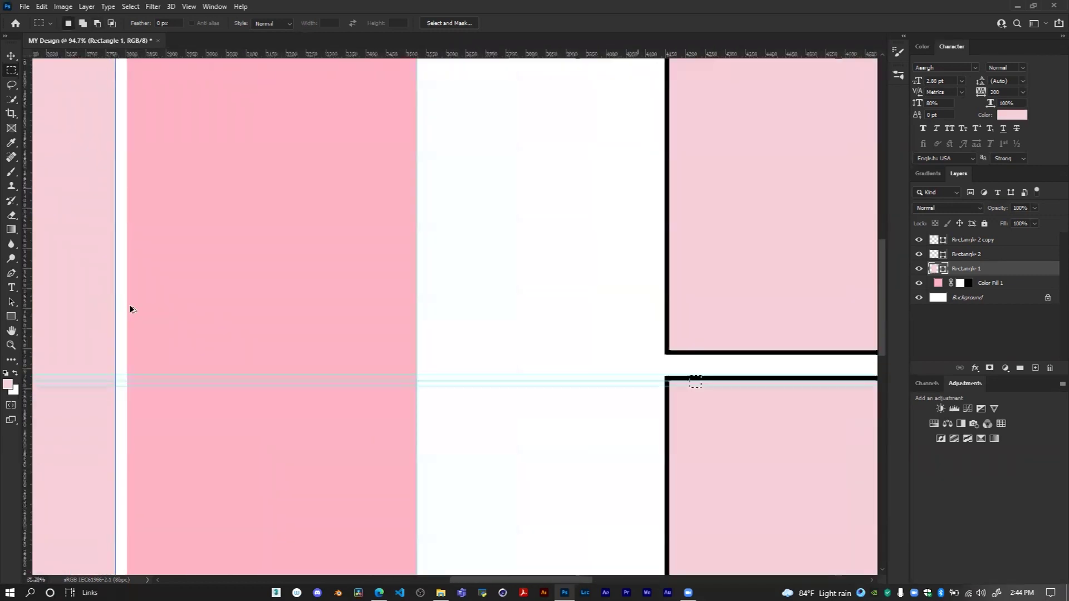
pyautogui.scroll(4, 518, 357)
pyautogui.scroll(2, 521, 357)
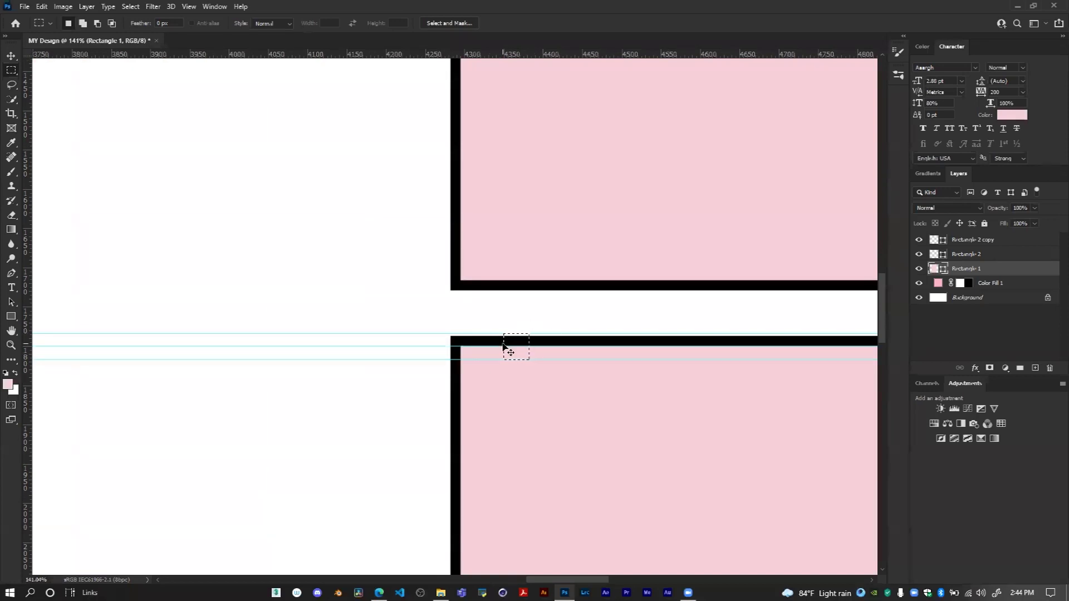
pyautogui.scroll(-5, 544, 370)
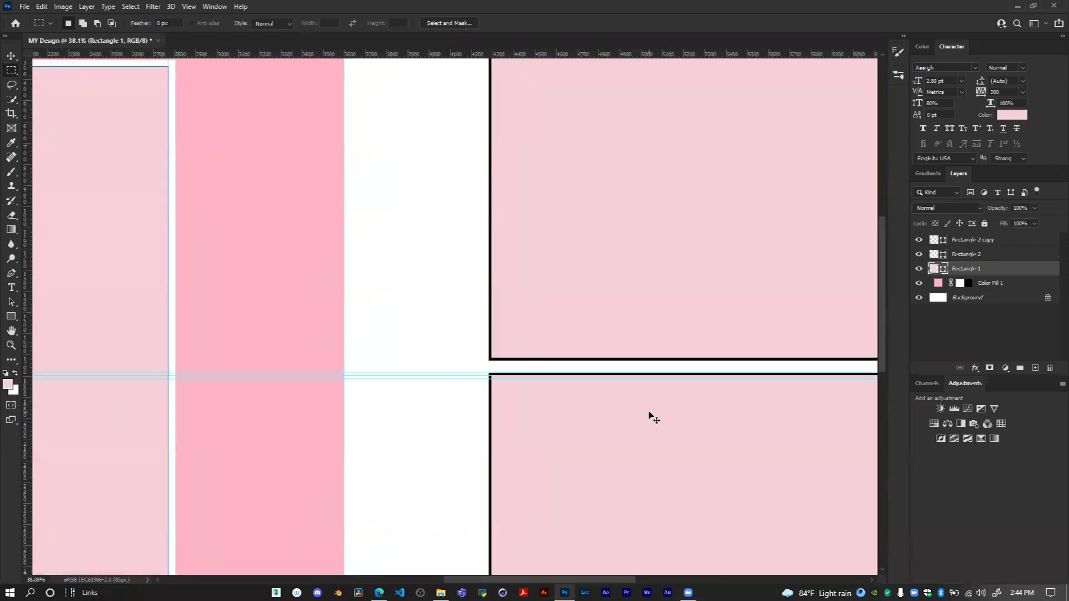
# Move the two black-stroked rectangles vertically until their facing outer stroke edges meet the upper and lower guides around the centre guide
pyautogui.press('v')
pyautogui.scroll(-3, 600, 401)
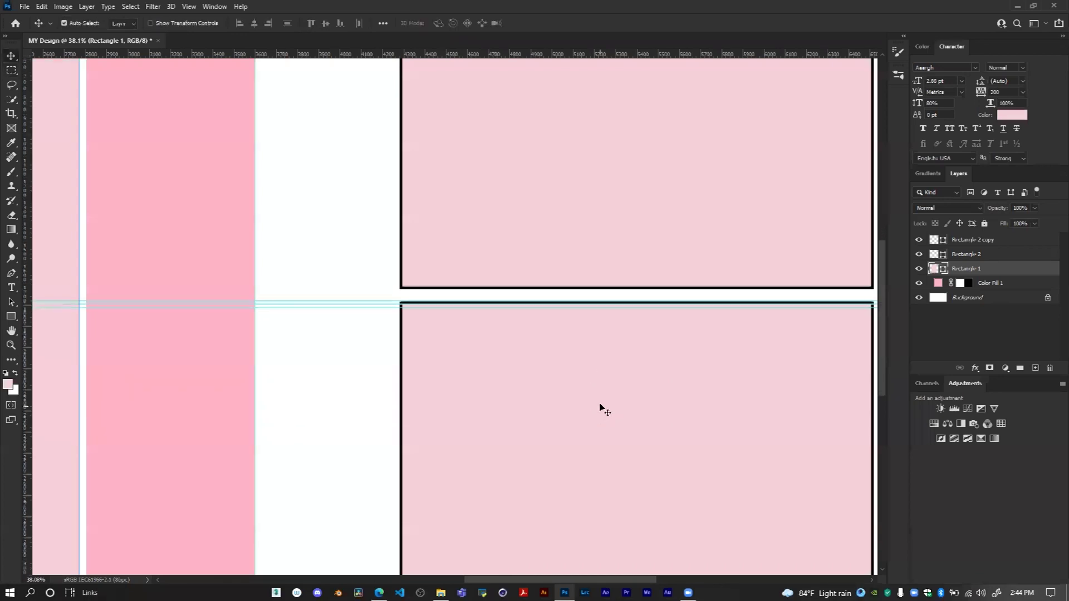
pyautogui.hscroll(1, 606, 372)
pyautogui.keyDown('ctrl'); pyautogui.click(606, 373); pyautogui.keyUp('ctrl')
pyautogui.moveTo(563, 216); pyautogui.dragTo(562, 231)
pyautogui.scroll(10, 376, 294)
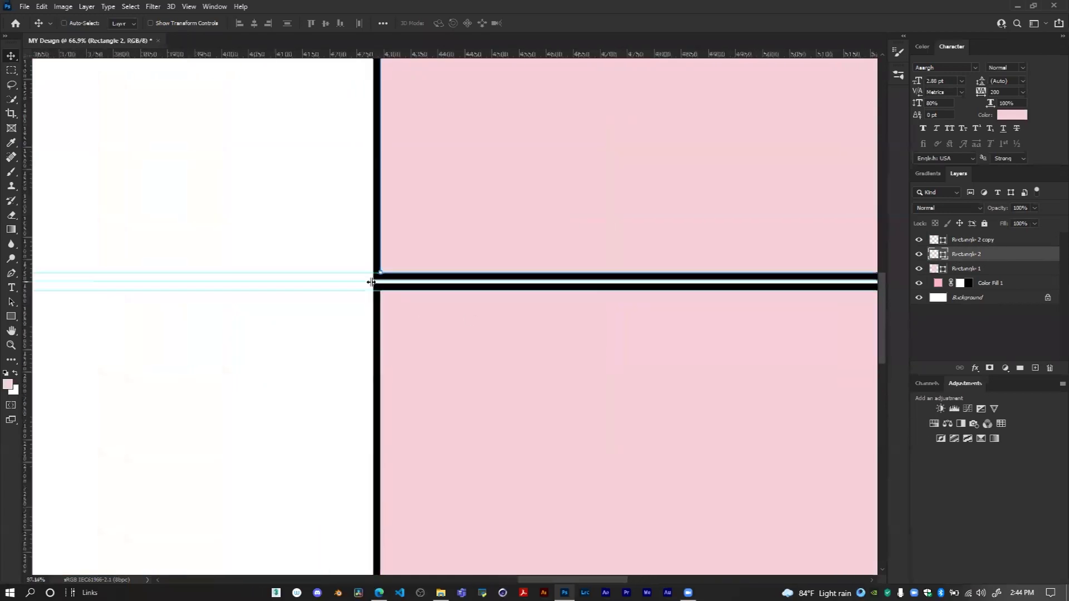
pyautogui.moveTo(502, 228); pyautogui.dragTo(517, 198)
pyautogui.moveTo(458, 363); pyautogui.dragTo(456, 381)
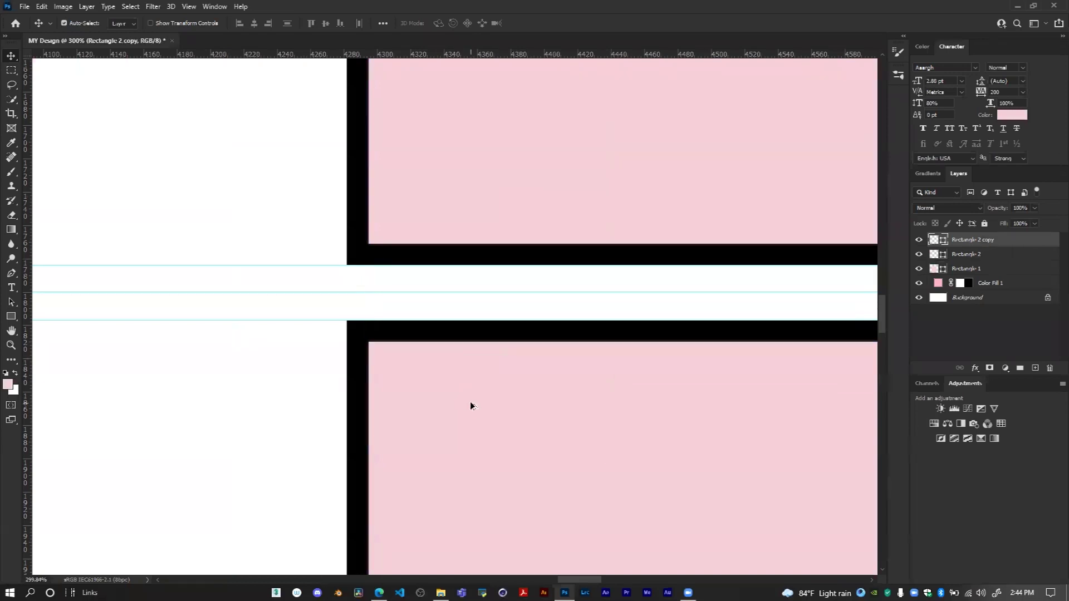
# Deselect the rectangle layers and hide all guides
pyautogui.scroll(-8, 470, 402)
pyautogui.scroll(-5, 471, 402)
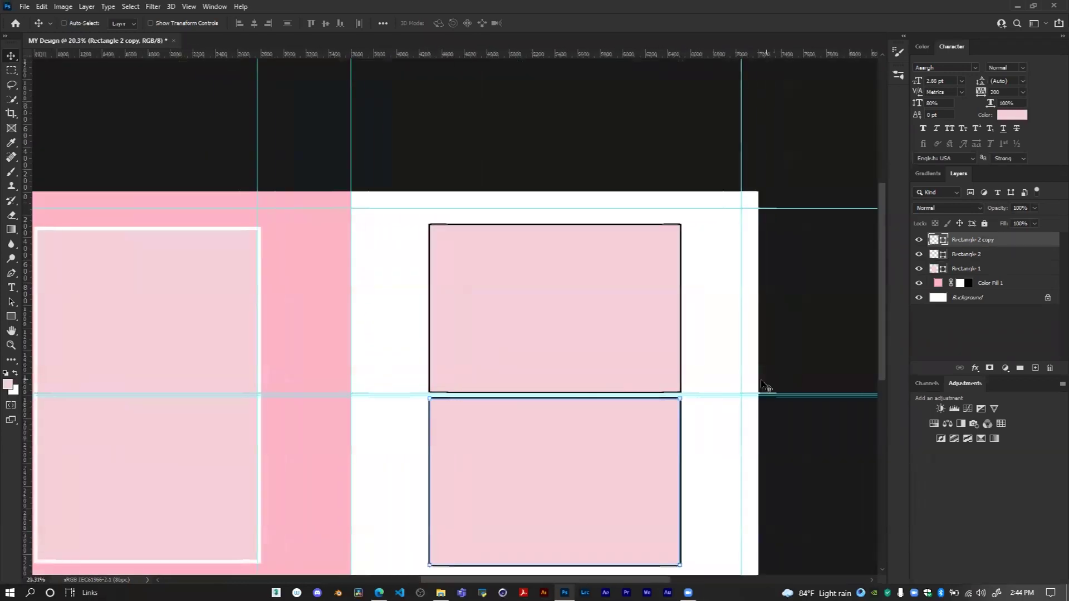
pyautogui.scroll(-3, 768, 350)
pyautogui.click(771, 349)
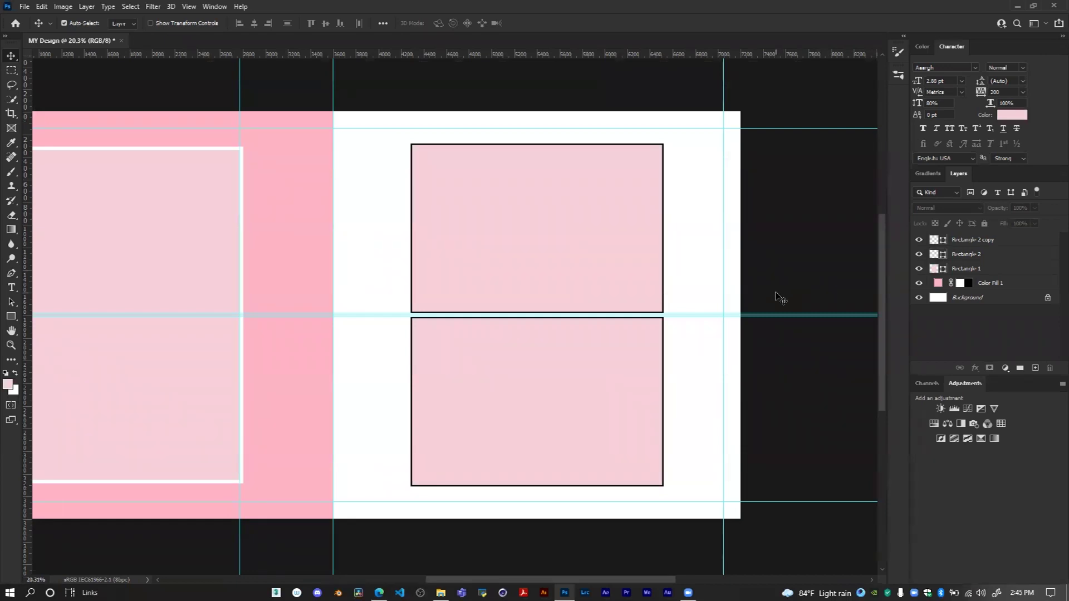
pyautogui.hotkey('ctrl', ';')
# Examine the spacing and alignment of the three stroked rectangles across the two-page spread
pyautogui.scroll(-3, 565, 351)
pyautogui.scroll(2, 522, 344)
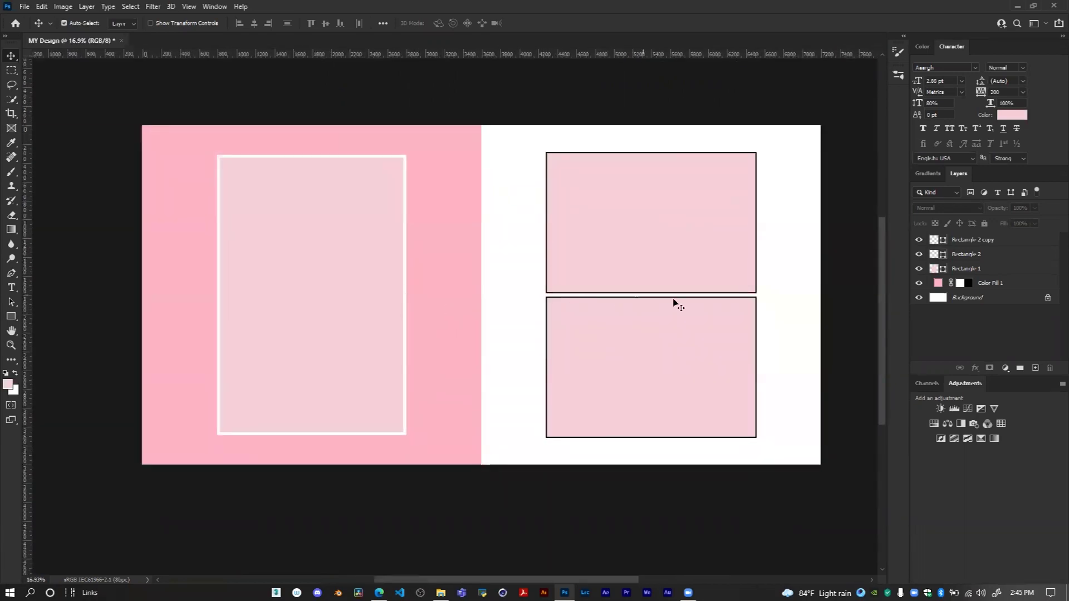
pyautogui.scroll(-1, 727, 305)
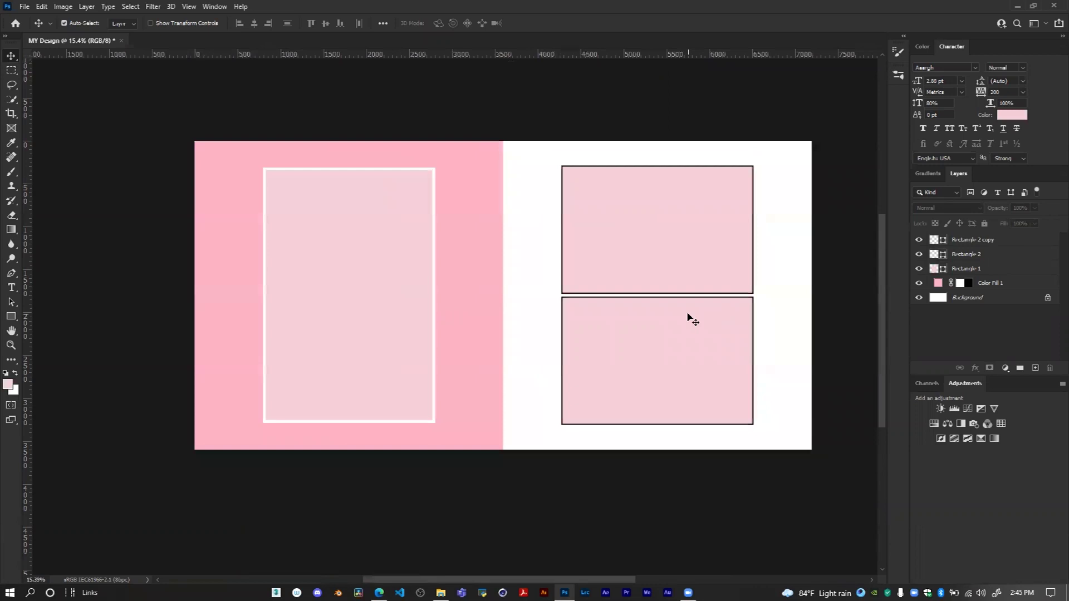
pyautogui.scroll(3, 690, 318)
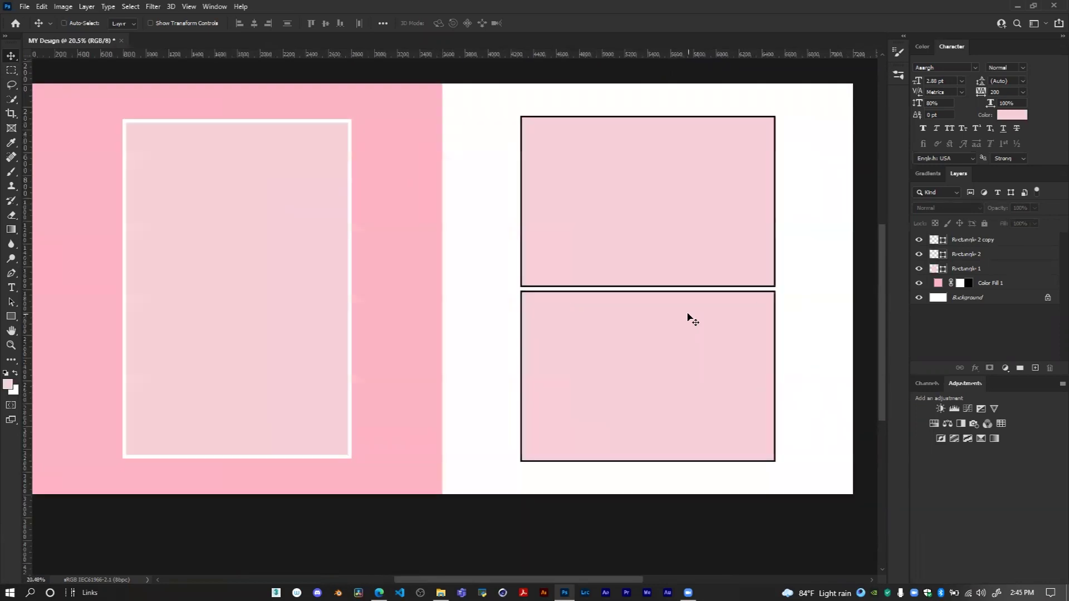
pyautogui.scroll(-3, 691, 318)
pyautogui.hscroll(2, 688, 317)
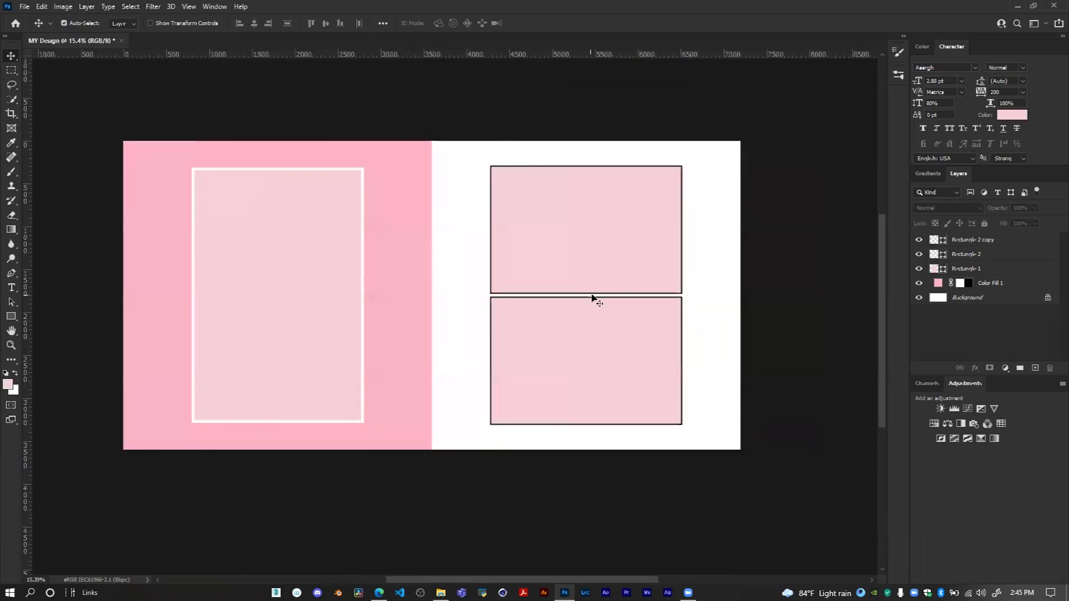
pyautogui.scroll(2, 592, 301)
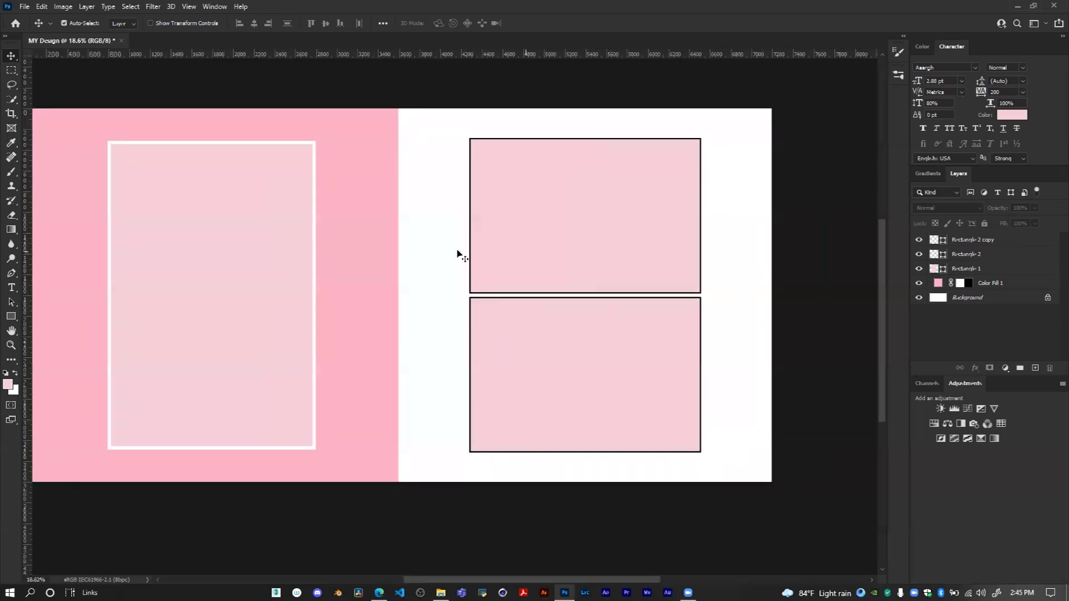
pyautogui.scroll(-1, 543, 283)
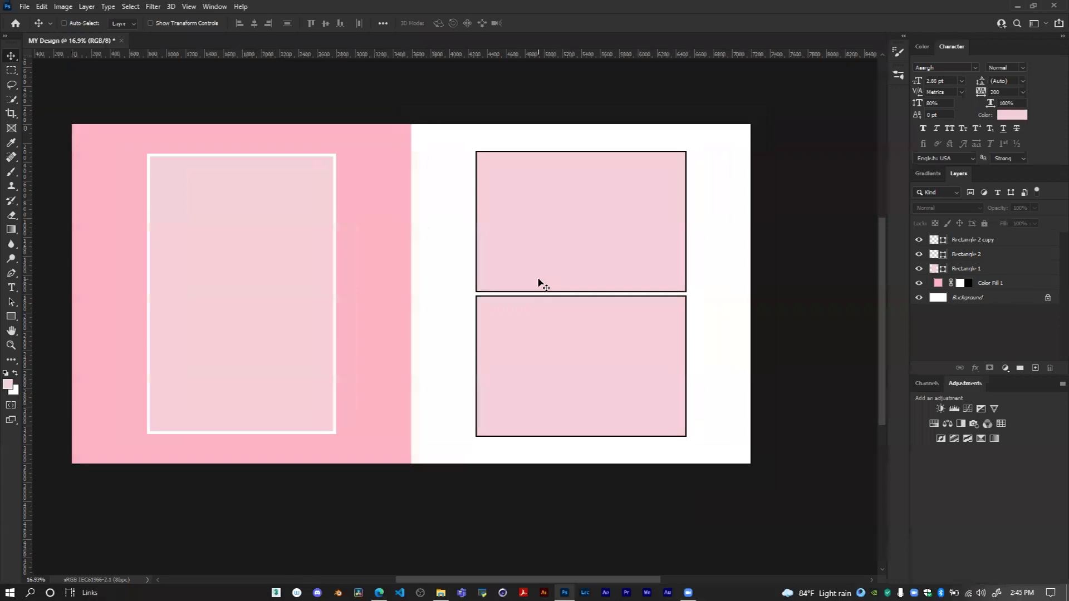
pyautogui.scroll(-1, 544, 285)
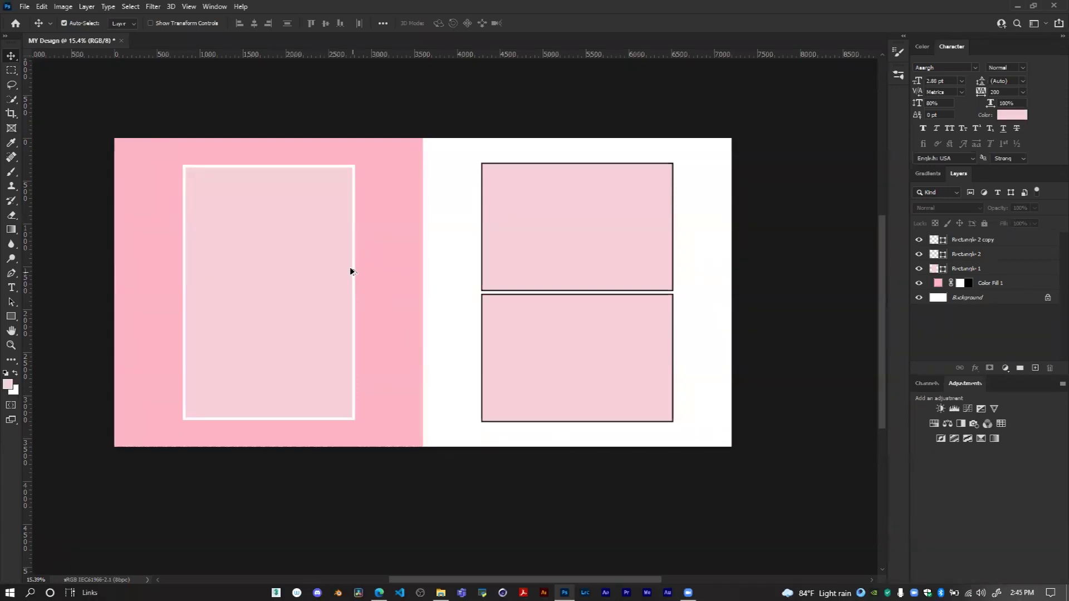
pyautogui.scroll(1, 331, 271)
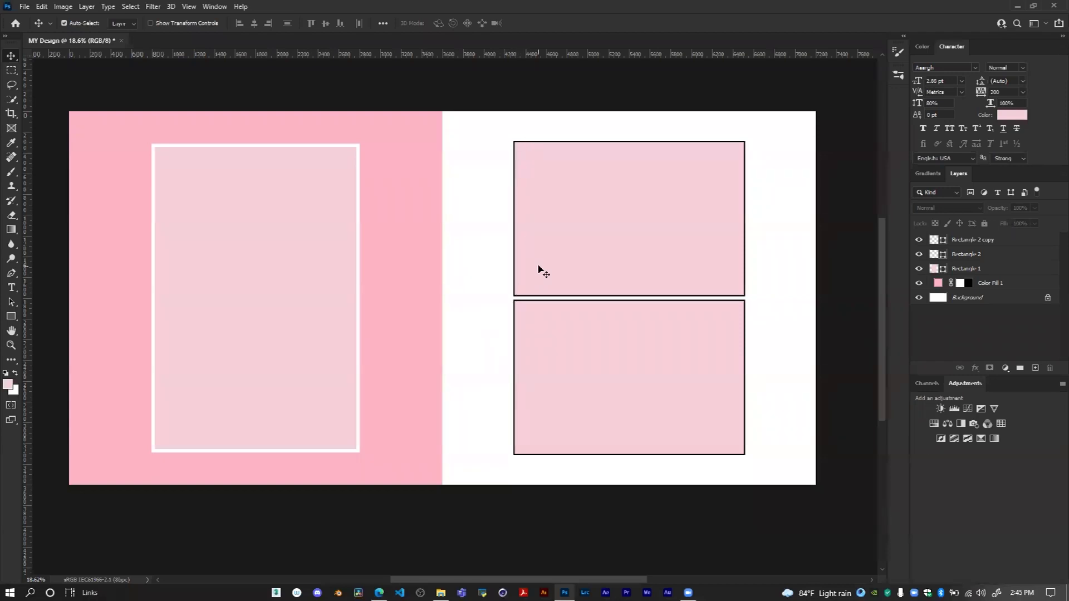
pyautogui.scroll(-1, 544, 271)
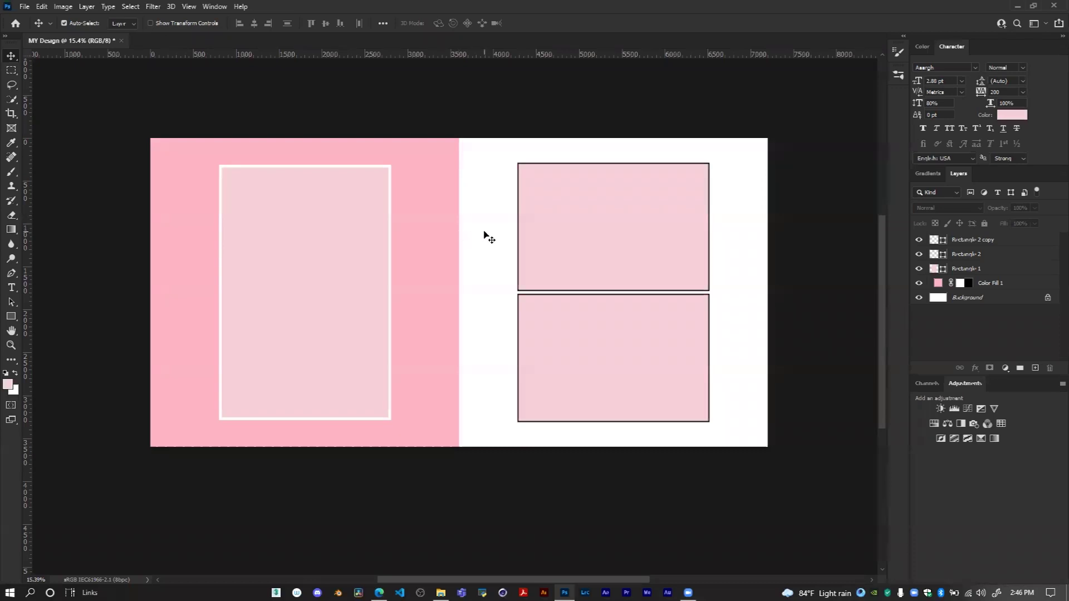
pyautogui.scroll(1, 589, 235)
pyautogui.hscroll(1, 460, 236)
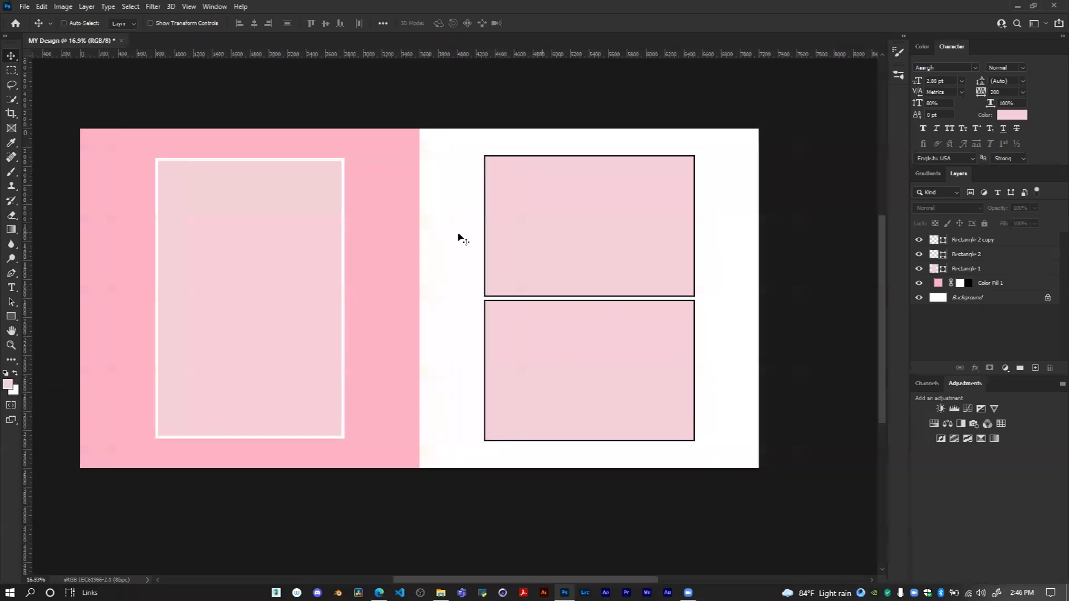
# Rename the Color Fill 1 layer as BASE
pyautogui.click(300, 235)
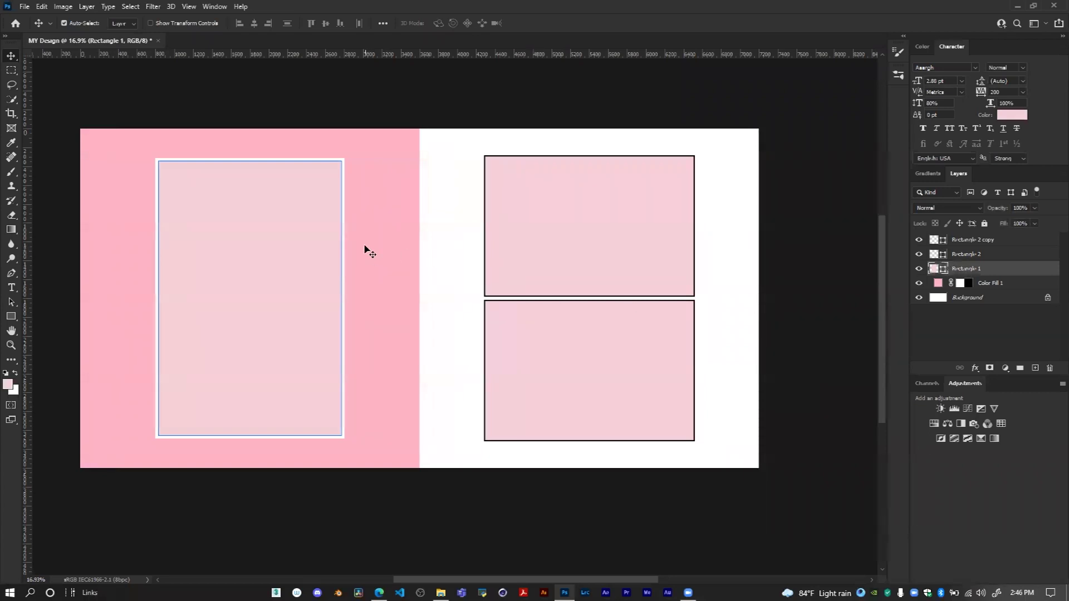
pyautogui.click(913, 282)
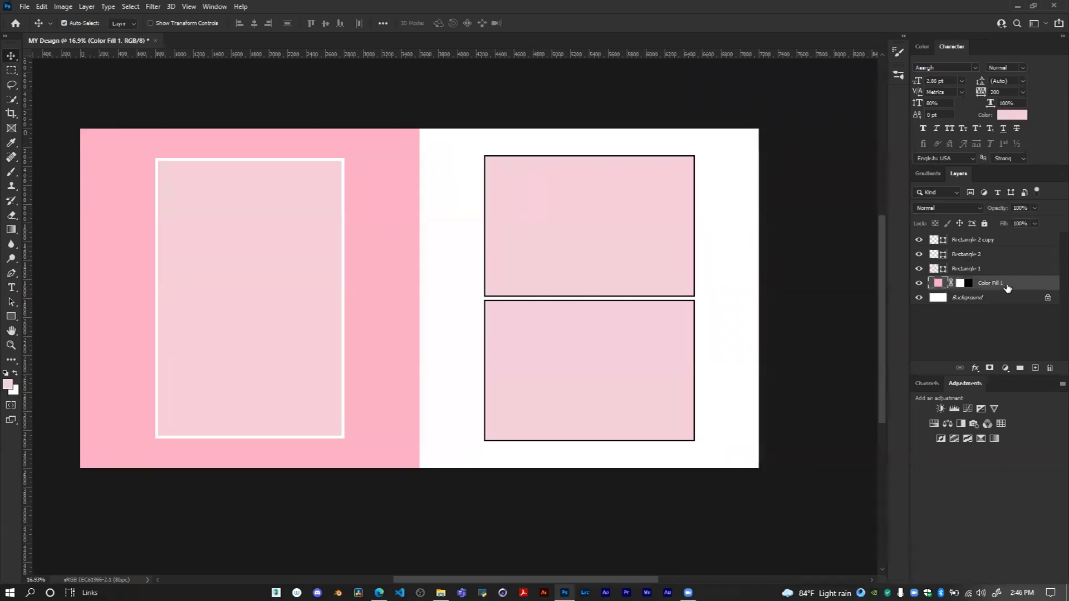
pyautogui.doubleClick(997, 284)
pyautogui.write('C')
pyautogui.click(999, 320)
pyautogui.click(969, 301)
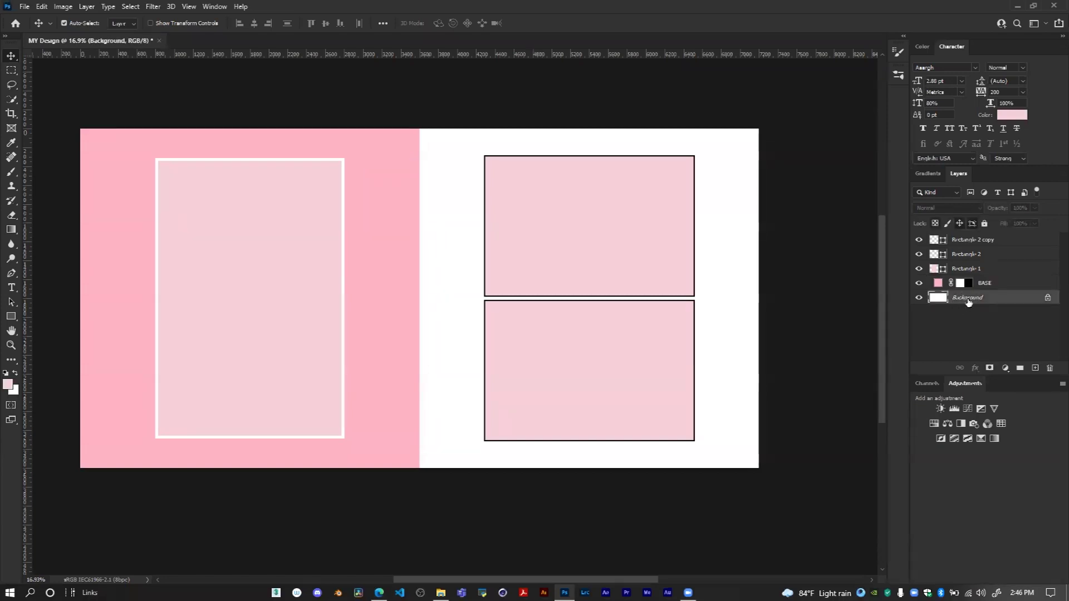
pyautogui.click(989, 313)
pyautogui.click(971, 299)
pyautogui.click(1002, 285)
# Identify the Rectangle 1 layer by toggling its visibility and rename it as l1
pyautogui.click(976, 270)
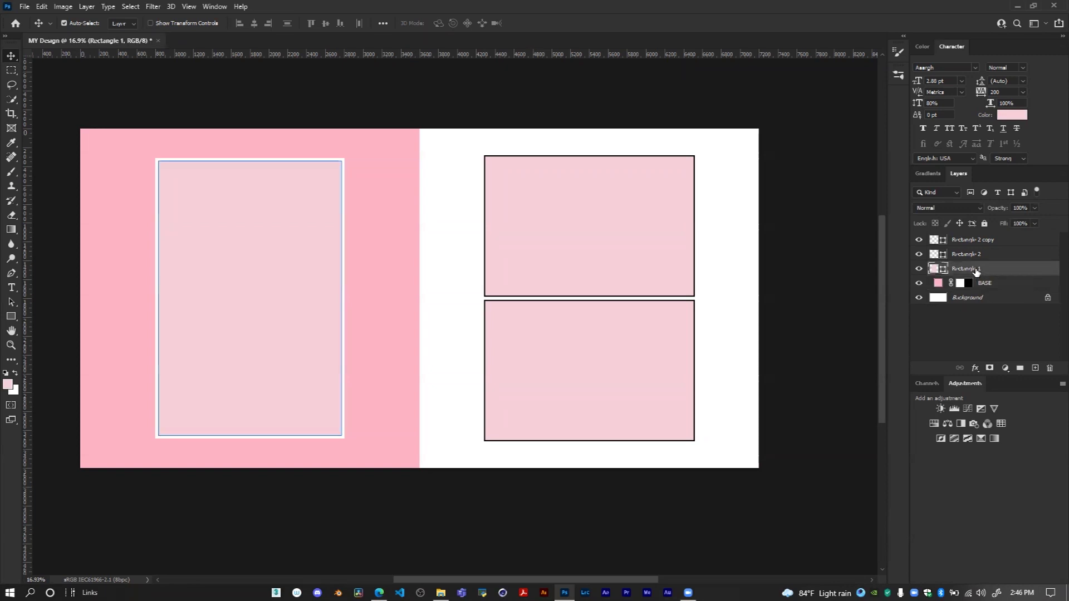
pyautogui.click(918, 270)
pyautogui.click(919, 270)
pyautogui.doubleClick(970, 267)
pyautogui.write('L1')
pyautogui.click(1025, 334)
pyautogui.doubleClick(958, 269)
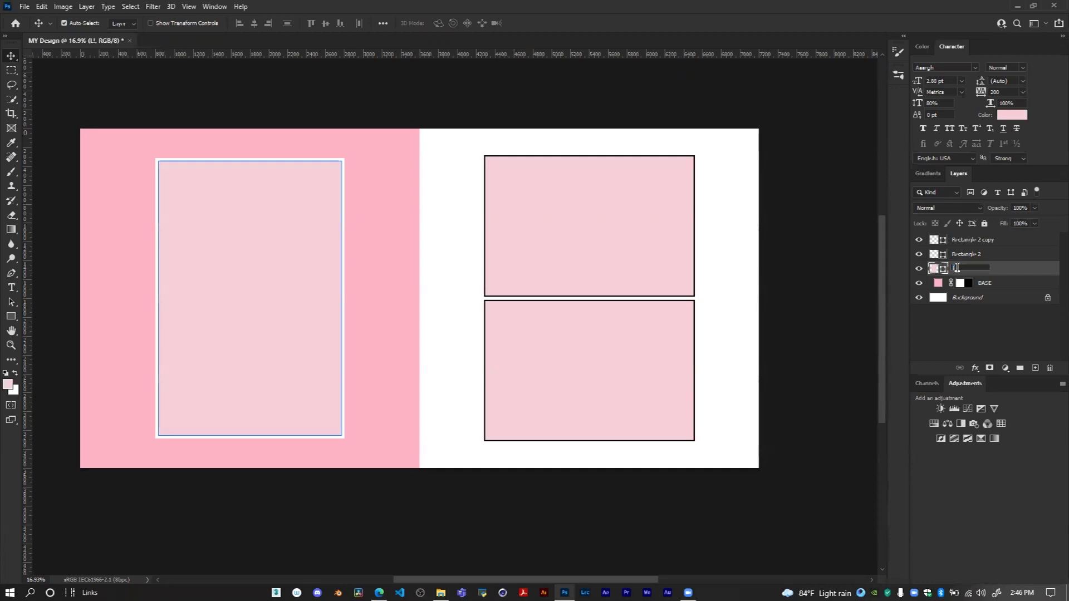
# Rename the Rectangle 2 layer as l2 and the Rectangle 2 copy layer as l3
pyautogui.click(971, 258)
pyautogui.doubleClick(969, 255)
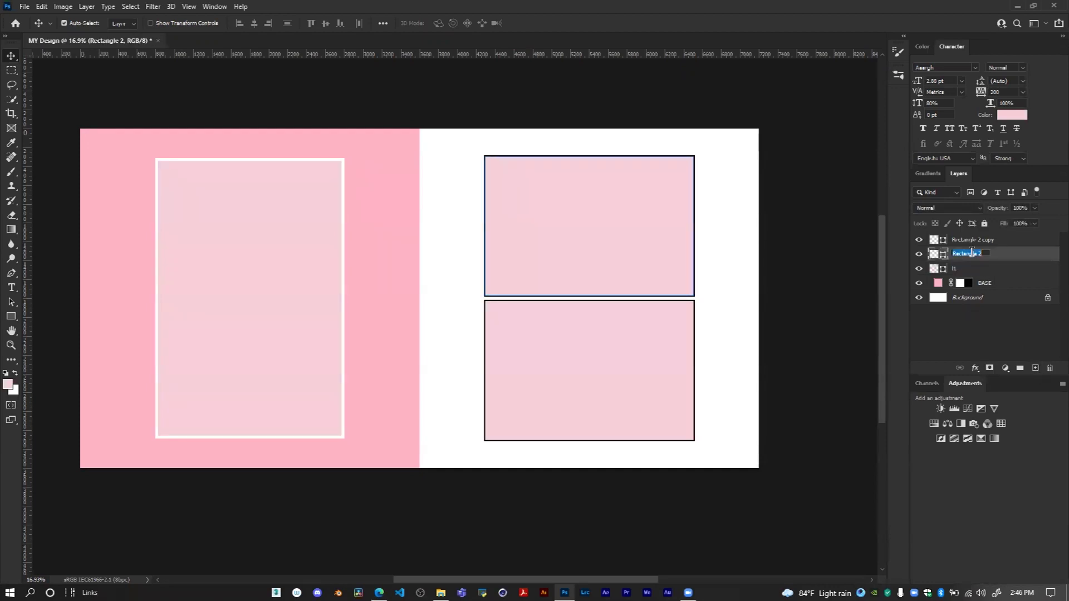
pyautogui.write('L2')
pyautogui.click(981, 315)
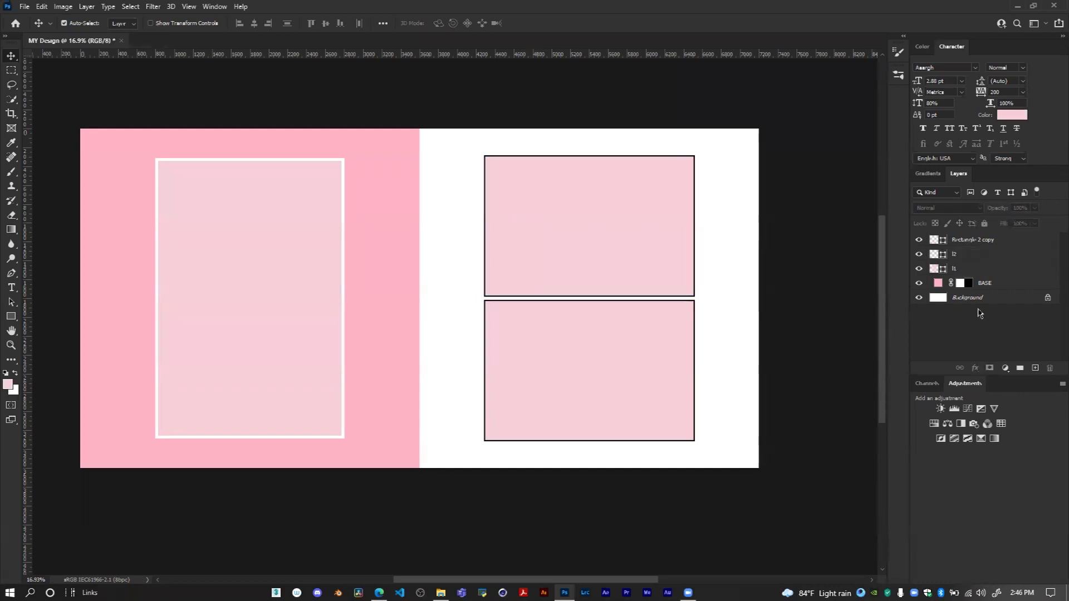
pyautogui.doubleClick(975, 239)
pyautogui.write('L3')
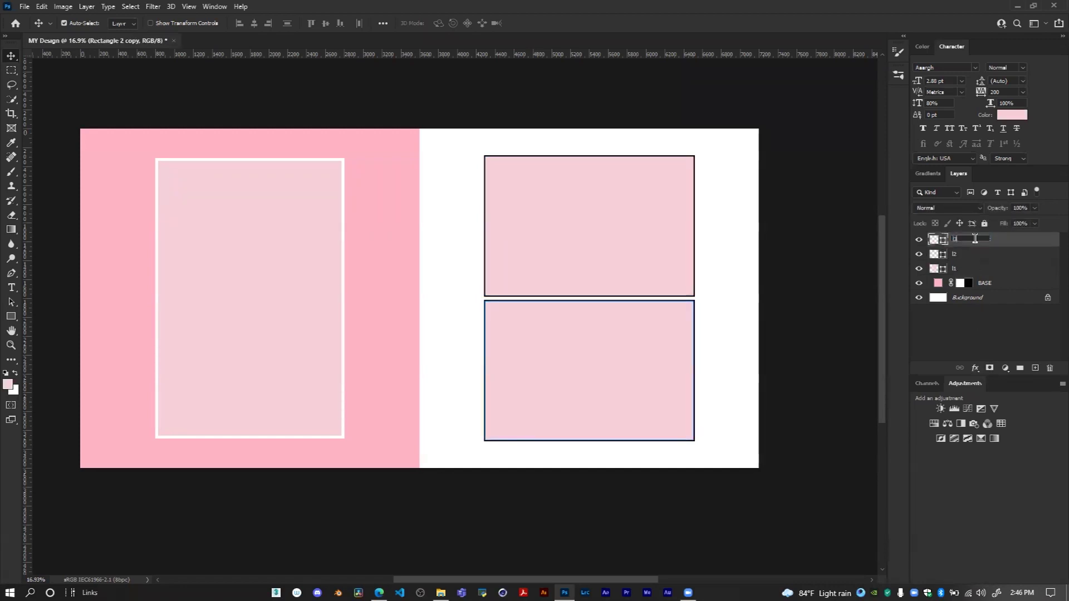
pyautogui.click(958, 306)
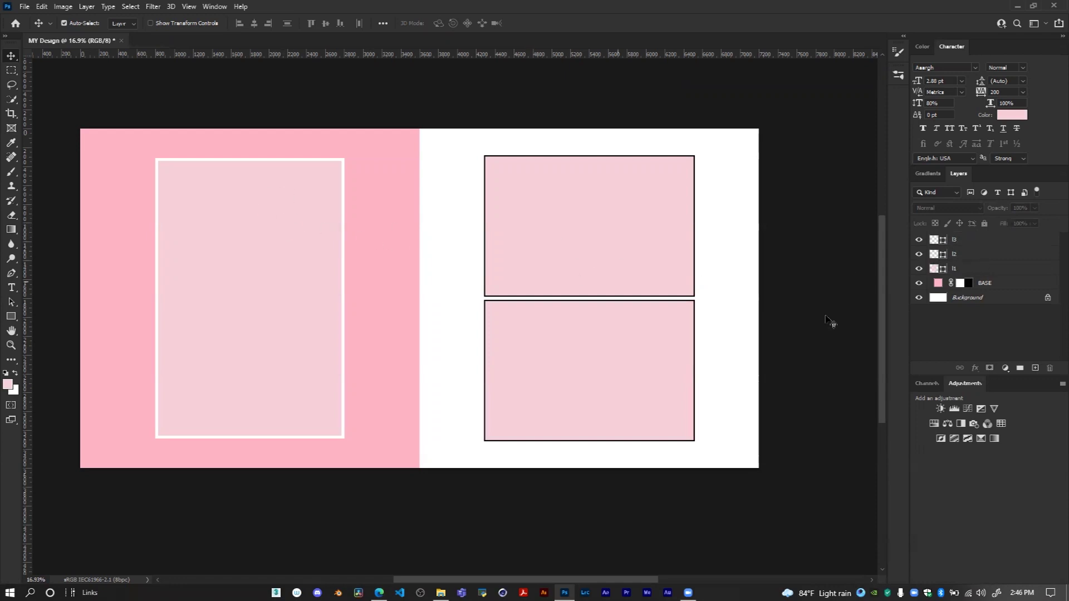
# Unlock the Background layer, converting it into a regular layer
pyautogui.click(959, 270)
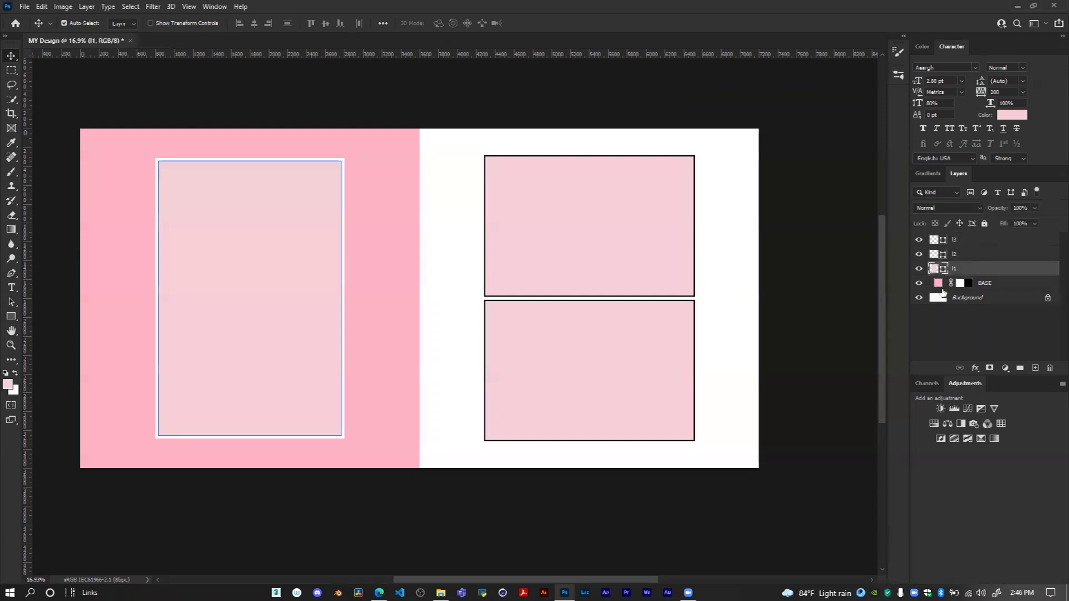
pyautogui.click(997, 285)
pyautogui.keyDown('shift'); pyautogui.click(997, 297); pyautogui.keyUp('shift')
pyautogui.click(978, 351)
pyautogui.click(998, 285)
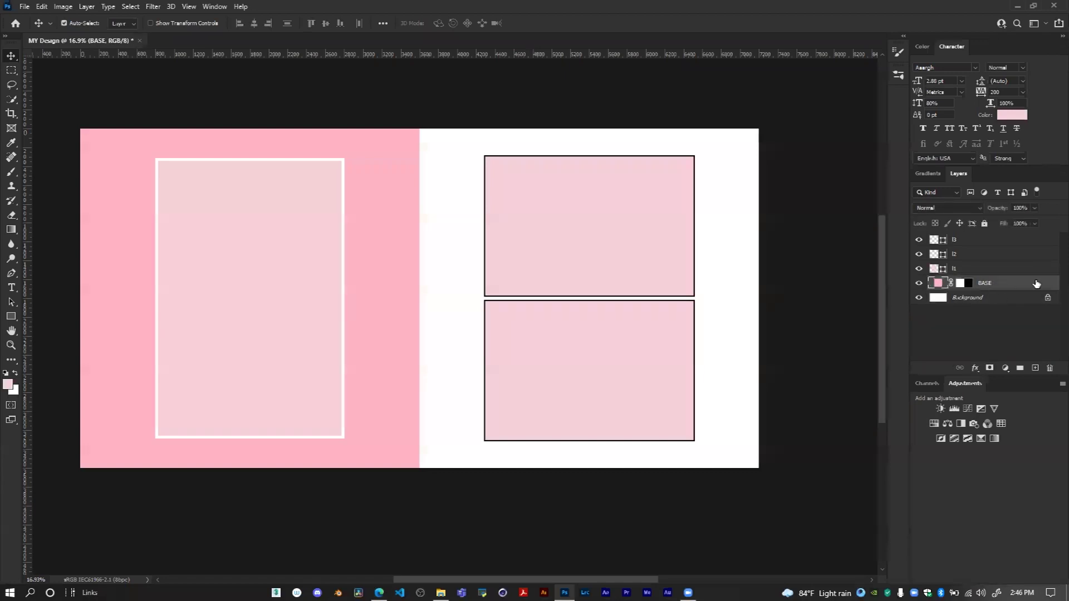
pyautogui.keyDown('ctrl'); pyautogui.click(986, 299); pyautogui.keyUp('ctrl')
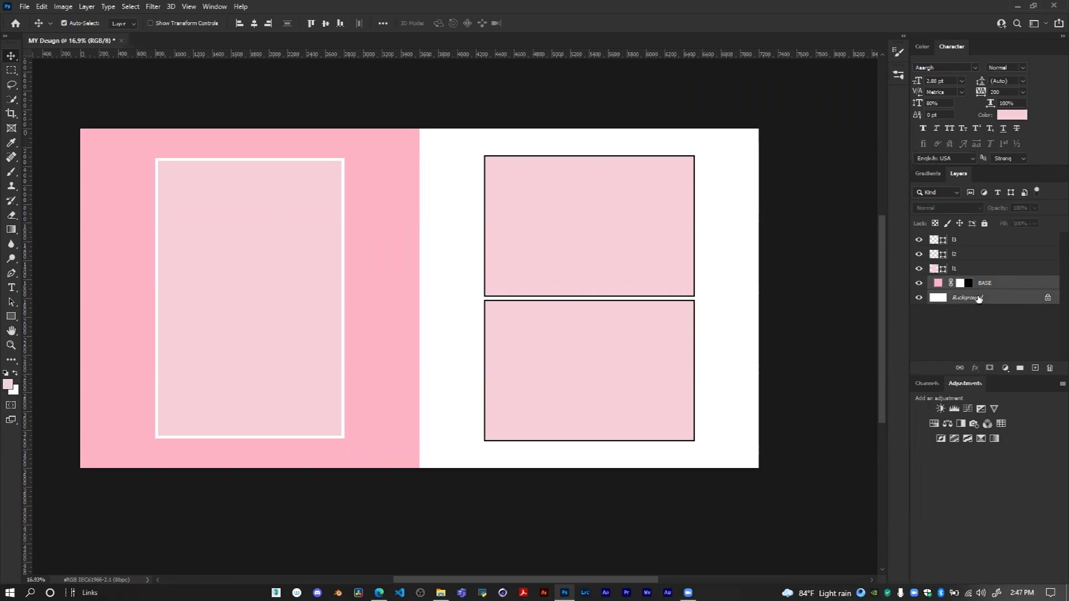
pyautogui.click(1002, 299)
pyautogui.click(1047, 297)
# Group the BASE color fill layer with Layer 0 and name the group BASE
pyautogui.click(1007, 285)
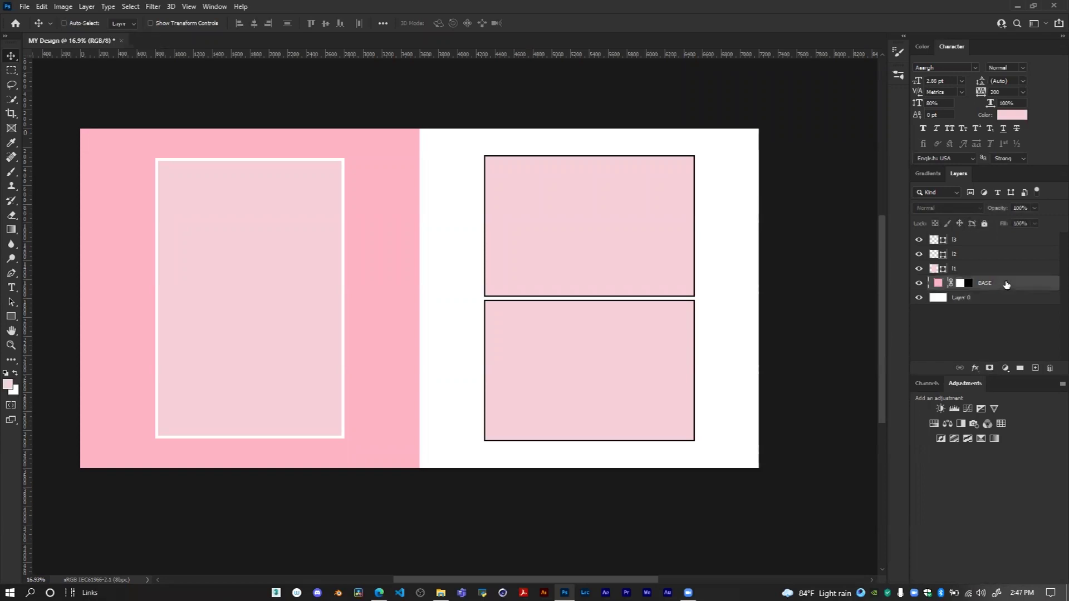
pyautogui.keyDown('ctrl'); pyautogui.click(1001, 298); pyautogui.keyUp('ctrl')
pyautogui.hotkey('ctrl', 'g')
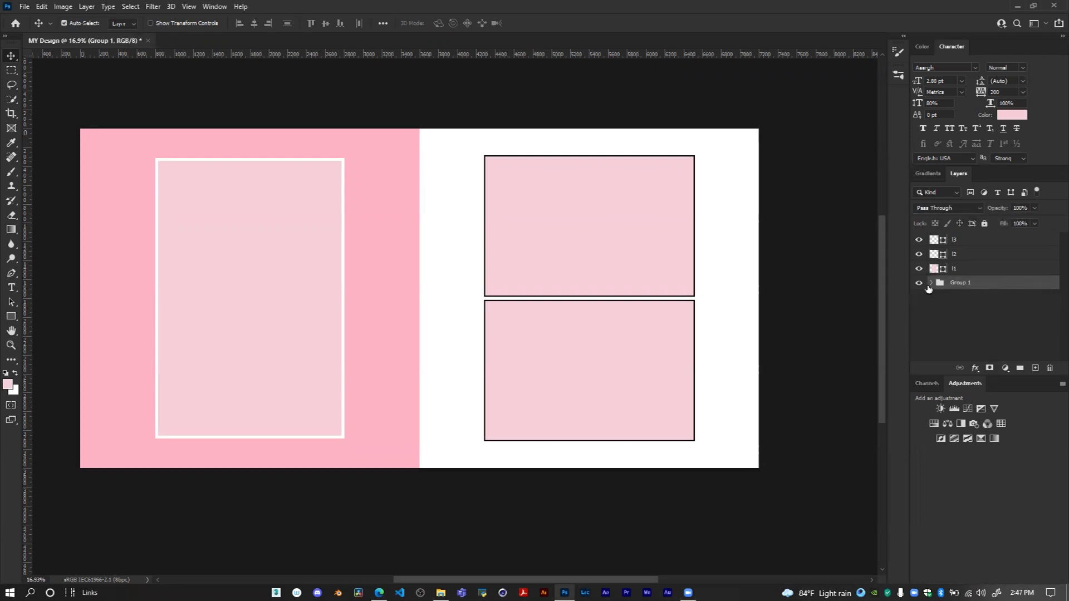
pyautogui.doubleClick(958, 283)
pyautogui.write('BASE')
pyautogui.click(960, 290)
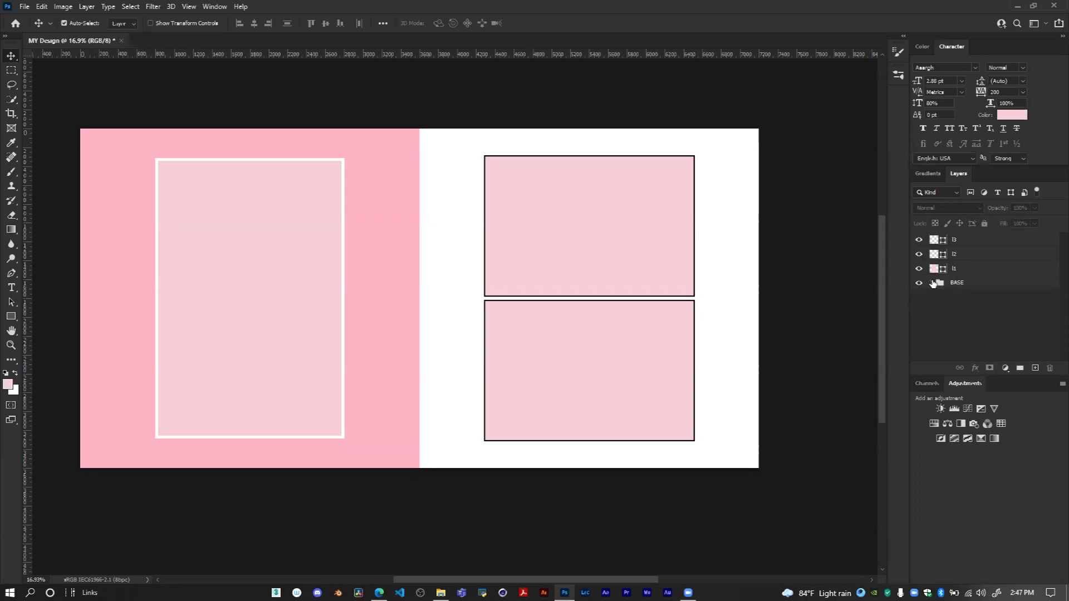
# Examine the contents of the BASE group by expanding and collapsing it
pyautogui.click(931, 283)
pyautogui.click(919, 297)
pyautogui.click(919, 297)
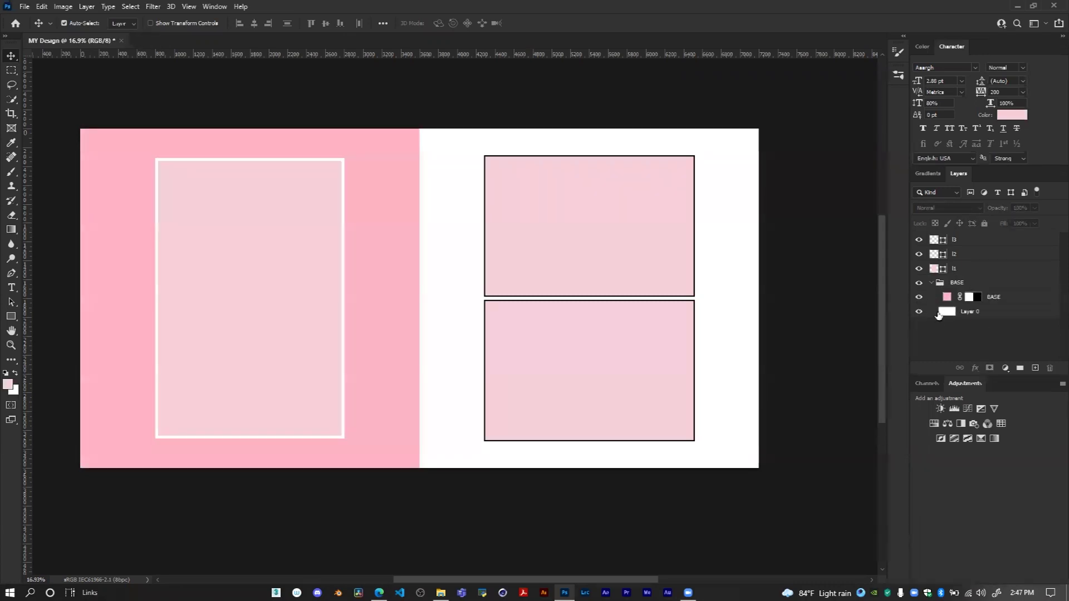
pyautogui.click(932, 283)
pyautogui.click(935, 284)
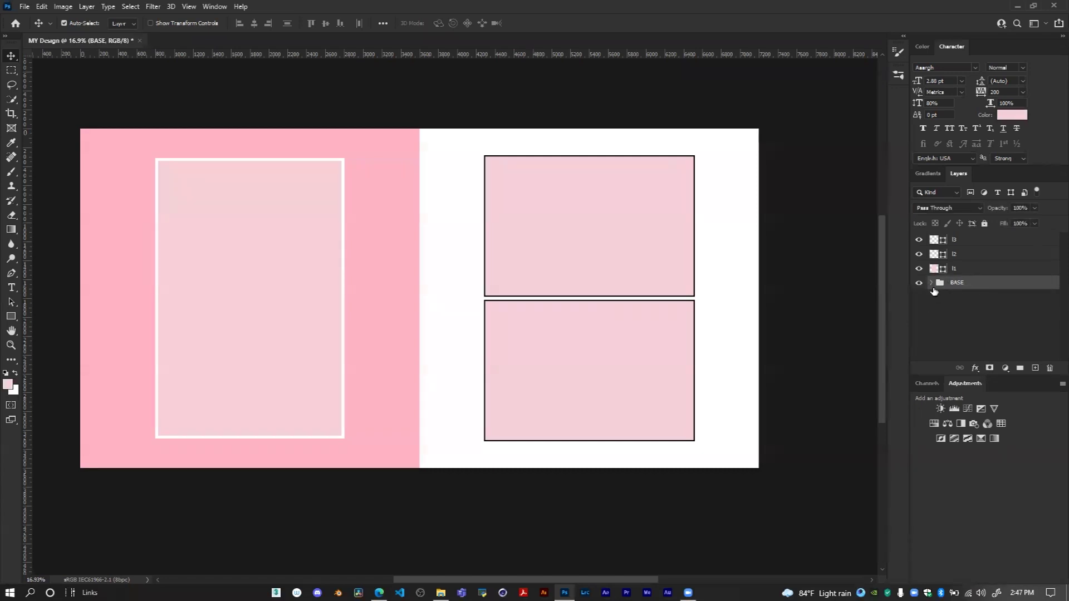
pyautogui.click(932, 283)
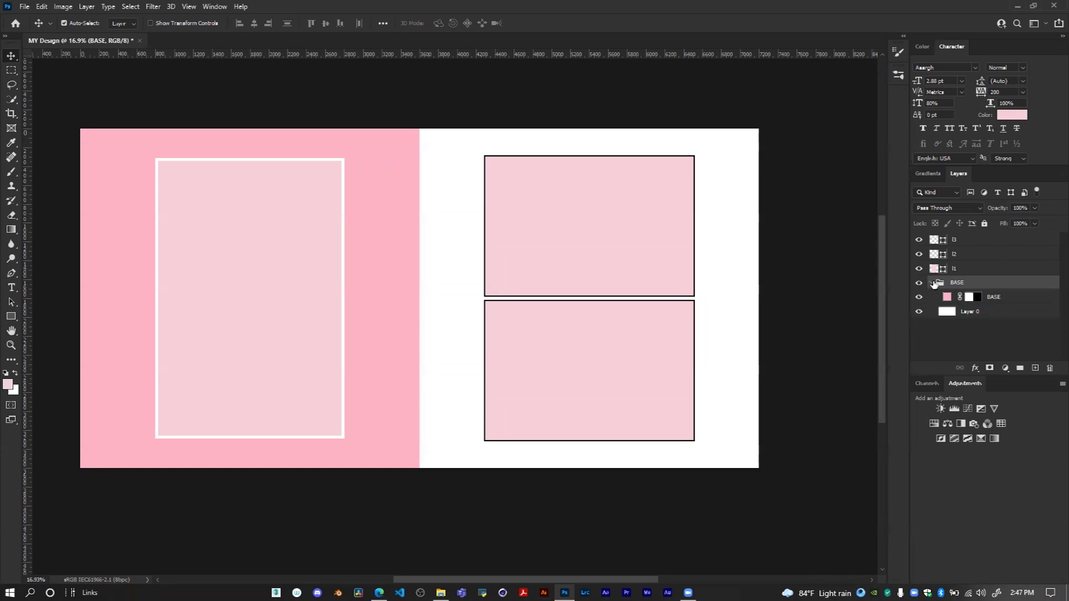
pyautogui.click(932, 284)
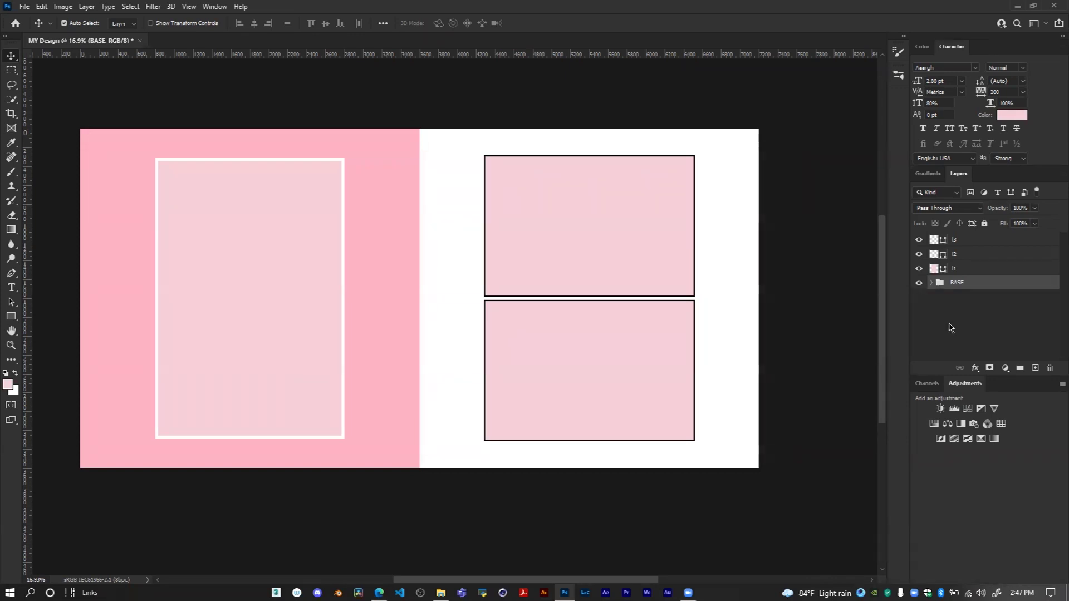
# Place the l1 layer in its own group, name the group L1, and collapse it
pyautogui.click(958, 269)
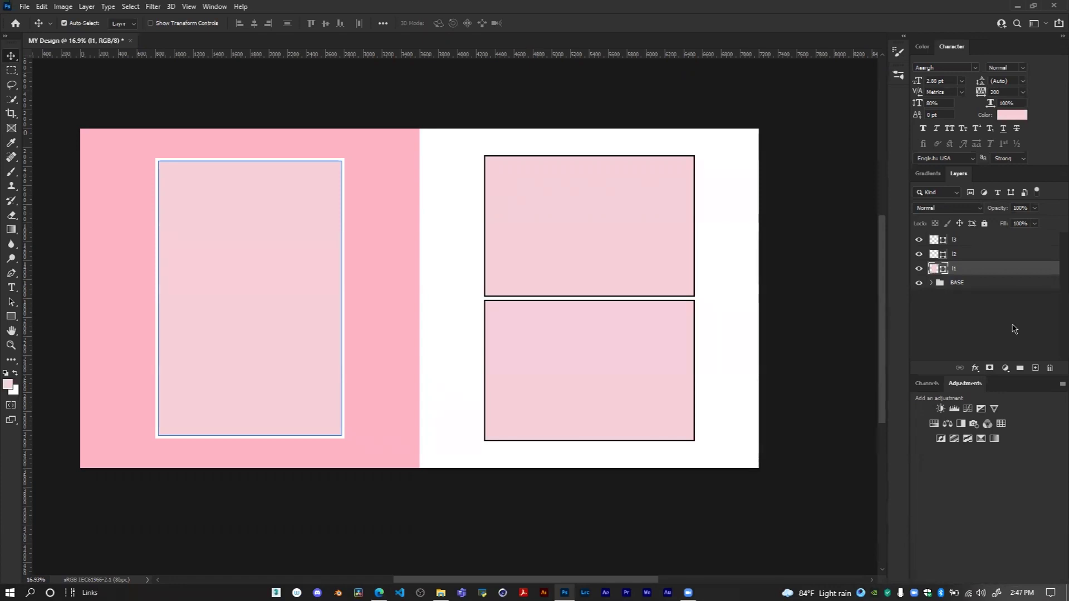
pyautogui.press('ctrl')
pyautogui.hotkey('ctrl', 'g')
pyautogui.doubleClick(960, 269)
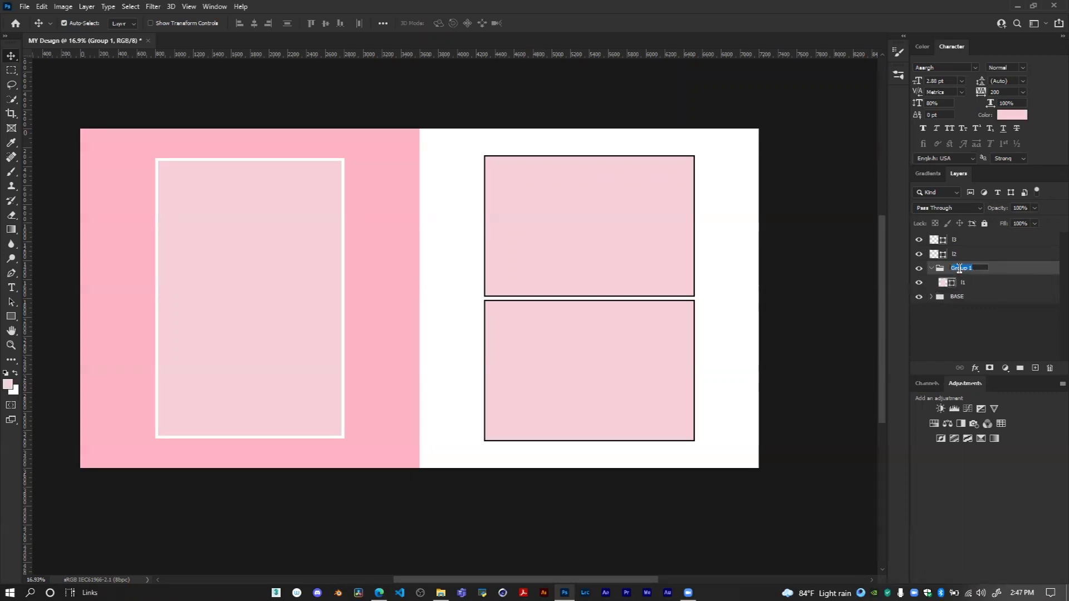
pyautogui.write('L1')
pyautogui.press('Return')
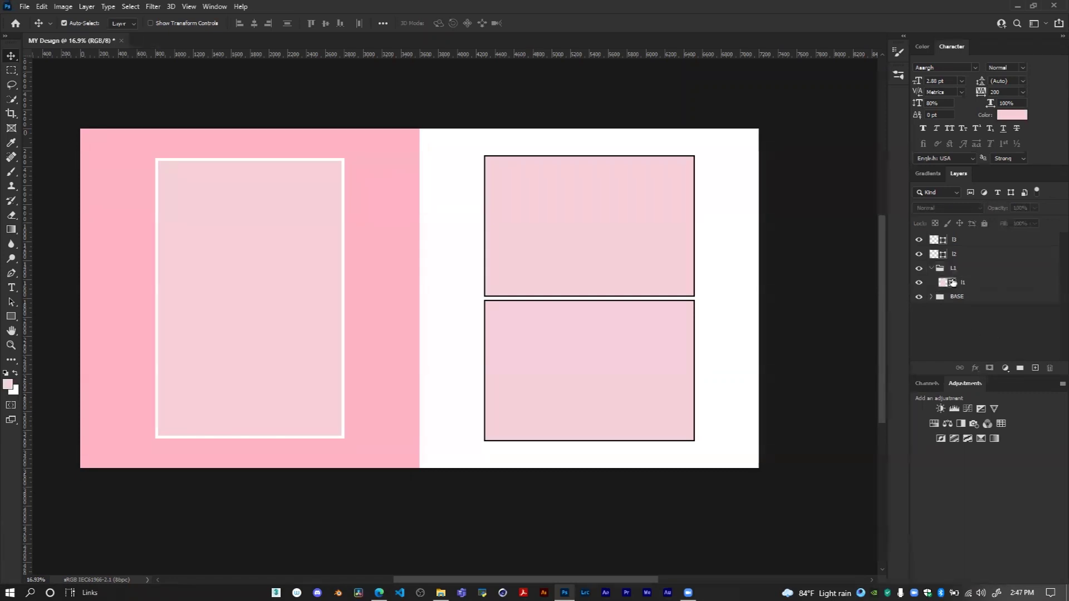
pyautogui.click(931, 268)
# Place the l2 layer in its own group, name the group L2, and collapse it
pyautogui.click(967, 255)
pyautogui.hotkey('ctrl', 'g')
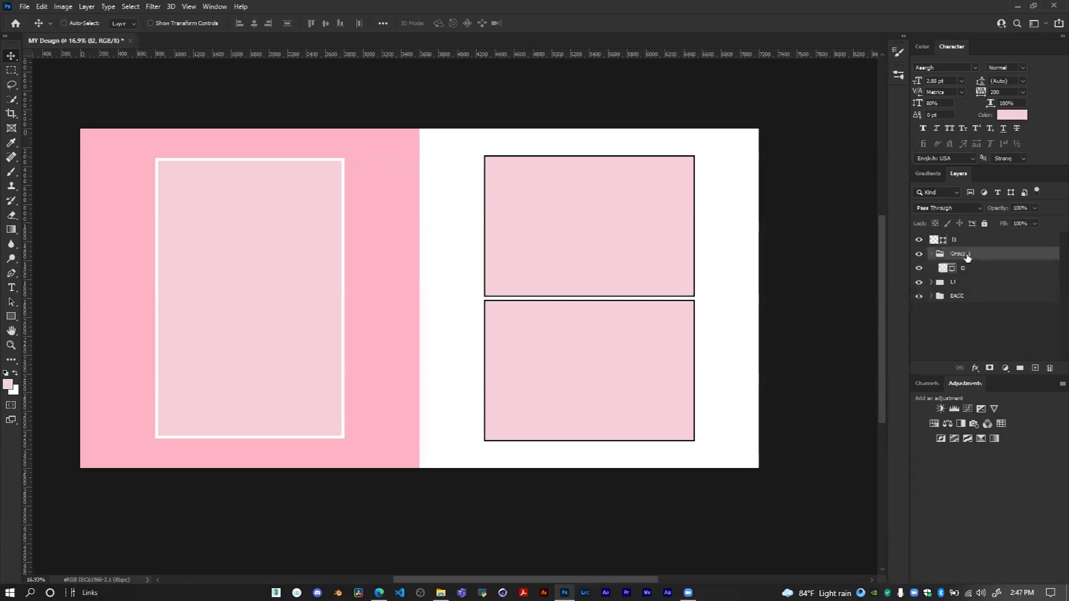
pyautogui.doubleClick(961, 253)
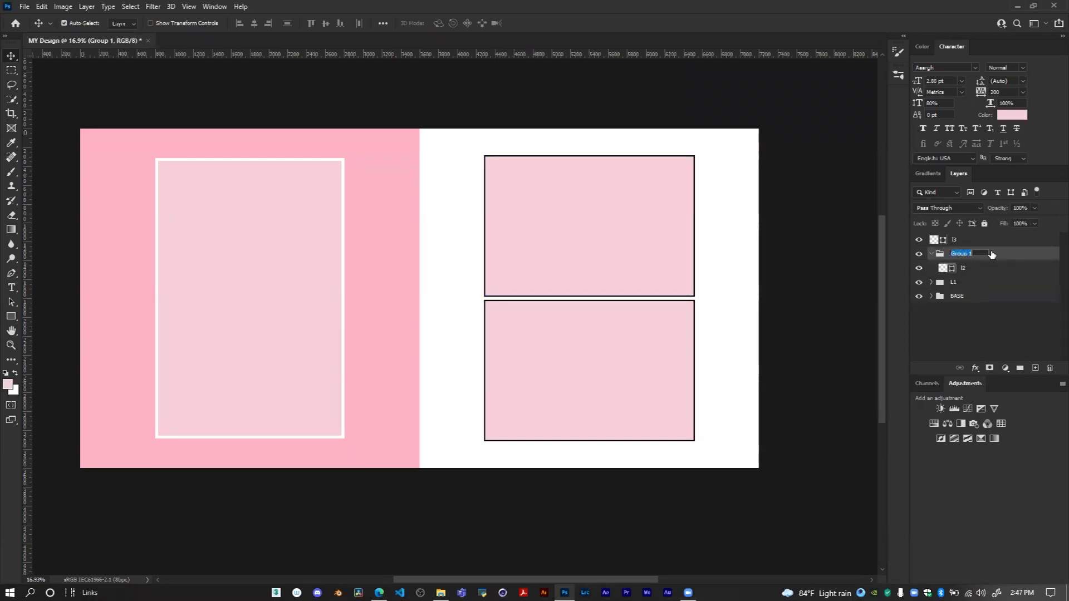
pyautogui.write('l')
pyautogui.click(996, 321)
pyautogui.click(945, 252)
pyautogui.click(931, 254)
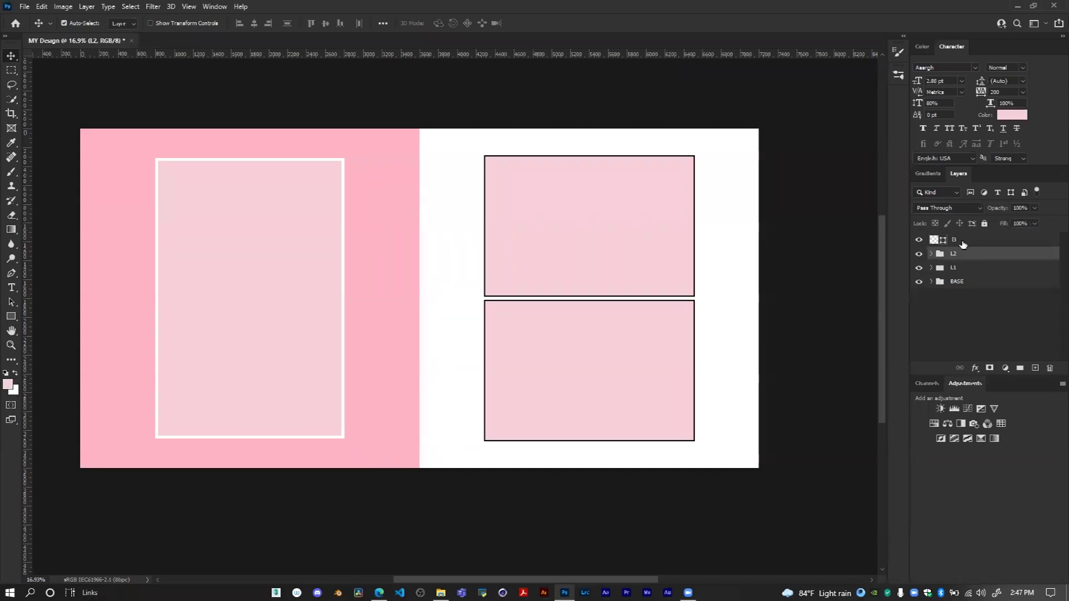
pyautogui.rightClick(957, 241)
pyautogui.click(986, 304)
pyautogui.doubleClick(953, 240)
pyautogui.click(972, 305)
# Place the l3 layer in its own group, name the group L3, and collapse it
pyautogui.click(960, 242)
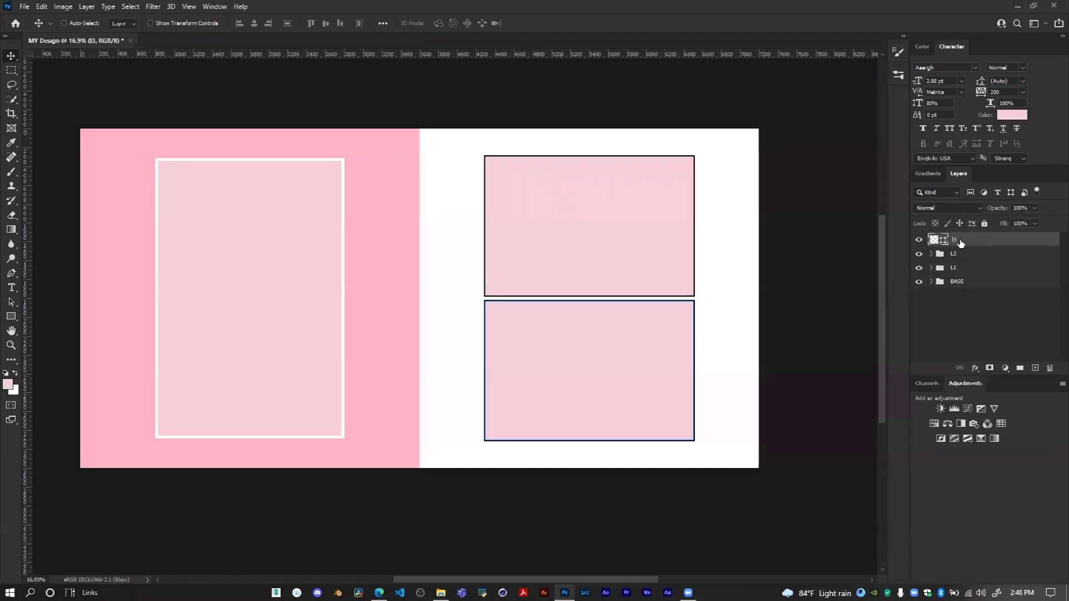
pyautogui.hotkey('ctrl', 'g')
pyautogui.doubleClick(959, 239)
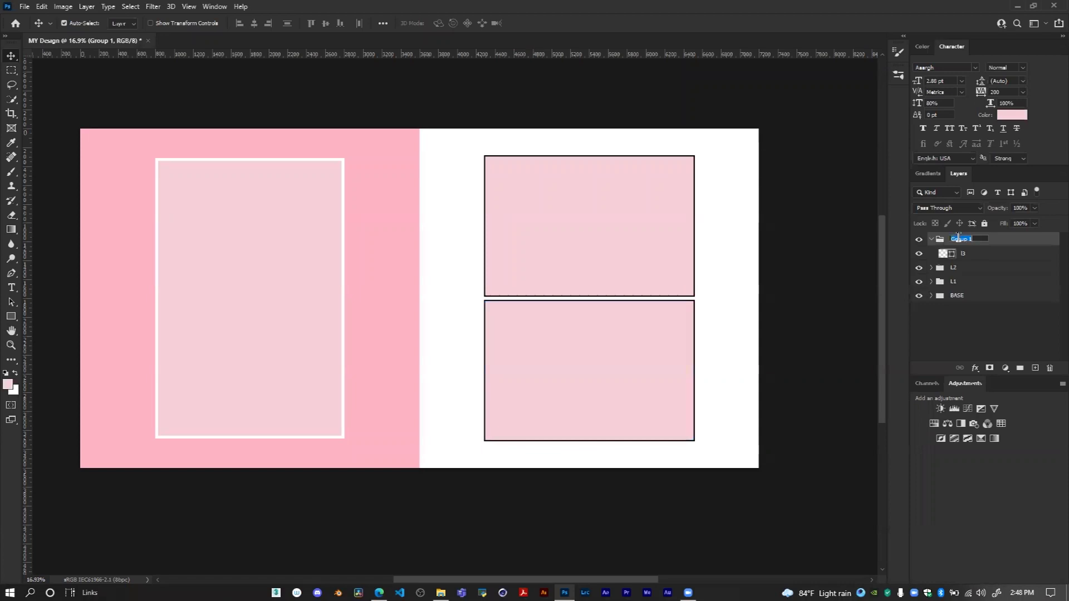
pyautogui.write('L3')
pyautogui.click(965, 322)
pyautogui.click(933, 240)
# Assign the Red color label to the BASE group and deselect it
pyautogui.click(962, 255)
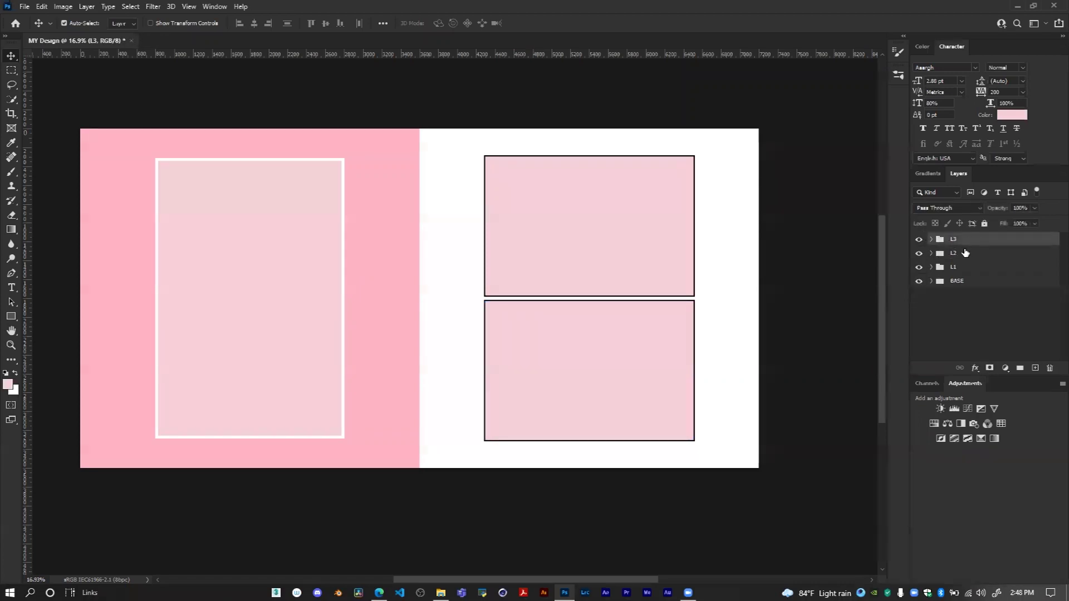
pyautogui.click(962, 270)
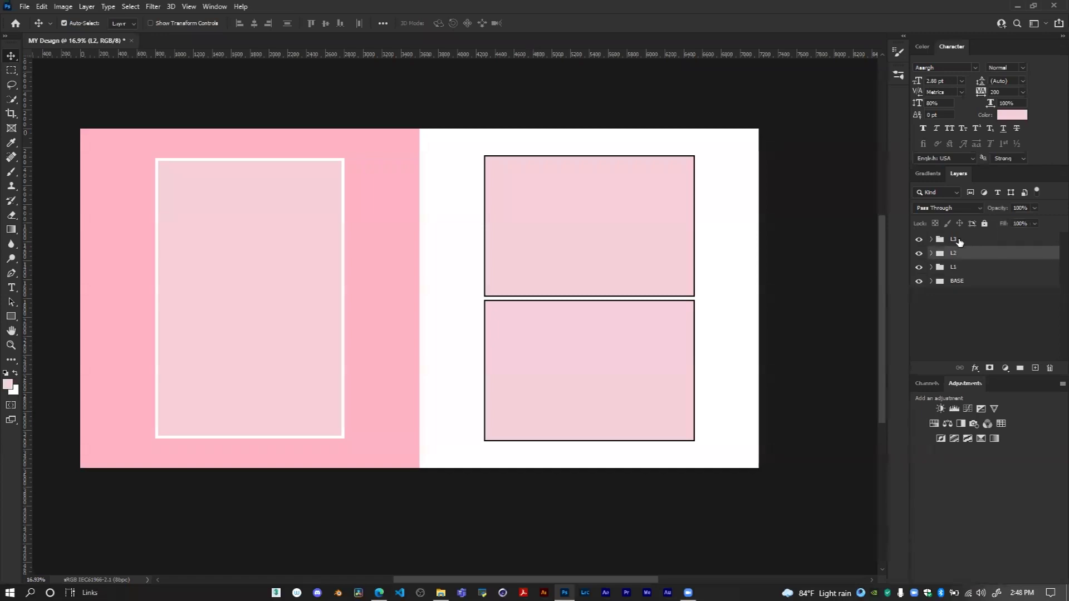
pyautogui.click(961, 281)
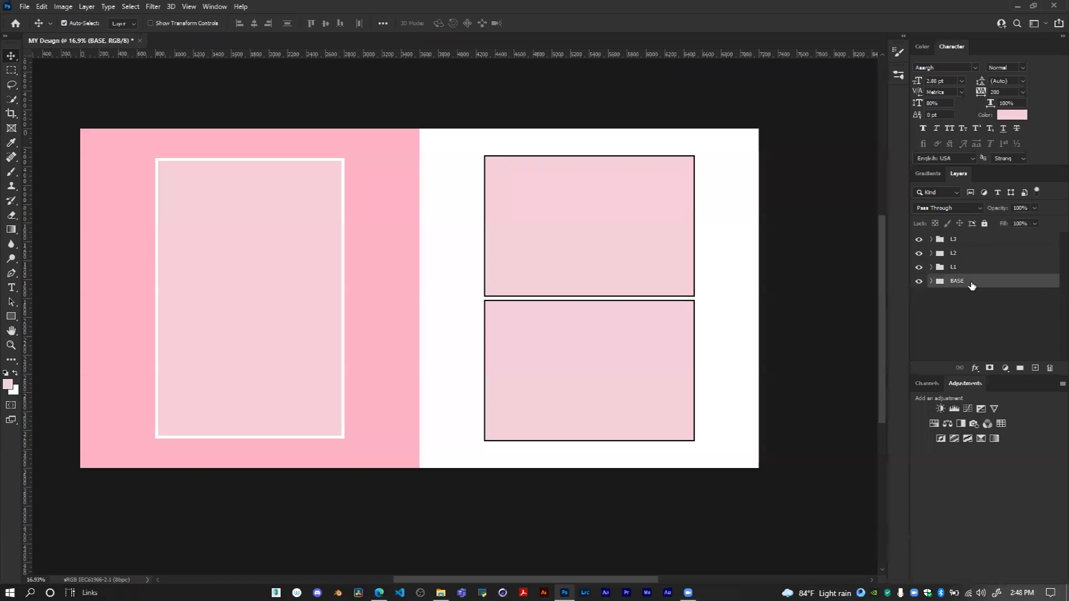
pyautogui.rightClick(999, 287)
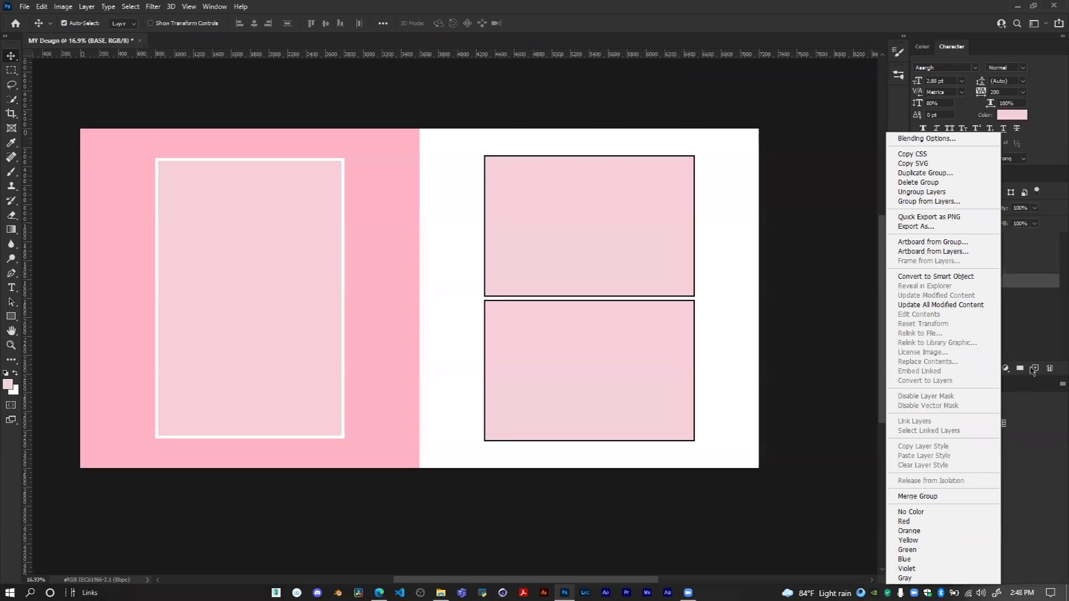
pyautogui.click(970, 308)
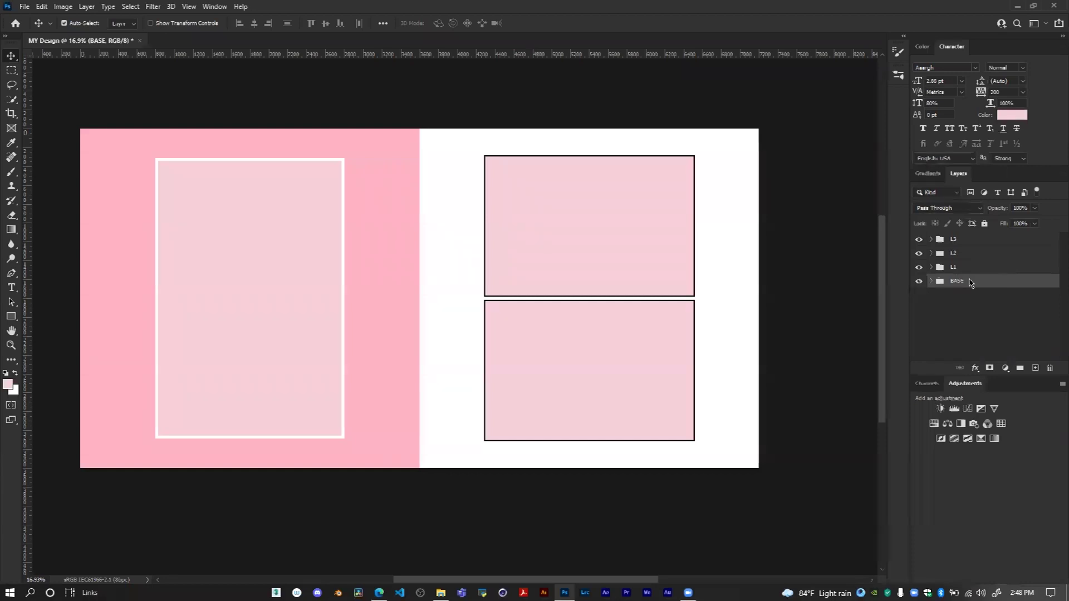
pyautogui.rightClick(970, 282)
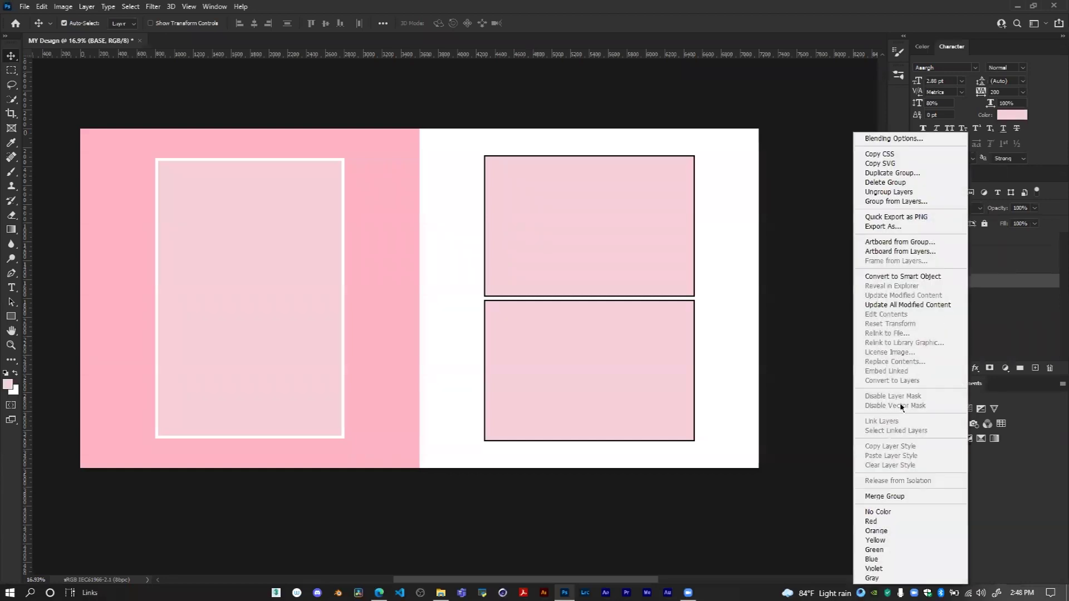
pyautogui.click(889, 521)
pyautogui.click(955, 319)
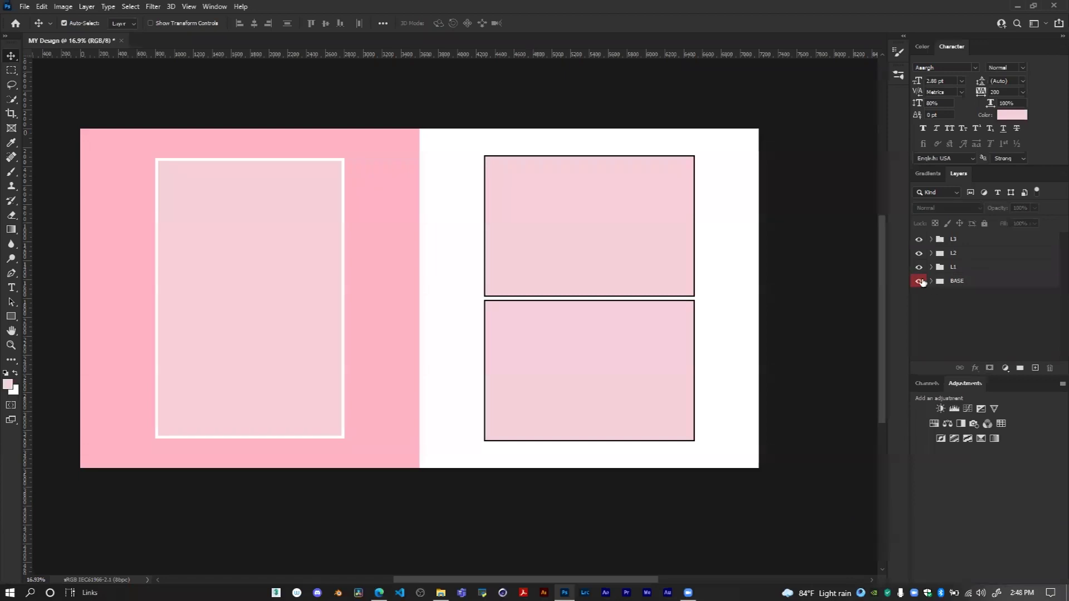
# Assign the Orange color label to the L1, L2, and L3 groups
pyautogui.click(961, 269)
pyautogui.rightClick(969, 271)
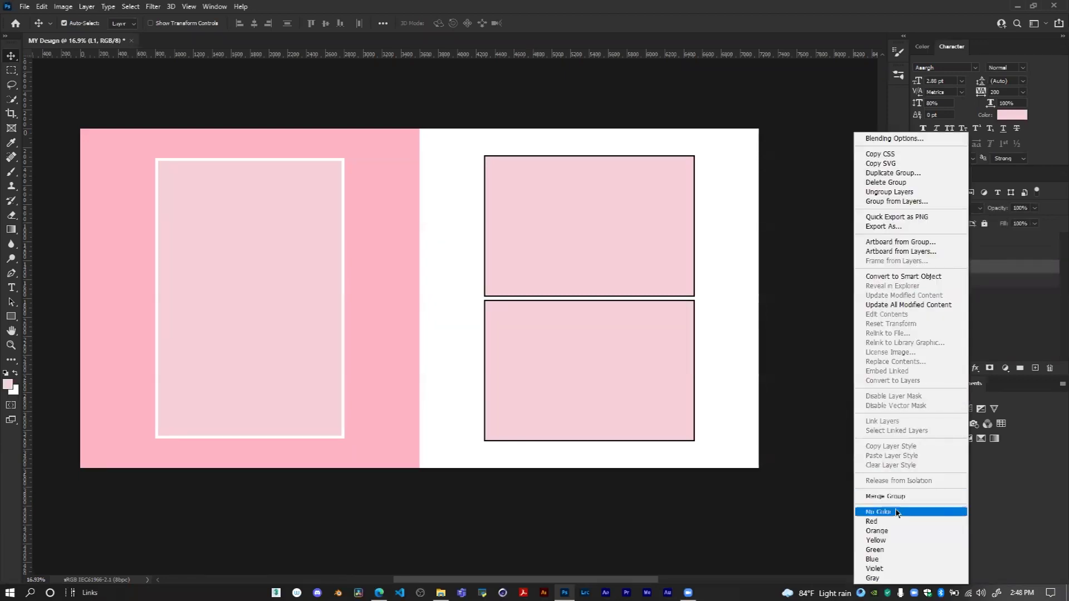
pyautogui.click(877, 530)
pyautogui.rightClick(954, 250)
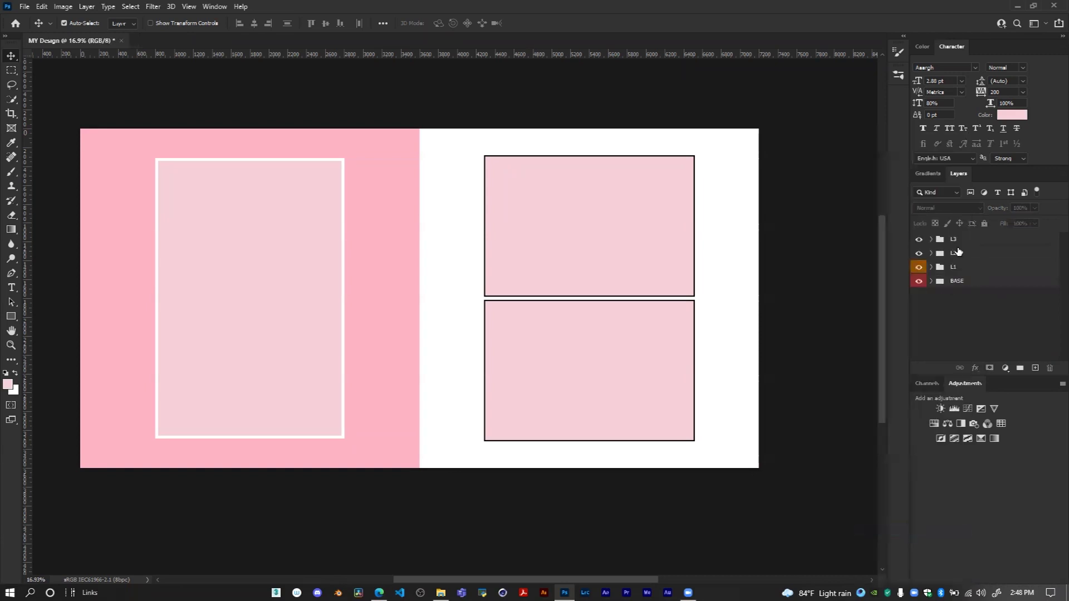
pyautogui.click(877, 532)
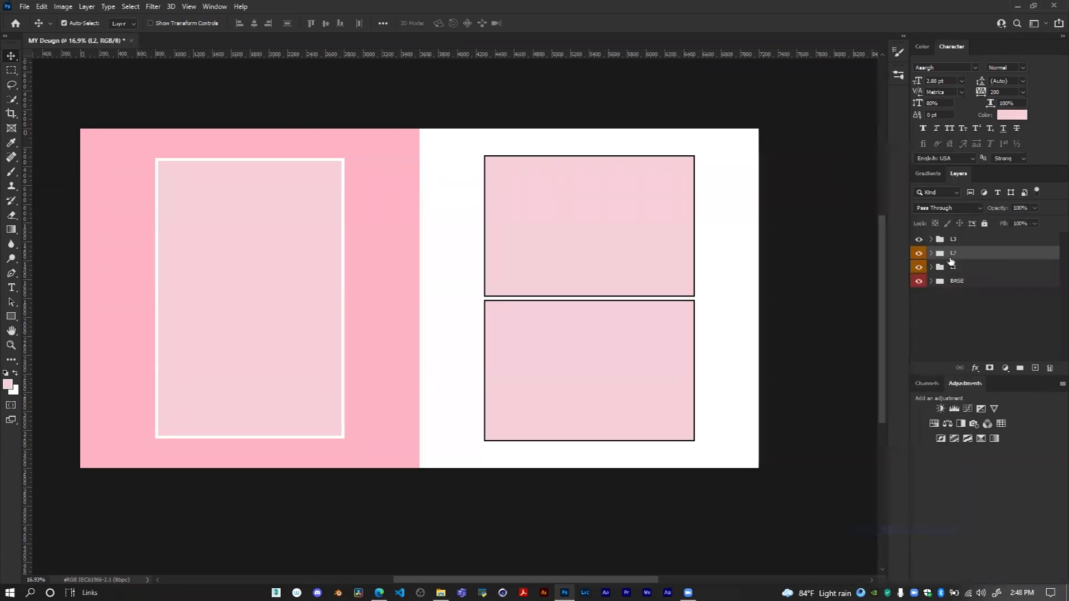
pyautogui.rightClick(960, 239)
pyautogui.click(877, 531)
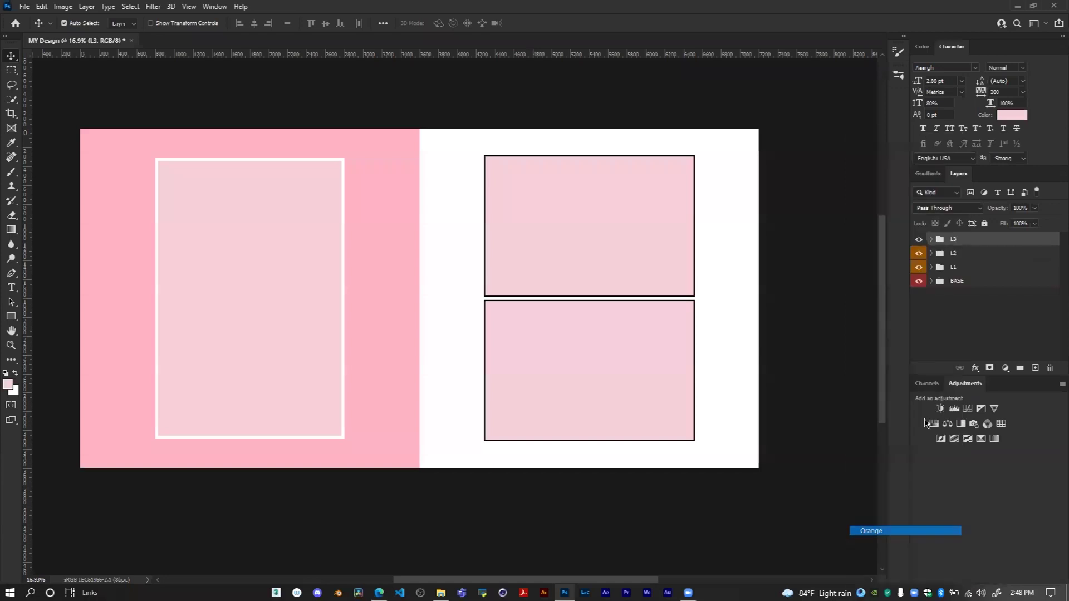
# Deselect the layer groups and check which layers the BASE group contains
pyautogui.click(945, 321)
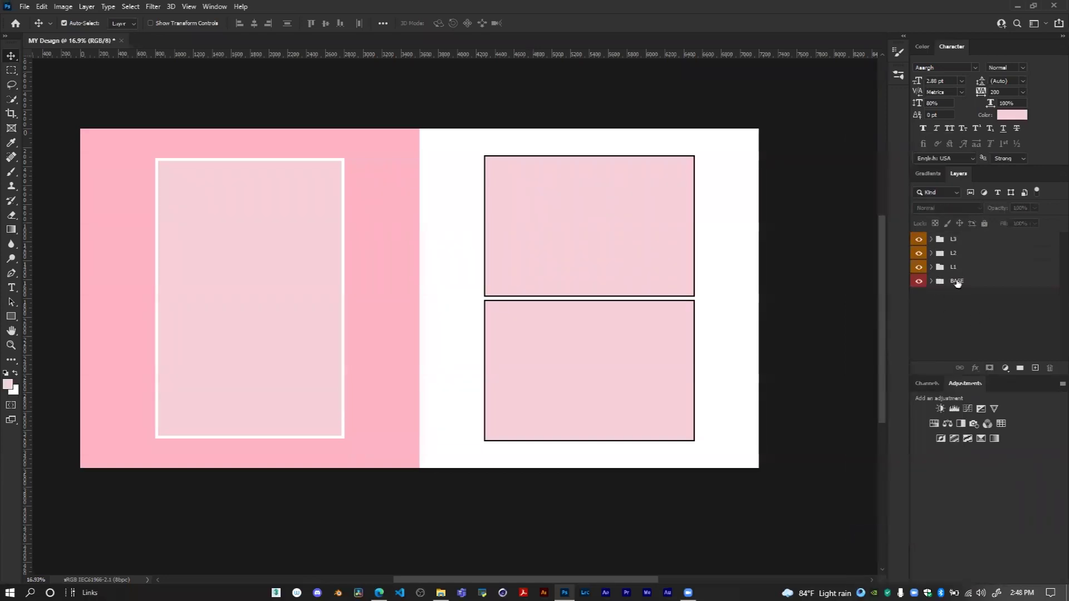
pyautogui.click(931, 282)
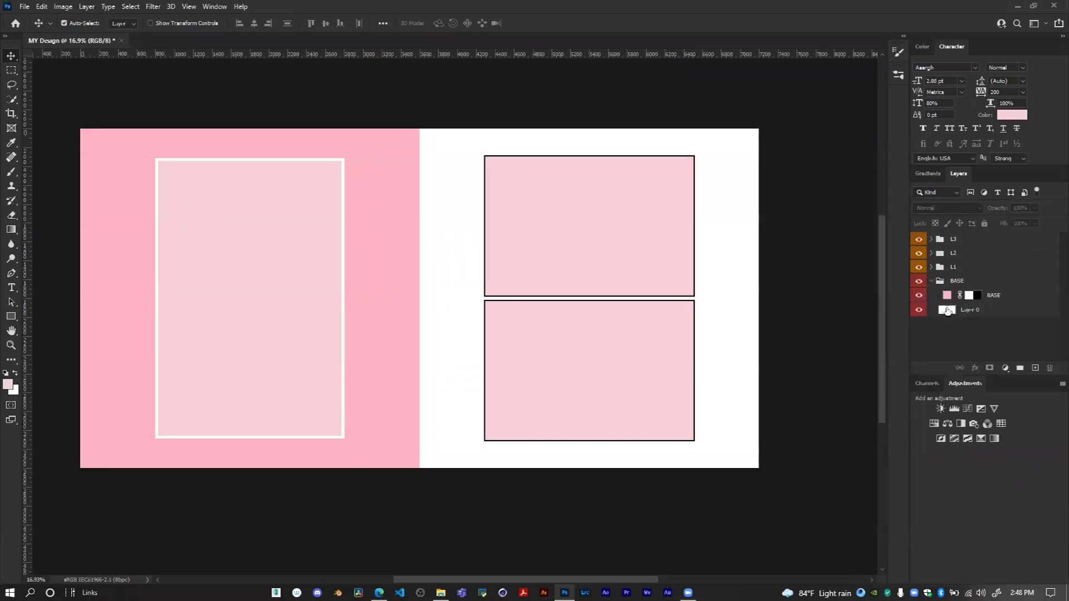
pyautogui.click(931, 281)
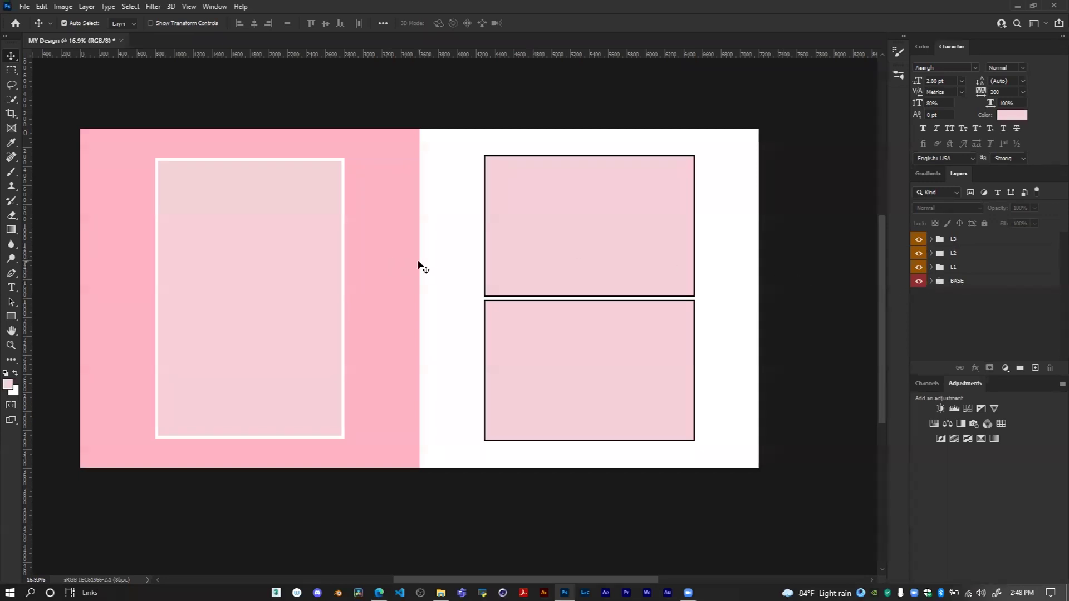
pyautogui.scroll(-1, 290, 253)
pyautogui.scroll(1, 289, 253)
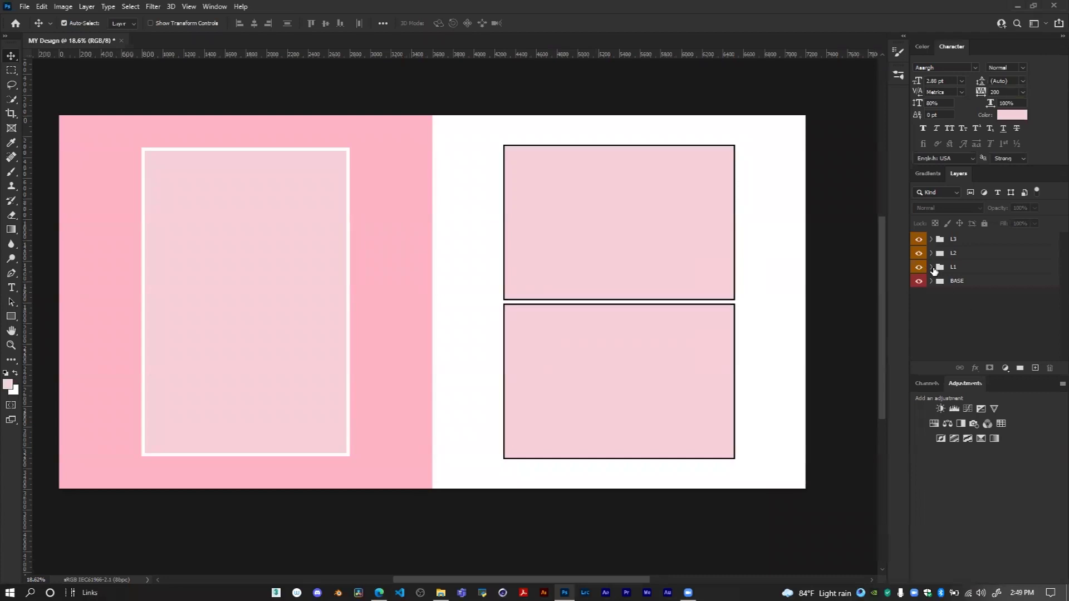
# Switch to File Explorer and open (2).jpg, (3).jpg and (4).jpg from Album Design\New folder as separate documents in Photoshop
pyautogui.click(380, 592)
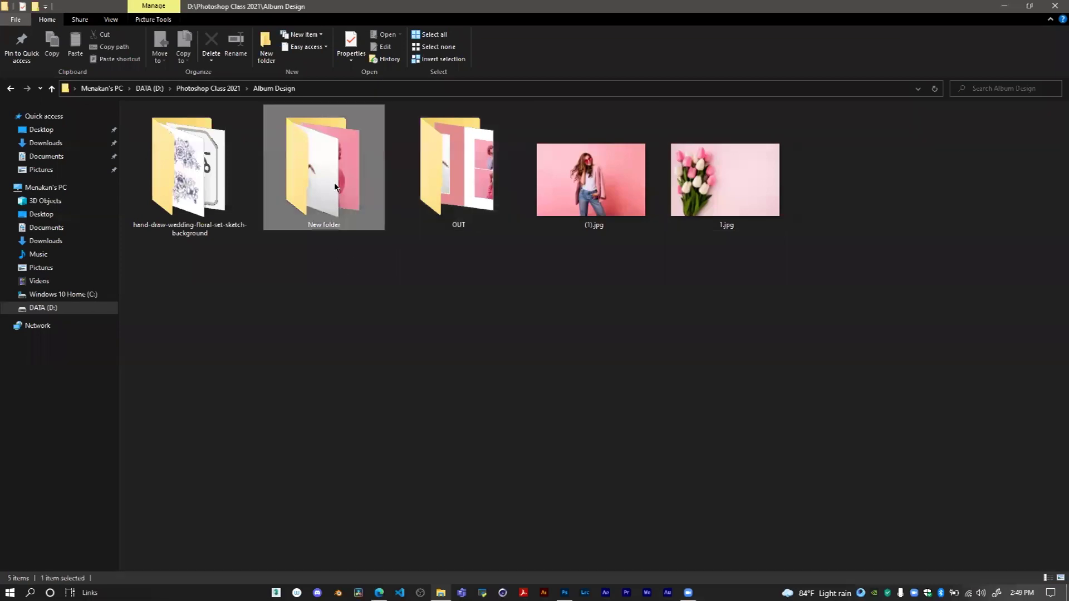
pyautogui.doubleClick(334, 228)
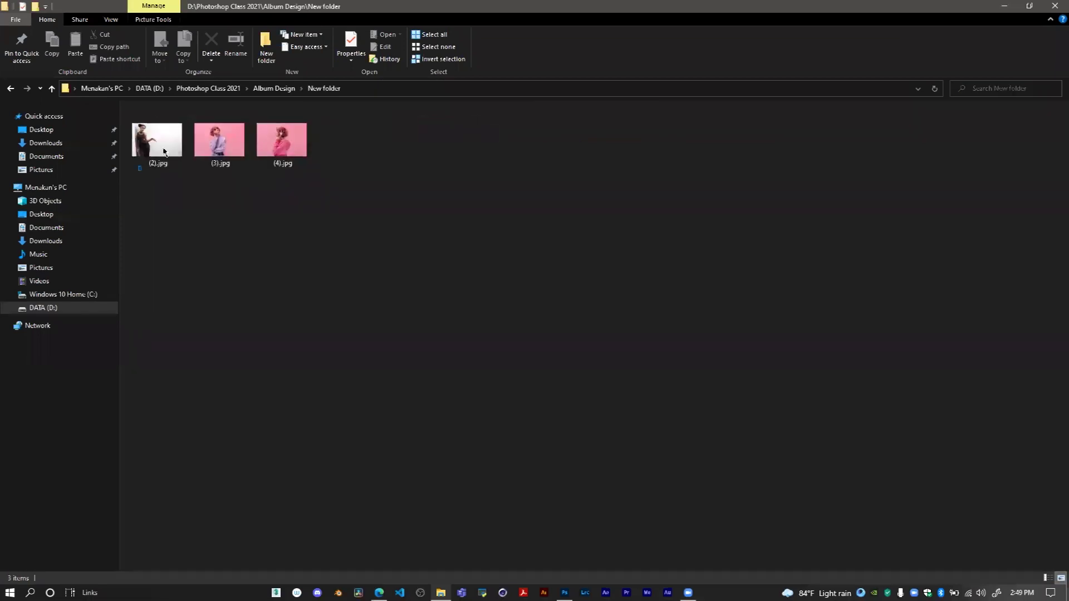
pyautogui.hotkey('ctrl', 'a')
pyautogui.moveTo(163, 151); pyautogui.dragTo(604, 40)
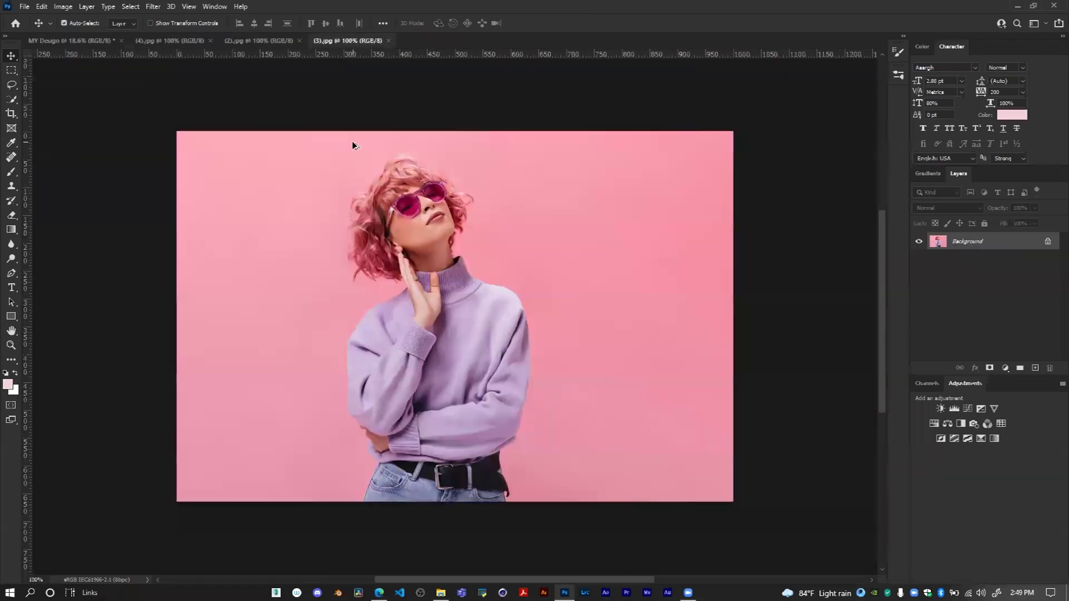
# Review the three opened photos and compare them with the placeholders in MY Design
pyautogui.scroll(-1, 353, 143)
pyautogui.click(245, 44)
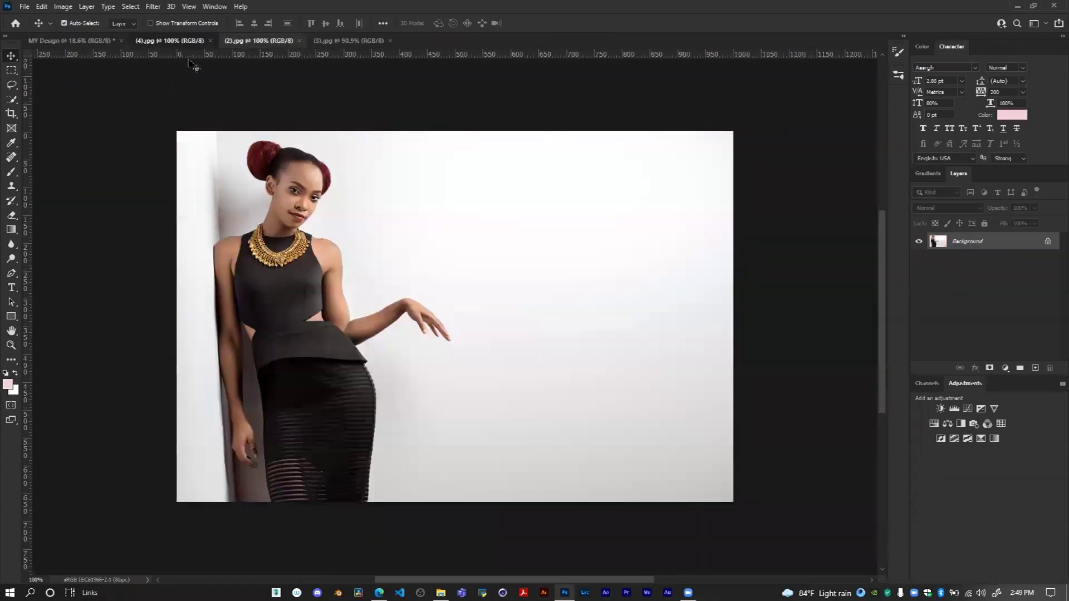
pyautogui.click(170, 41)
pyautogui.click(84, 43)
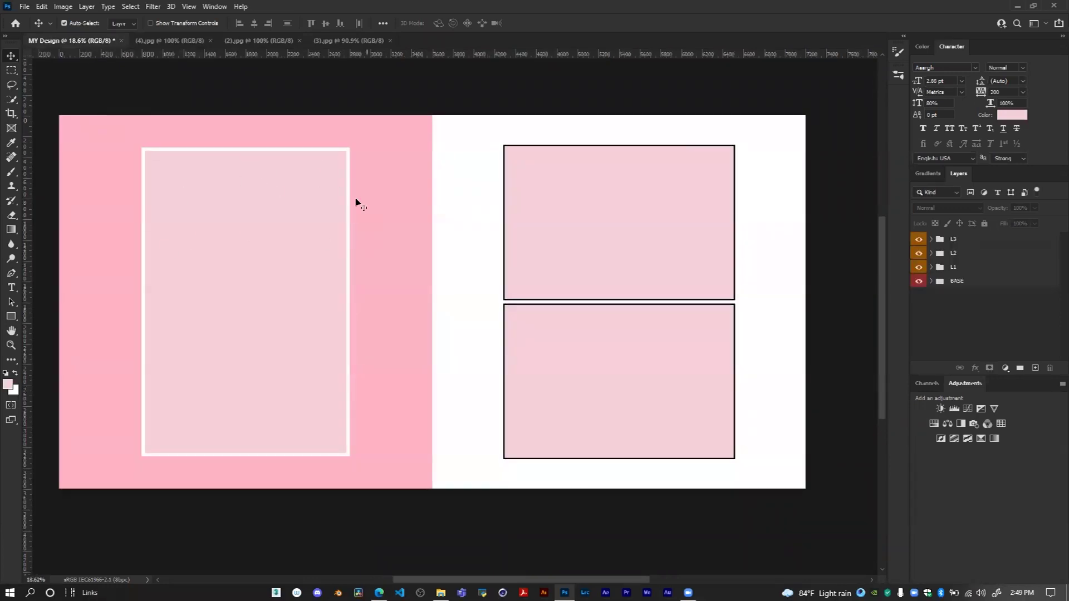
pyautogui.click(348, 42)
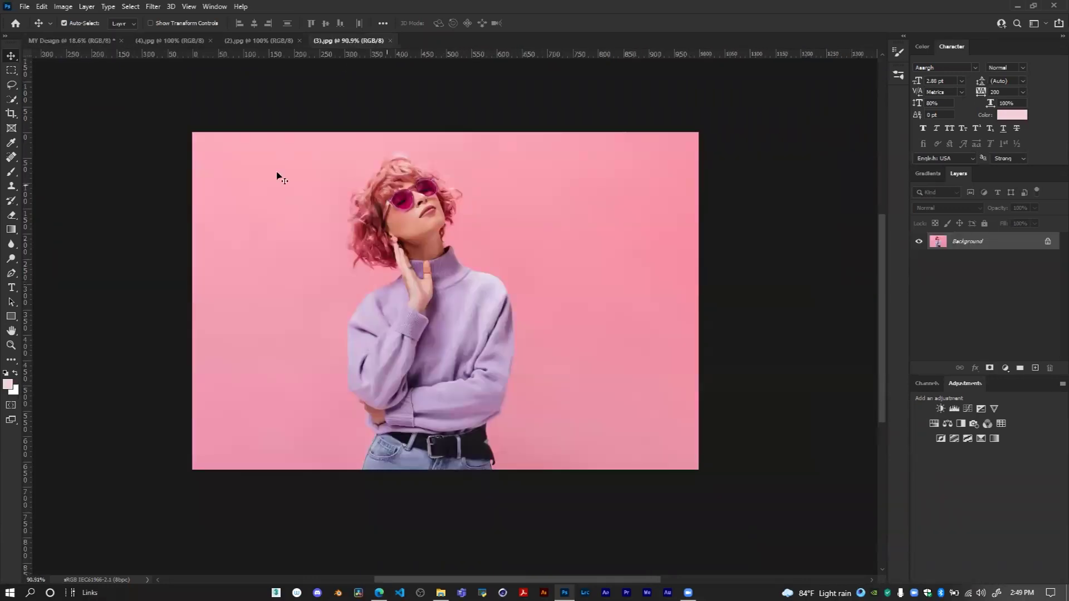
pyautogui.click(259, 41)
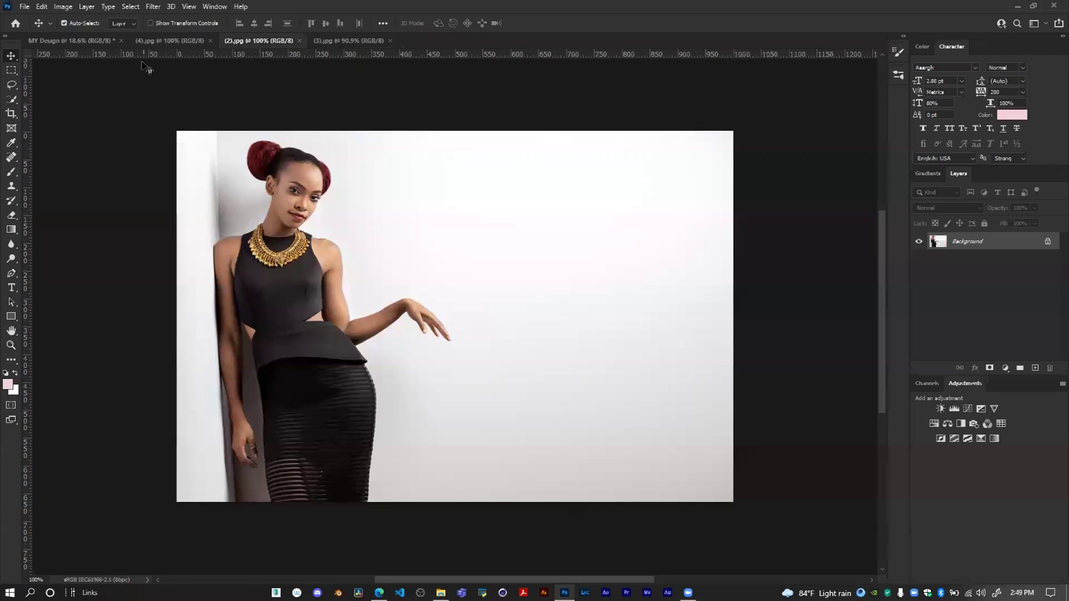
pyautogui.click(158, 43)
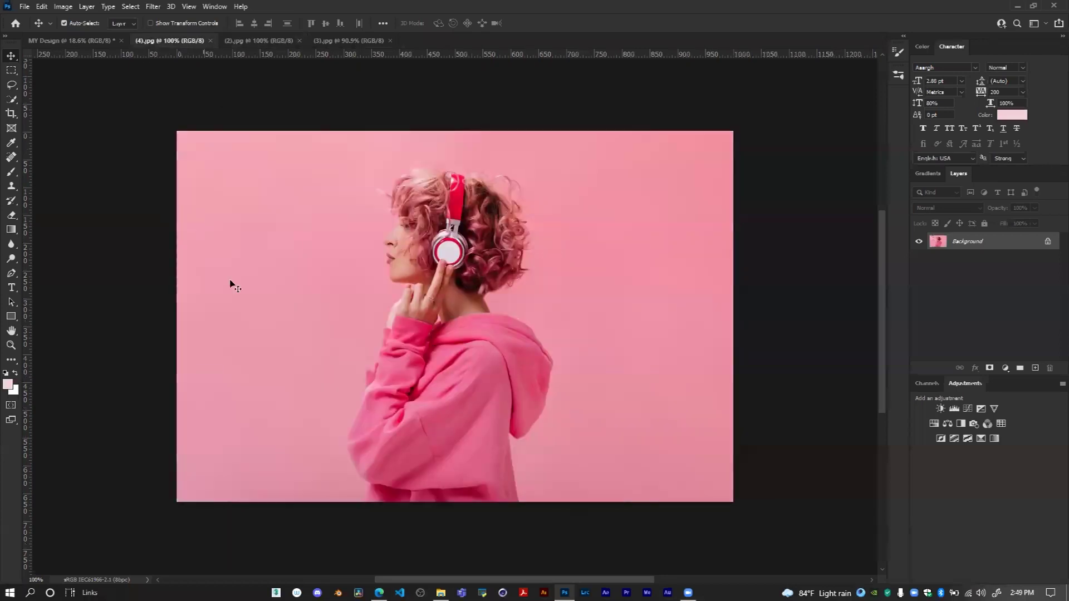
pyautogui.click(249, 42)
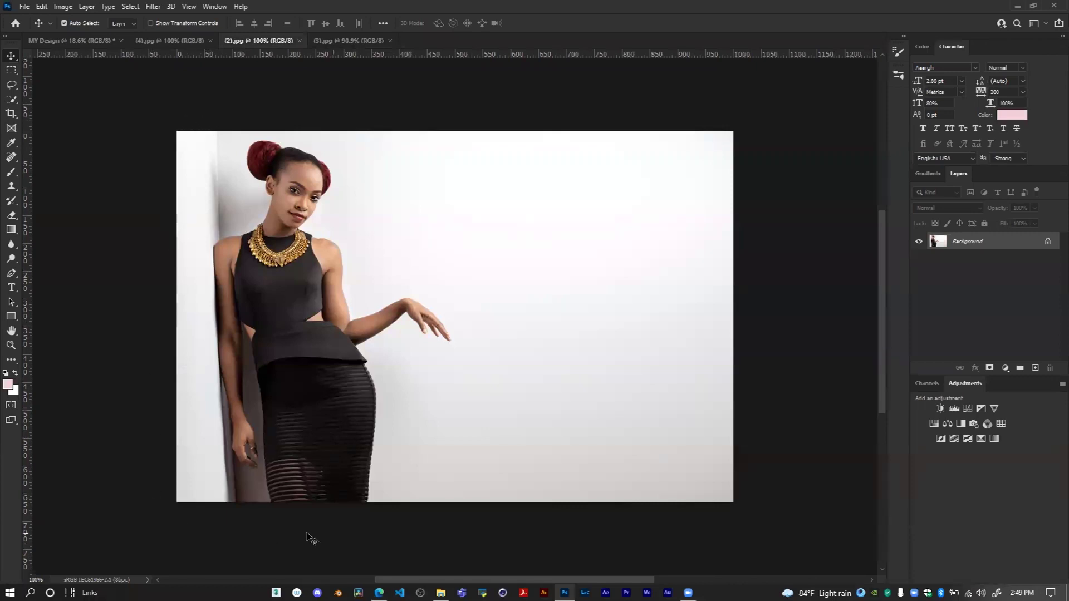
pyautogui.click(319, 40)
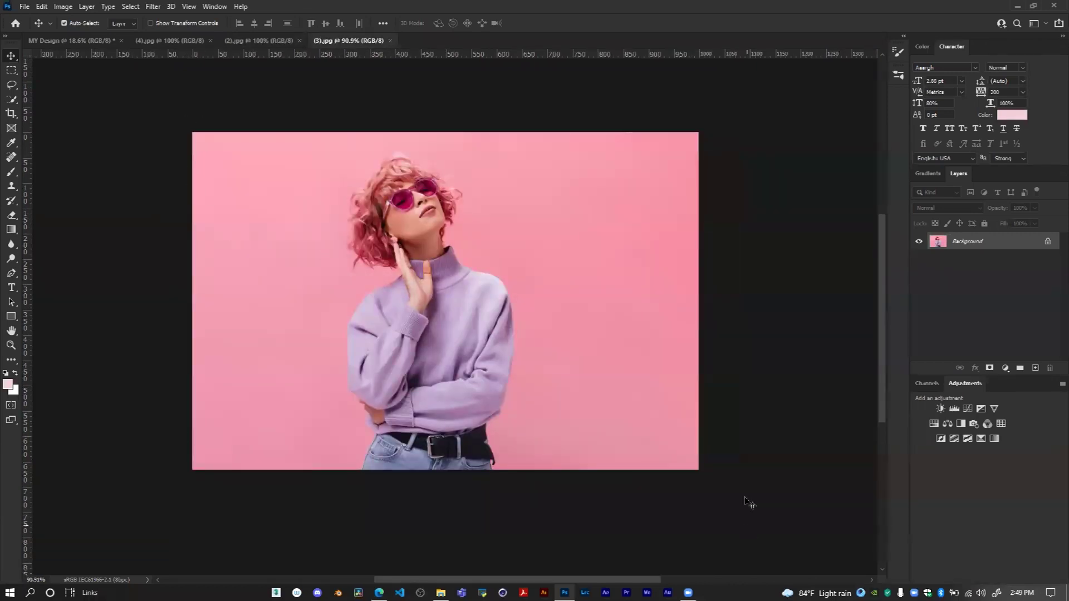
pyautogui.click(177, 43)
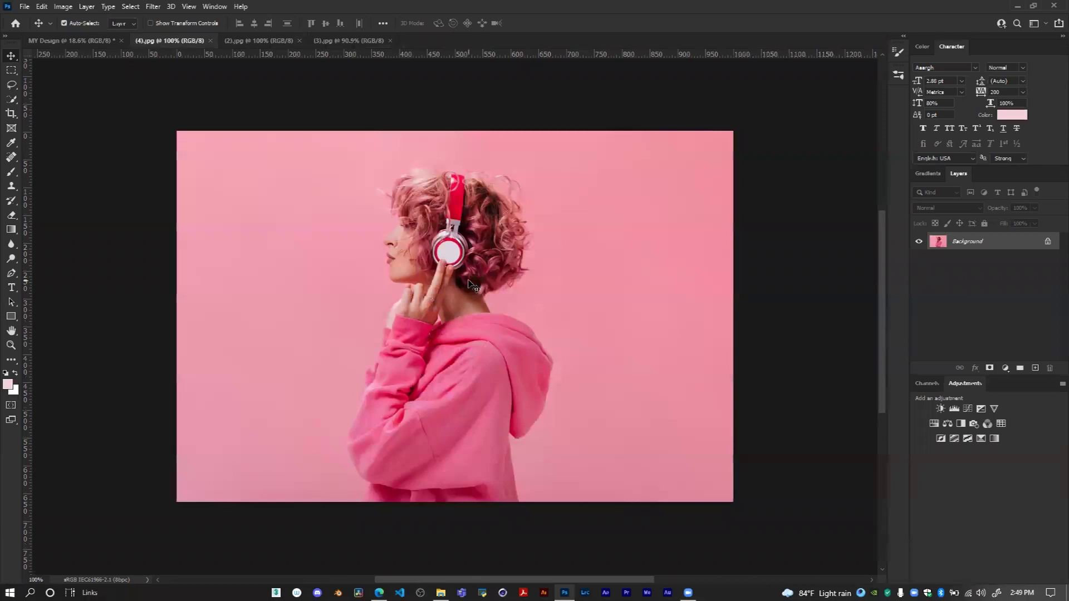
pyautogui.click(71, 41)
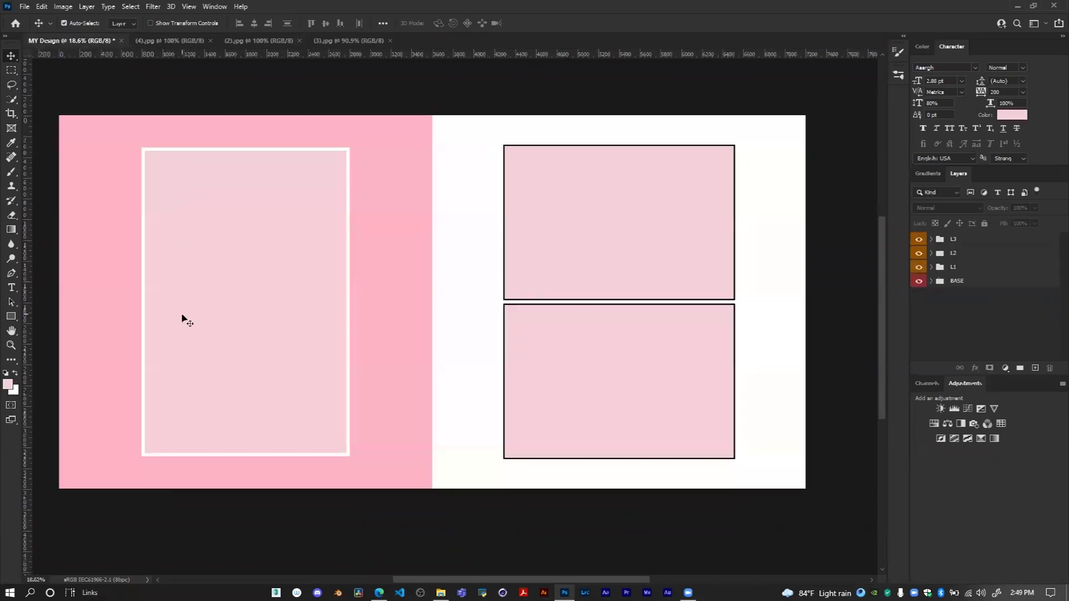
pyautogui.click(167, 40)
# Cut the entire (2).jpg image and paste it into MY Design above the l1 rectangle in the L1 group
pyautogui.click(257, 41)
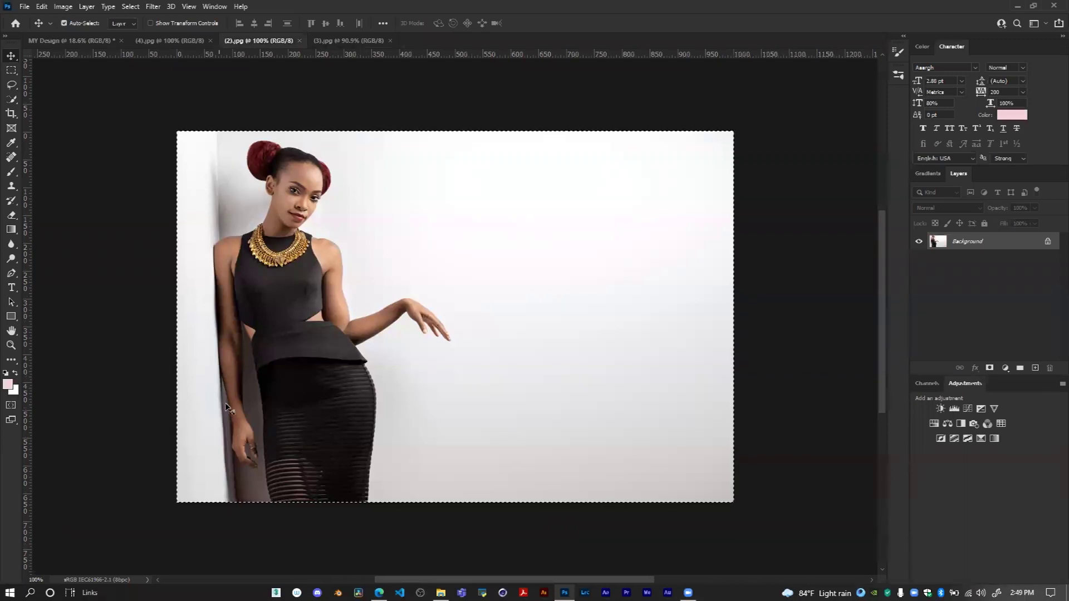
pyautogui.hotkey('ctrl', 'BackSpace')
pyautogui.hotkey('ctrl', 'd')
pyautogui.click(71, 41)
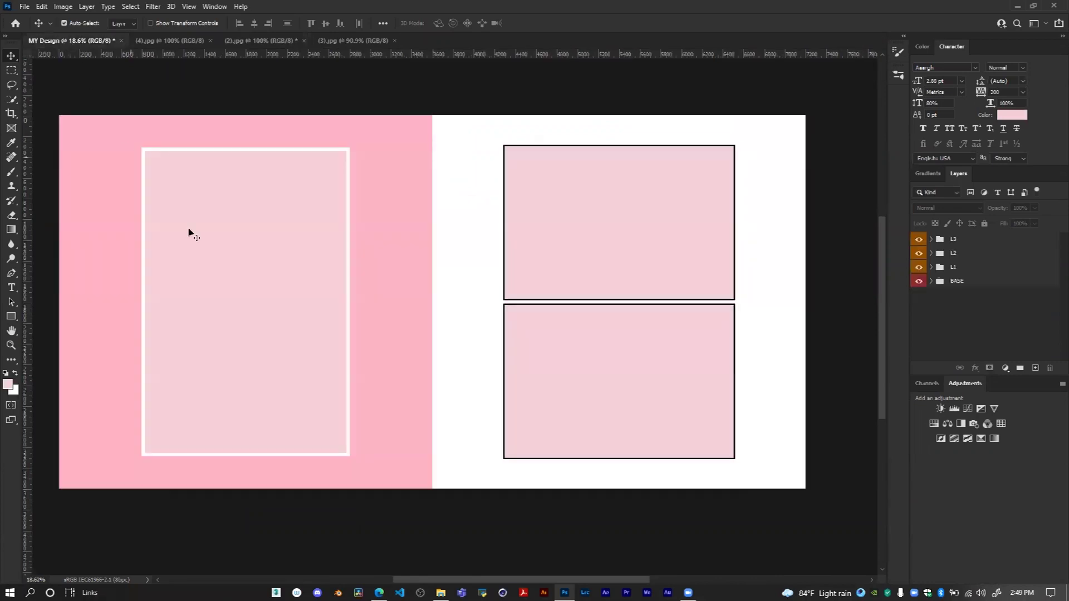
pyautogui.click(247, 255)
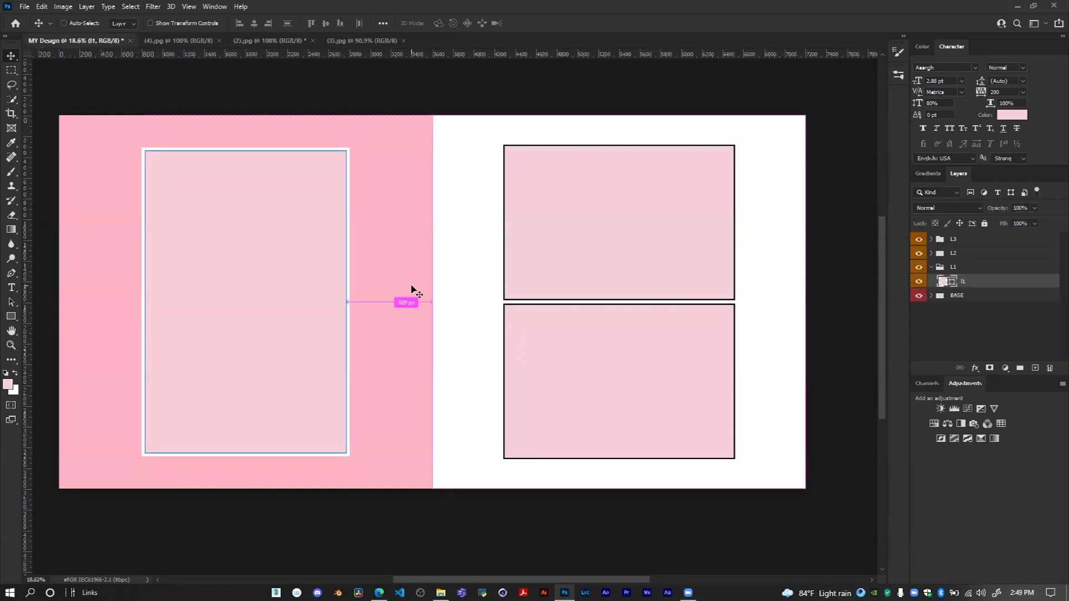
pyautogui.hotkey('ctrl', 'v')
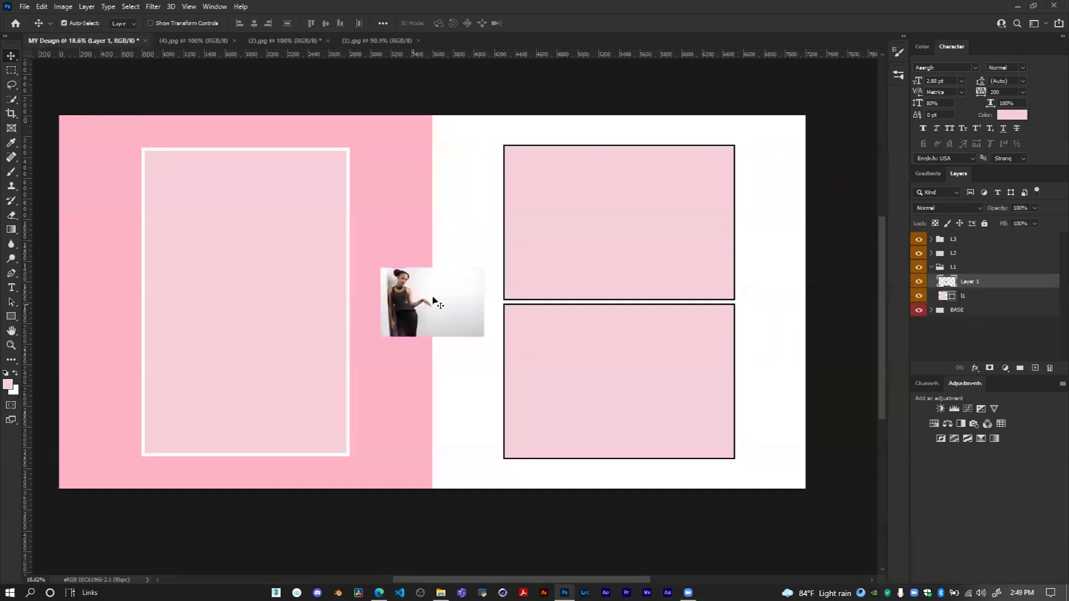
# Move the pasted photo over the left-page placeholder, enlarge it beyond the placeholder's width, and keep its layer above l1
pyautogui.moveTo(437, 308); pyautogui.dragTo(272, 270)
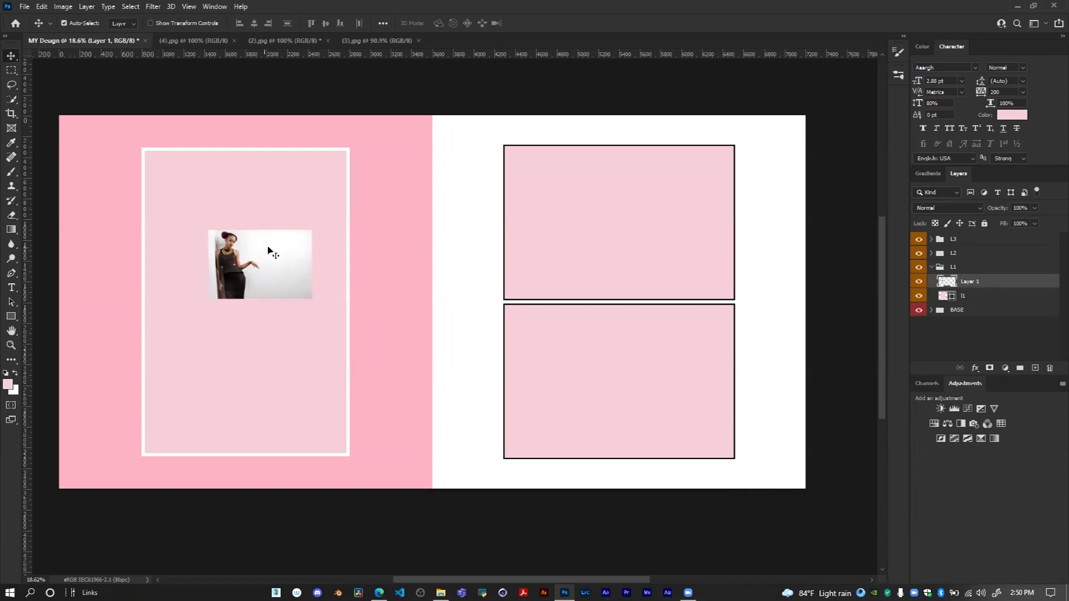
pyautogui.hotkey('ctrl', 't')
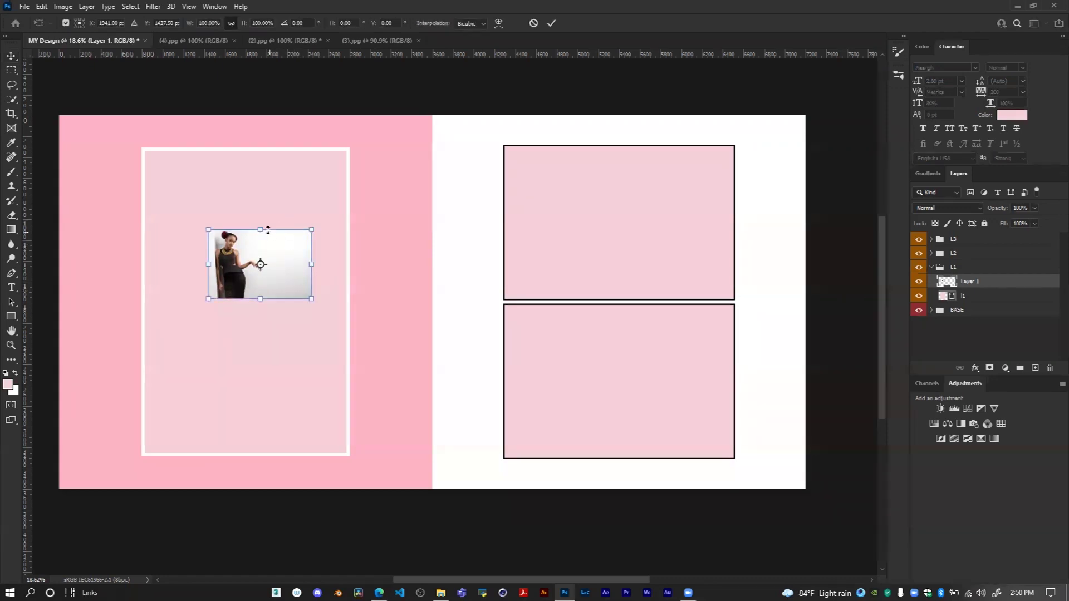
pyautogui.moveTo(261, 227)
pyautogui.mouseDown()
pyautogui.moveTo(259, 134)
pyautogui.moveTo(301, 214)
pyautogui.moveTo(255, 210)
pyautogui.mouseUp()
pyautogui.press('Return')
pyautogui.moveTo(971, 282); pyautogui.dragTo(987, 303)
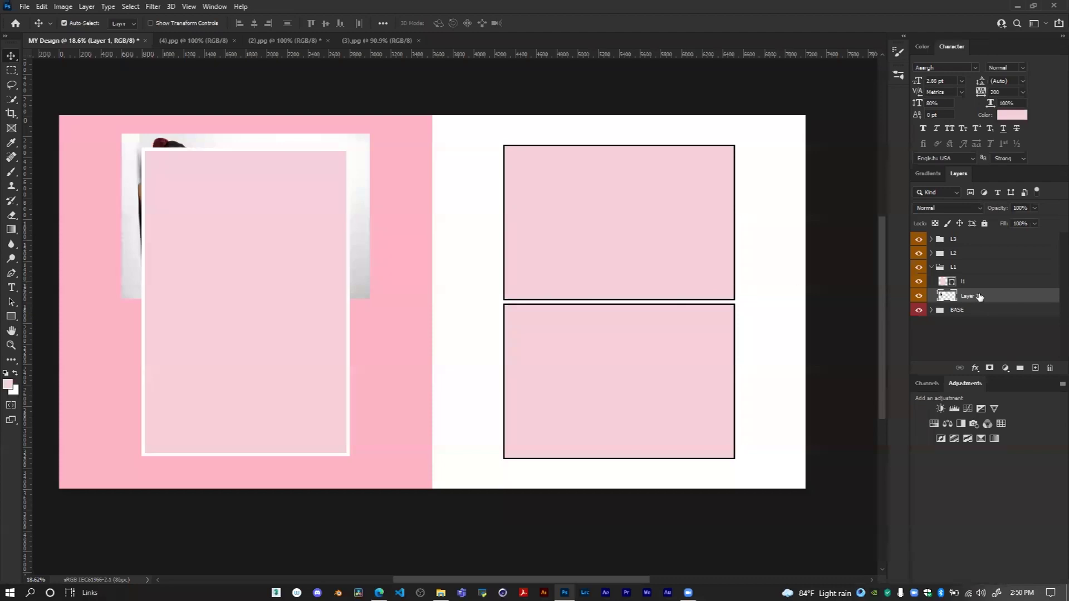
pyautogui.moveTo(980, 296); pyautogui.dragTo(973, 280)
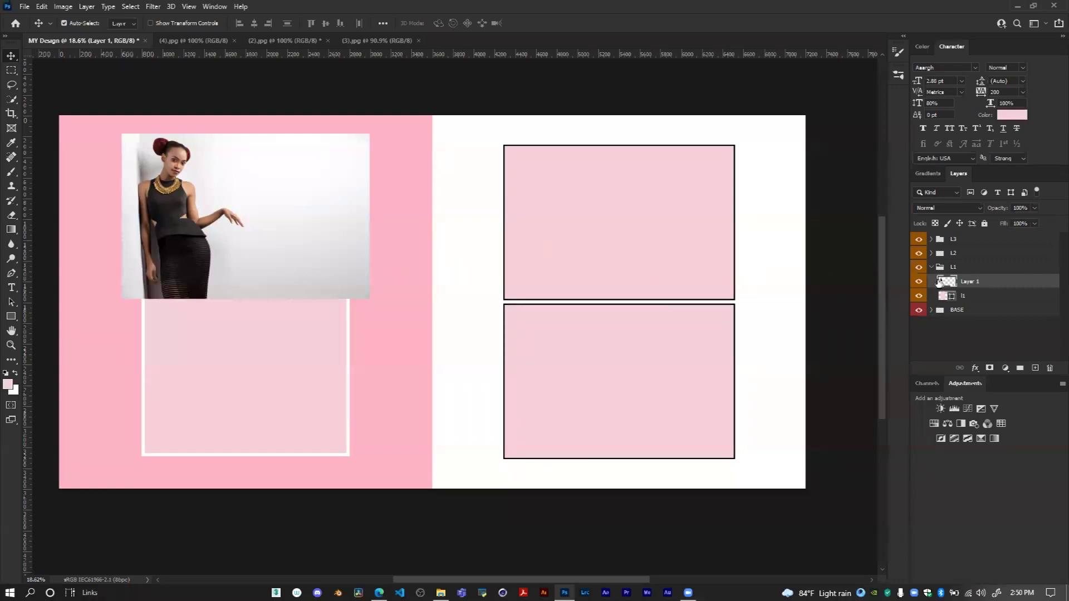
# Rename the pasted photo layer as PIC 1
pyautogui.doubleClick(973, 282)
pyautogui.write('pic 1')
pyautogui.press('Return')
pyautogui.doubleClick(966, 283)
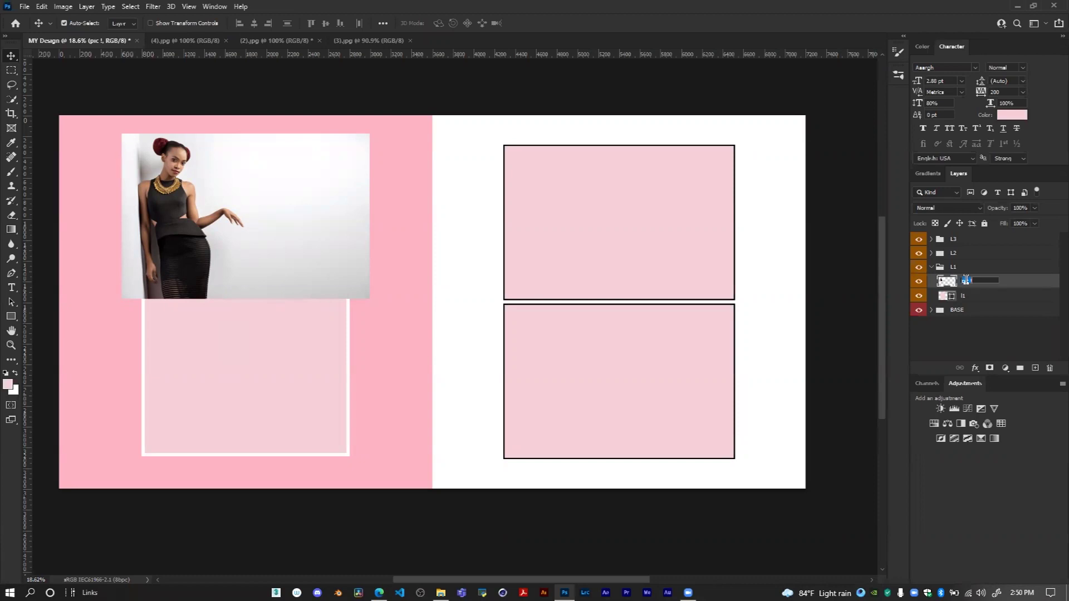
pyautogui.write('PIC 1')
pyautogui.click(977, 334)
pyautogui.click(974, 284)
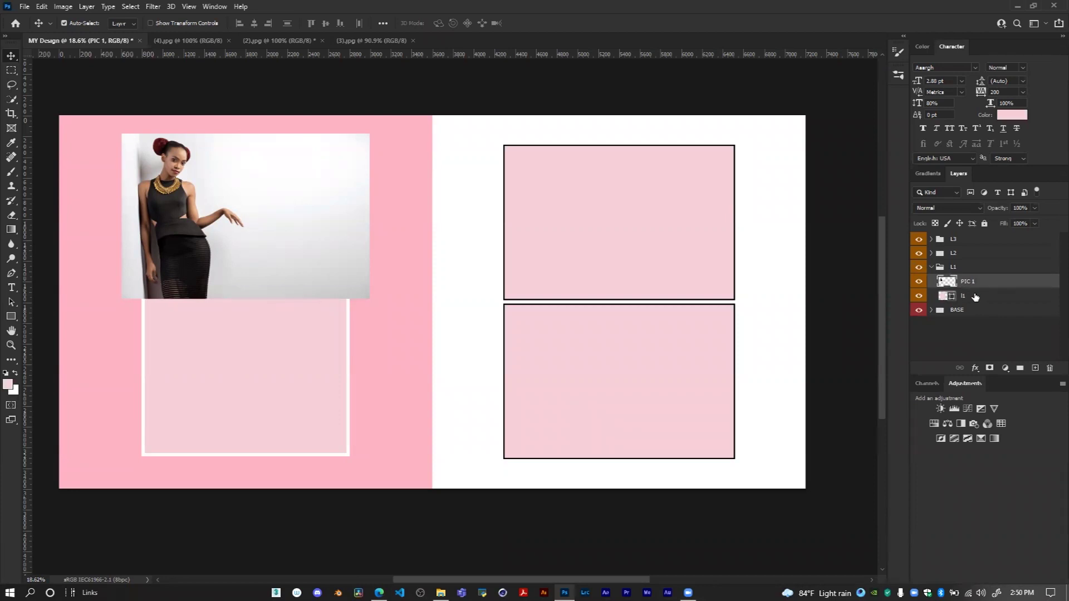
# Clip the PIC 1 layer to the l1 rectangle with a clipping mask, releasing and reapplying it once
pyautogui.keyDown('alt'); pyautogui.click(942, 289); pyautogui.keyUp('alt')
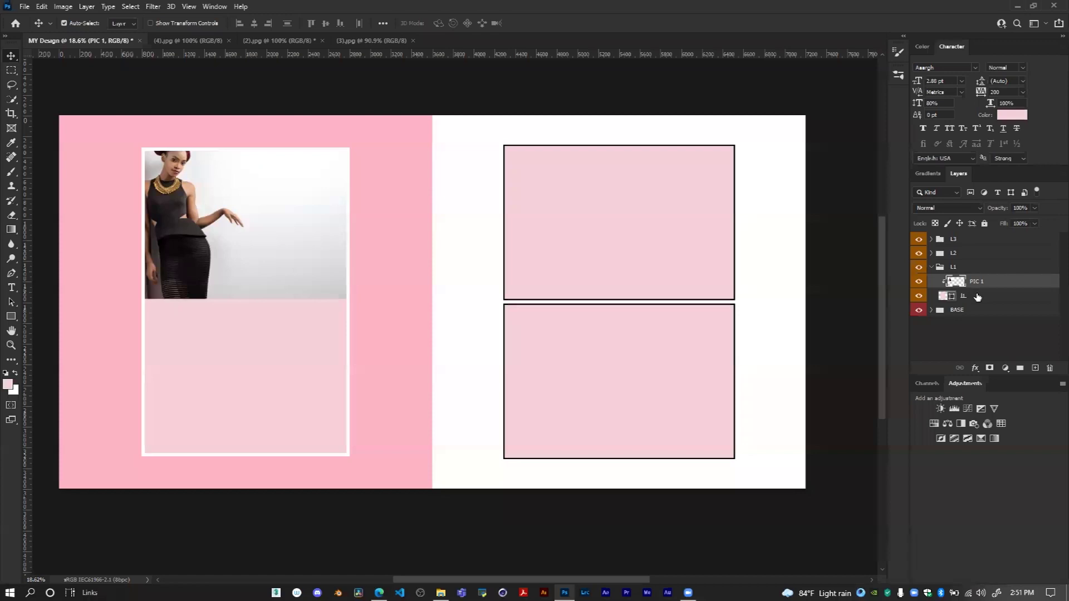
pyautogui.hotkey('ctrl', 'alt', 'g')
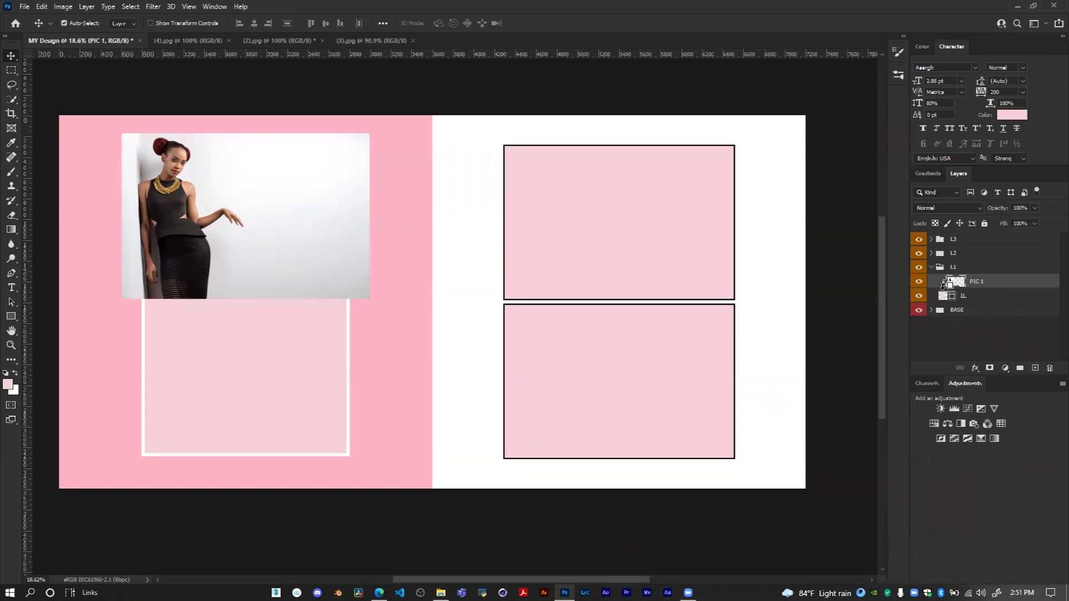
pyautogui.keyDown('alt'); pyautogui.click(943, 288); pyautogui.keyUp('alt')
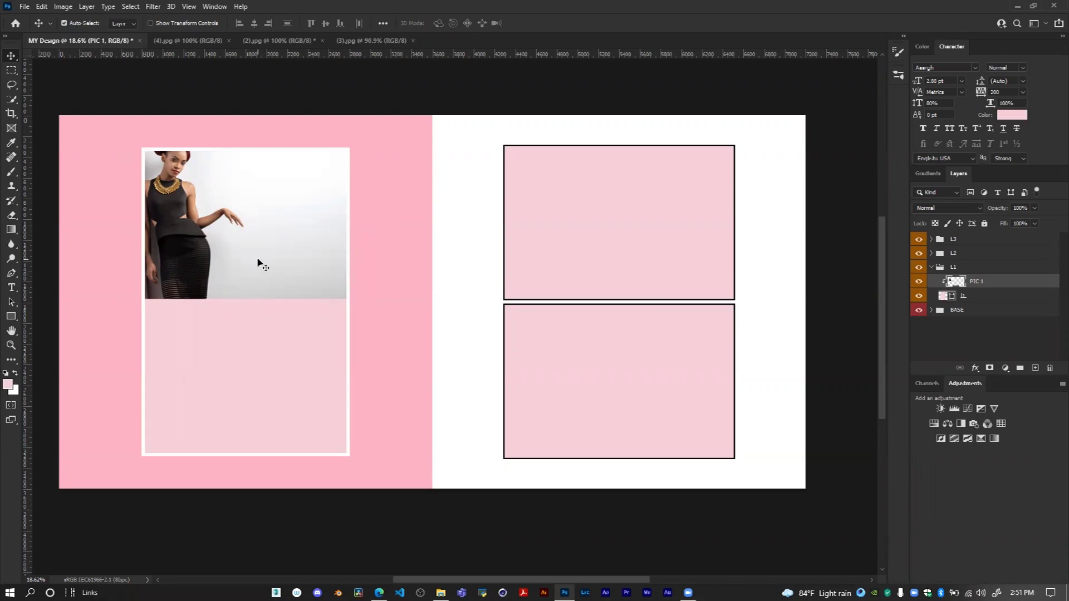
# Scale PIC 1 to about 183.9% and position it so the woman fills the left-page placeholder
pyautogui.moveTo(212, 213); pyautogui.dragTo(266, 218)
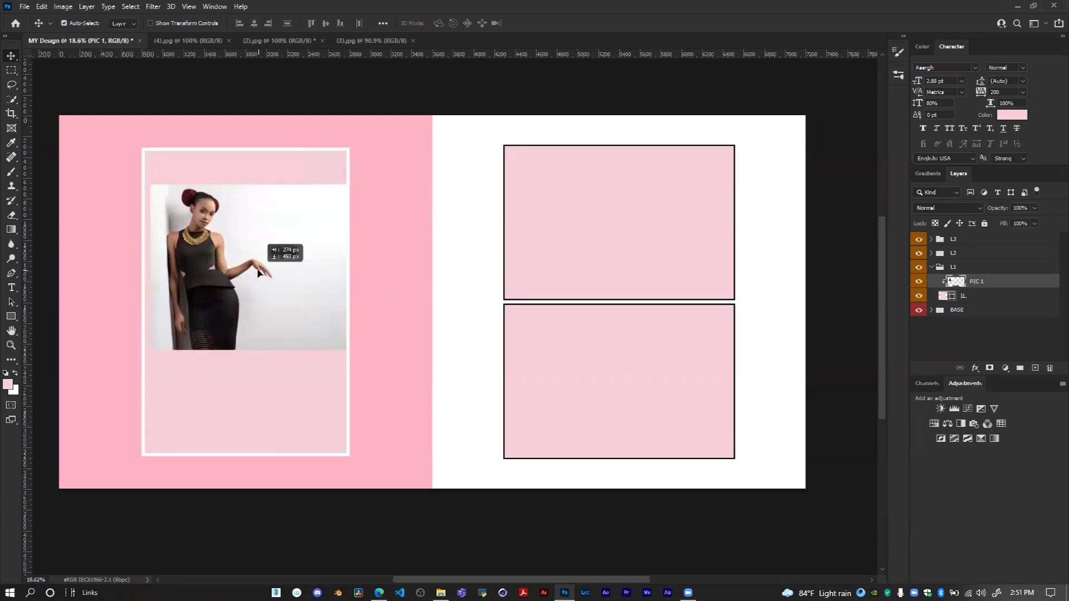
pyautogui.hotkey('ctrl', 't')
pyautogui.moveTo(271, 180); pyautogui.dragTo(271, 72)
pyautogui.moveTo(273, 349); pyautogui.dragTo(273, 384)
pyautogui.moveTo(274, 317); pyautogui.dragTo(375, 394)
pyautogui.moveTo(373, 454); pyautogui.dragTo(373, 449)
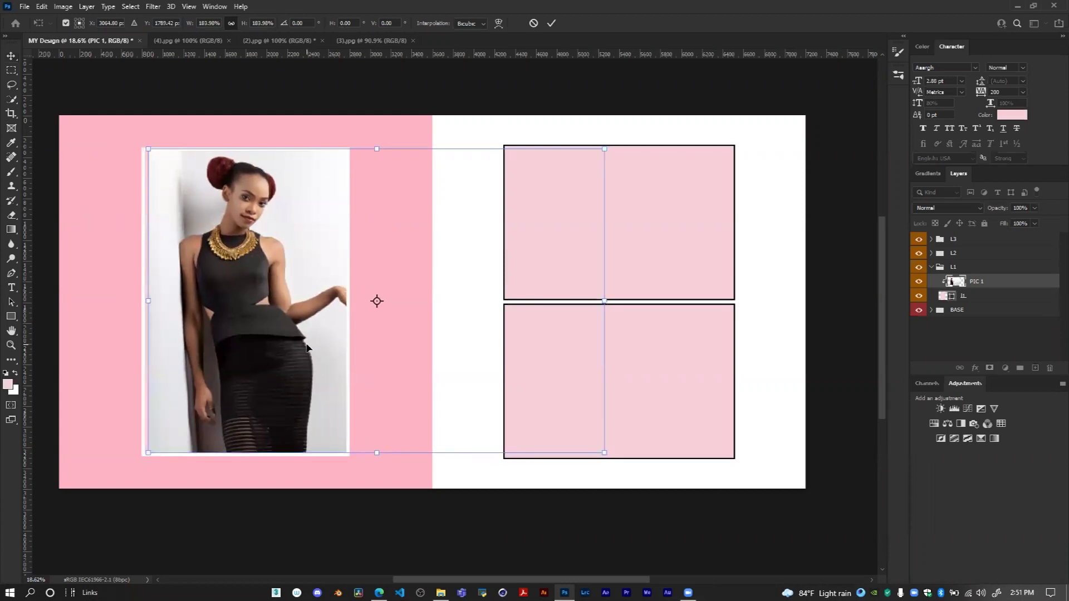
pyautogui.moveTo(301, 334); pyautogui.dragTo(245, 317)
pyautogui.click(552, 24)
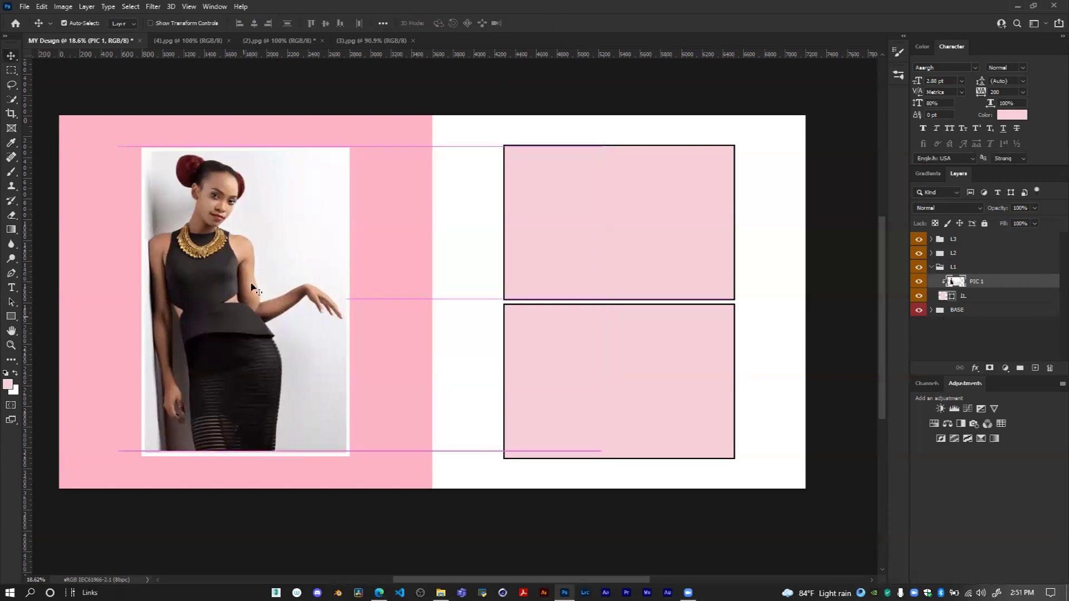
# Collapse the L1 group and select the l2 rectangle, the upper placeholder on the right page
pyautogui.click(299, 108)
pyautogui.scroll(-2, 281, 349)
pyautogui.scroll(2, 281, 349)
pyautogui.keyDown('ctrl'); pyautogui.click(276, 317); pyautogui.keyUp('ctrl')
pyautogui.click(932, 270)
pyautogui.click(641, 238)
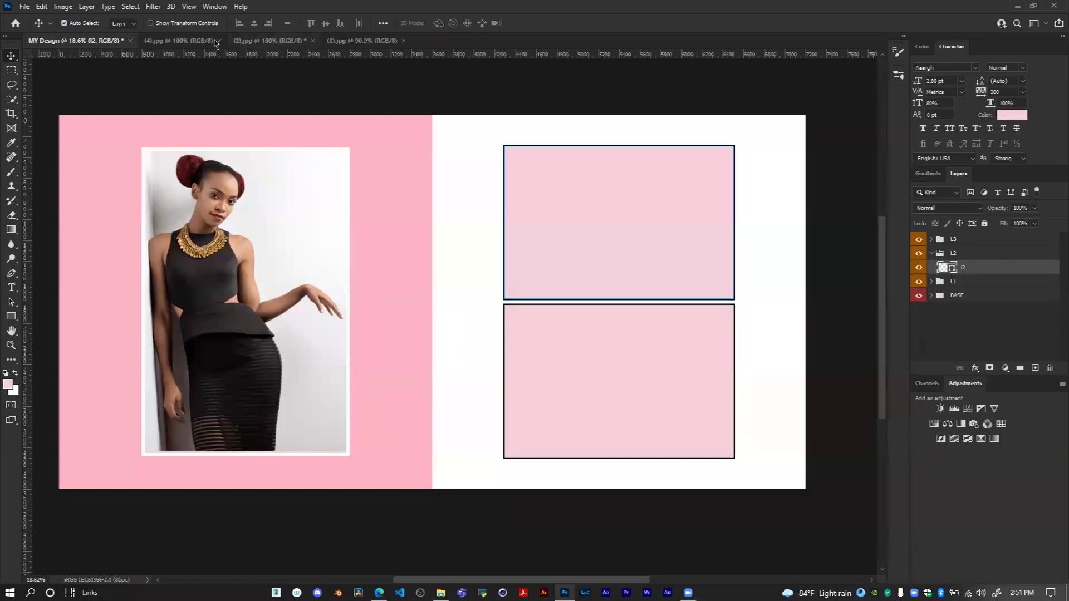
# Cut the whole image out of (4).jpg to the clipboard and close that file without saving changes
pyautogui.click(178, 41)
pyautogui.hotkey('ctrl', 'a')
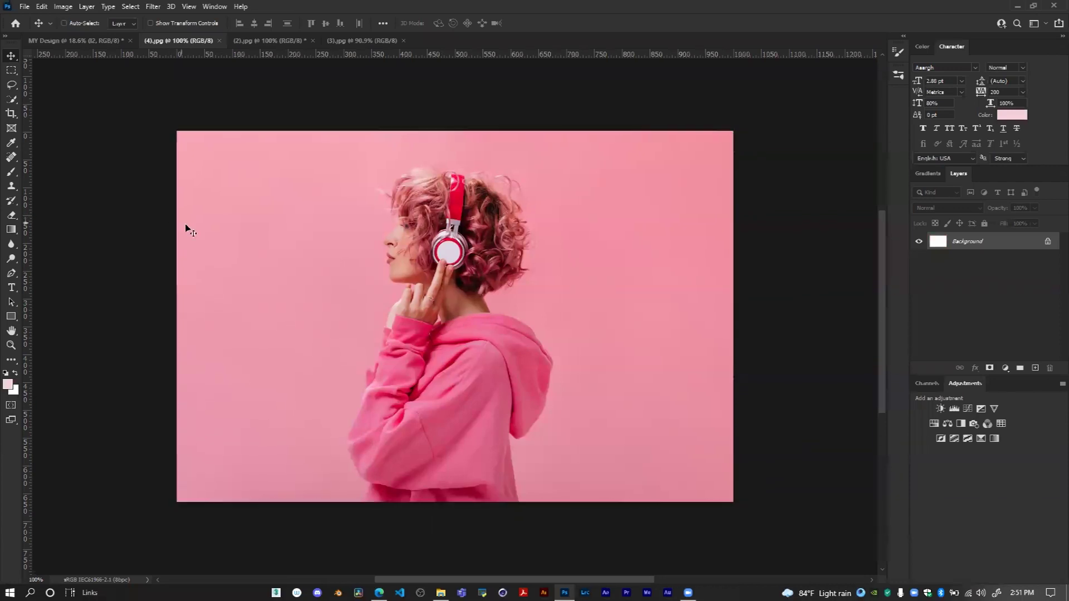
pyautogui.press('BackSpace')
pyautogui.click(224, 41)
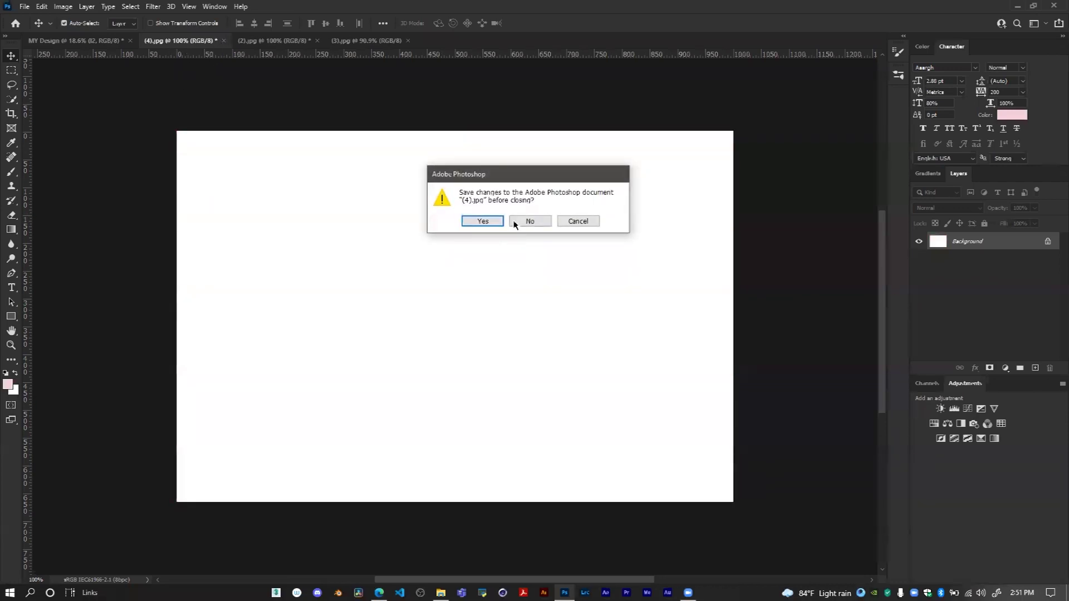
pyautogui.click(527, 219)
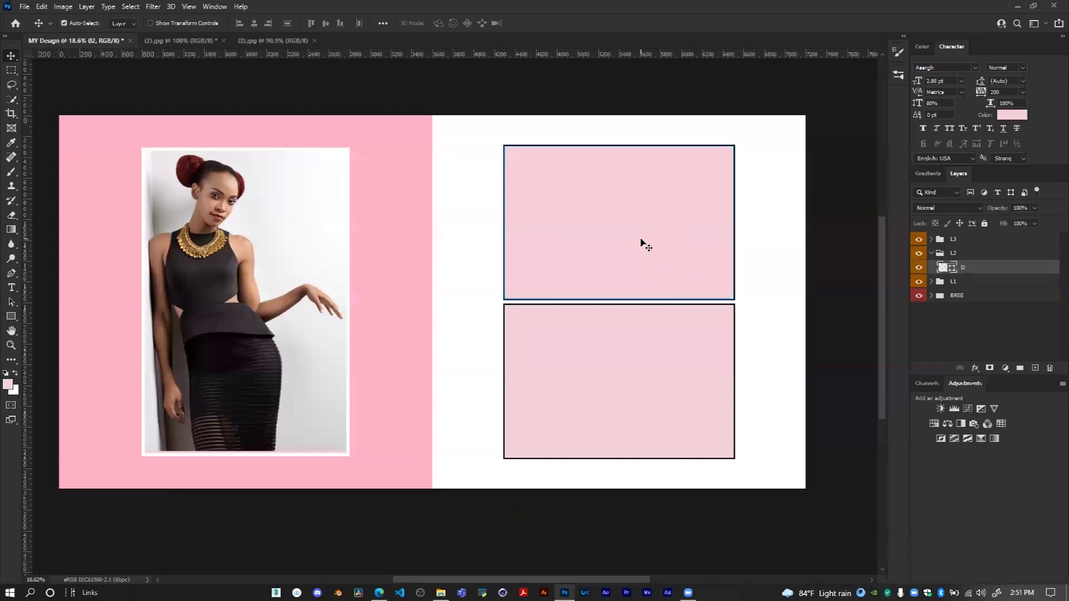
# Paste the photo into the L2 group, move it over the upper right-page placeholder and clip it to the l2 rectangle
pyautogui.hotkey('ctrl', 'v')
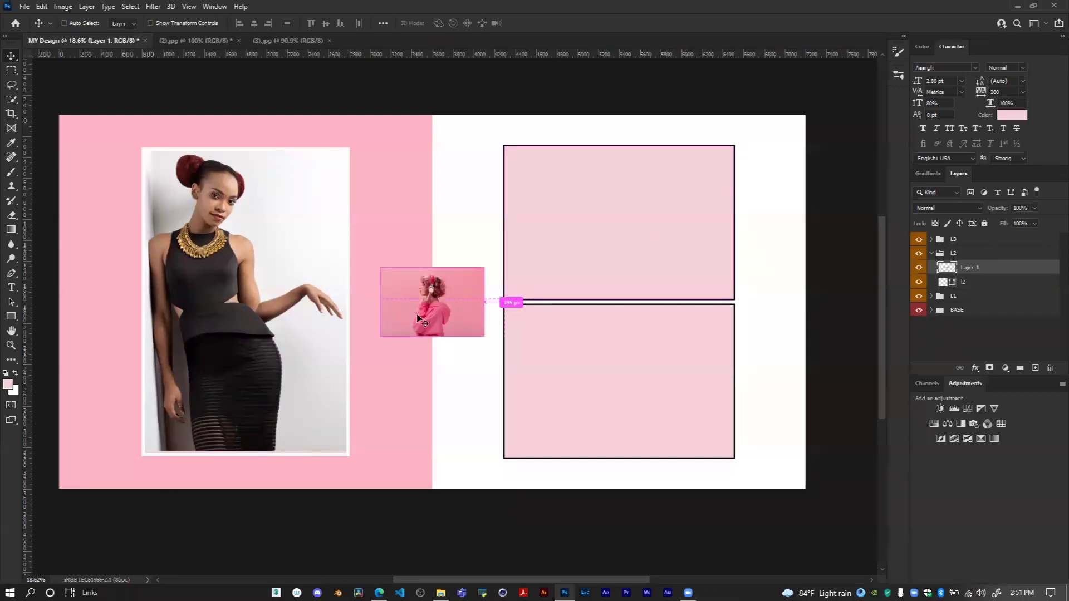
pyautogui.moveTo(443, 294); pyautogui.dragTo(607, 215)
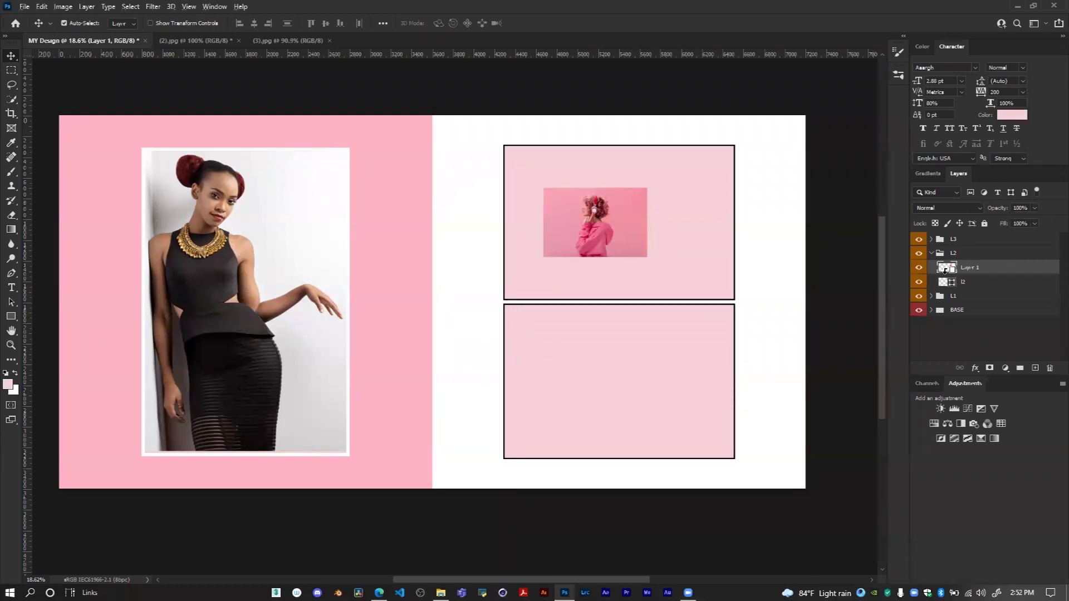
pyautogui.keyDown('alt'); pyautogui.click(944, 273); pyautogui.keyUp('alt')
# Scale the clipped photo to about 221%, position it to fill the upper right-page placeholder, and collapse the L2 group
pyautogui.hotkey('ctrl', 't')
pyautogui.moveTo(596, 183); pyautogui.dragTo(595, 98)
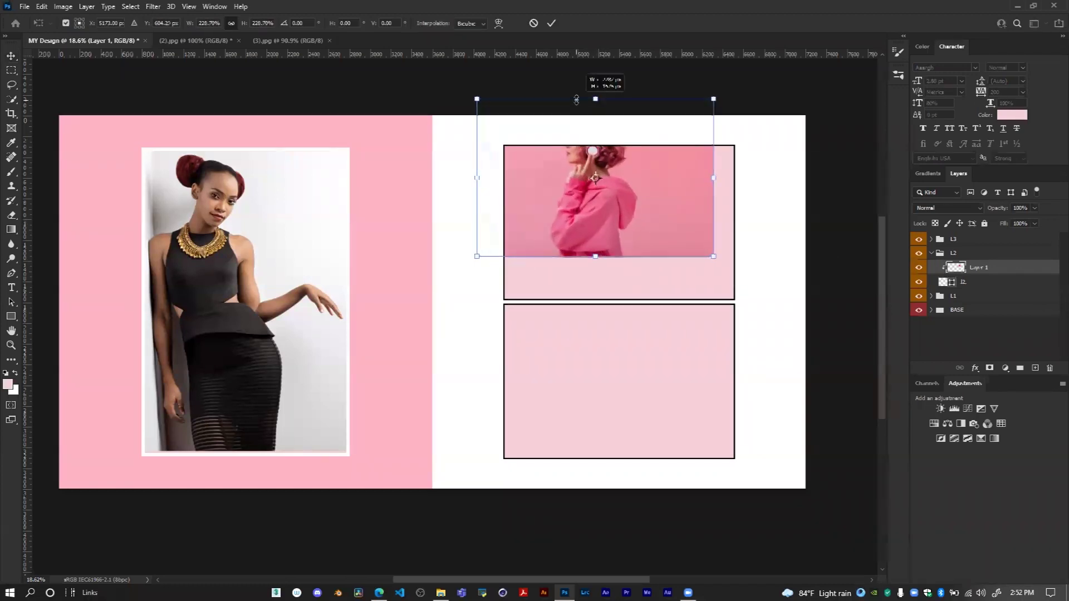
pyautogui.moveTo(613, 180); pyautogui.dragTo(632, 228)
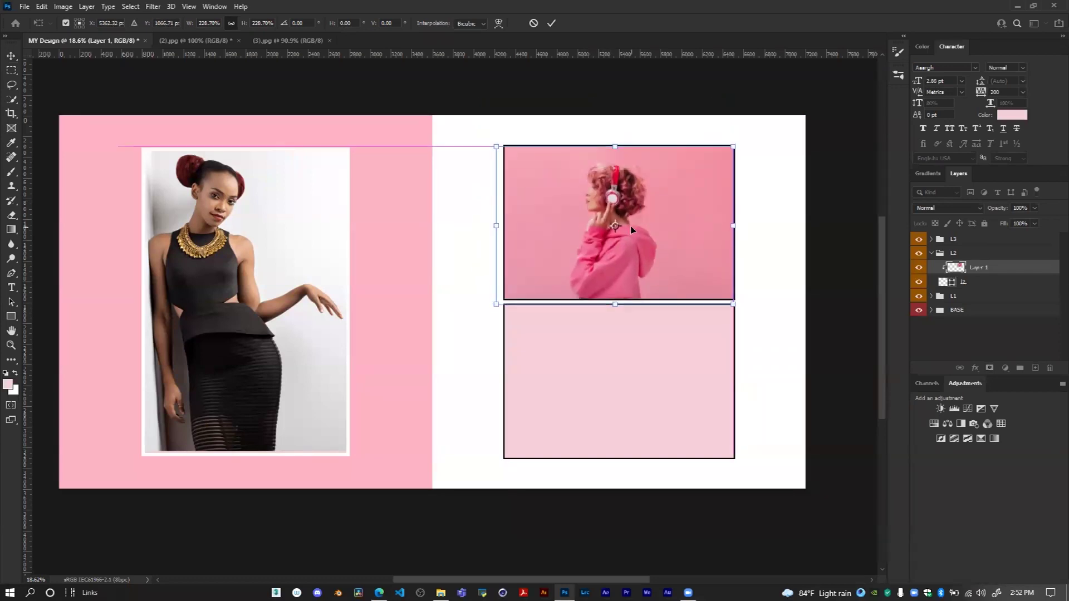
pyautogui.scroll(3, 670, 228)
pyautogui.moveTo(447, 227); pyautogui.dragTo(458, 226)
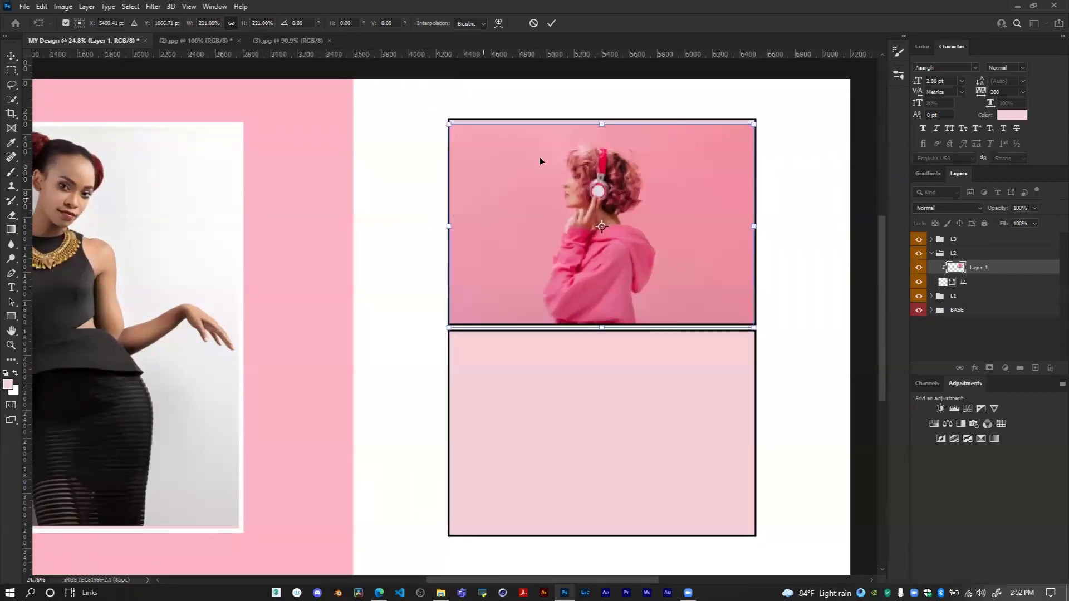
pyautogui.moveTo(639, 176); pyautogui.dragTo(639, 172)
pyautogui.click(552, 24)
pyautogui.scroll(-2, 639, 219)
pyautogui.scroll(1, 640, 219)
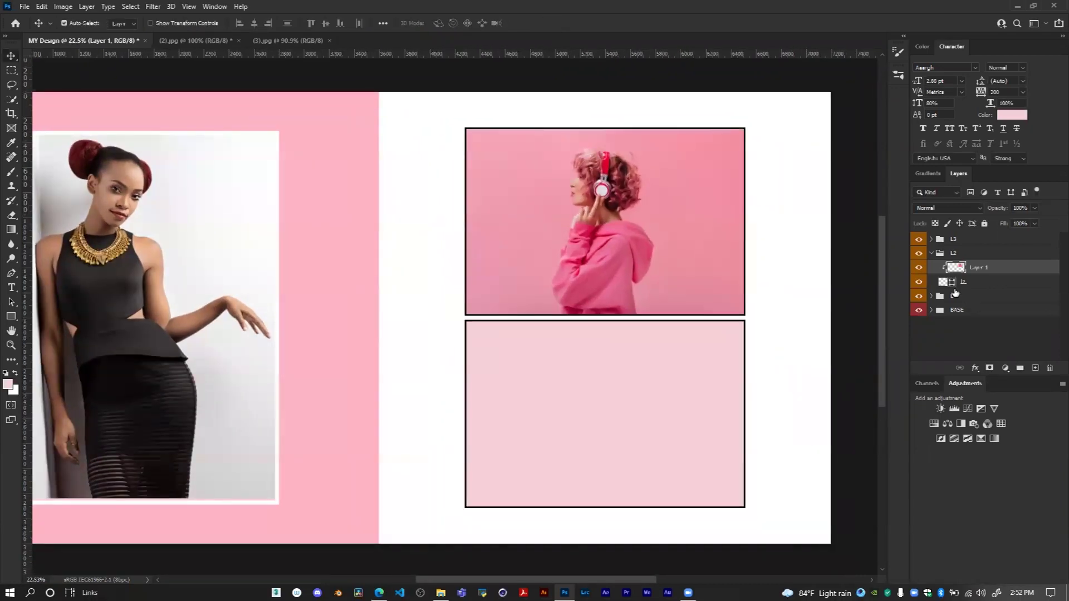
pyautogui.click(935, 255)
# Cut the whole image out of (3).jpg to the clipboard and close that file without saving changes
pyautogui.click(278, 40)
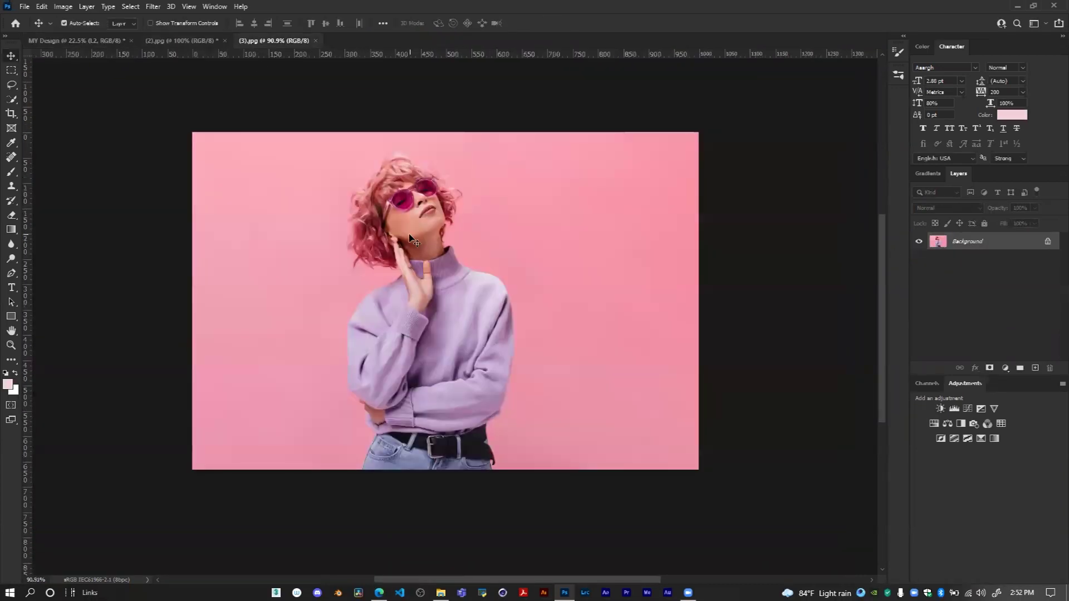
pyautogui.hotkey('ctrl', 'a')
pyautogui.press('BackSpace')
pyautogui.hotkey('ctrl', 'd')
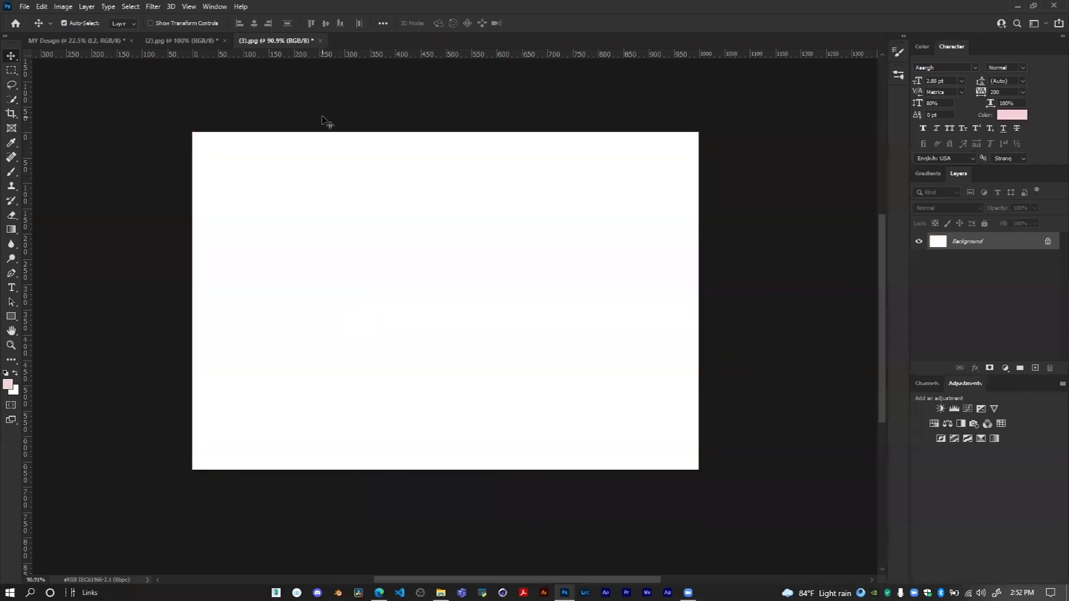
pyautogui.click(319, 41)
pyautogui.click(529, 217)
# Close the emptied (2).jpg file without saving changes
pyautogui.click(227, 43)
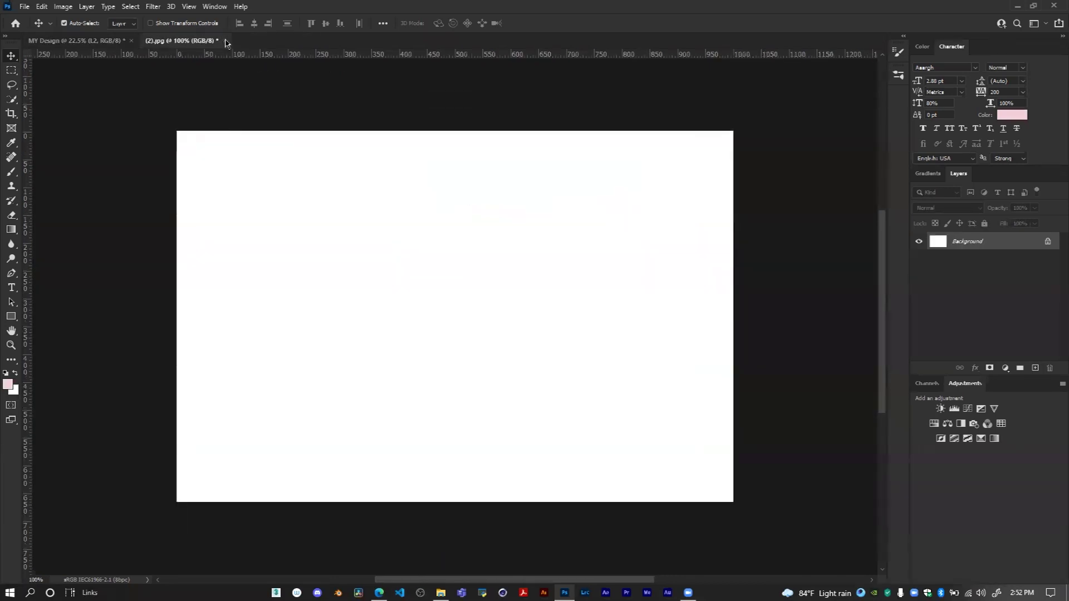
pyautogui.click(224, 42)
pyautogui.click(528, 220)
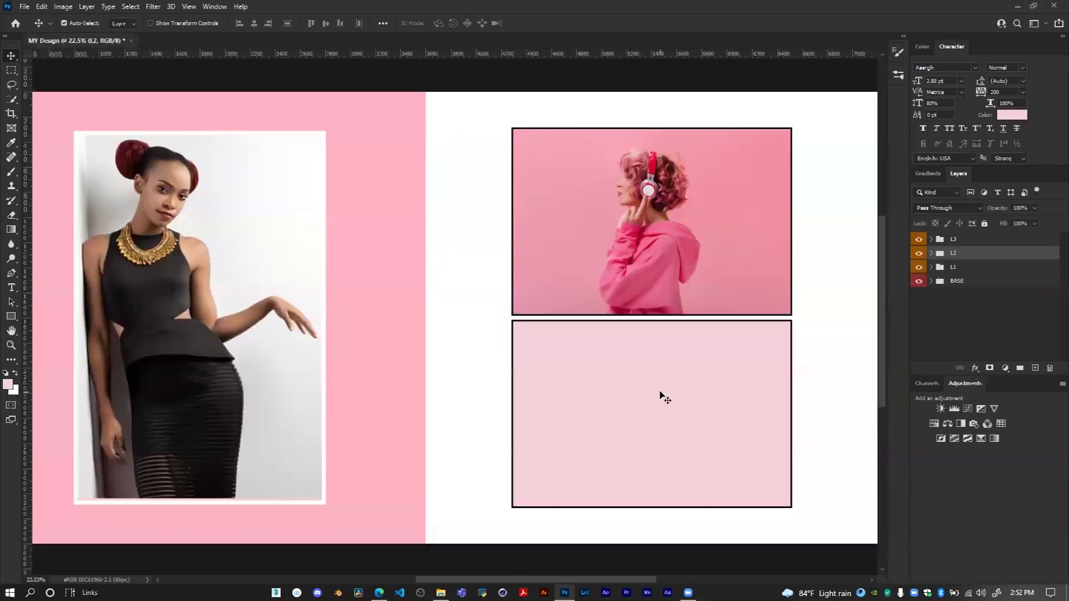
# Paste the photo above the l3 rectangle, move it over the lower right-page placeholder and clip it to that rectangle
pyautogui.click(664, 408)
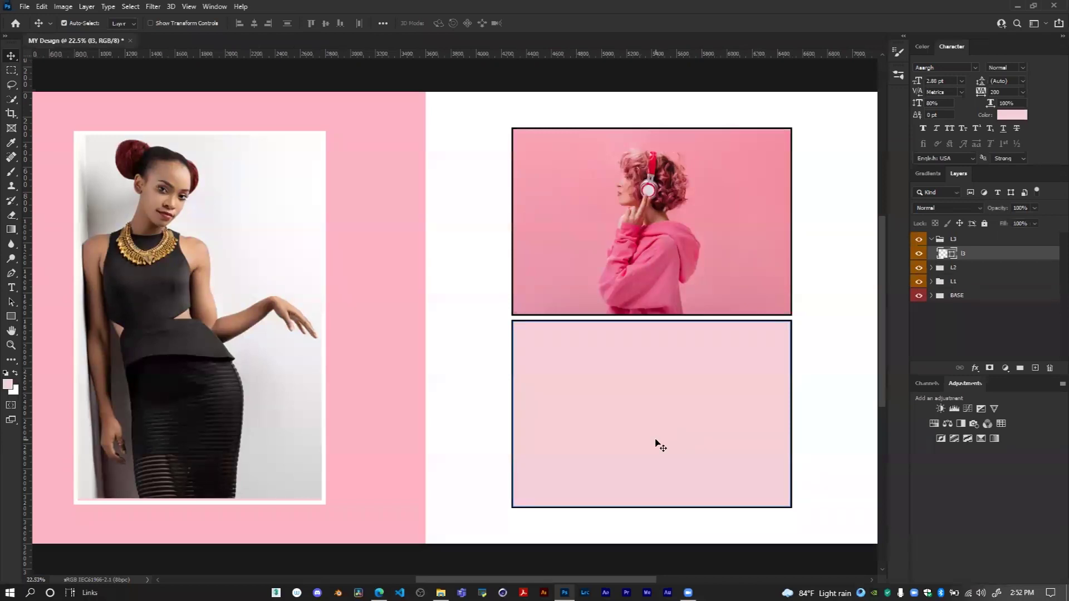
pyautogui.hotkey('ctrl', 'v')
pyautogui.moveTo(428, 307); pyautogui.dragTo(623, 381)
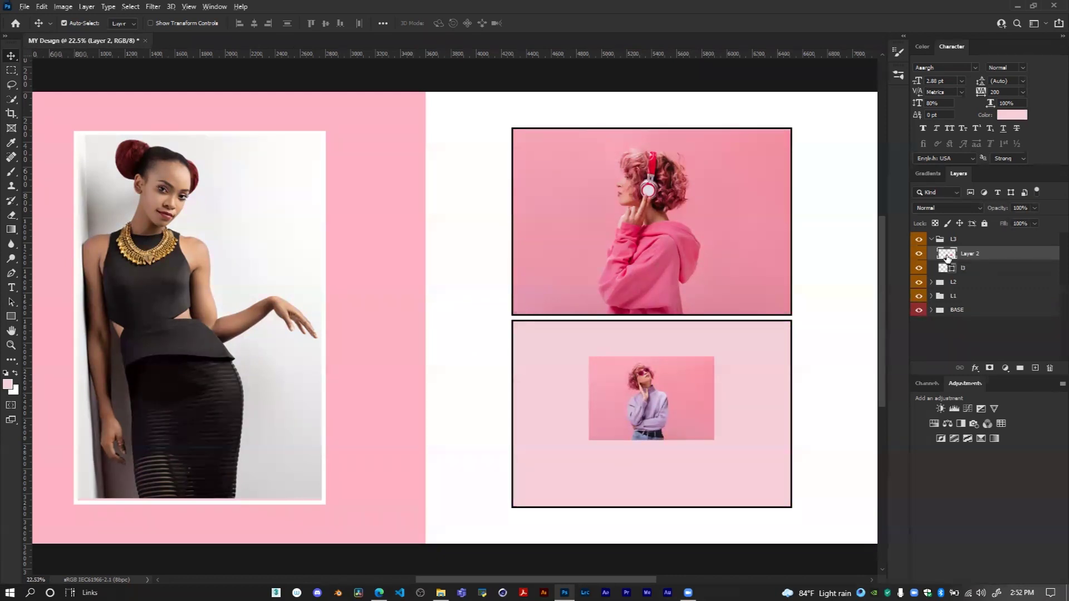
pyautogui.keyDown('alt'); pyautogui.click(945, 257); pyautogui.keyUp('alt')
# Scale the clipped photo to about 242% and position it so the woman in the lilac sweater fills the lower right-page placeholder
pyautogui.hotkey('ctrl', 't')
pyautogui.moveTo(654, 356); pyautogui.dragTo(653, 303)
pyautogui.moveTo(656, 441); pyautogui.dragTo(656, 497)
pyautogui.moveTo(672, 435); pyautogui.dragTo(678, 451)
pyautogui.moveTo(802, 418); pyautogui.dragTo(789, 418)
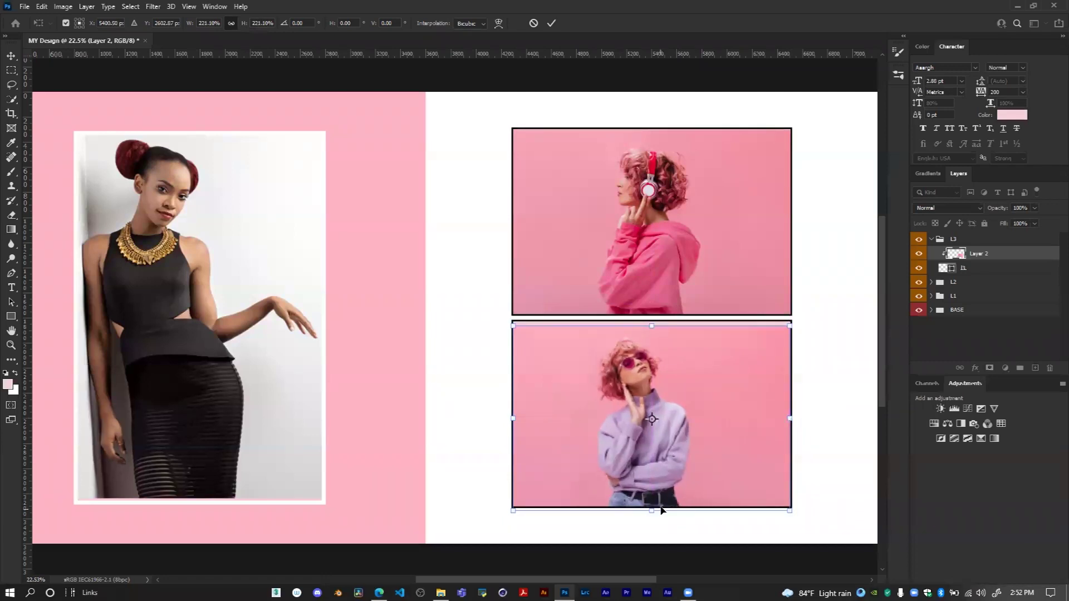
pyautogui.moveTo(653, 510); pyautogui.dragTo(653, 506)
pyautogui.moveTo(675, 439); pyautogui.dragTo(678, 439)
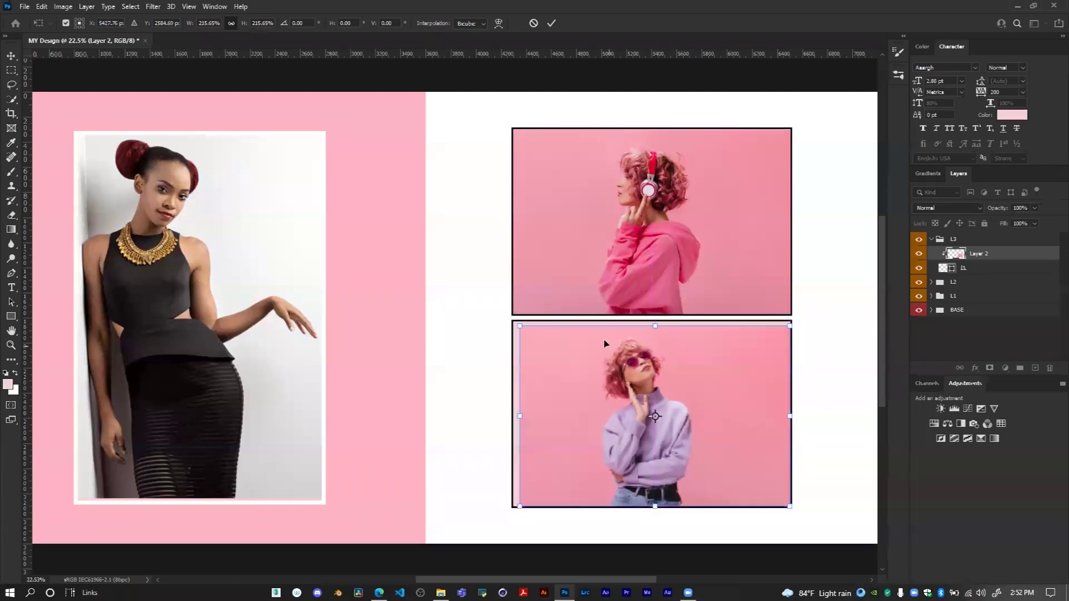
pyautogui.moveTo(517, 323); pyautogui.dragTo(506, 306)
pyautogui.moveTo(680, 391); pyautogui.dragTo(688, 391)
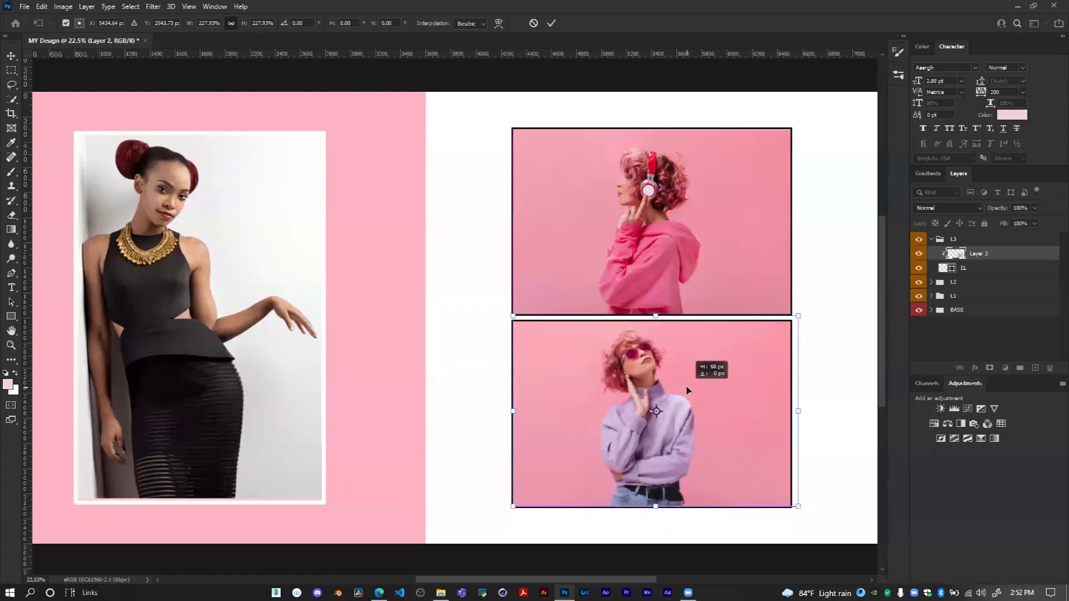
pyautogui.moveTo(799, 410); pyautogui.dragTo(818, 408)
pyautogui.moveTo(735, 420); pyautogui.dragTo(736, 423)
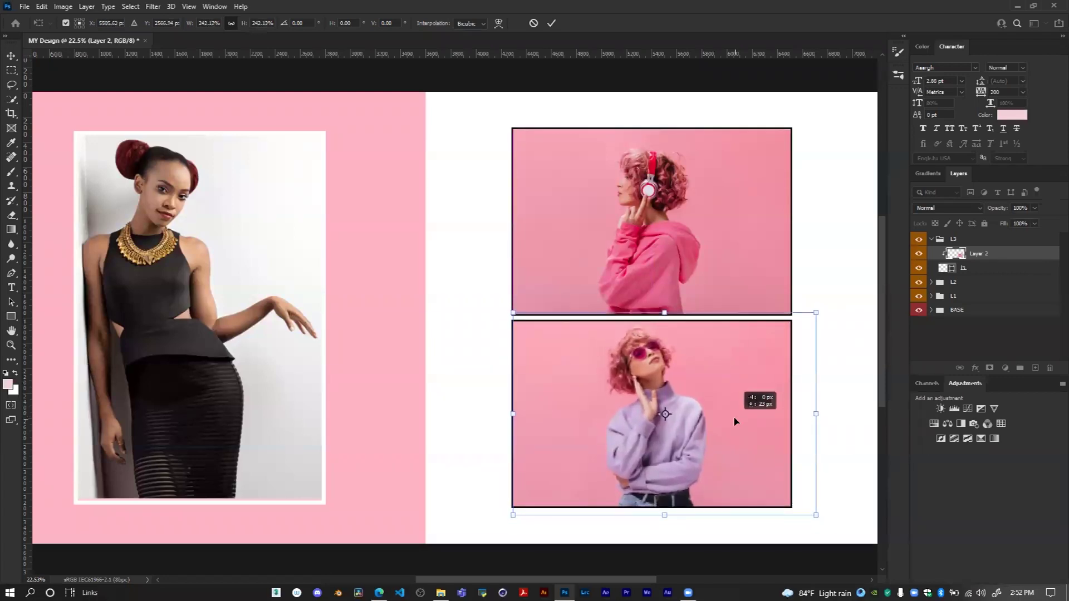
pyautogui.click(551, 23)
# Collapse the L3 and BASE layer groups
pyautogui.keyDown('ctrl'); pyautogui.click(456, 272); pyautogui.keyUp('ctrl')
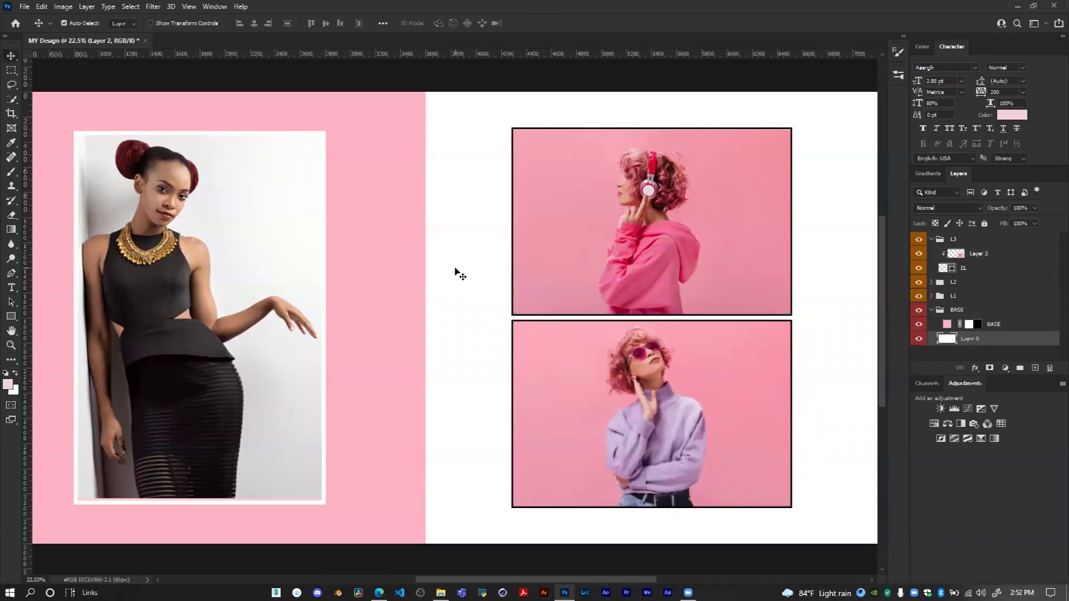
pyautogui.scroll(-2, 460, 276)
pyautogui.scroll(-2, 464, 282)
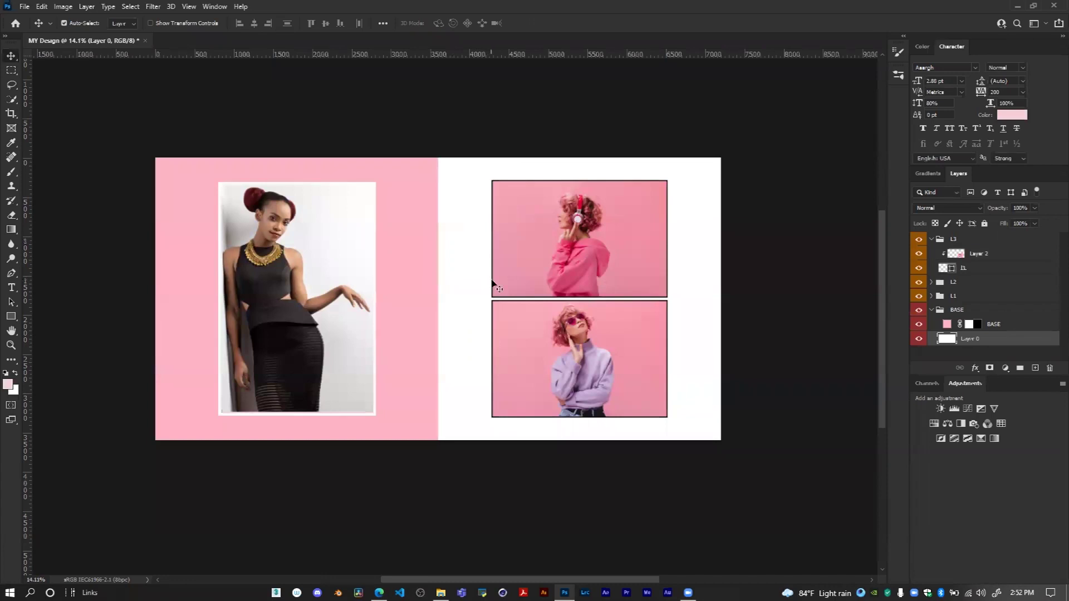
pyautogui.click(930, 241)
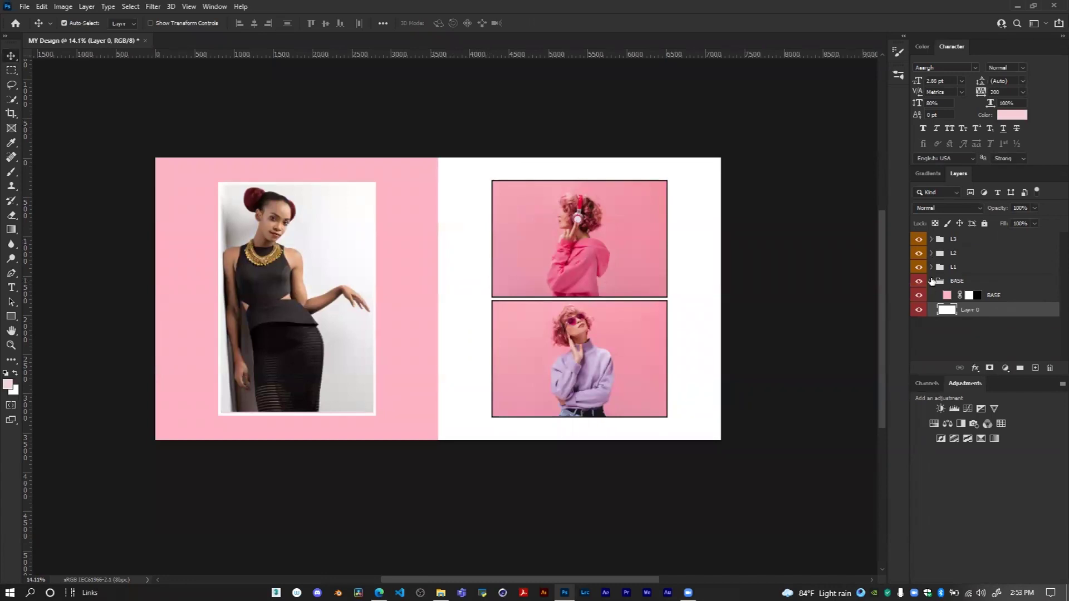
pyautogui.click(932, 282)
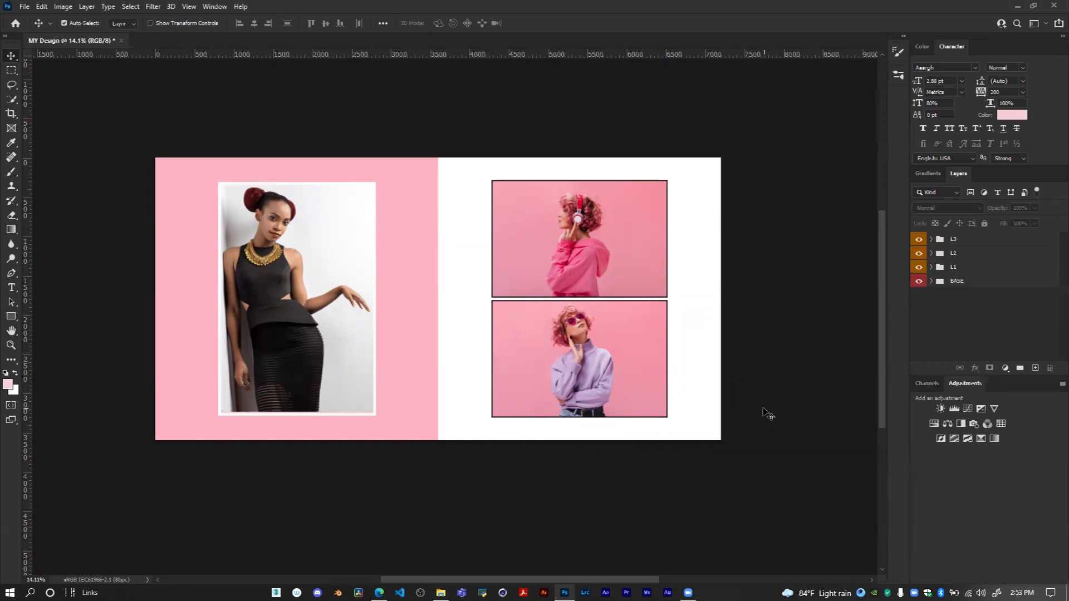
# Switch to File Explorer, open the hand-draw-wedding-floral-set-sketch-background folder inside Album Design and select 7924.jpg
pyautogui.click(440, 592)
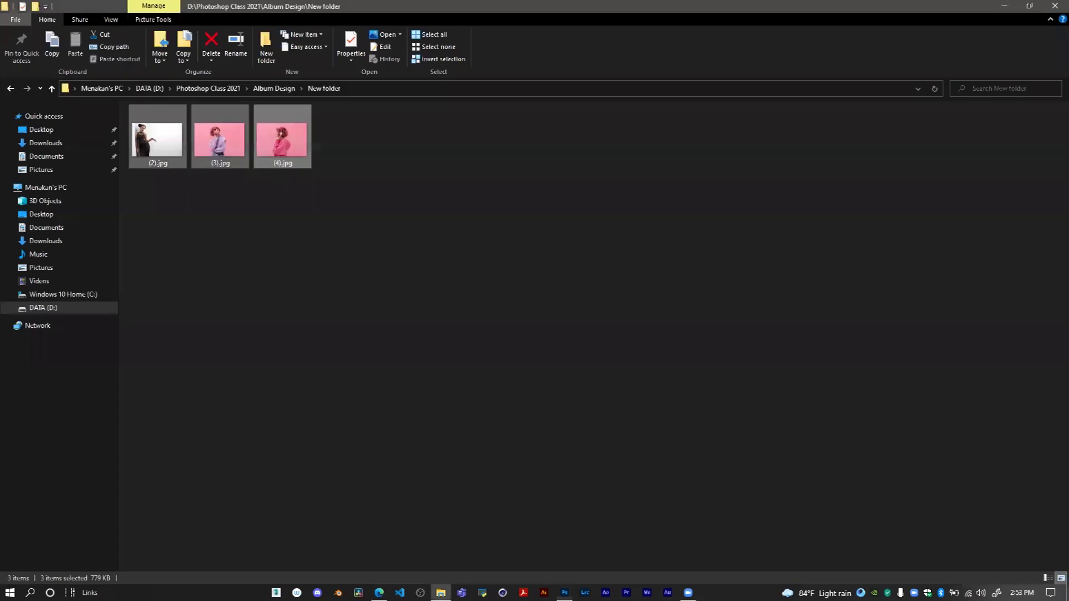
pyautogui.click(52, 88)
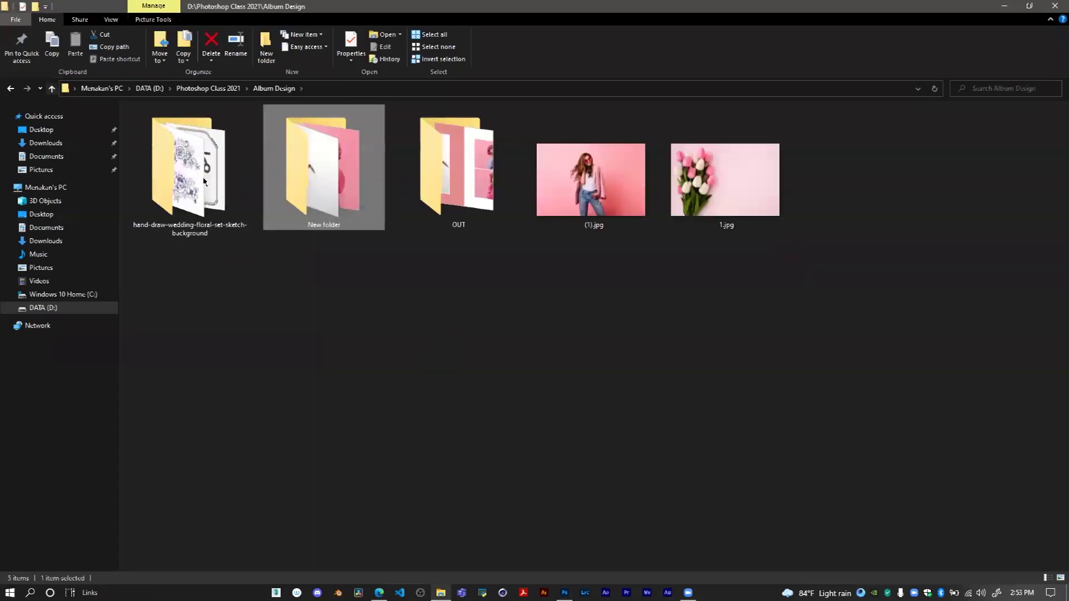
pyautogui.doubleClick(204, 181)
pyautogui.click(362, 223)
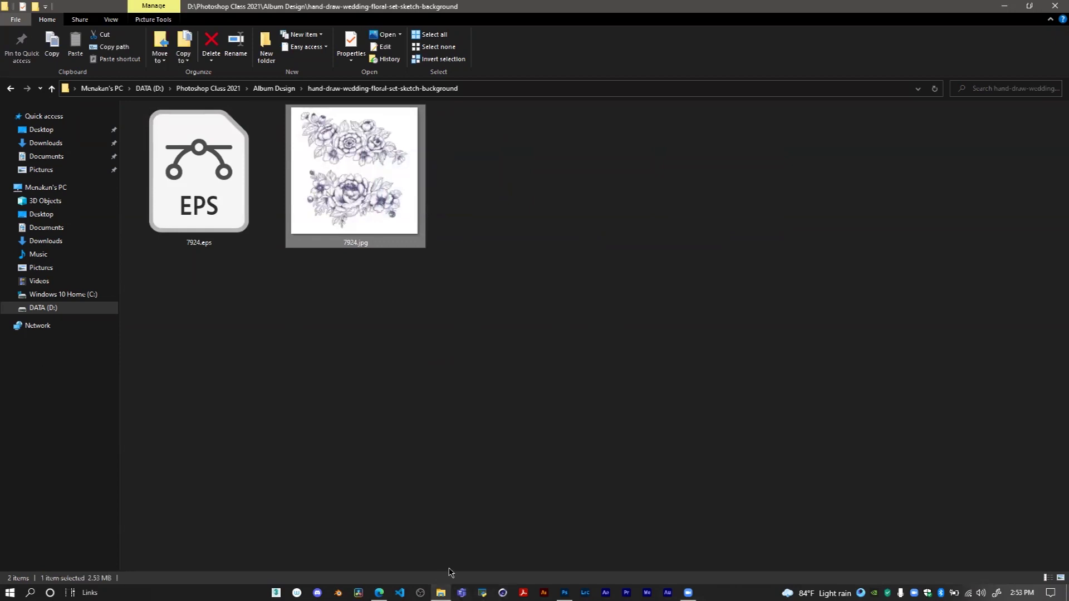
# Share 7924.jpg through Zoom and attach it to the Photoshop Basic Class chat in WhatsApp Web
pyautogui.hotkey('alt', 'Tab')
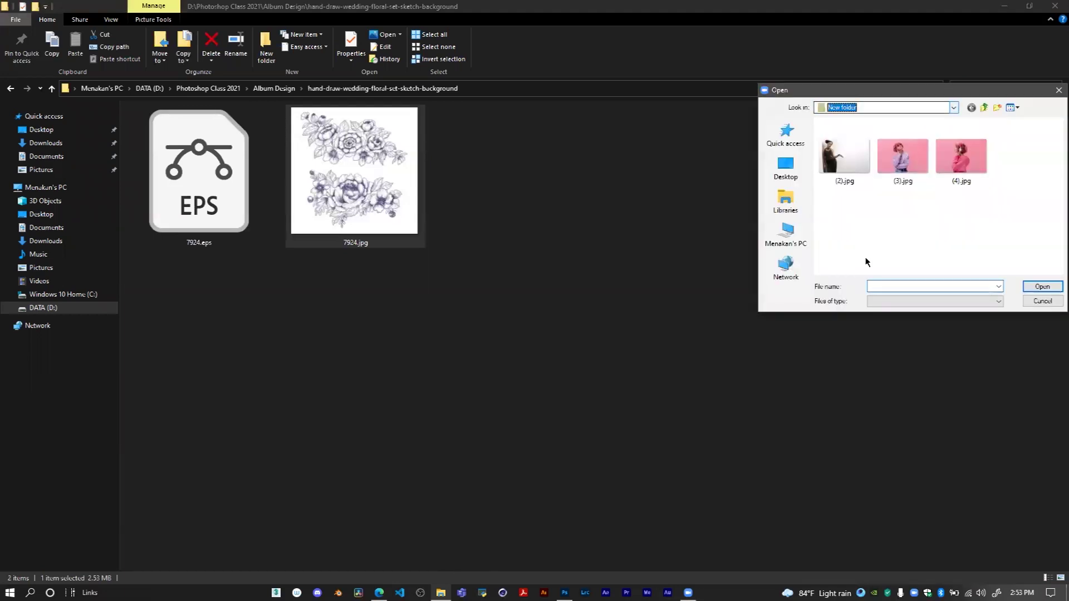
pyautogui.click(868, 260)
pyautogui.doubleClick(845, 162)
pyautogui.click(897, 170)
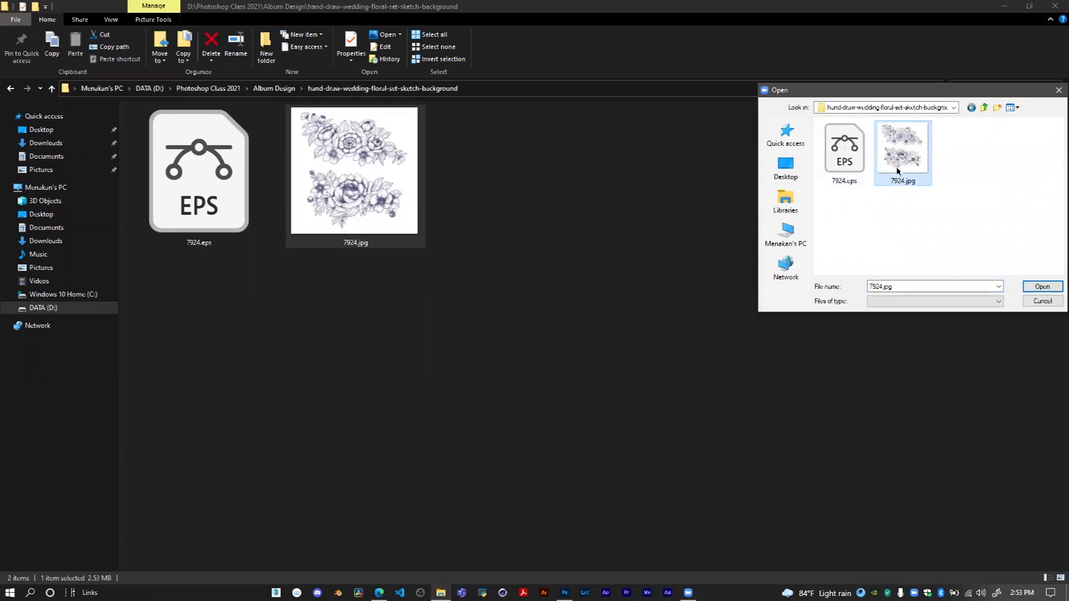
pyautogui.click(1038, 287)
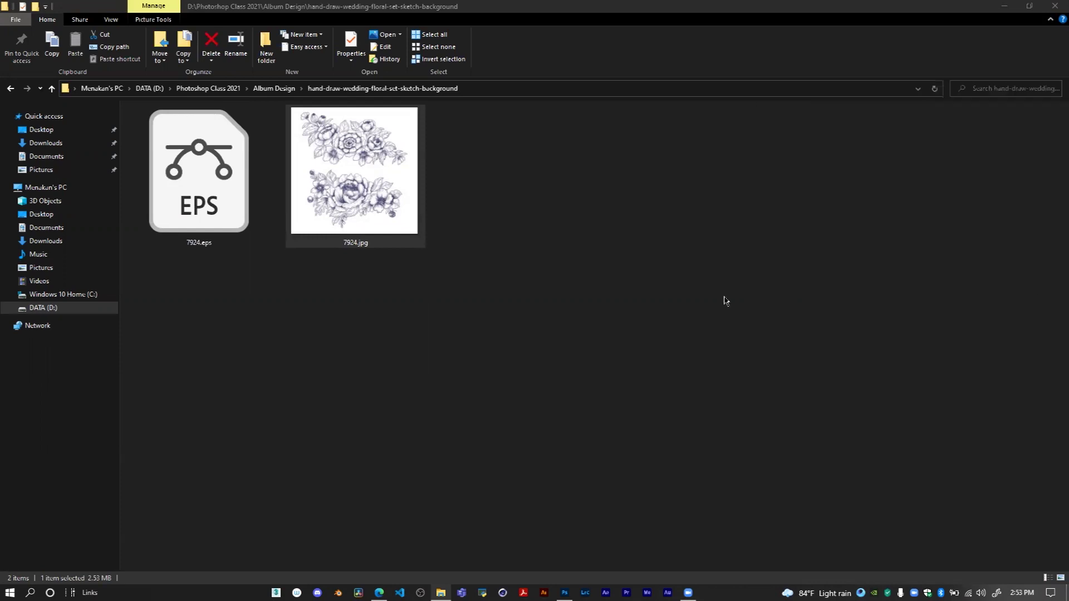
pyautogui.click(379, 592)
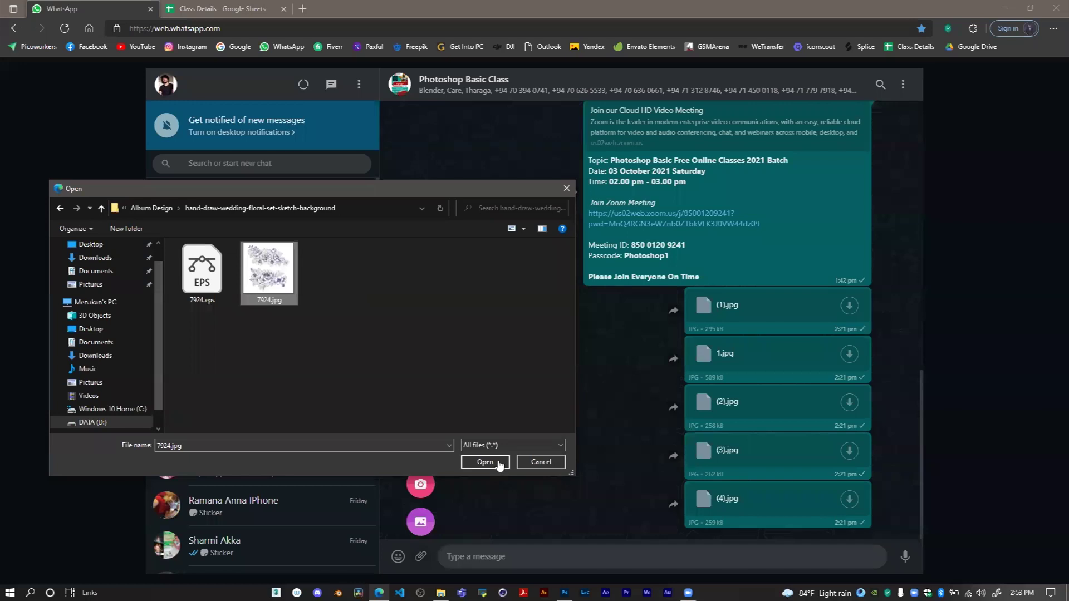
pyautogui.click(499, 463)
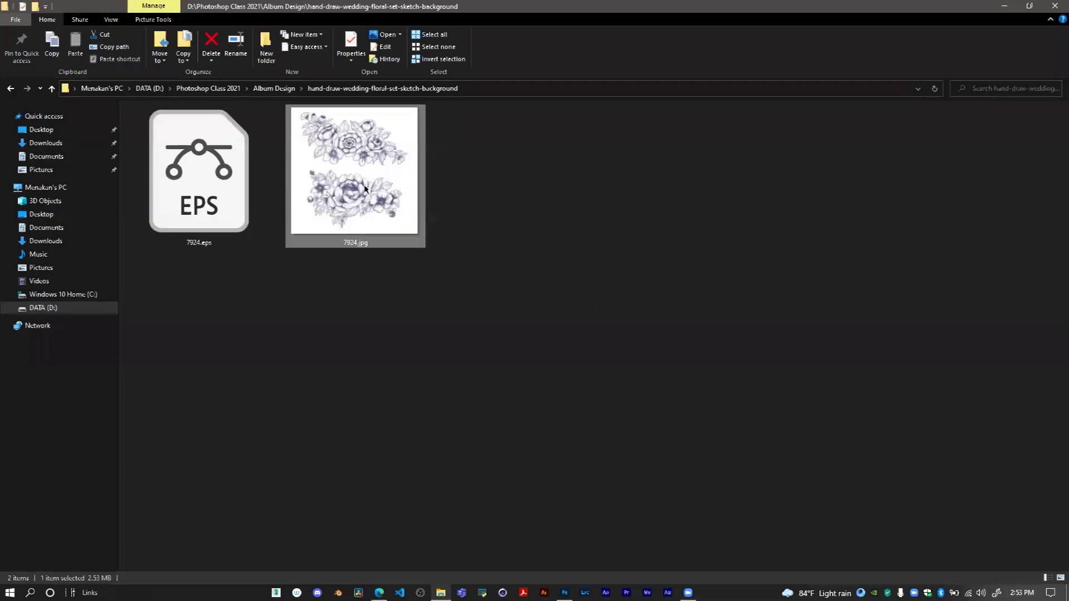
# Open 7924.jpg from the File Explorer folder as a separate document in Photoshop
pyautogui.moveTo(365, 189); pyautogui.dragTo(370, 221)
pyautogui.moveTo(373, 212); pyautogui.dragTo(563, 592)
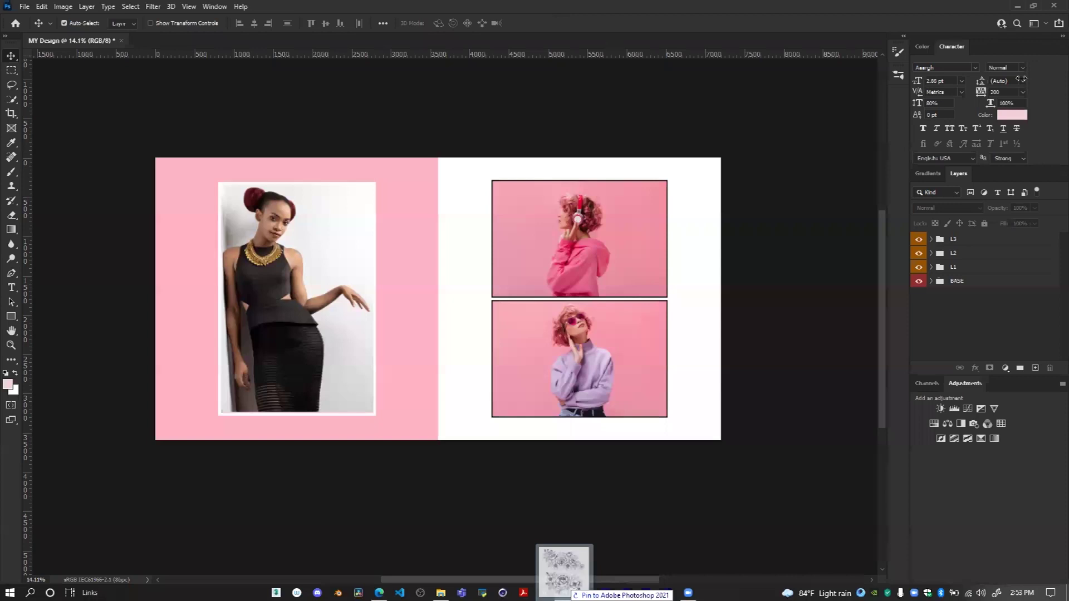
pyautogui.moveTo(1021, 79); pyautogui.dragTo(1021, 78)
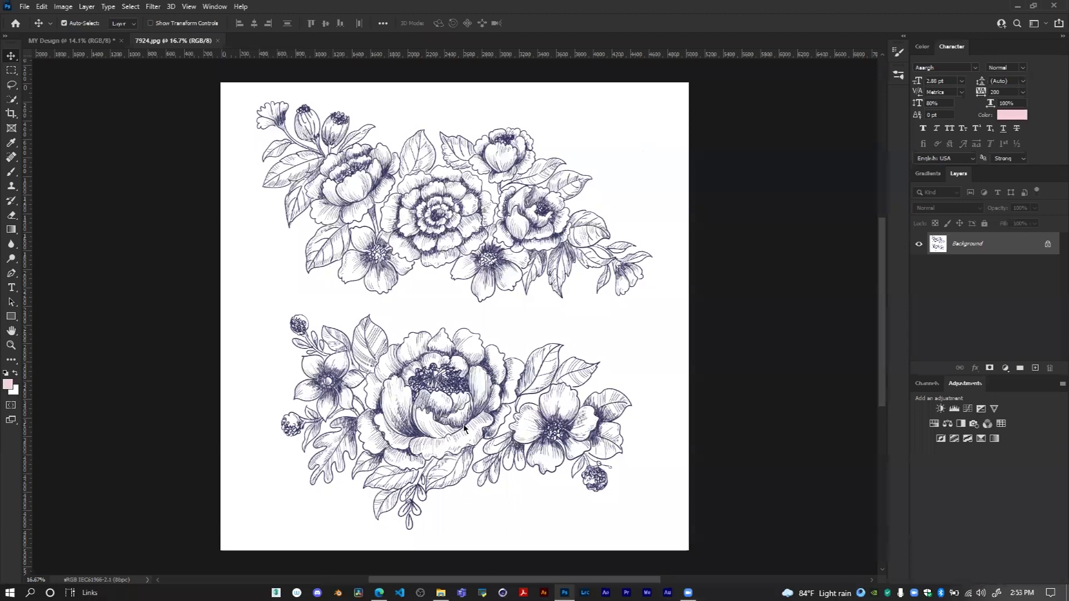
# Crop 7924.jpg to the upper floral bouquet
pyautogui.press('c')
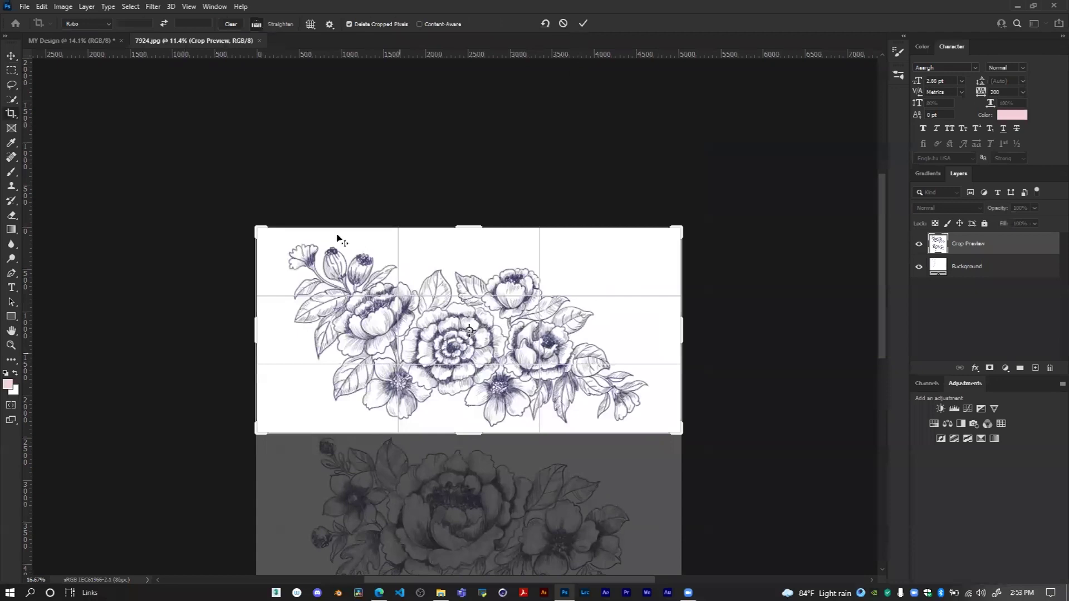
pyautogui.press('v')
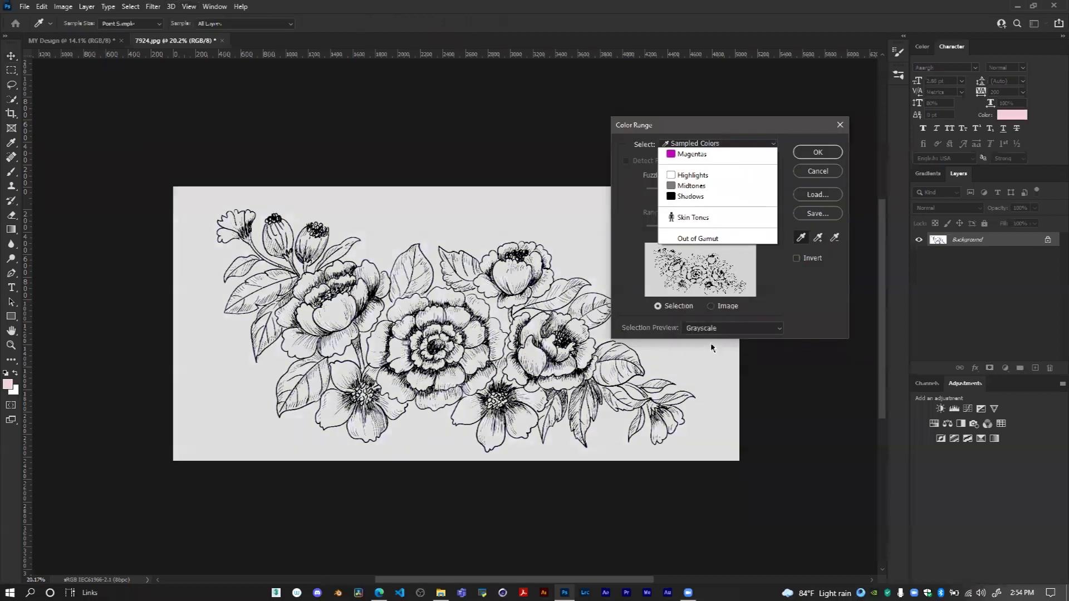
# Select the dark lines of the floral sketch in 7924.jpg using Color Range set to Shadows
pyautogui.click(706, 328)
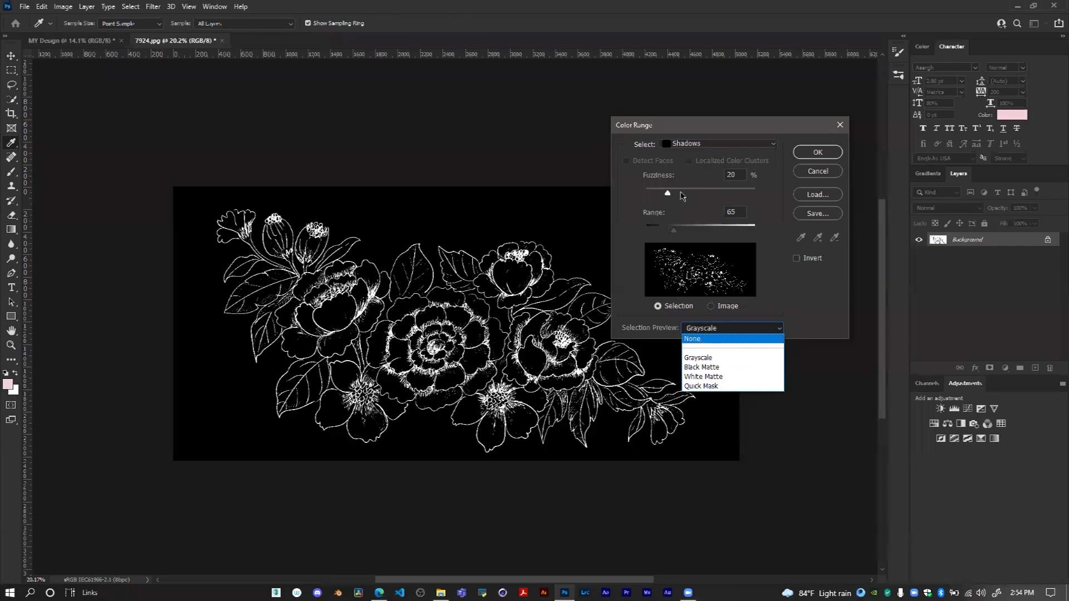
pyautogui.click(822, 156)
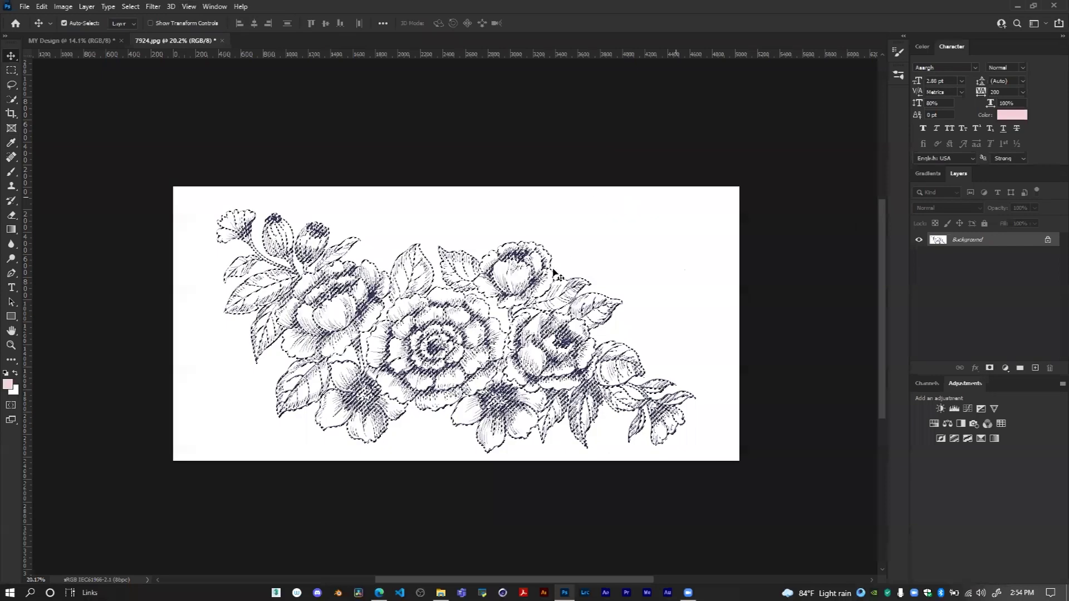
pyautogui.press('w')
pyautogui.rightClick(511, 335)
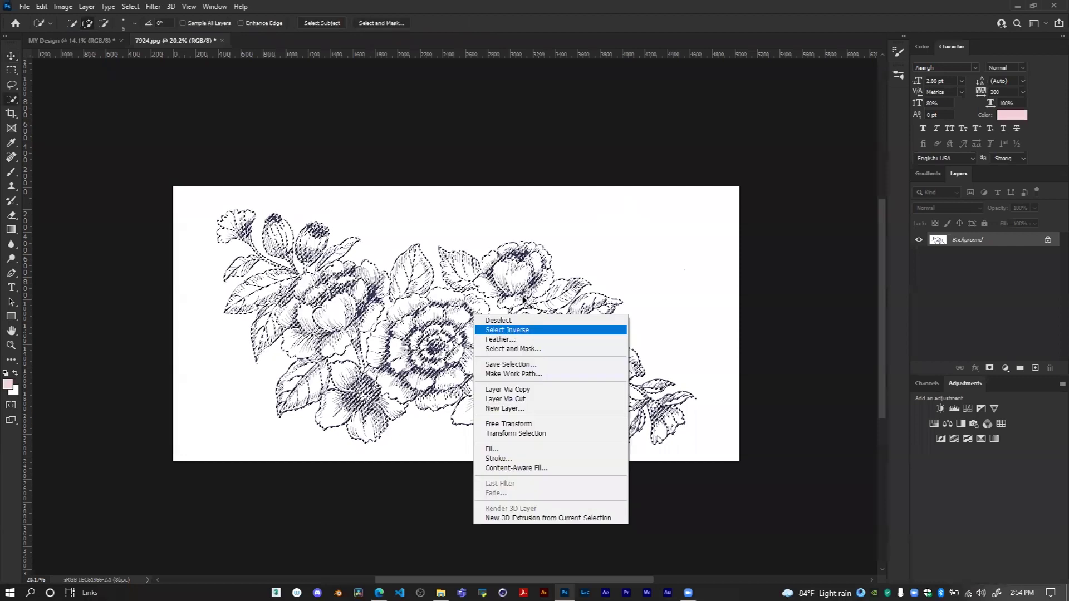
# Copy the selected sketch lines onto a new layer and hide the Background layer
pyautogui.hotkey('ctrl', 'j')
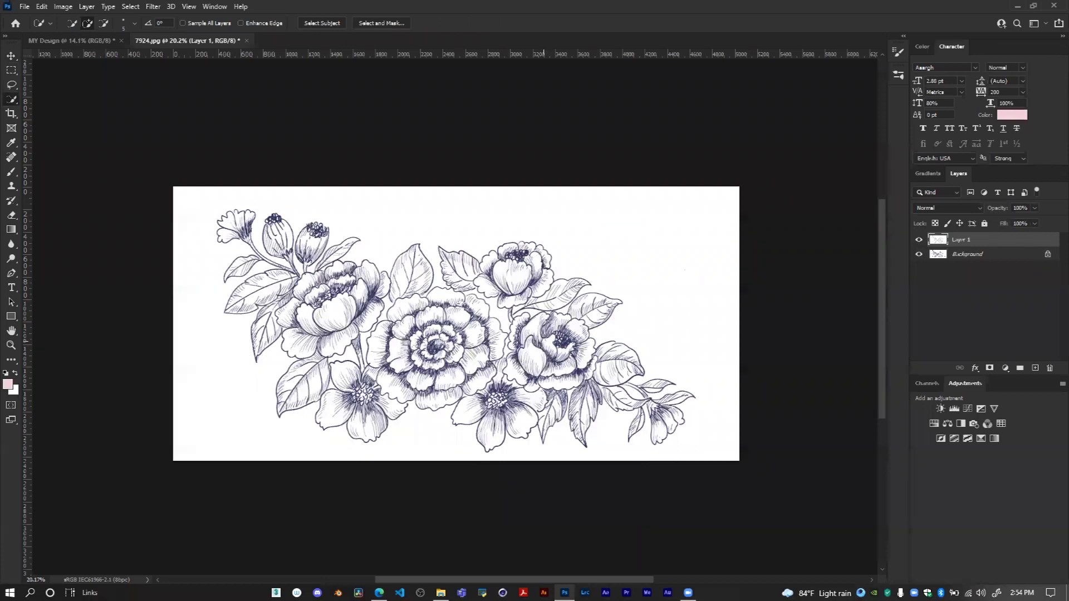
pyautogui.hotkey('ctrl', 'z')
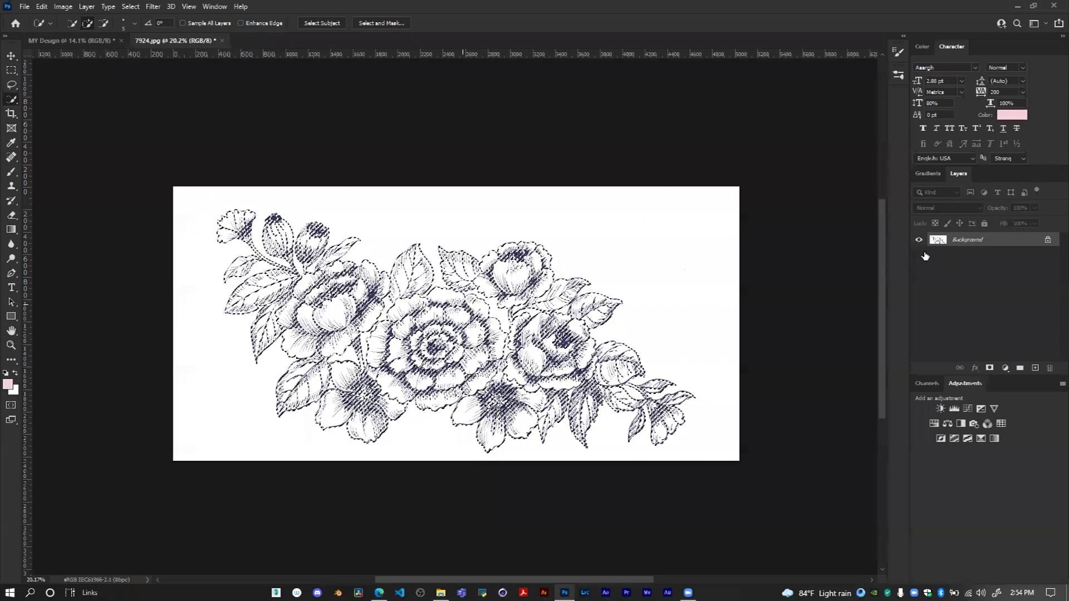
pyautogui.hotkey('ctrl', 'shift', 'z')
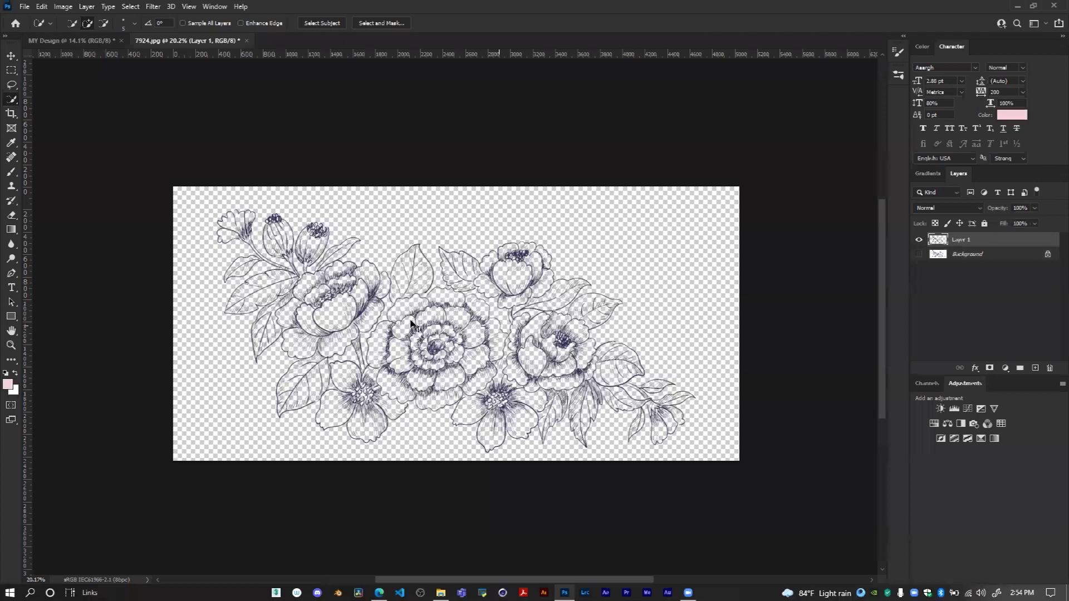
pyautogui.press('v')
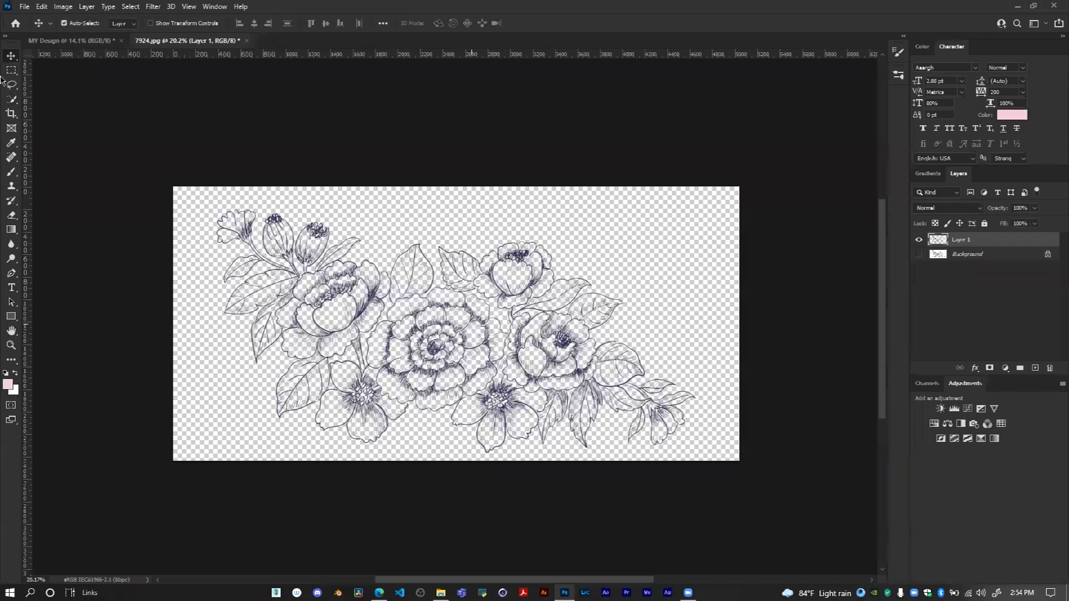
pyautogui.click(917, 254)
pyautogui.click(581, 366)
pyautogui.click(918, 254)
# Try to transfer the extracted sketch layer into the MY Design document while Free Transform is active
pyautogui.hotkey('ctrl', 't')
pyautogui.moveTo(457, 330); pyautogui.dragTo(58, 74)
pyautogui.moveTo(92, 43); pyautogui.dragTo(92, 42)
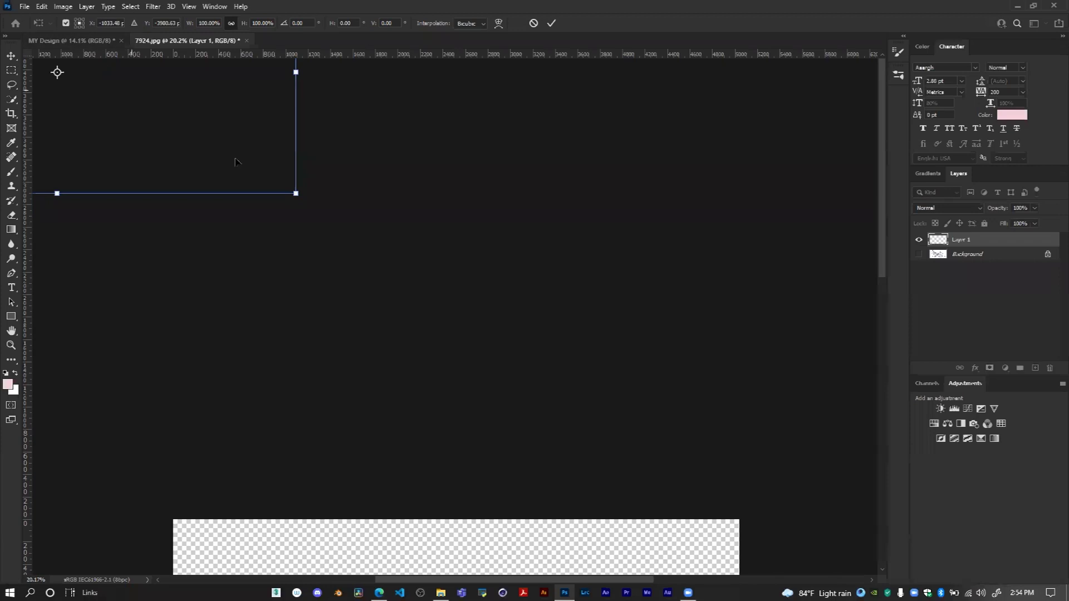
pyautogui.scroll(-6, 349, 230)
pyautogui.hotkey('ctrl', 'z')
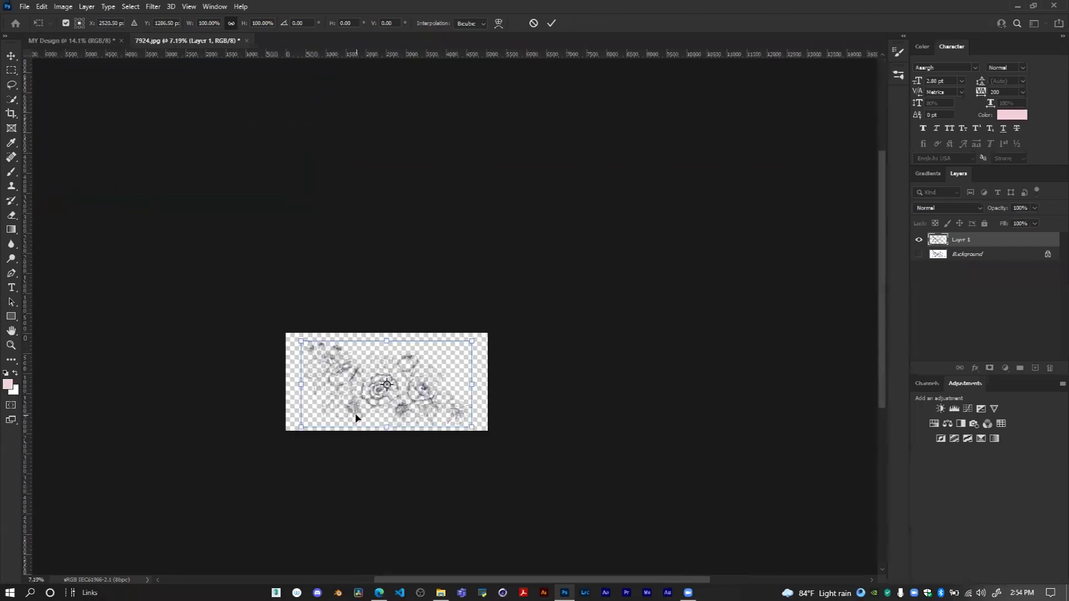
# Show the Background layer again, then copy the extracted floral sketch into the MY Design document as a new layer
pyautogui.click(920, 254)
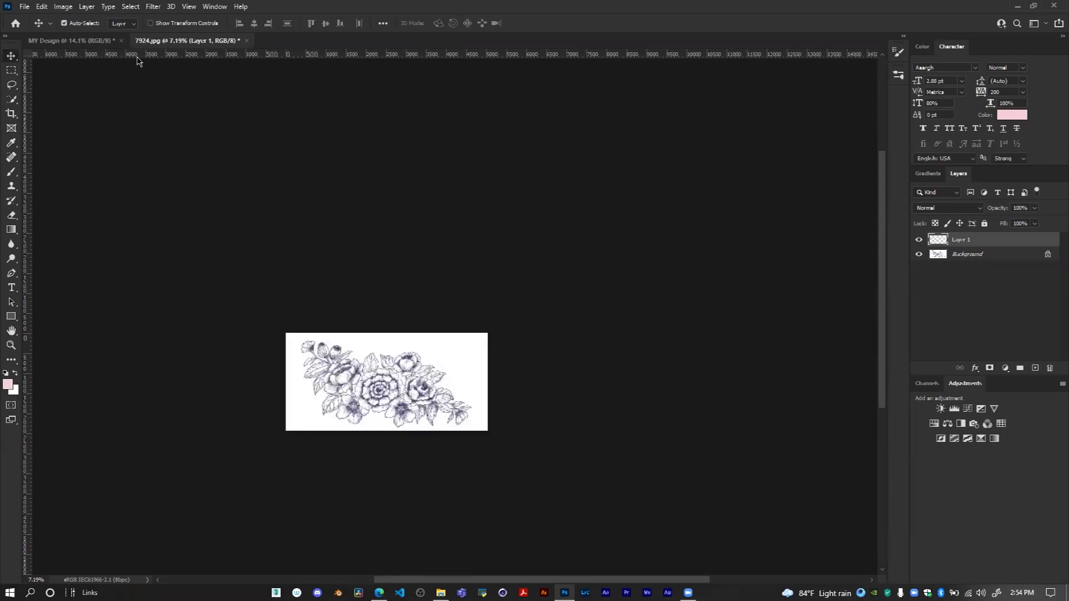
pyautogui.click(89, 42)
pyautogui.scroll(1, 628, 371)
pyautogui.scroll(1, 665, 389)
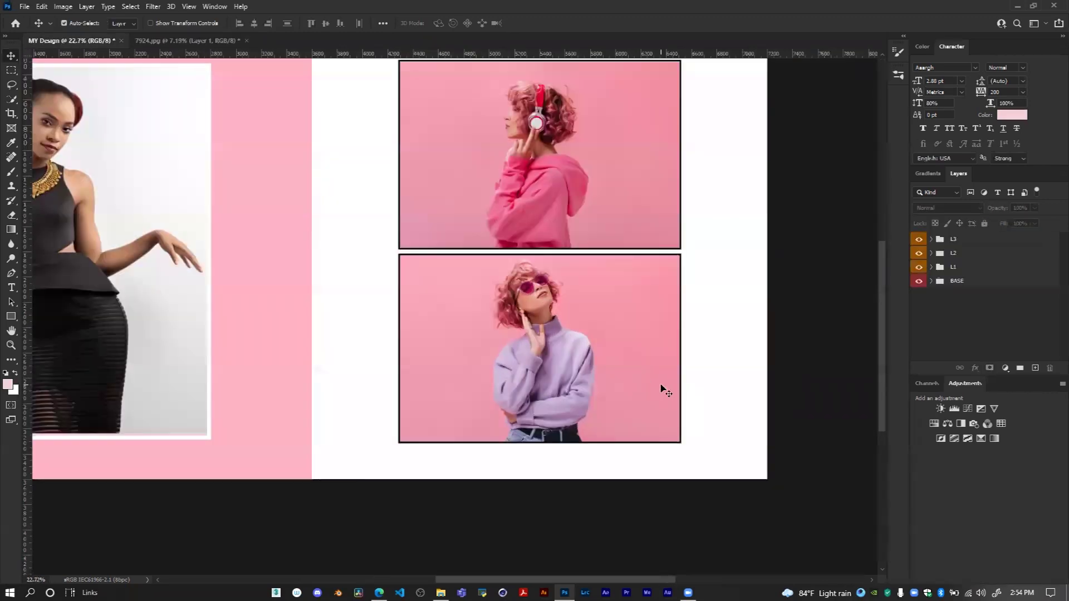
pyautogui.hotkey('ctrl', 'v')
pyautogui.hotkey('ctrl', '0')
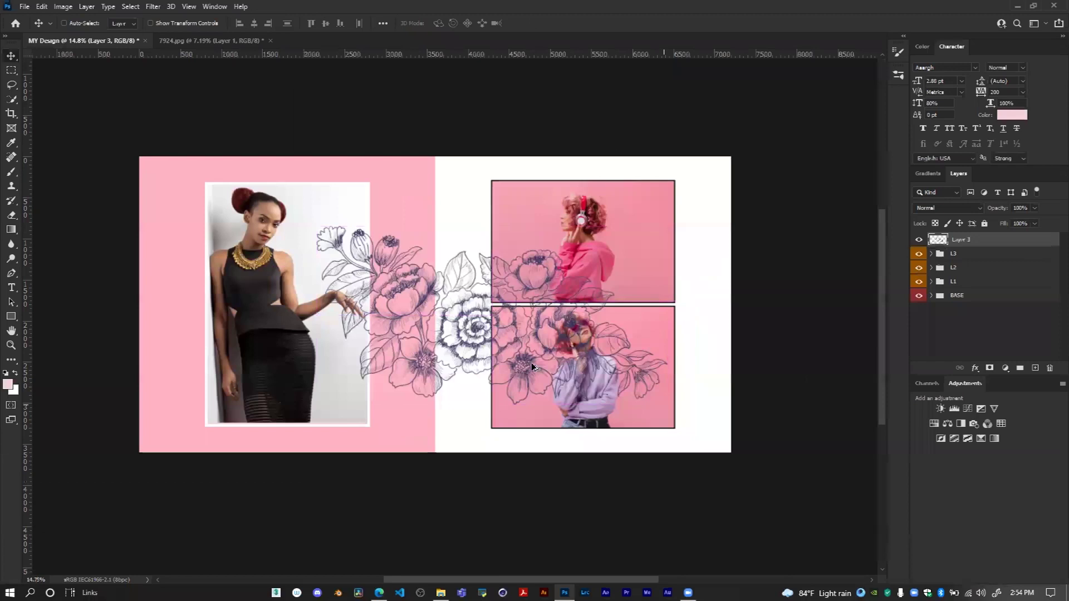
pyautogui.hscroll(1, 569, 362)
# Move the pasted floral sketch layer into the BASE group, keeping the pink BASE shape in its original position
pyautogui.moveTo(966, 241); pyautogui.dragTo(965, 295)
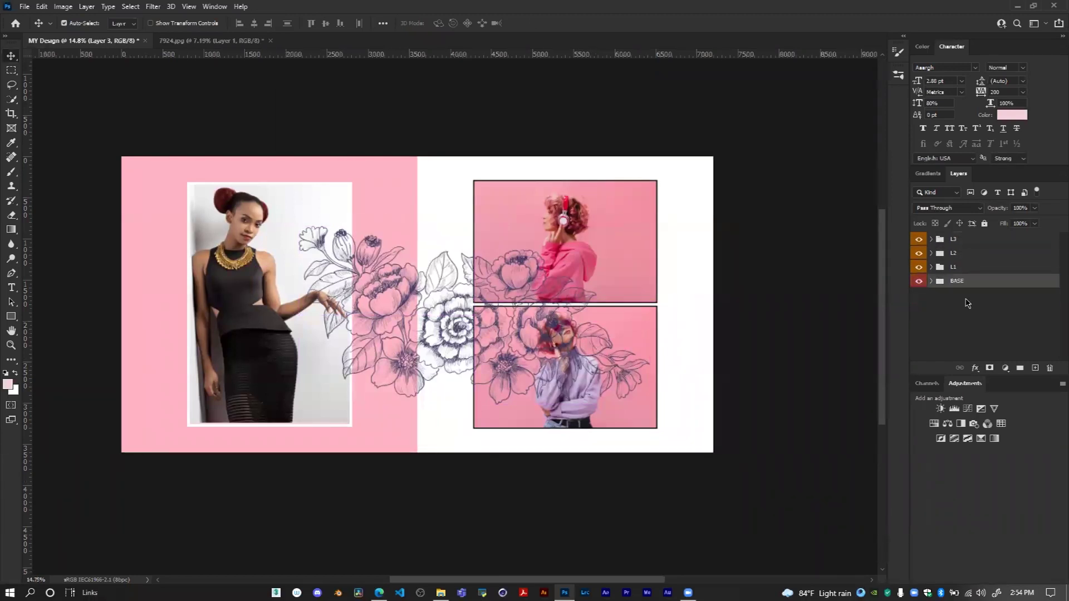
pyautogui.moveTo(428, 341); pyautogui.dragTo(459, 382)
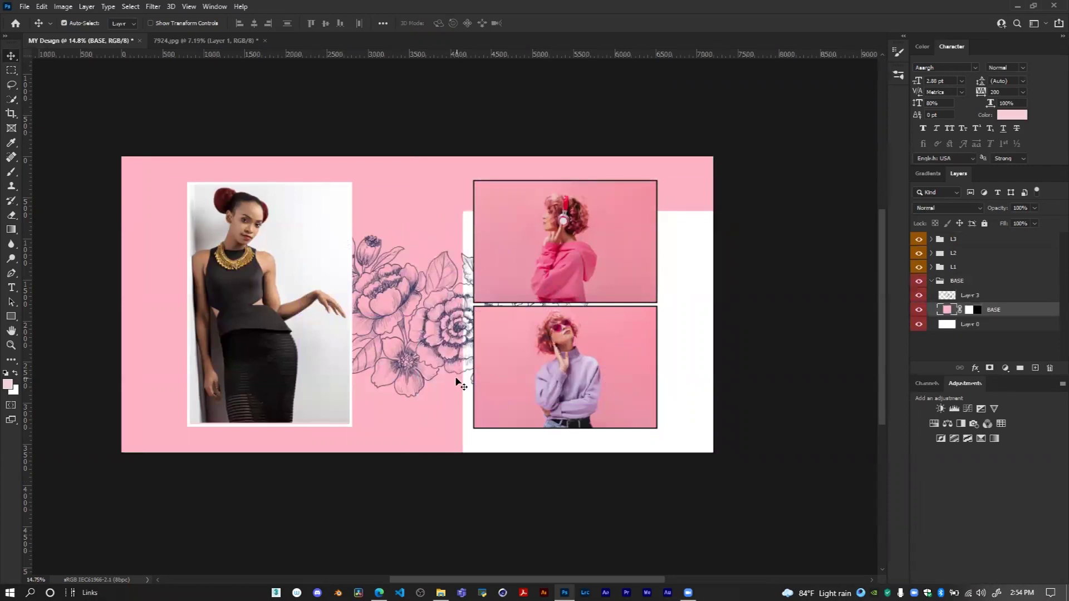
pyautogui.hotkey('ctrl', 'z')
# Rename the white background layer at the bottom of the BASE group as flower
pyautogui.click(997, 330)
pyautogui.doubleClick(966, 325)
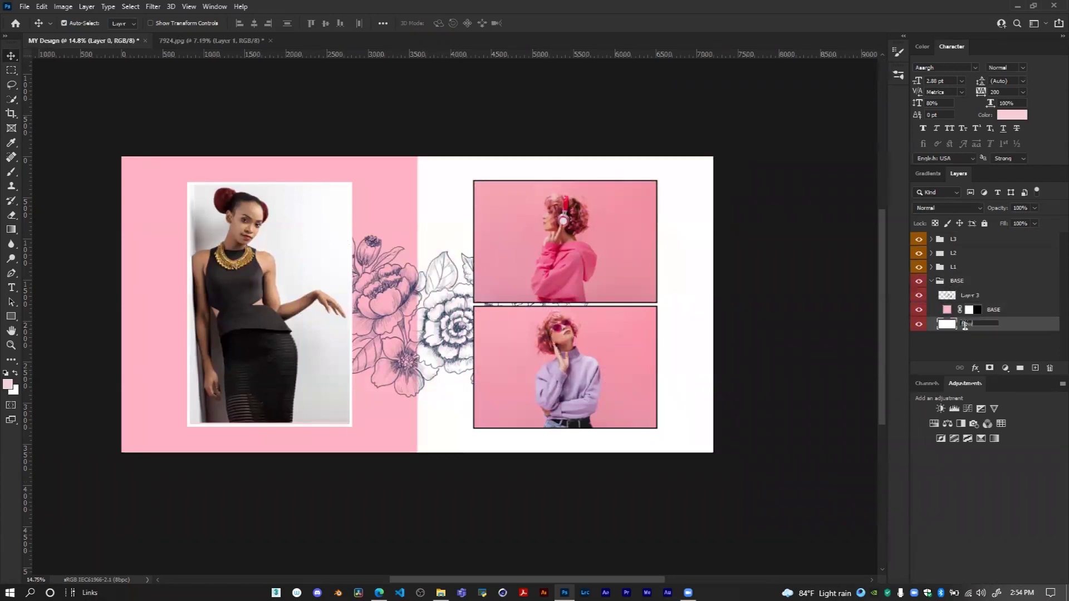
pyautogui.click(958, 340)
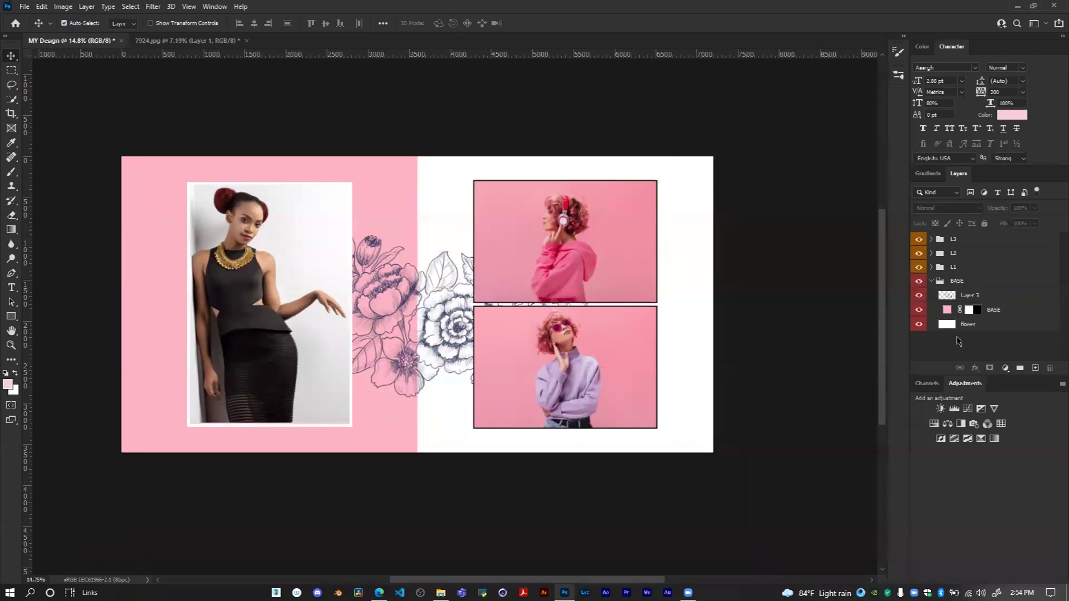
pyautogui.click(953, 328)
pyautogui.hotkey('ctrl', 't')
pyautogui.hotkey('ctrl', 't')
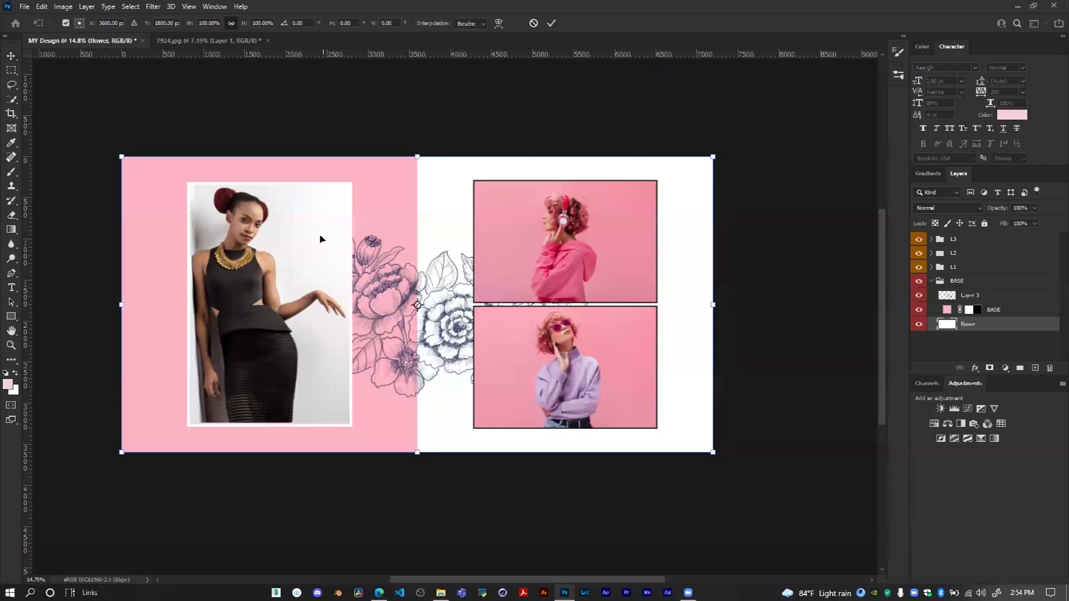
pyautogui.click(919, 325)
pyautogui.click(919, 324)
# Rename the white background layer in the BASE group as bg and the floral sketch layer as flower
pyautogui.doubleClick(969, 324)
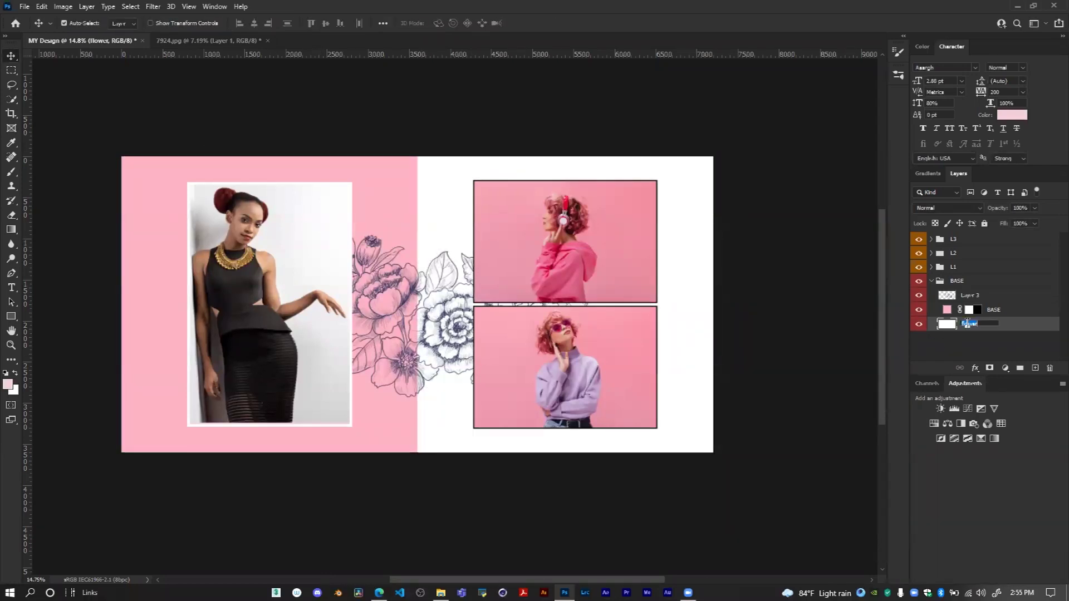
pyautogui.click(982, 346)
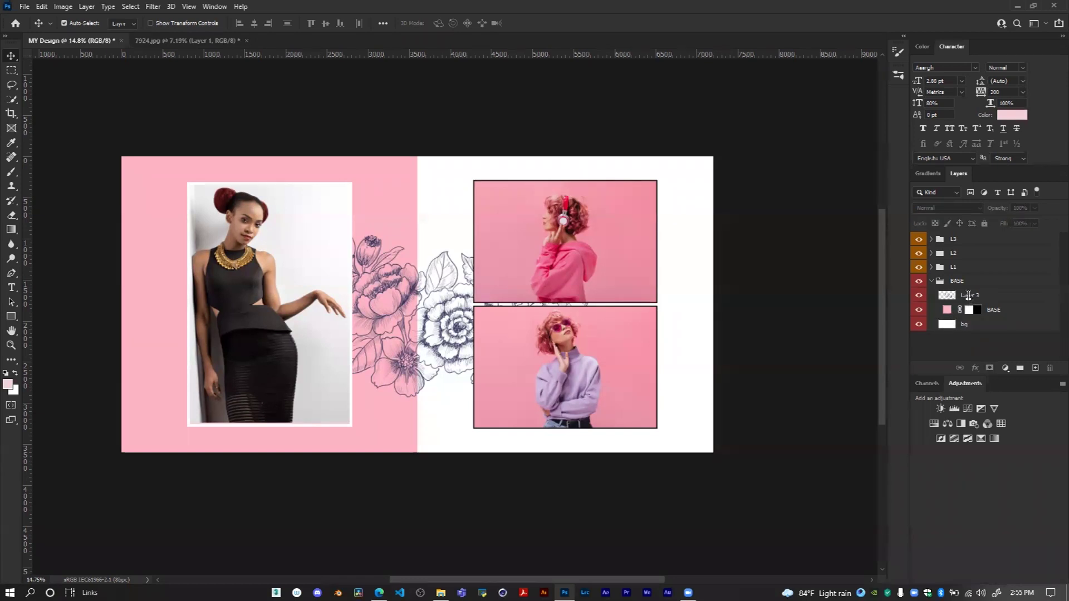
pyautogui.doubleClick(968, 296)
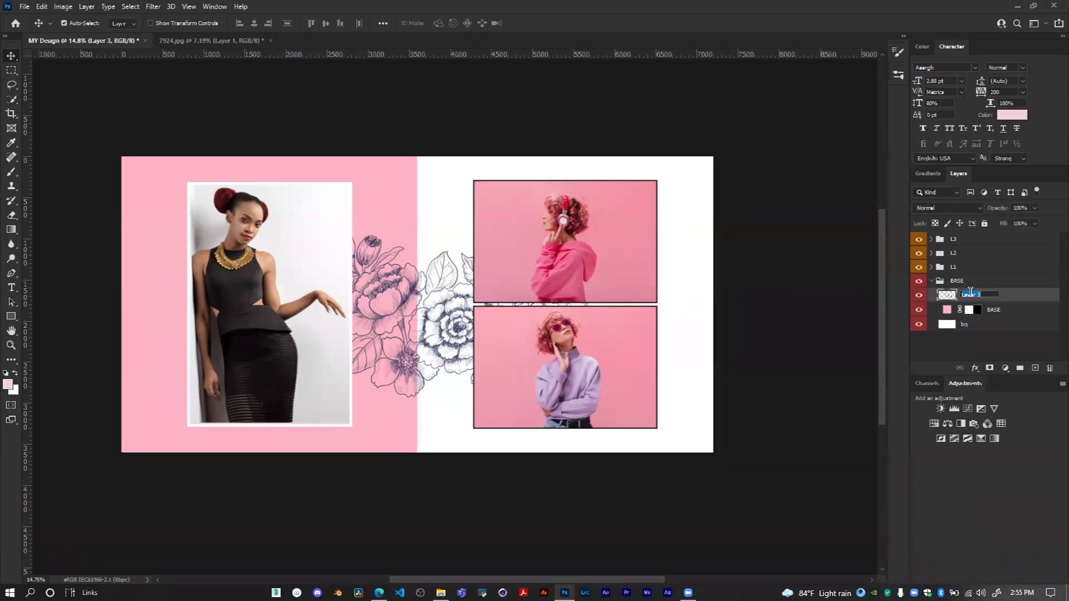
pyautogui.click(979, 350)
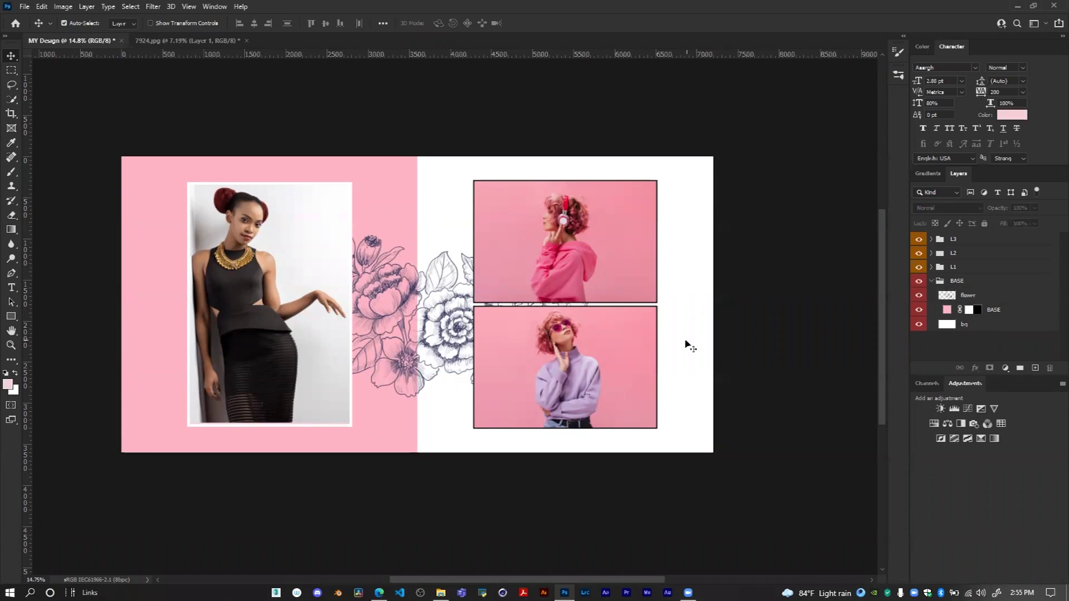
# Rotate the flower layer to 90 degrees with Free Transform
pyautogui.click(979, 299)
pyautogui.hotkey('ctrl', 't')
pyautogui.moveTo(663, 222); pyautogui.dragTo(350, 84)
pyautogui.click(309, 23)
pyautogui.write('90')
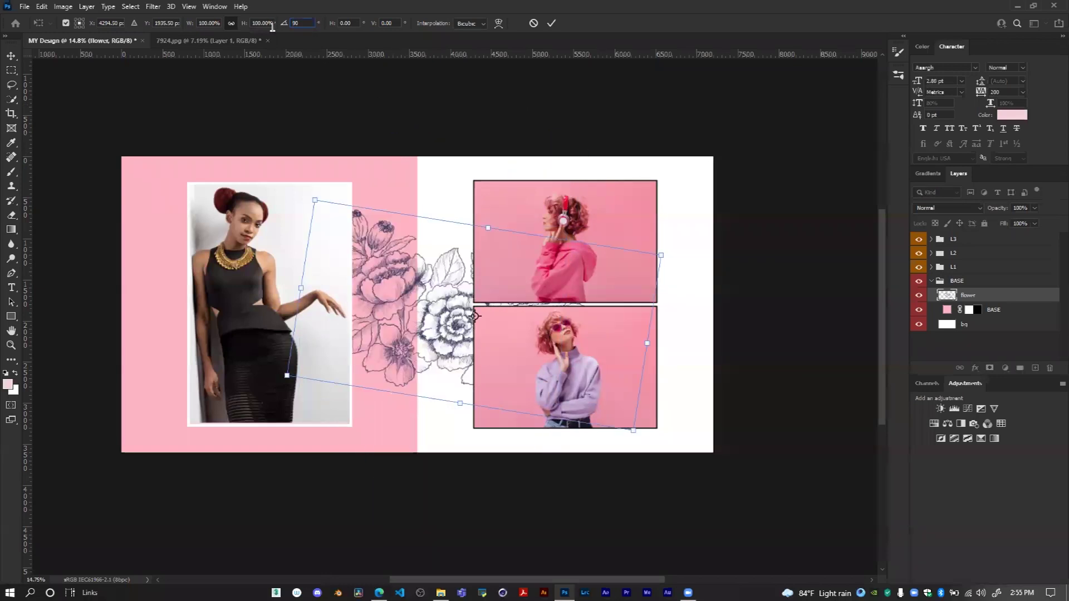
pyautogui.press('Return')
# Place the flower sketch along the album's right edge behind the photos, scaled to about 81% and rotated to about 97.5 degrees
pyautogui.moveTo(440, 212); pyautogui.dragTo(655, 247)
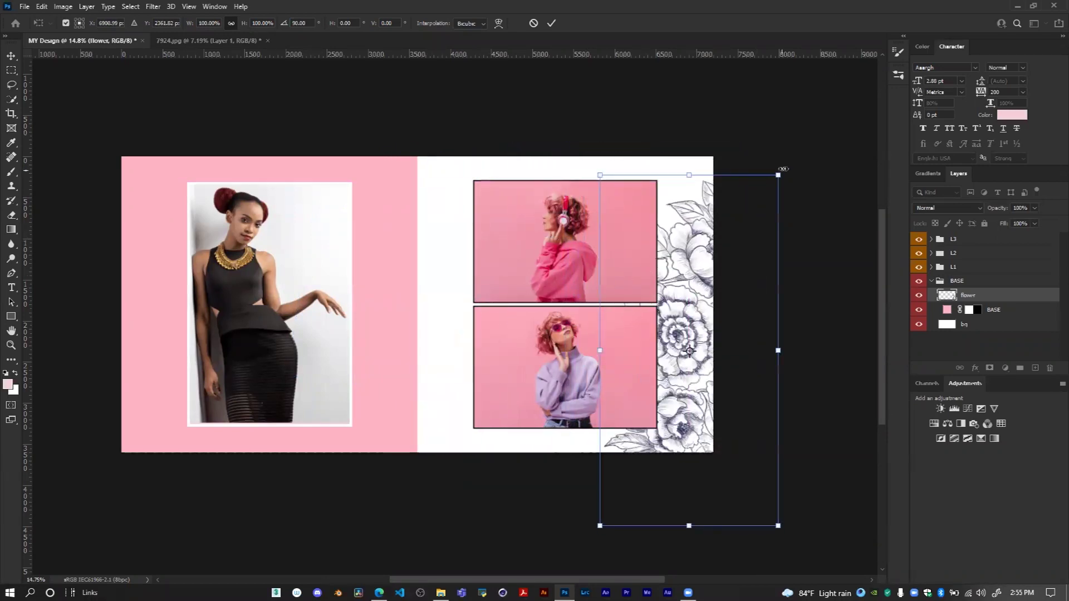
pyautogui.moveTo(769, 165)
pyautogui.mouseDown()
pyautogui.moveTo(803, 168)
pyautogui.moveTo(764, 169)
pyautogui.mouseUp()
pyautogui.moveTo(696, 172); pyautogui.dragTo(695, 178)
pyautogui.moveTo(698, 242); pyautogui.dragTo(706, 217)
pyautogui.moveTo(781, 165); pyautogui.dragTo(747, 236)
pyautogui.moveTo(793, 195); pyautogui.dragTo(805, 217)
pyautogui.moveTo(746, 255); pyautogui.dragTo(747, 258)
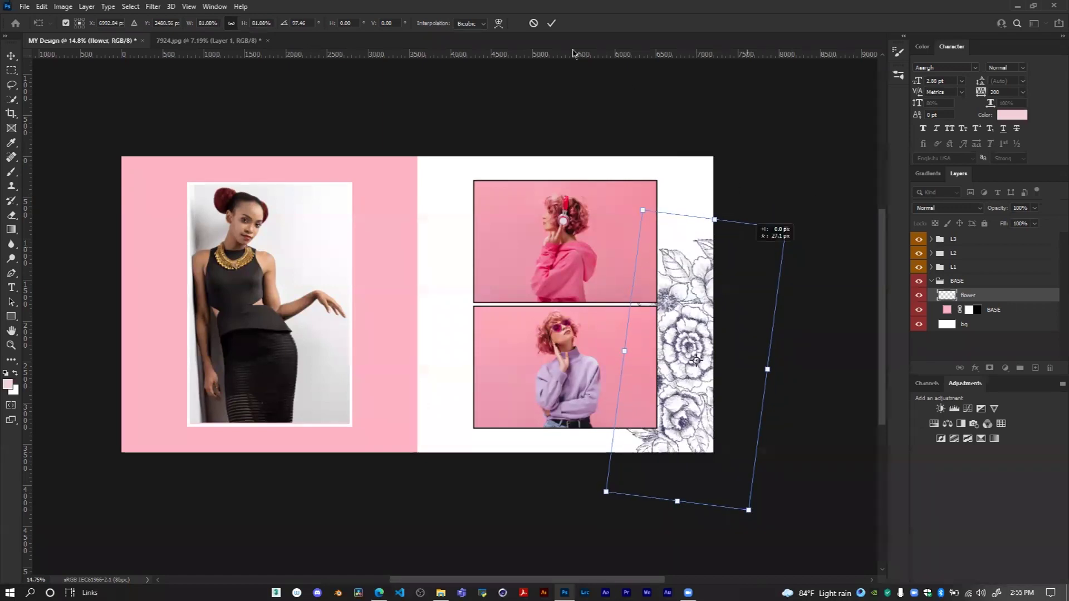
pyautogui.click(551, 23)
# Collapse the BASE layer group and review the decorated album spread
pyautogui.scroll(-2, 702, 279)
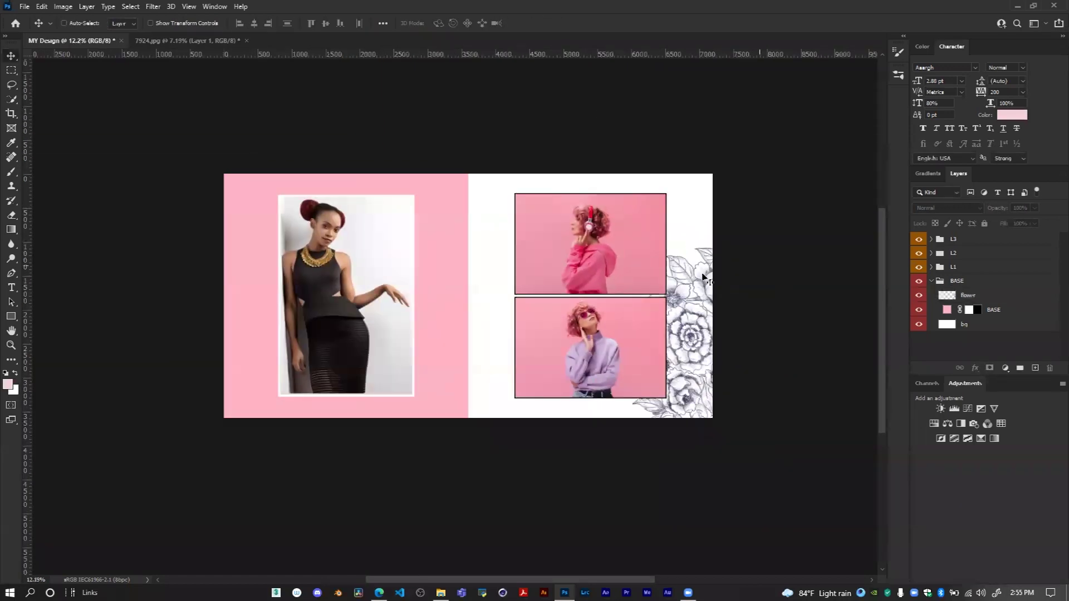
pyautogui.click(933, 281)
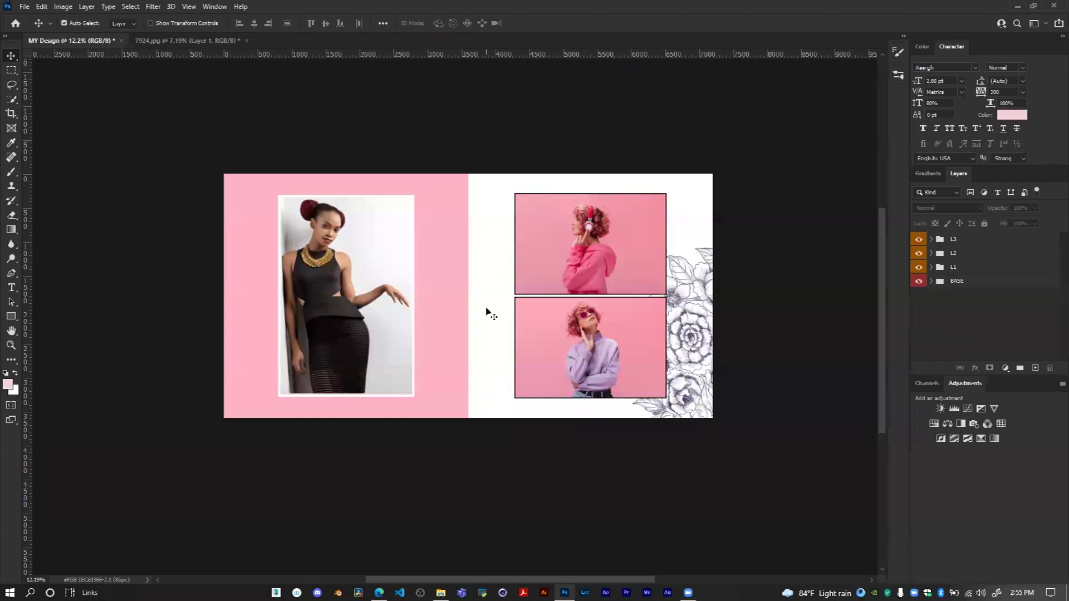
pyautogui.scroll(3, 675, 352)
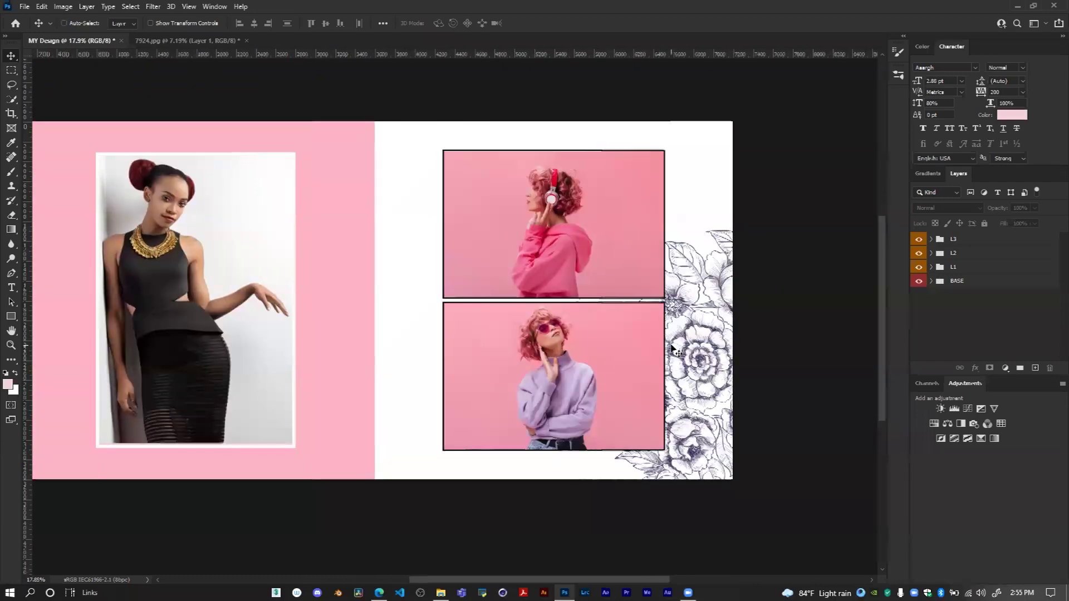
pyautogui.scroll(-2, 674, 352)
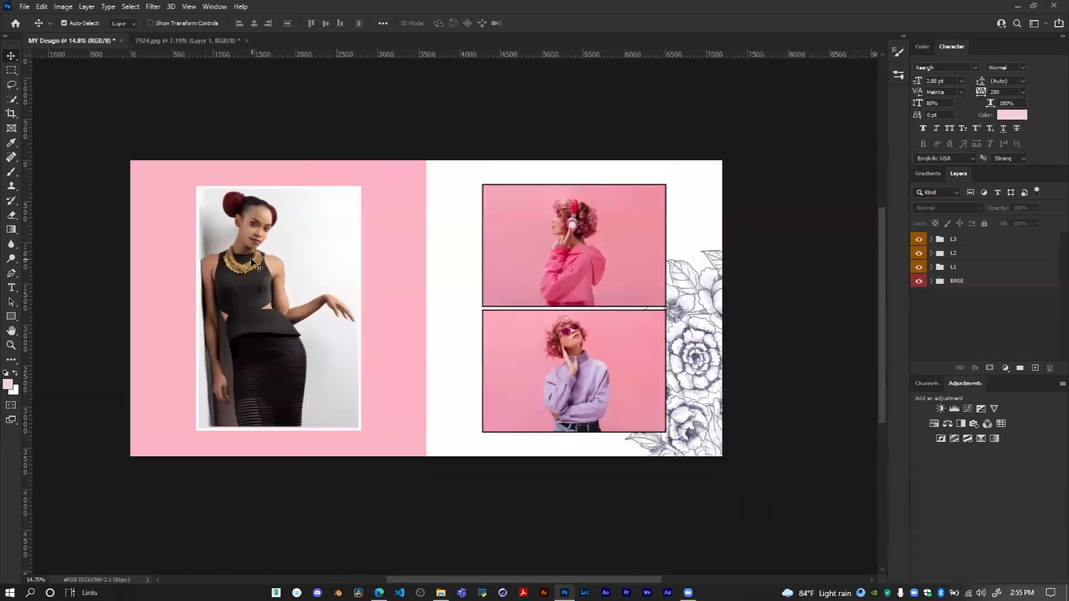